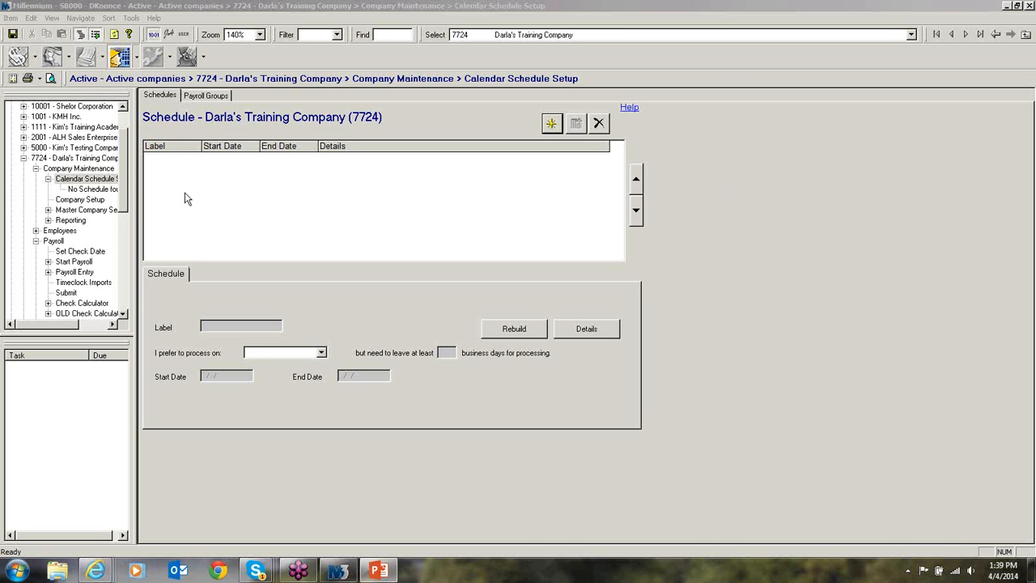
- Check the company's new-hire and pay defaults in Master Company Setup, and return to Calendar Schedule Setup
click(90, 200)
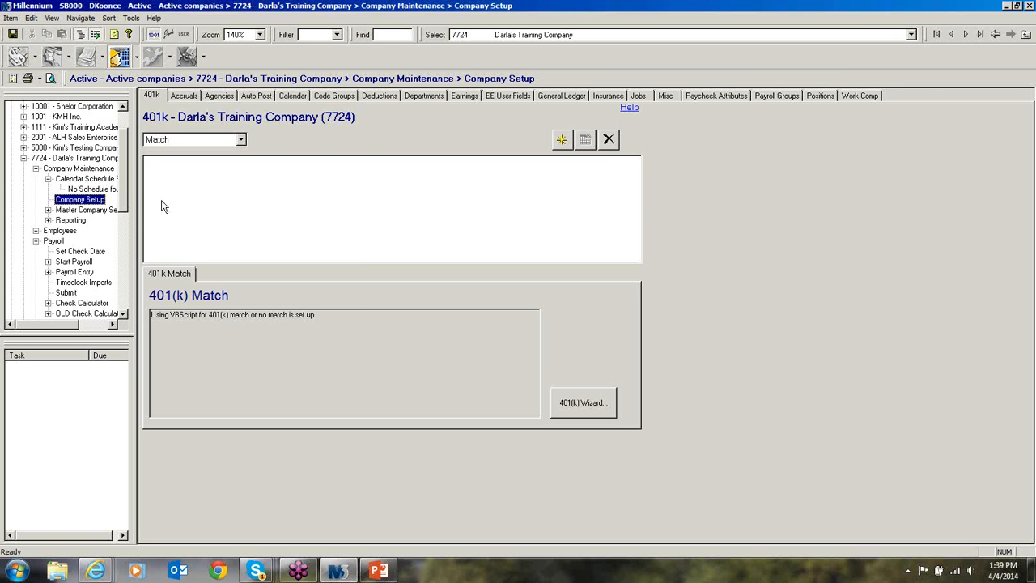
click(87, 211)
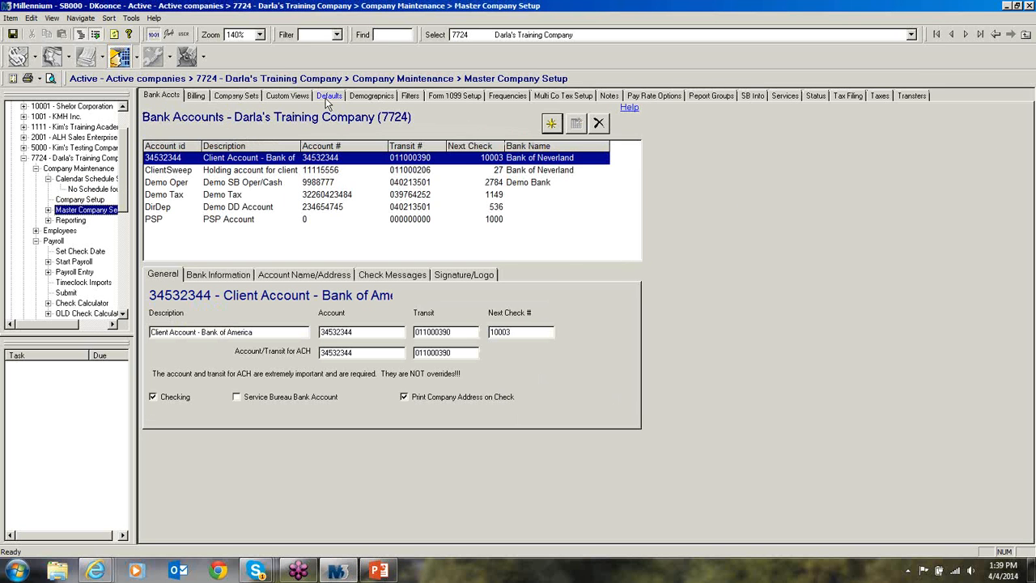
click(328, 97)
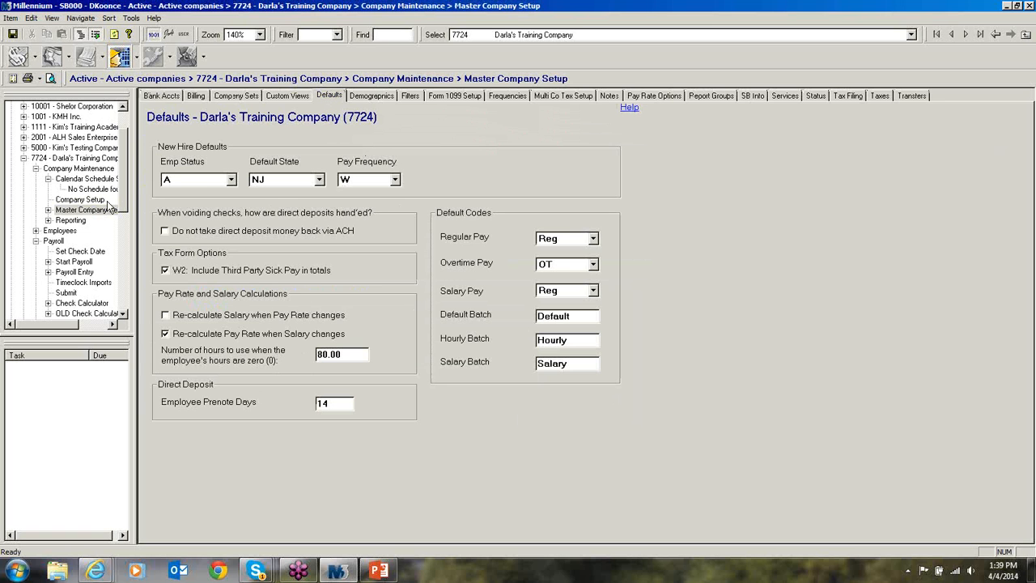
click(85, 178)
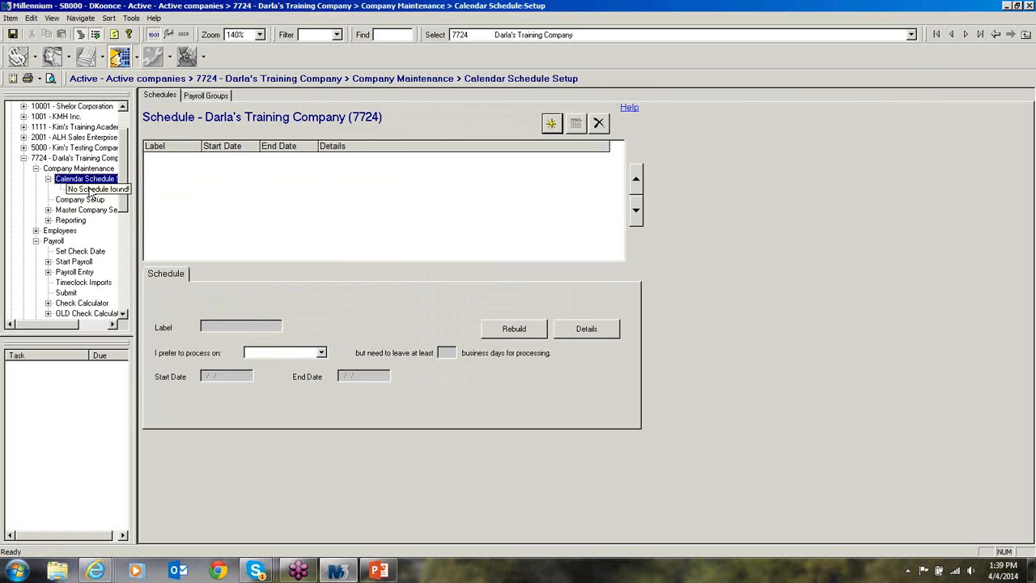
click(87, 190)
click(91, 179)
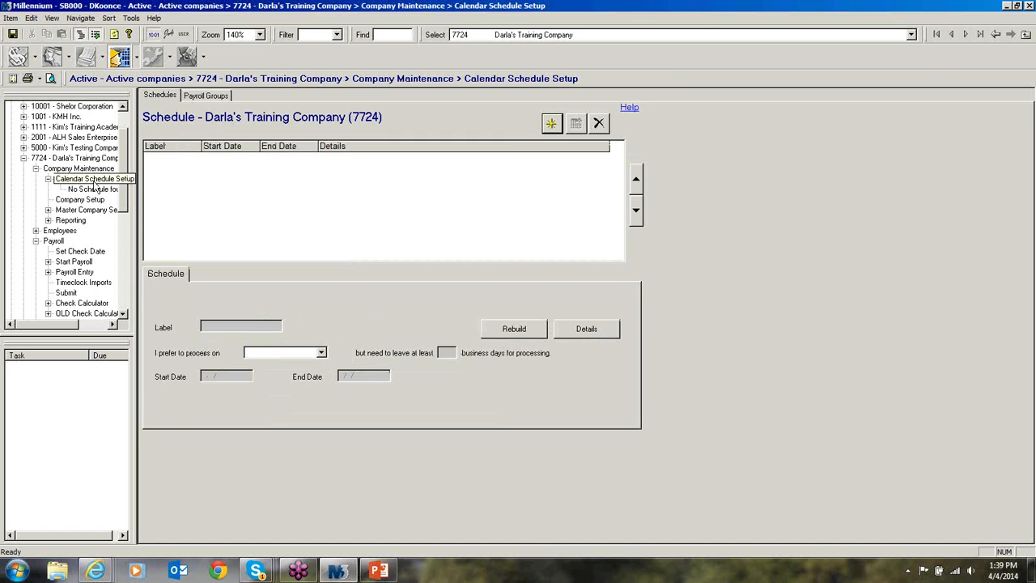
- Start a new calendar schedule with the wizard, using a Weekly frequency and at least 2 days to process a payroll
click(552, 125)
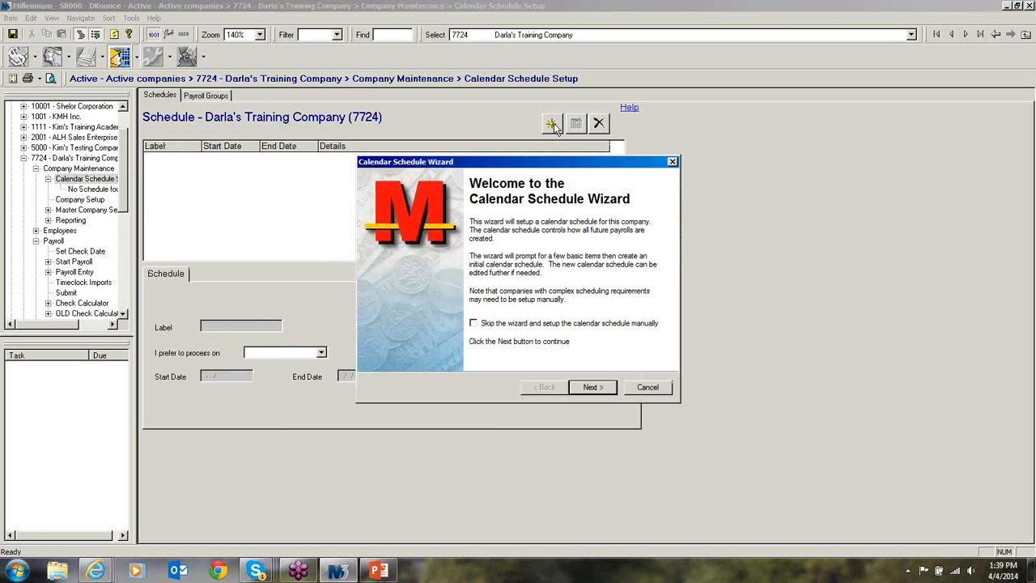
click(592, 388)
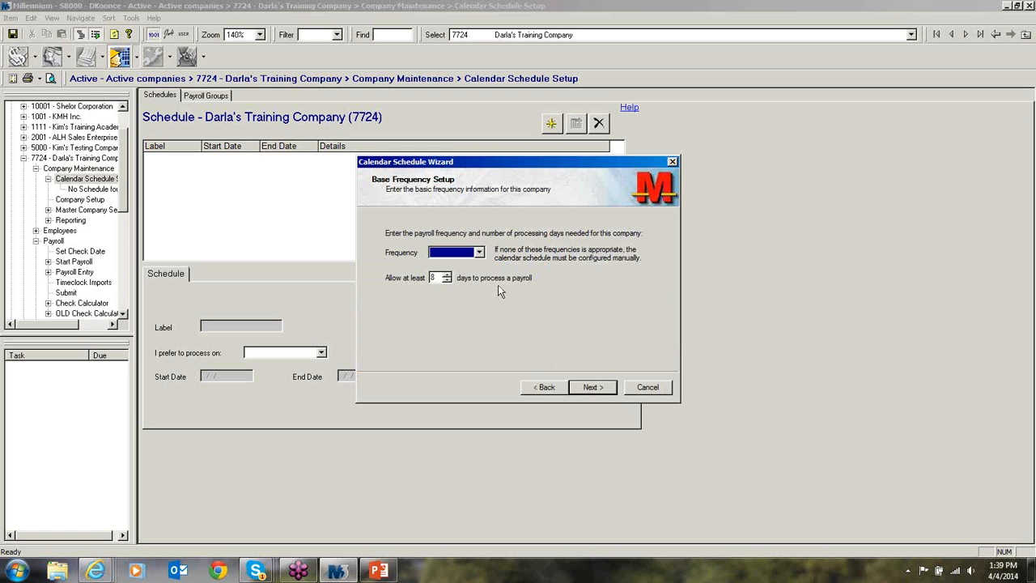
click(479, 252)
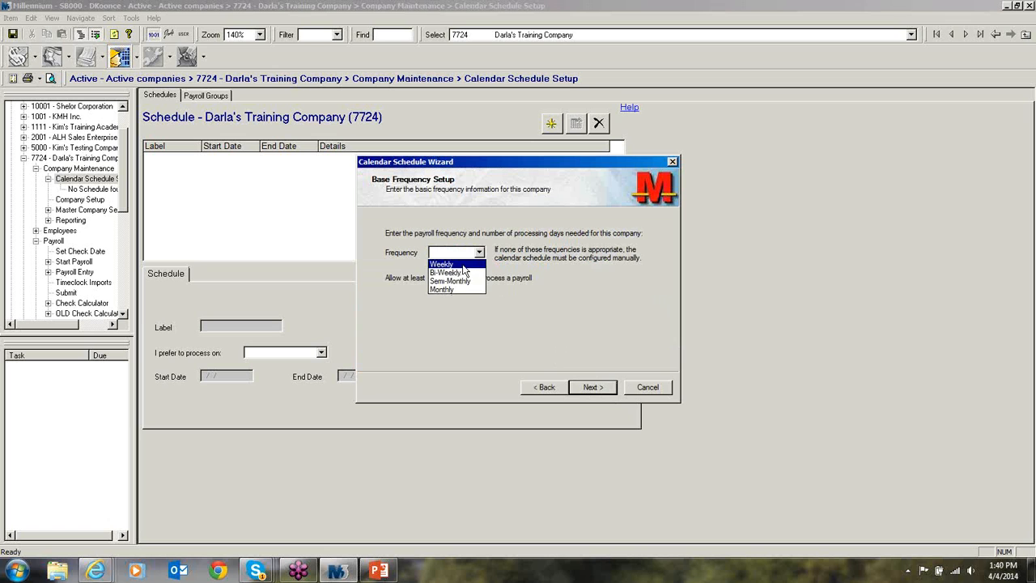
click(462, 264)
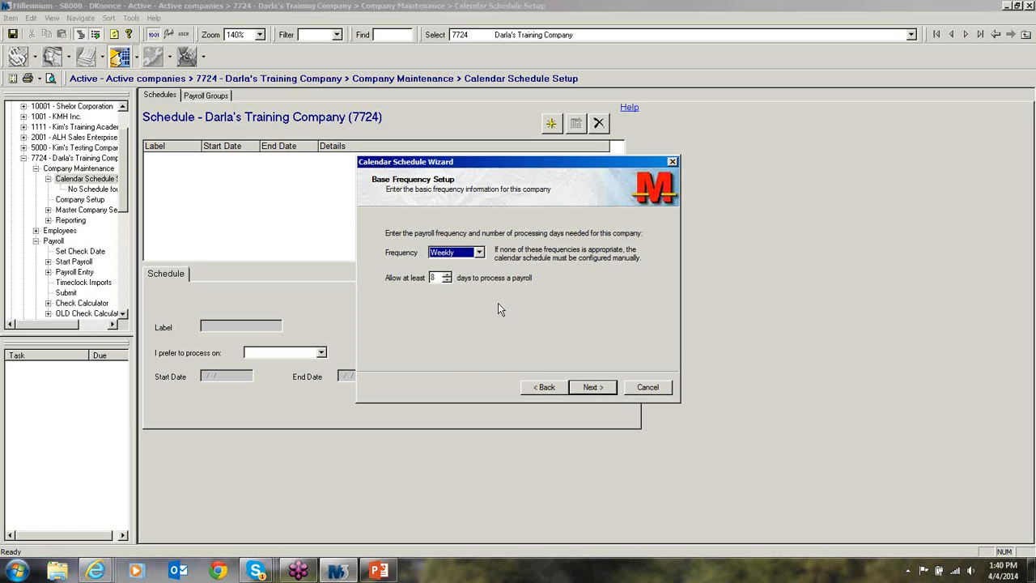
click(447, 280)
click(590, 387)
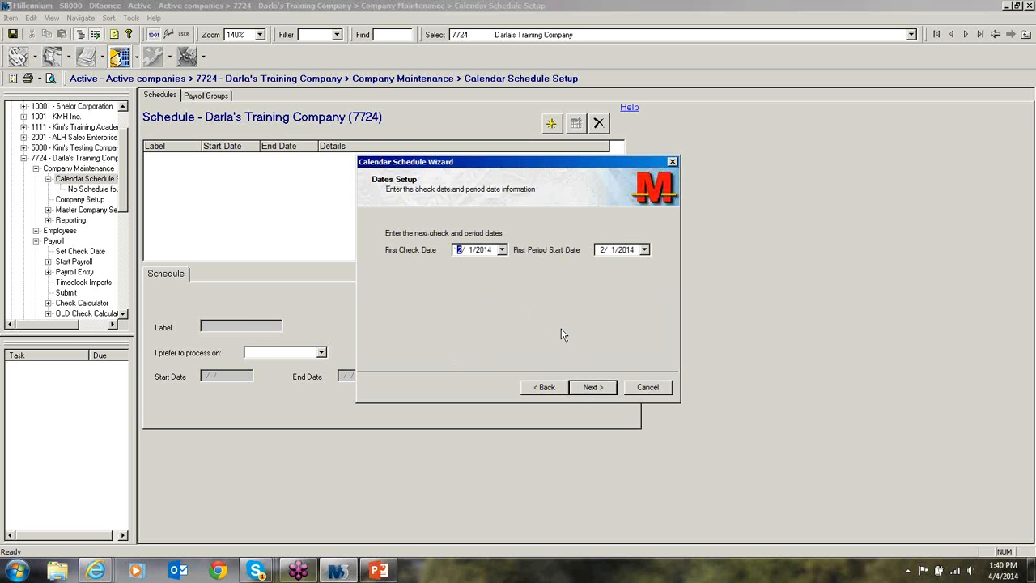
- Set the first check date to 2/14/2014 and the first period start date to 1/27/2014 in the schedule wizard
click(501, 249)
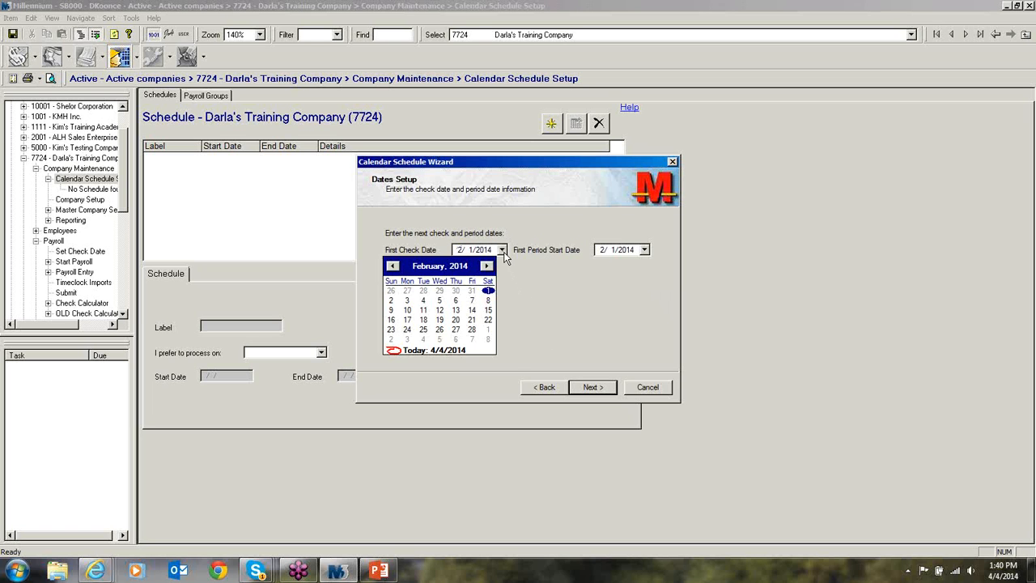
click(474, 311)
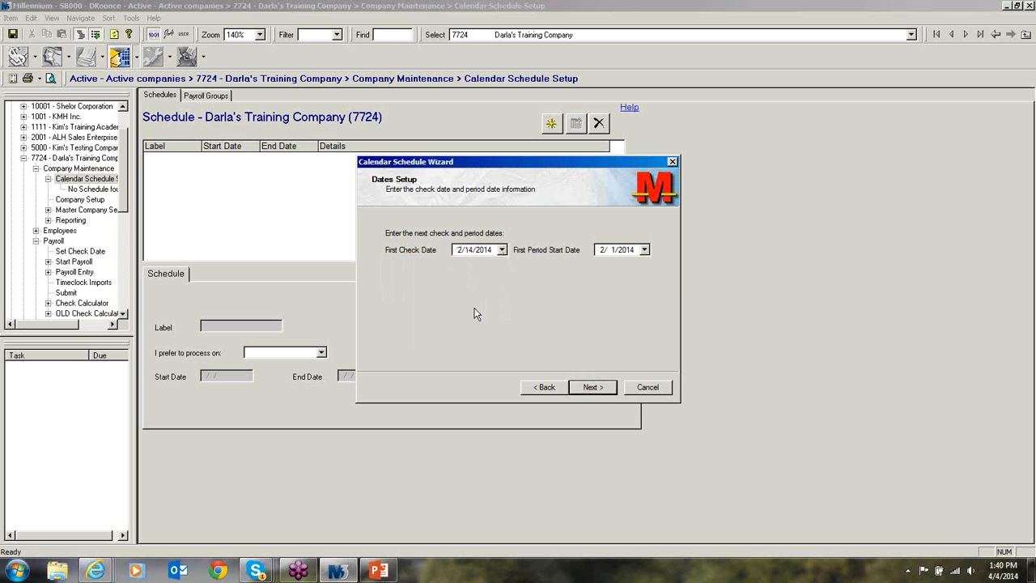
click(645, 251)
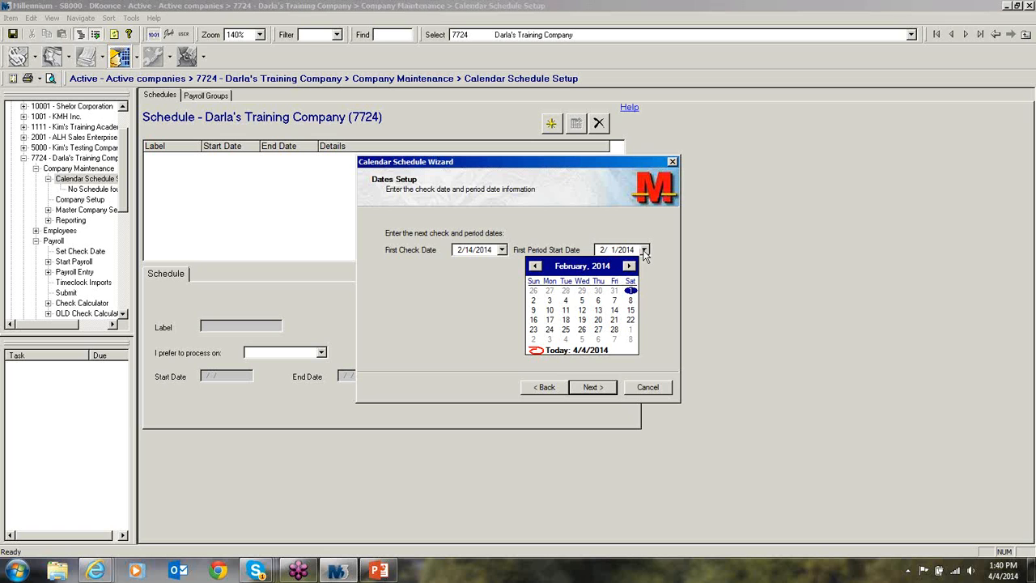
click(534, 266)
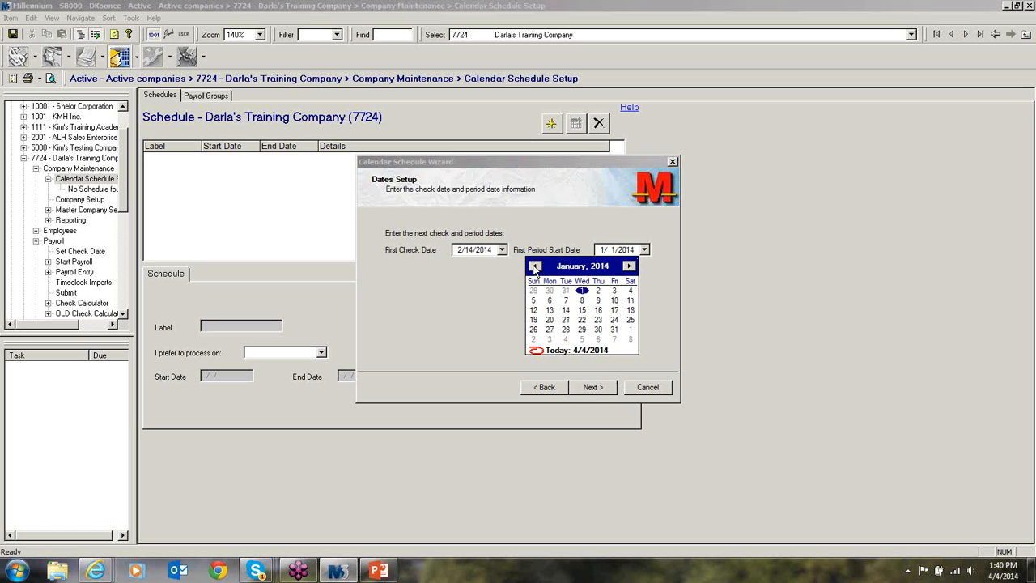
click(550, 329)
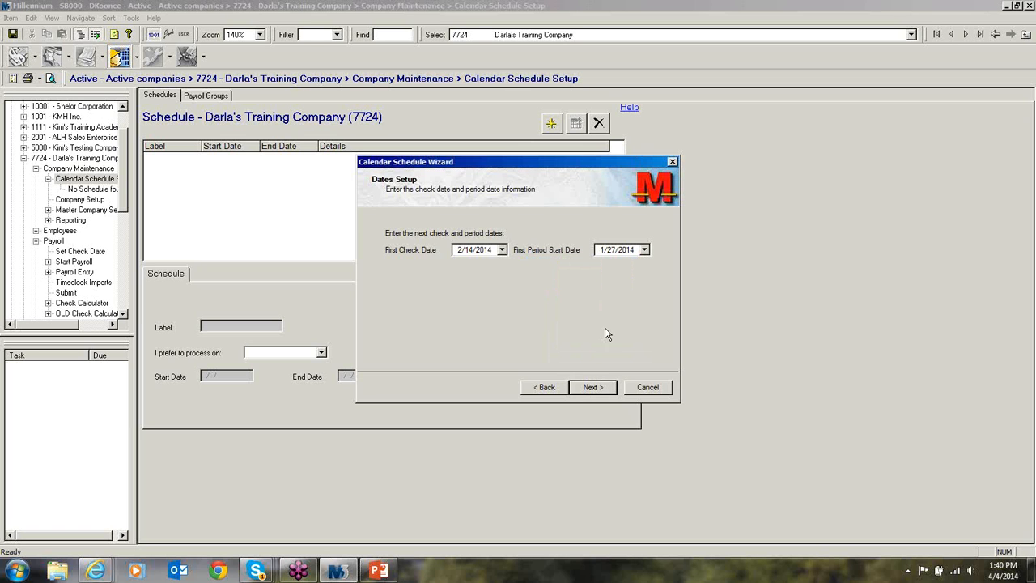
click(593, 387)
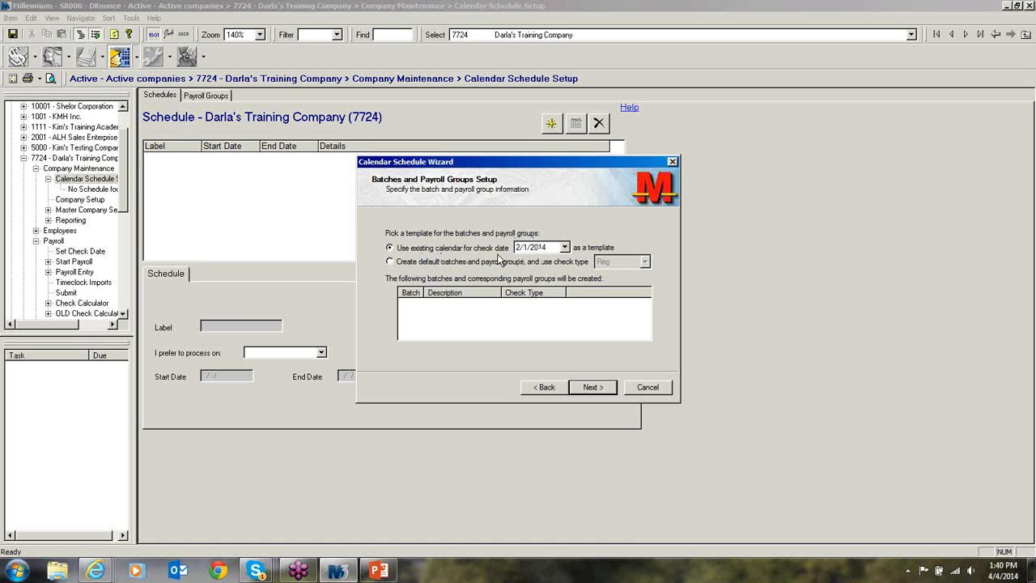
- Choose default batches and payroll groups with check type Reg, and finish the wizard to create the schedule
click(391, 262)
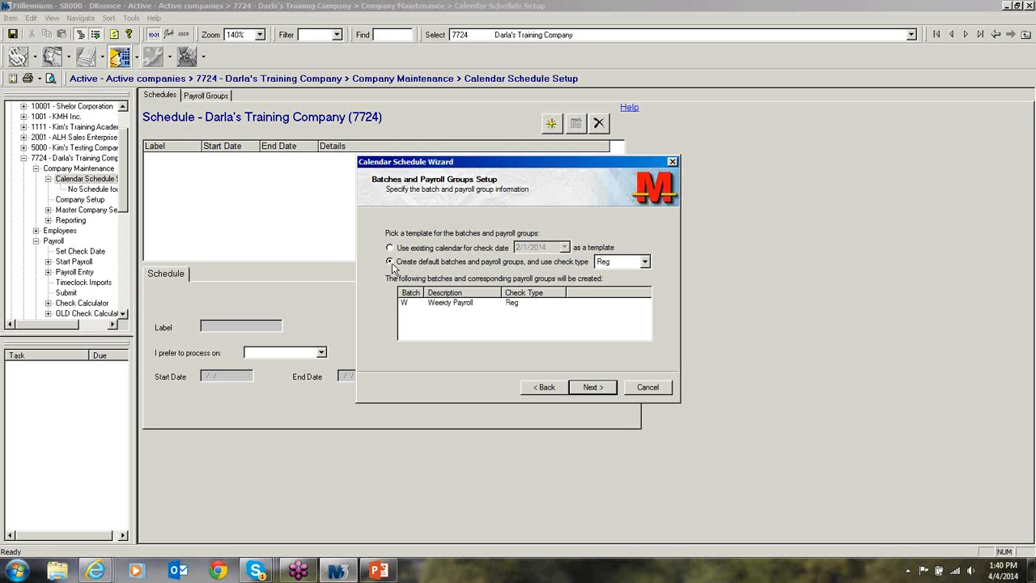
click(590, 388)
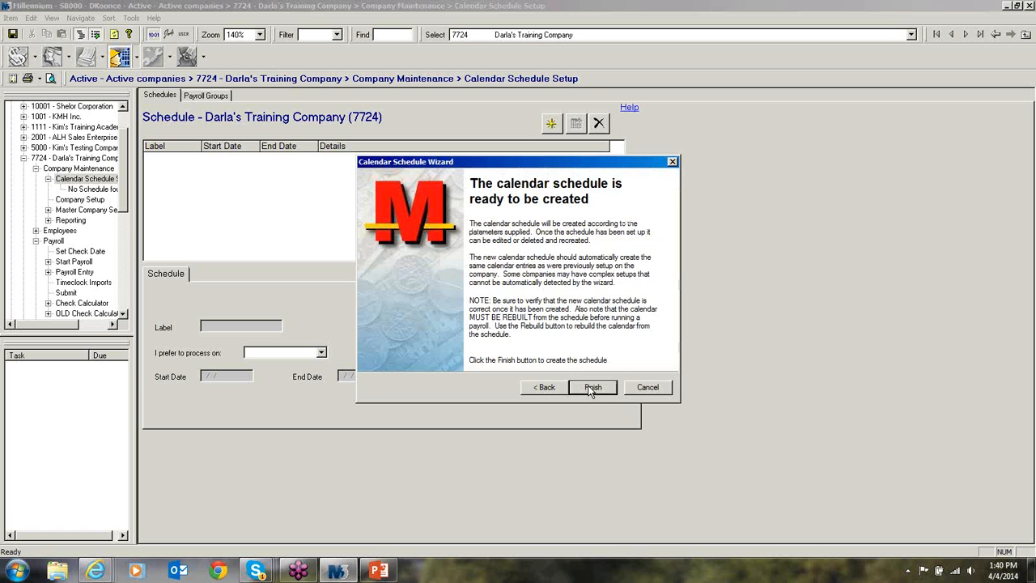
click(592, 388)
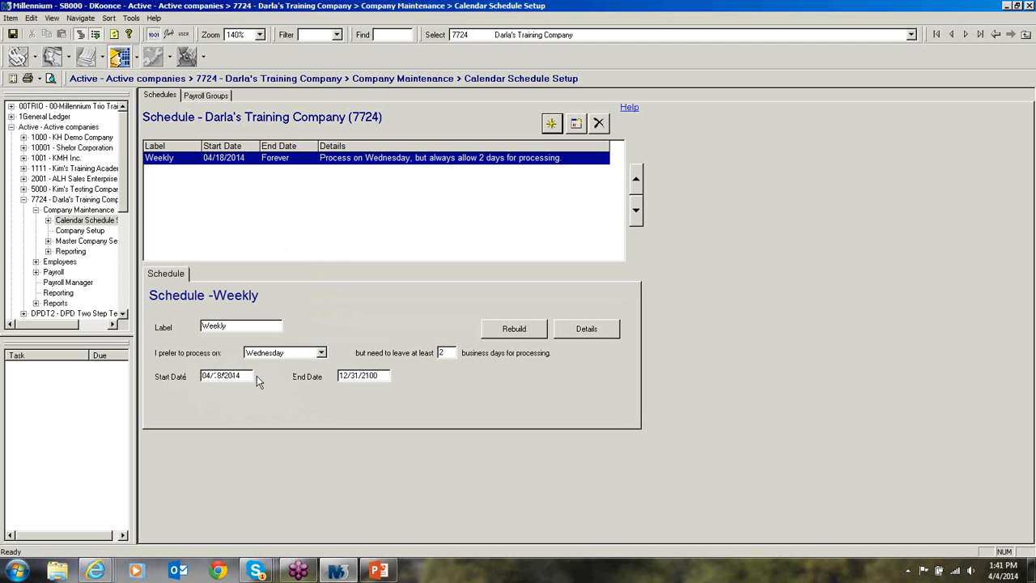
- Set the Weekly schedule's start date to 02/01/2014 and save the change
drag(246, 376, 152, 375)
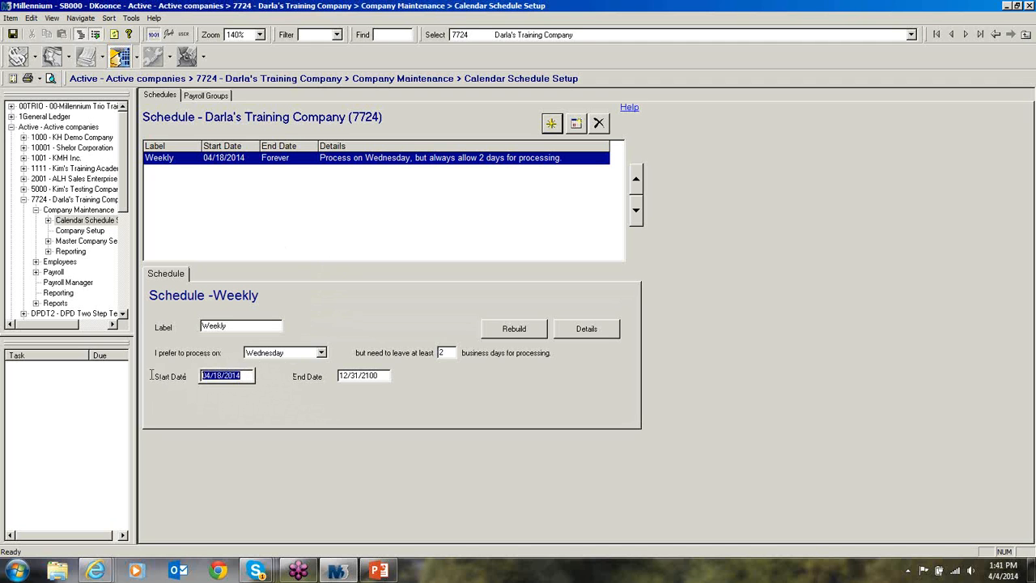
key(Delete)
text(02/01/)
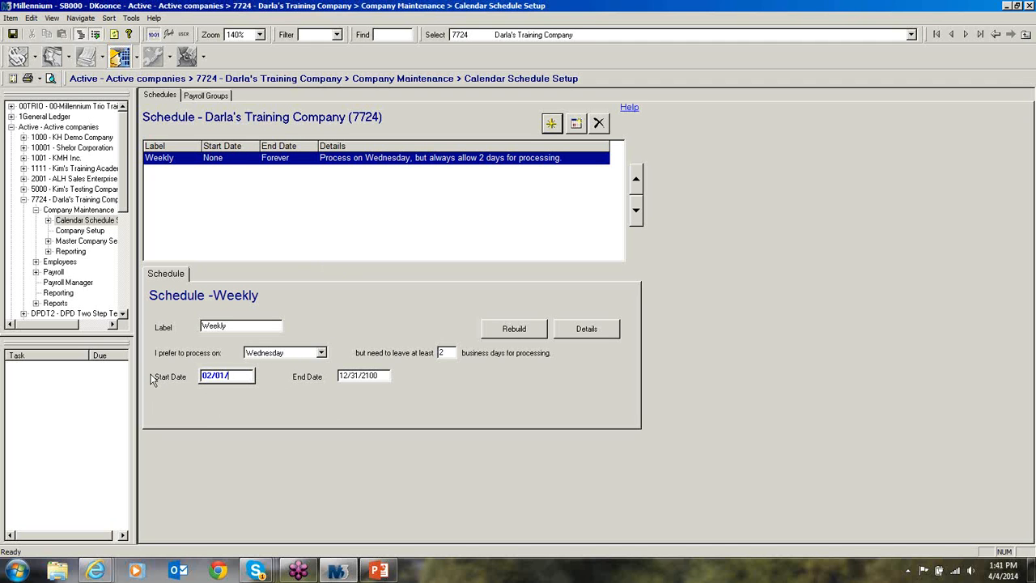
text(2014)
key(ctrl+s)
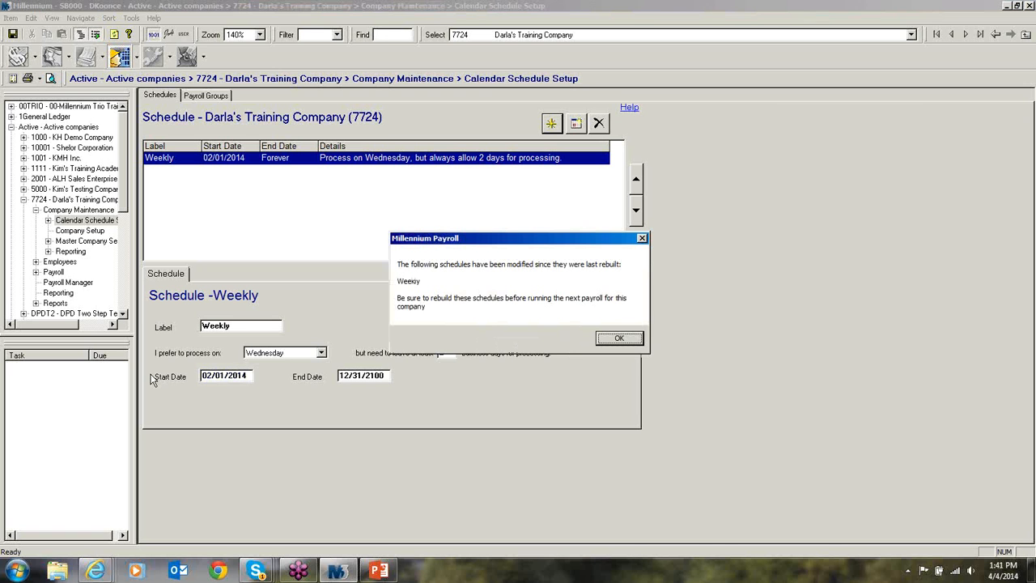
click(616, 339)
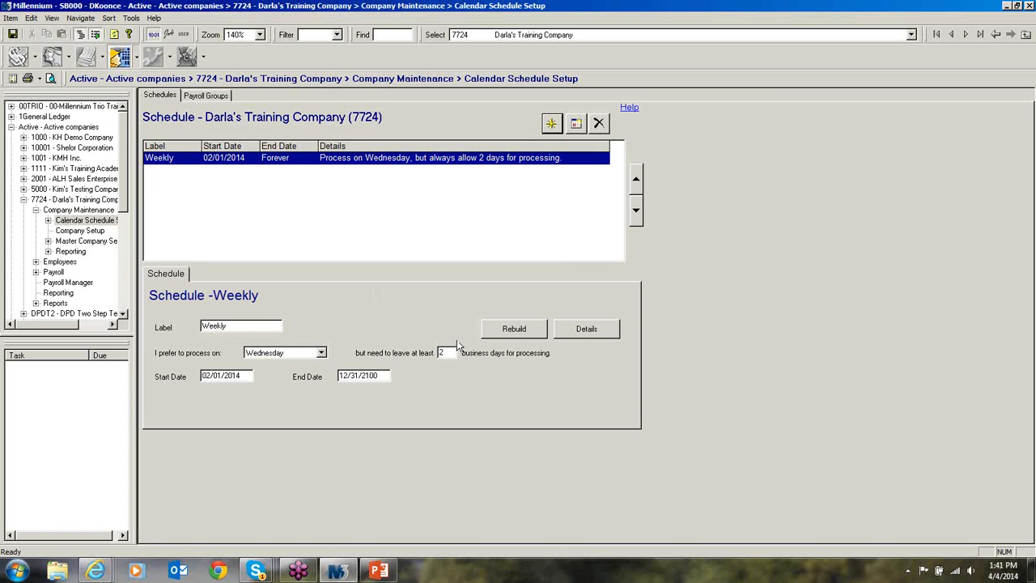
- In the Weekly schedule's details, set the Weekly Payroll batch to start the week of 2/1/2014
click(585, 330)
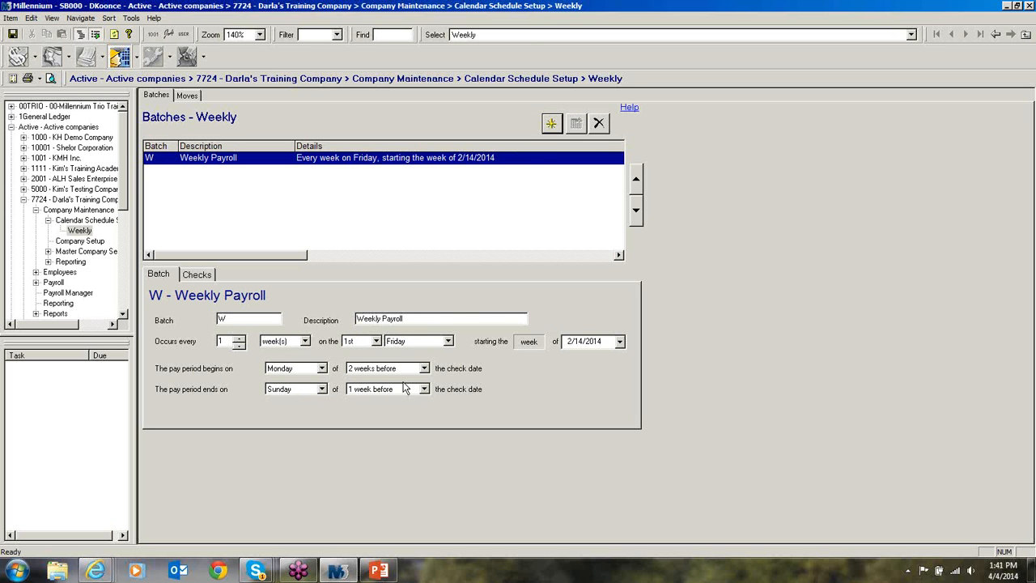
click(620, 342)
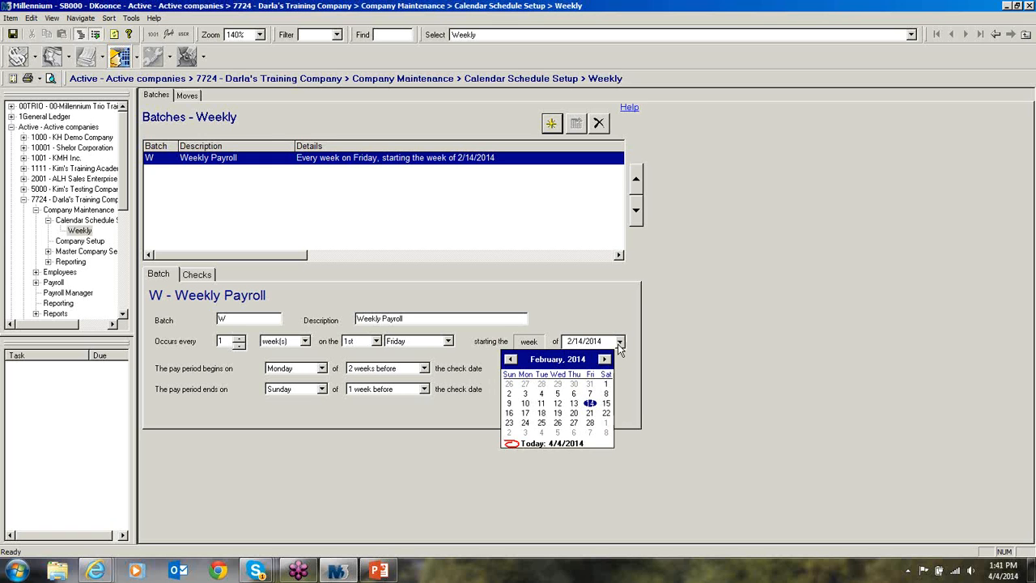
click(607, 386)
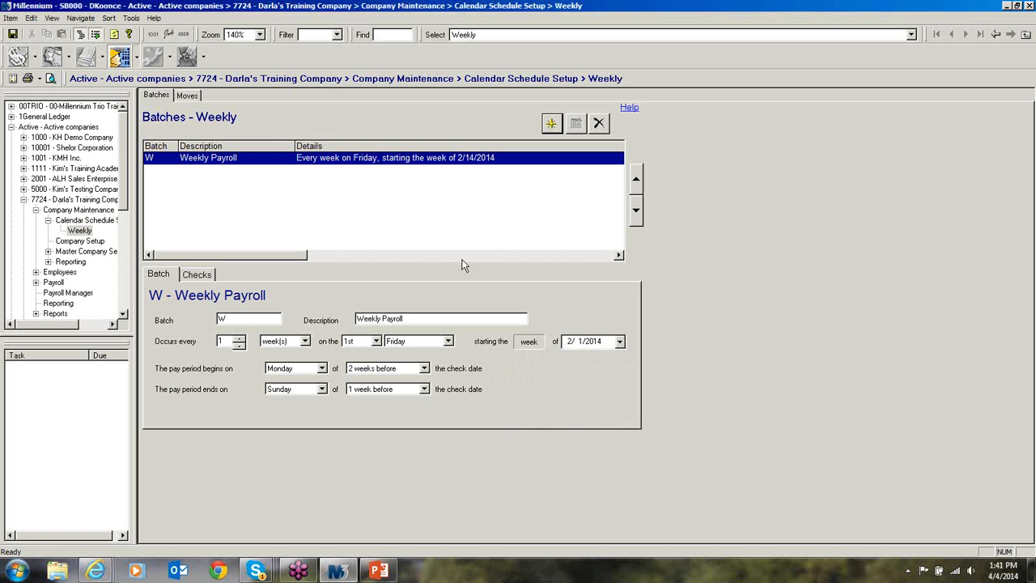
- Review the Weekly schedule's non-business-day move rule, the company's payroll groups and the batch's check settings, ending back at the schedule list
click(191, 97)
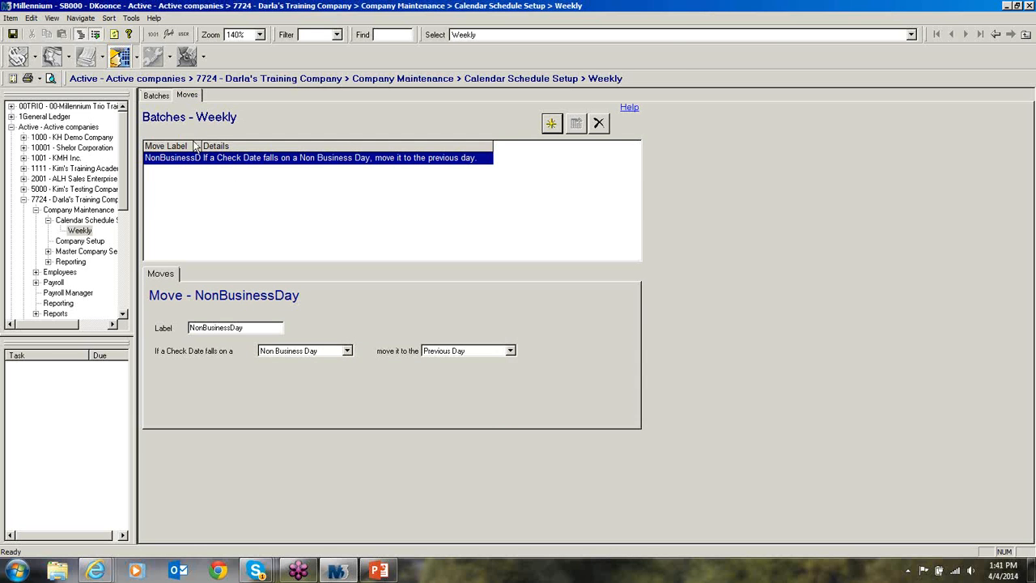
click(160, 97)
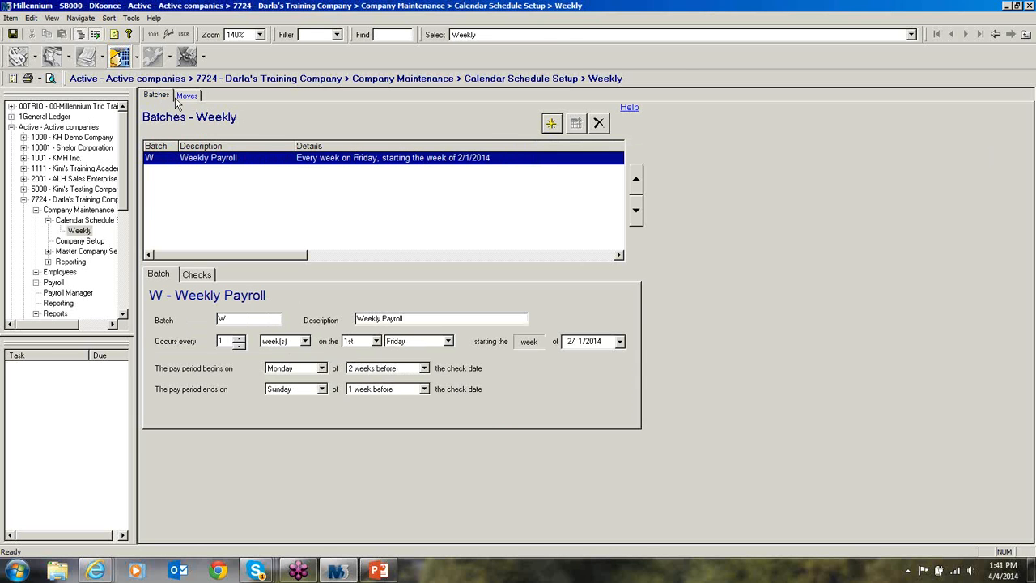
click(90, 220)
click(199, 96)
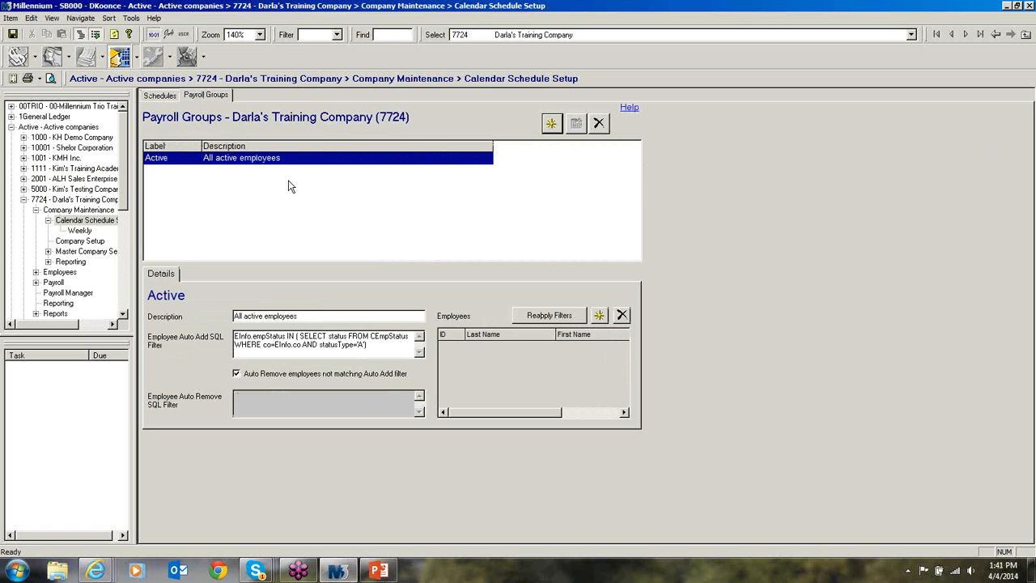
click(161, 95)
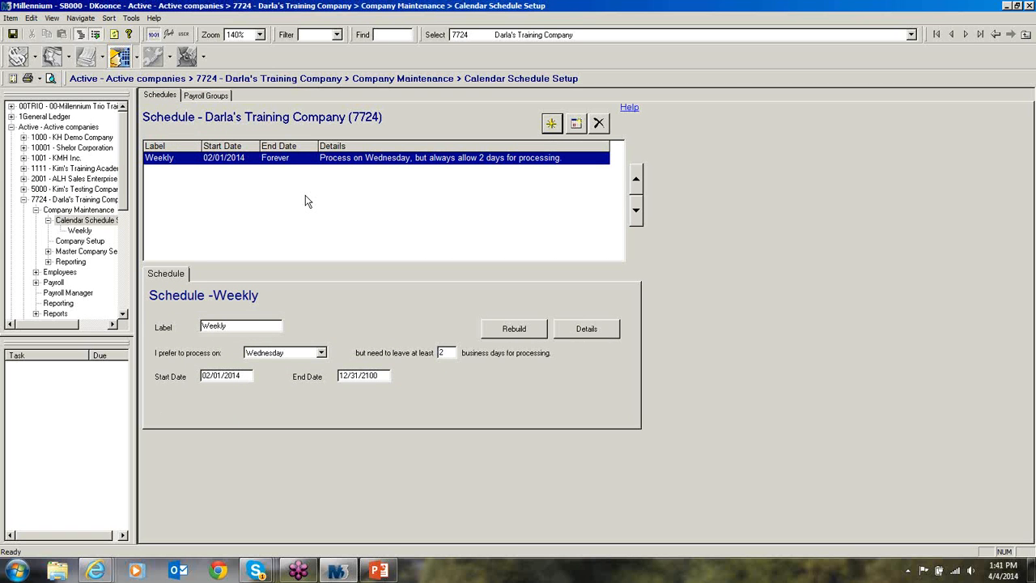
click(214, 97)
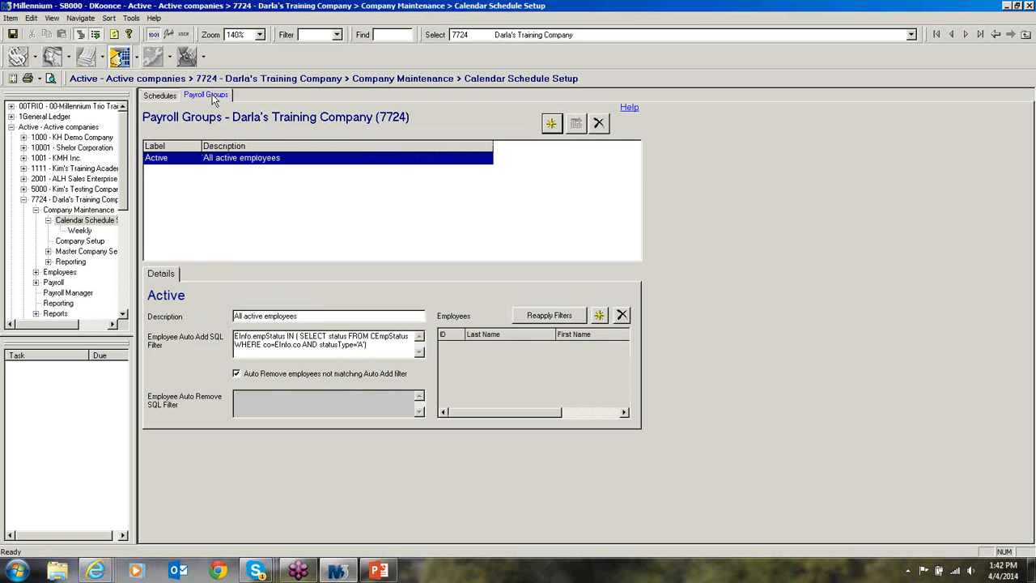
click(164, 96)
click(573, 328)
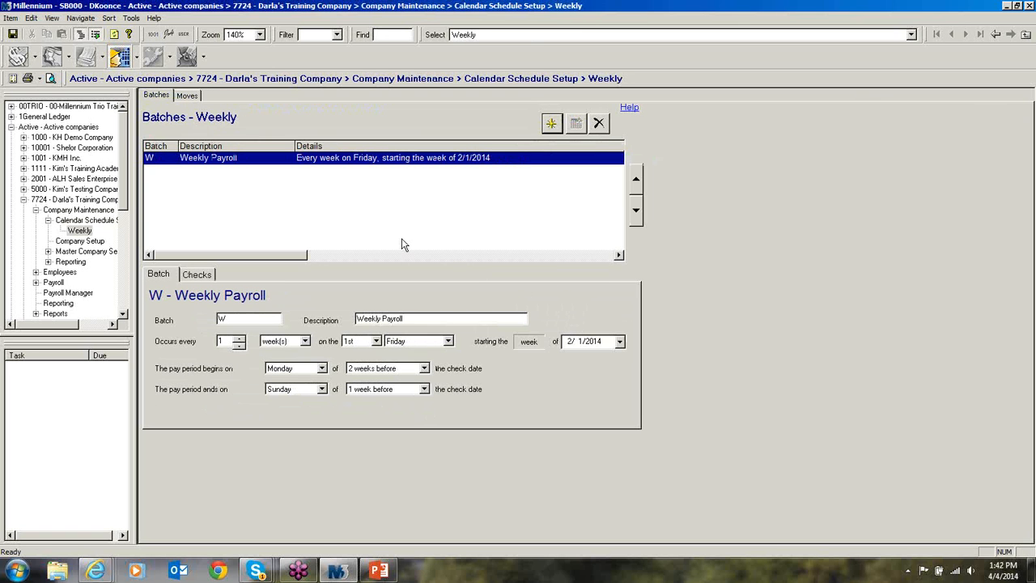
click(198, 277)
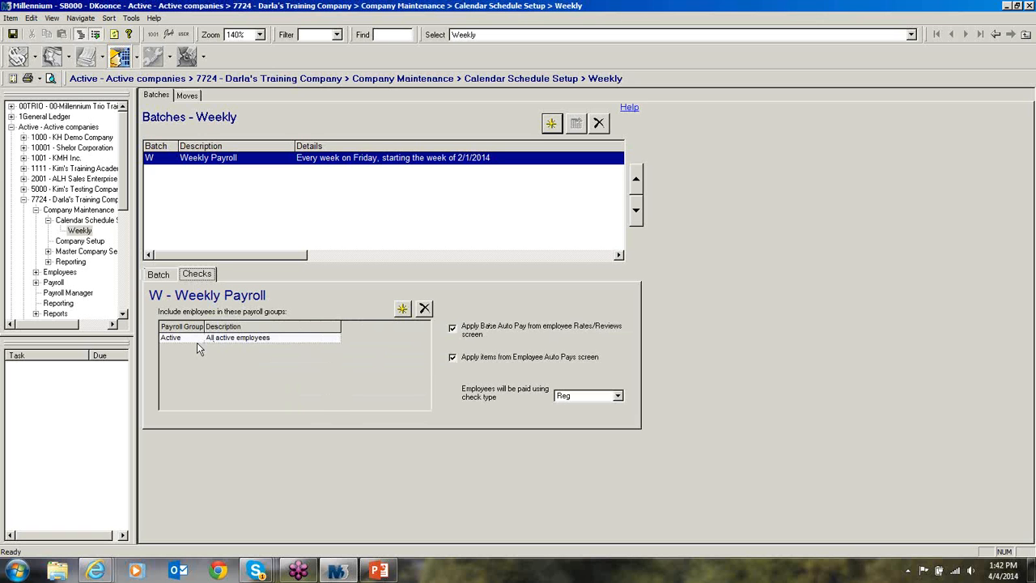
click(158, 275)
click(193, 97)
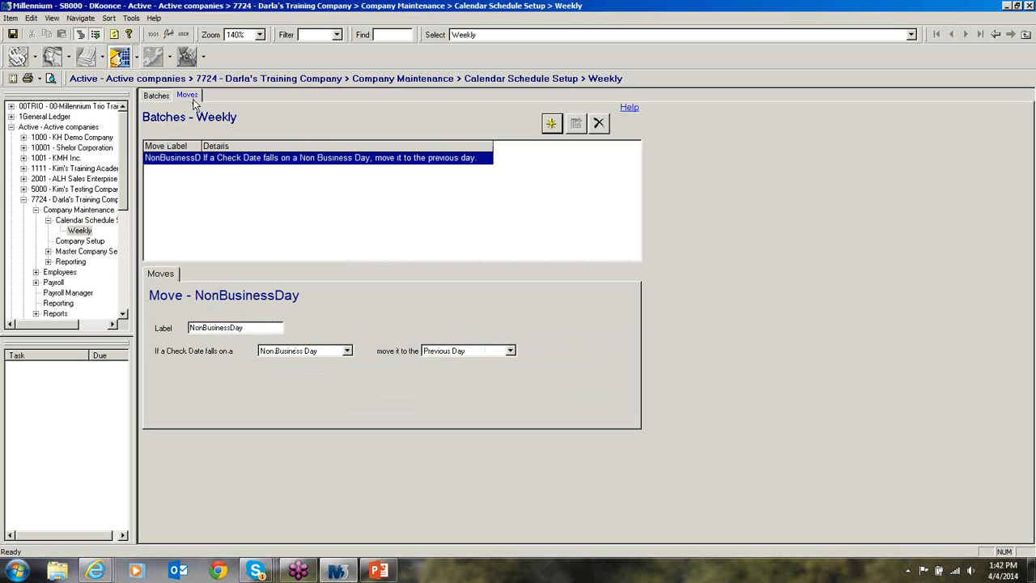
click(89, 221)
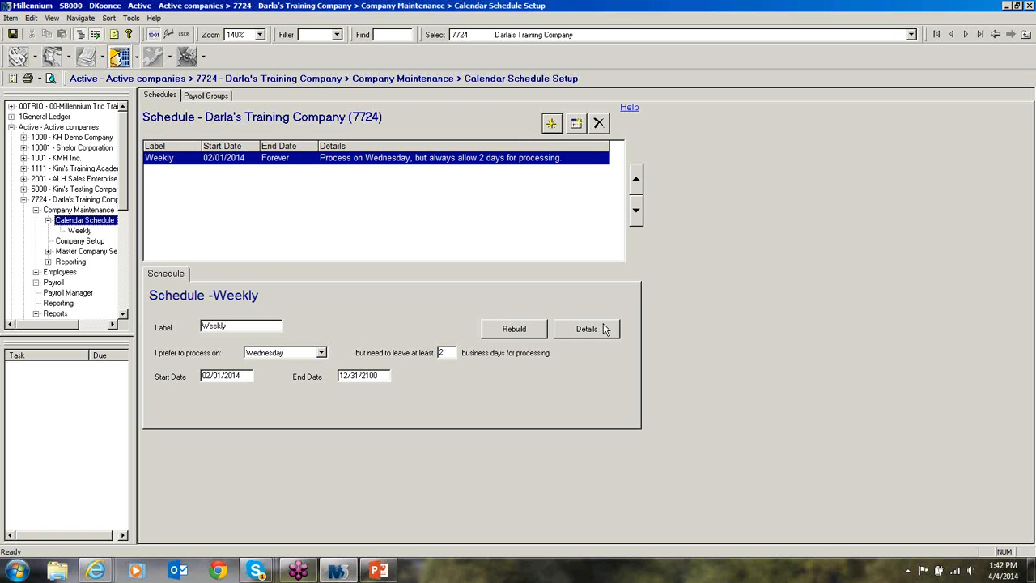
click(509, 330)
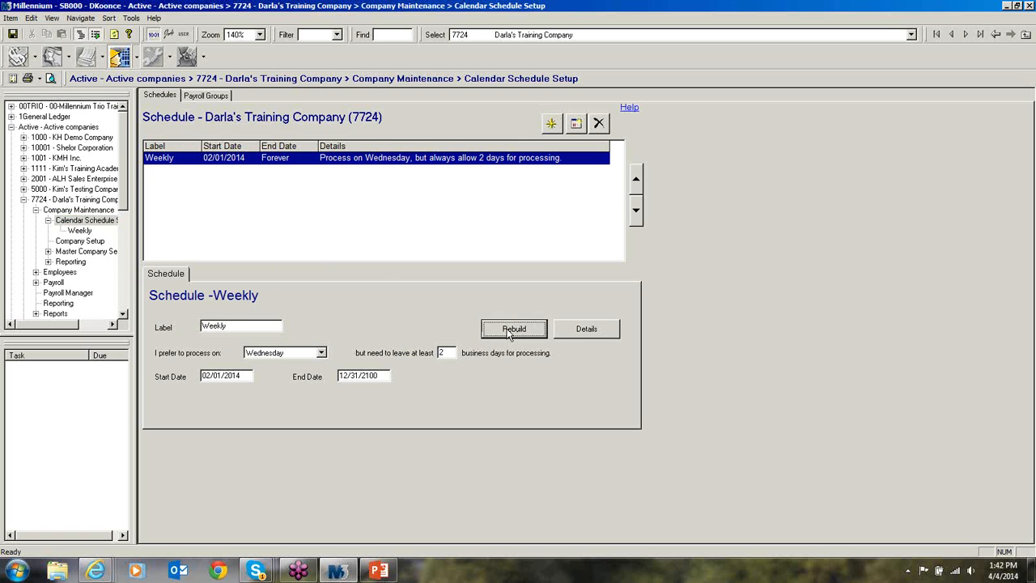
click(570, 347)
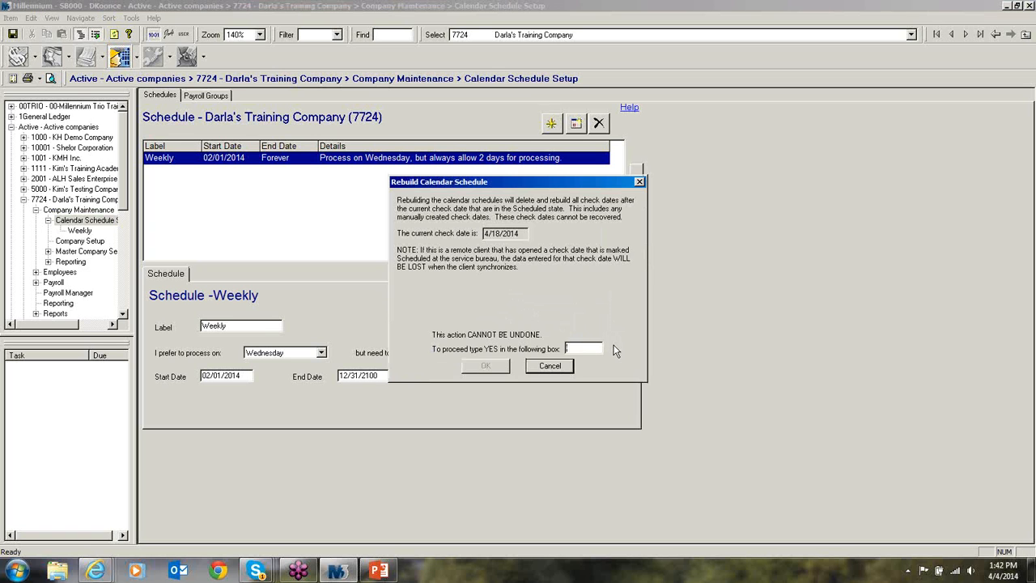
click(557, 369)
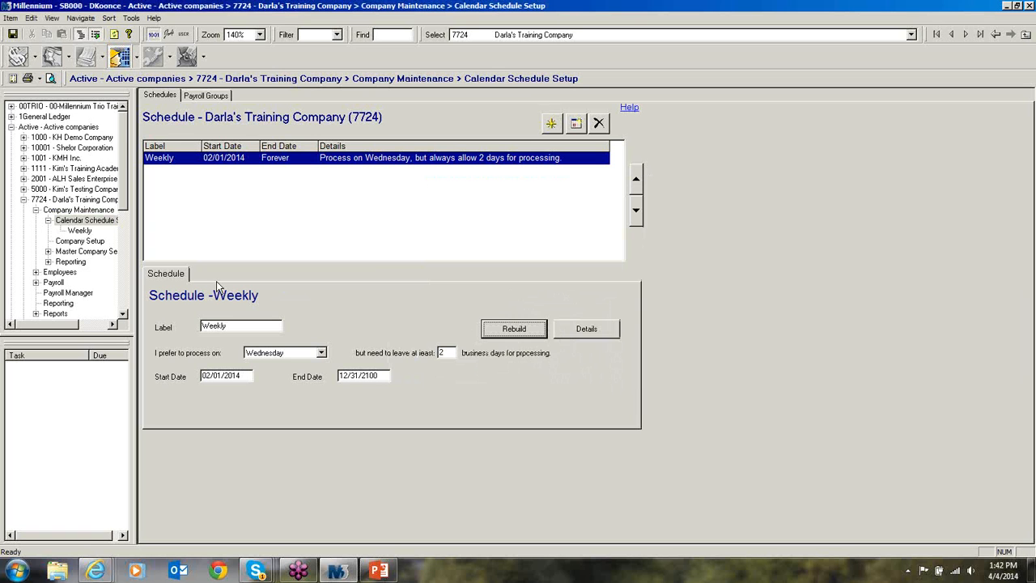
- Set the training company's current payroll check date to 2/1/2014
click(35, 282)
click(71, 252)
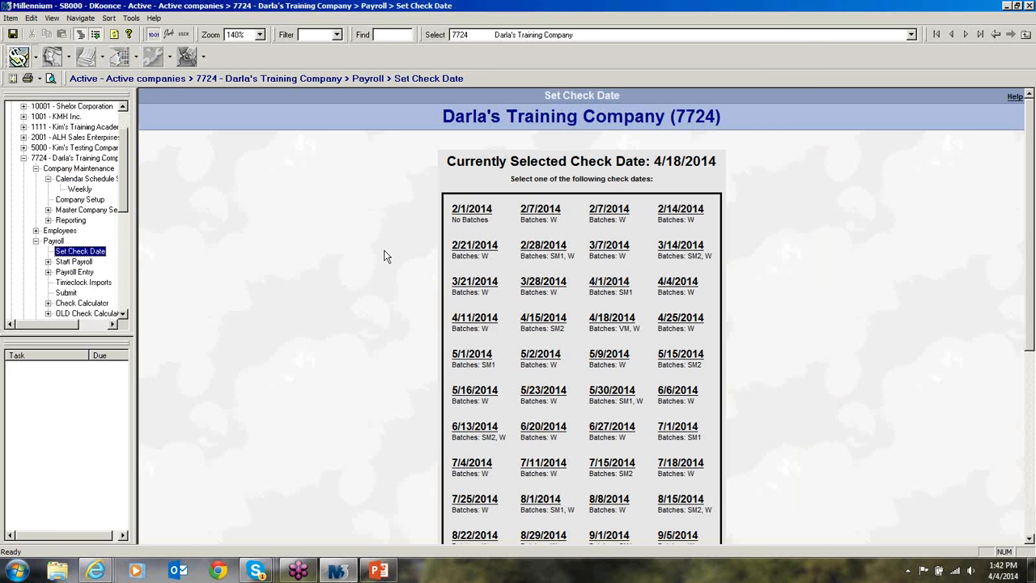
click(478, 211)
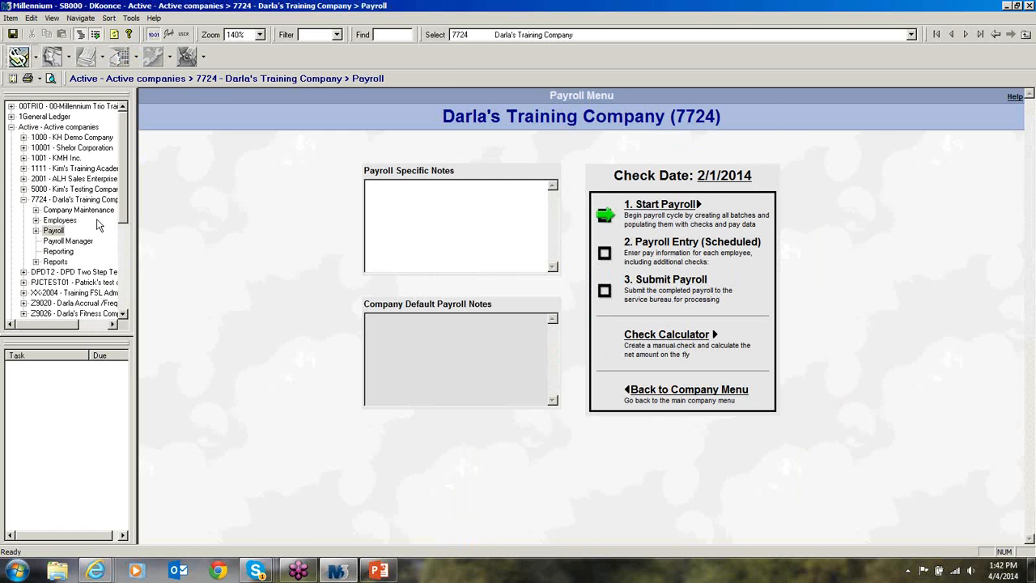
- Return to the Calendar Schedule Setup page in the training company's maintenance section
click(90, 211)
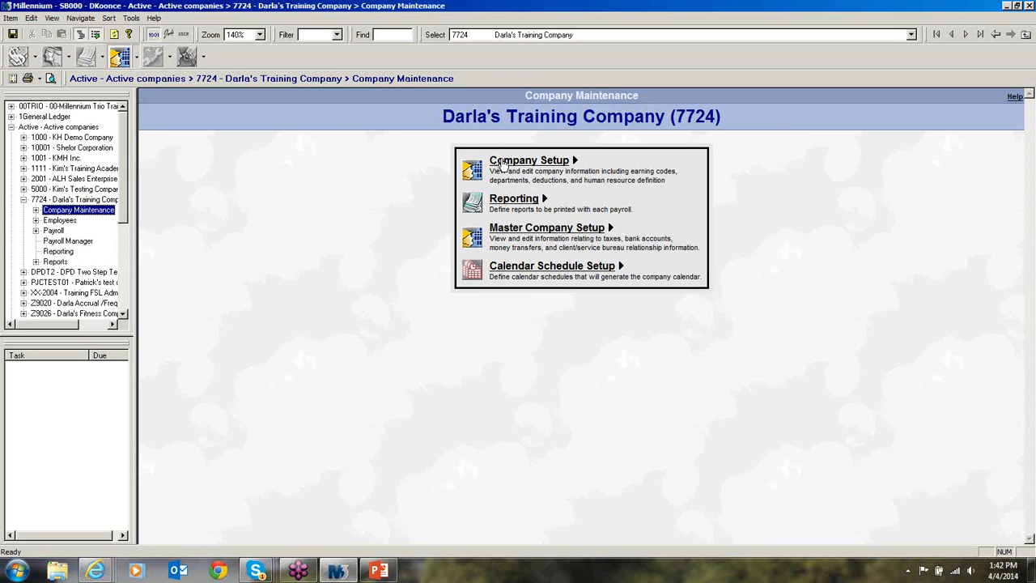
click(501, 163)
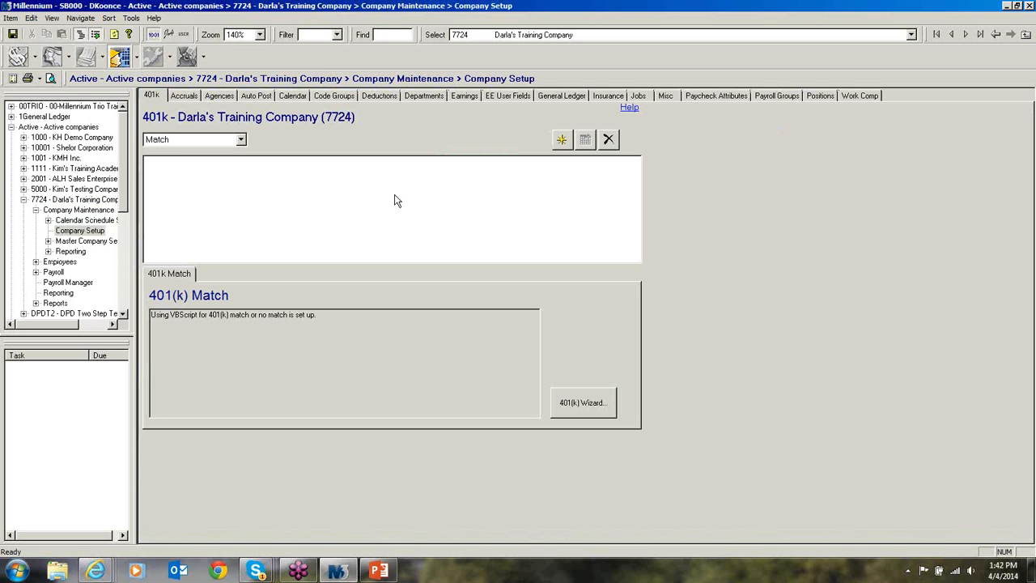
click(102, 220)
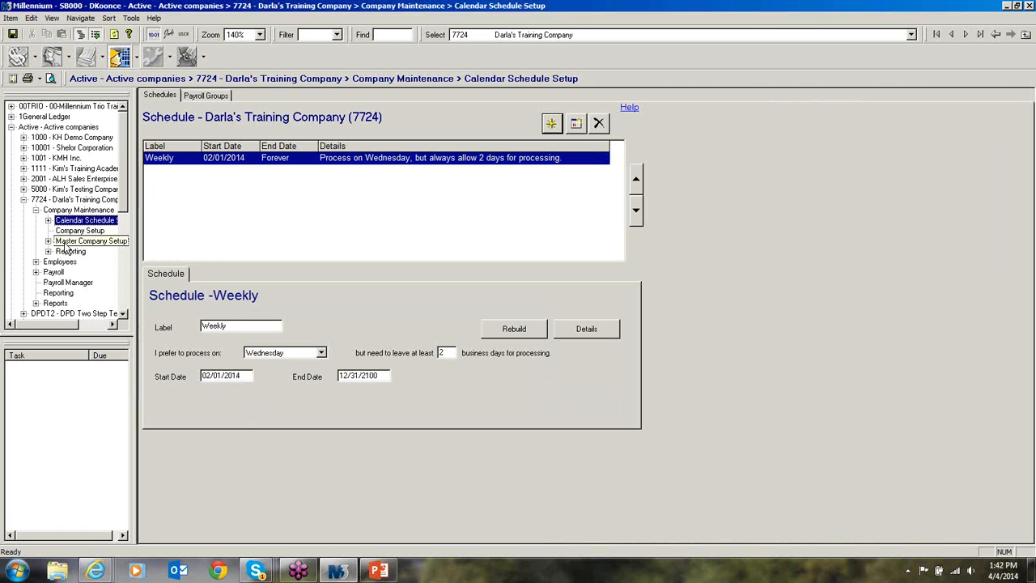
click(69, 232)
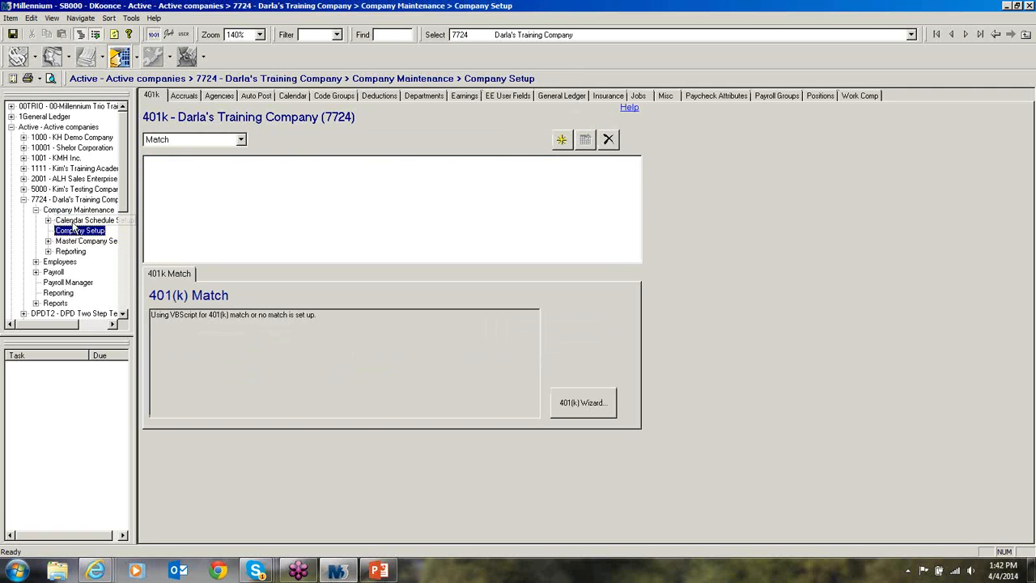
click(82, 220)
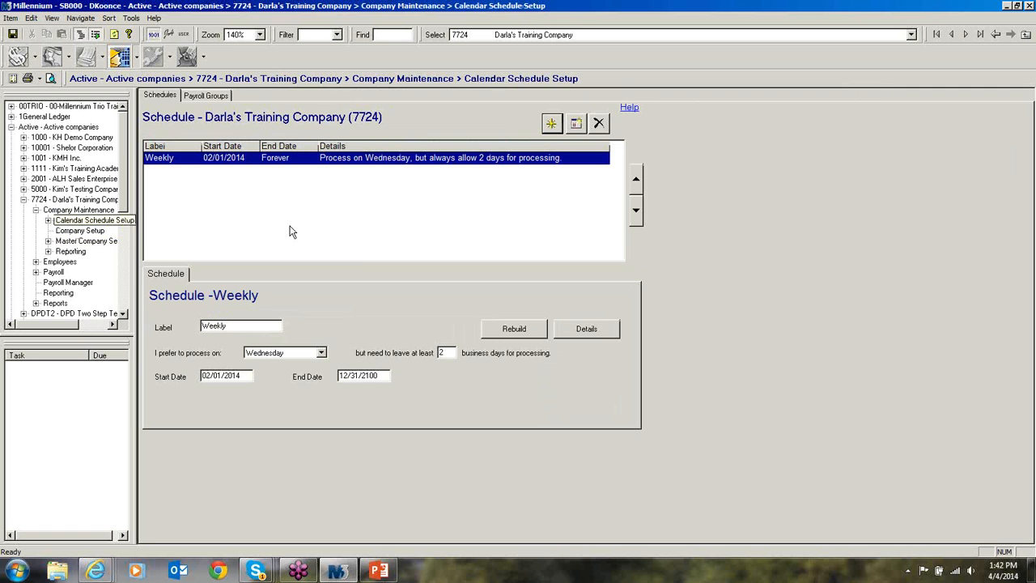
- Rebuild the Weekly calendar schedule, looking over the check dates to be left as is and confirming with YES
click(513, 327)
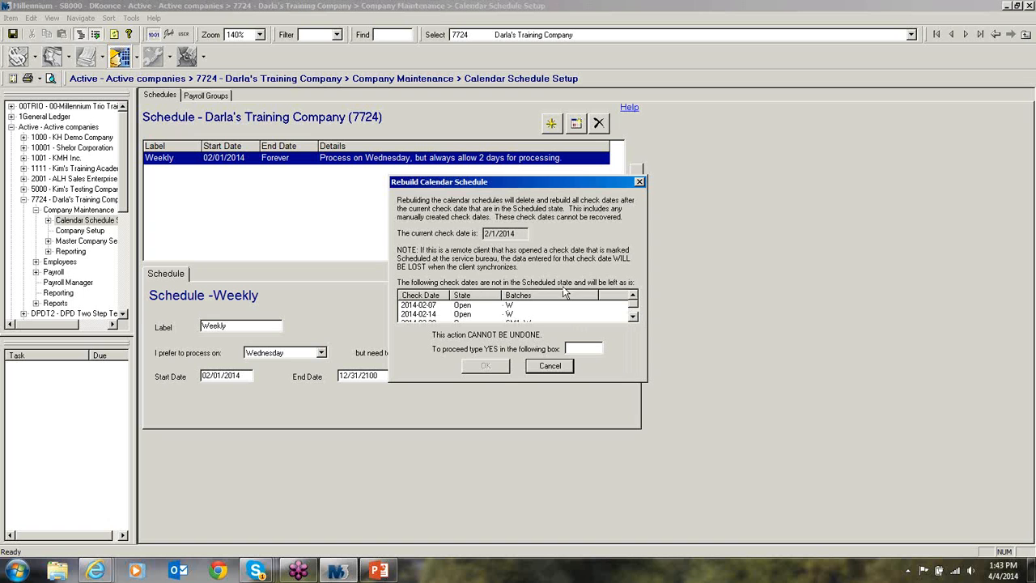
click(633, 318)
click(633, 297)
click(633, 315)
click(633, 297)
text(YES)
click(486, 366)
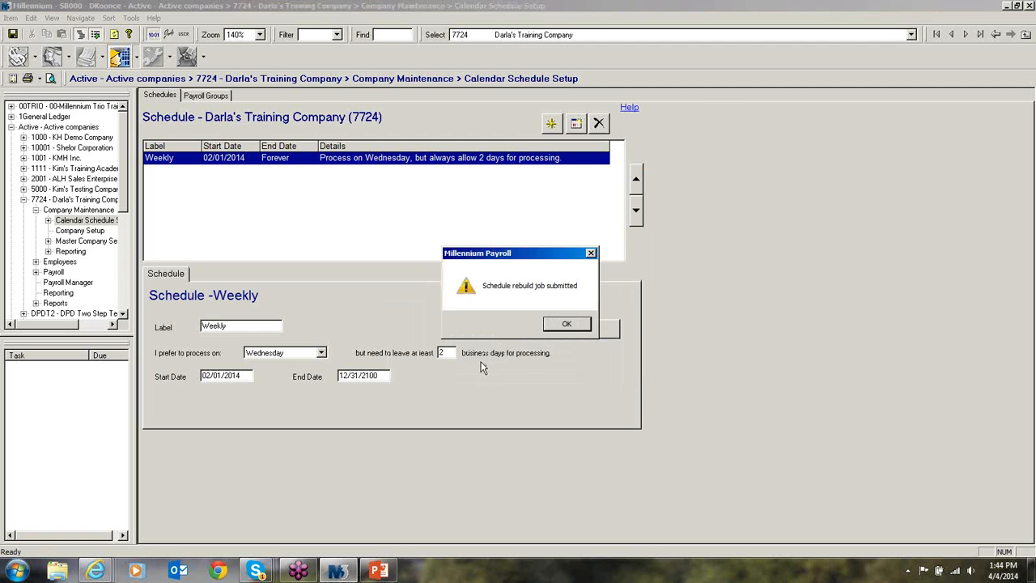
click(567, 325)
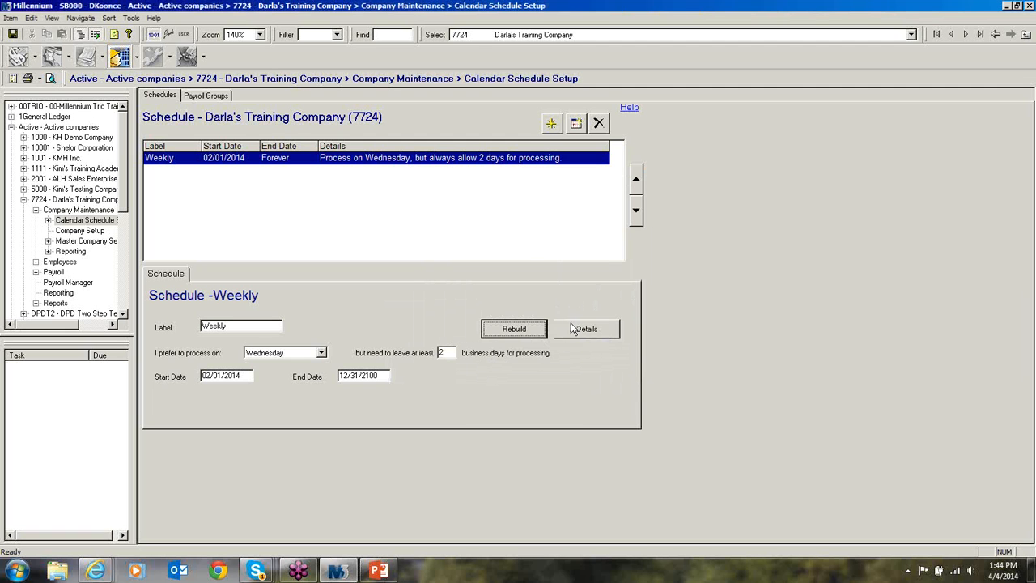
- Check the calendar generator job and its warnings in the system's operations job queue, including jobs that are done
click(205, 58)
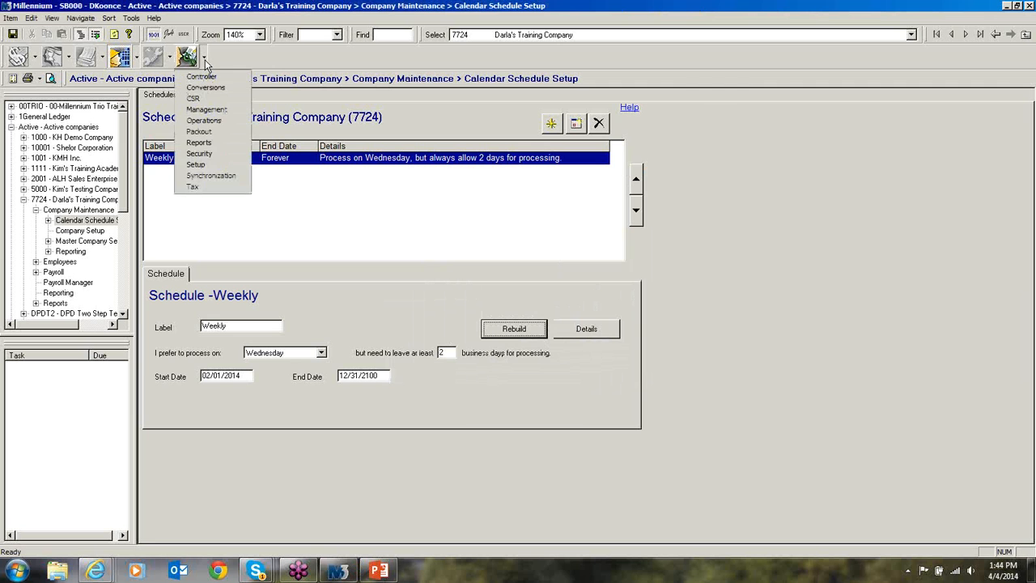
click(204, 120)
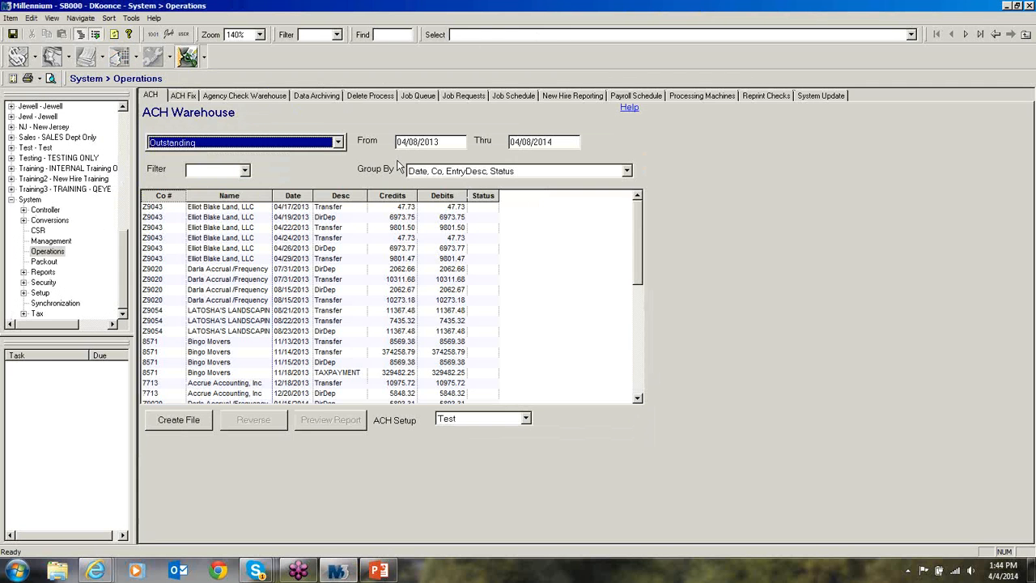
click(412, 96)
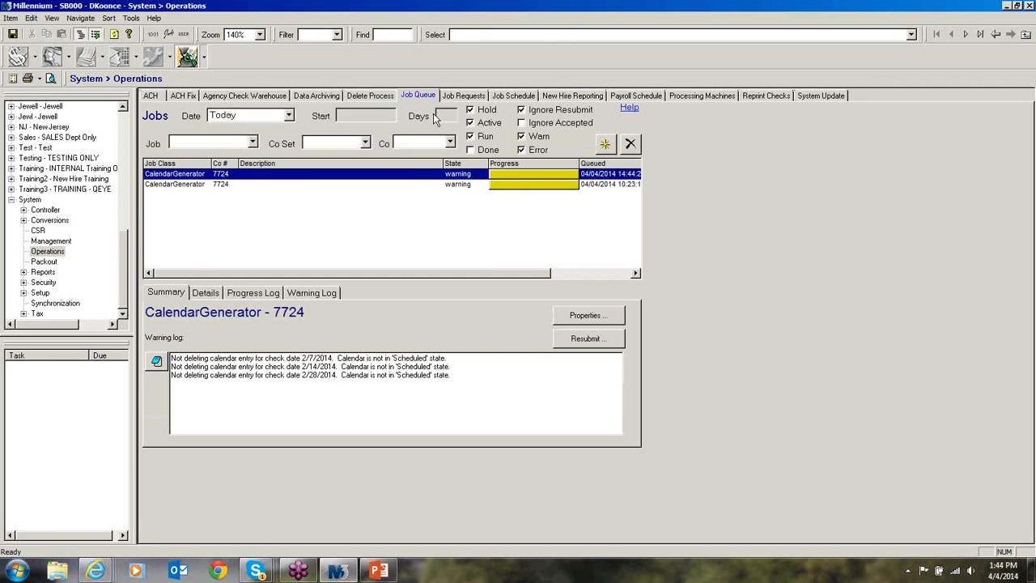
click(469, 150)
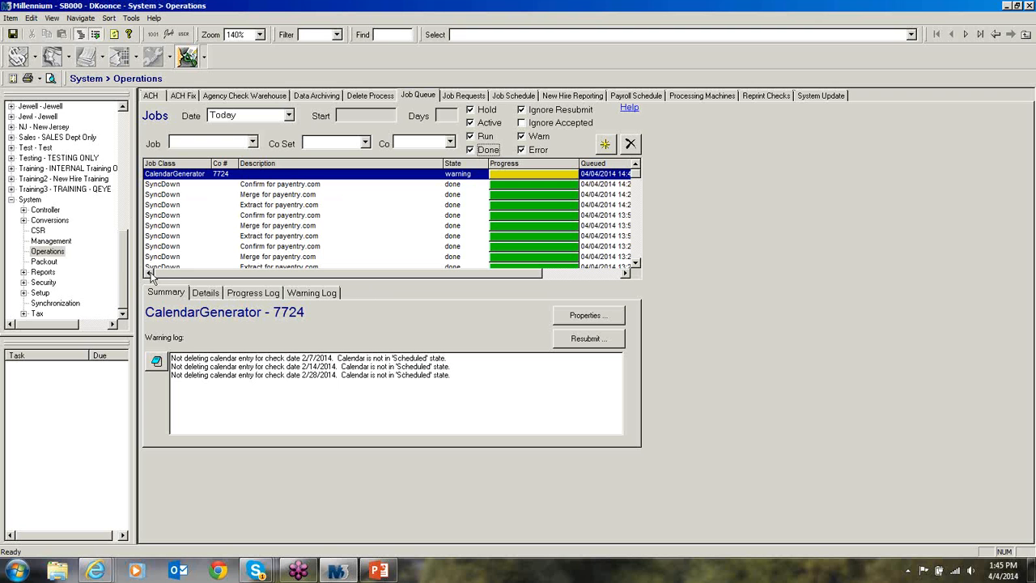
- In the company setup calendar, examine the process controls and batch details of the scheduled 02/14/2014 check date
drag(127, 263, 129, 172)
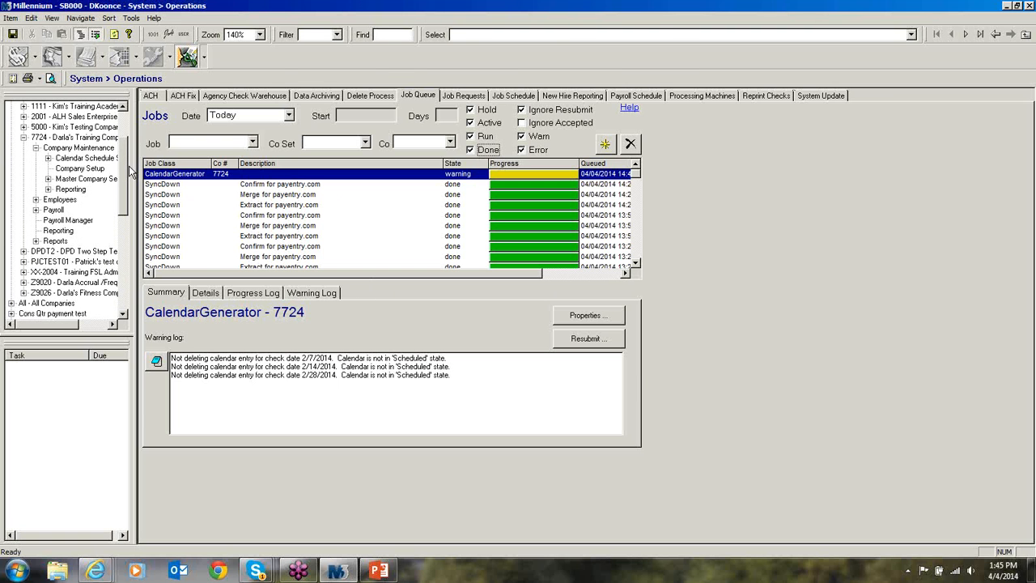
click(100, 174)
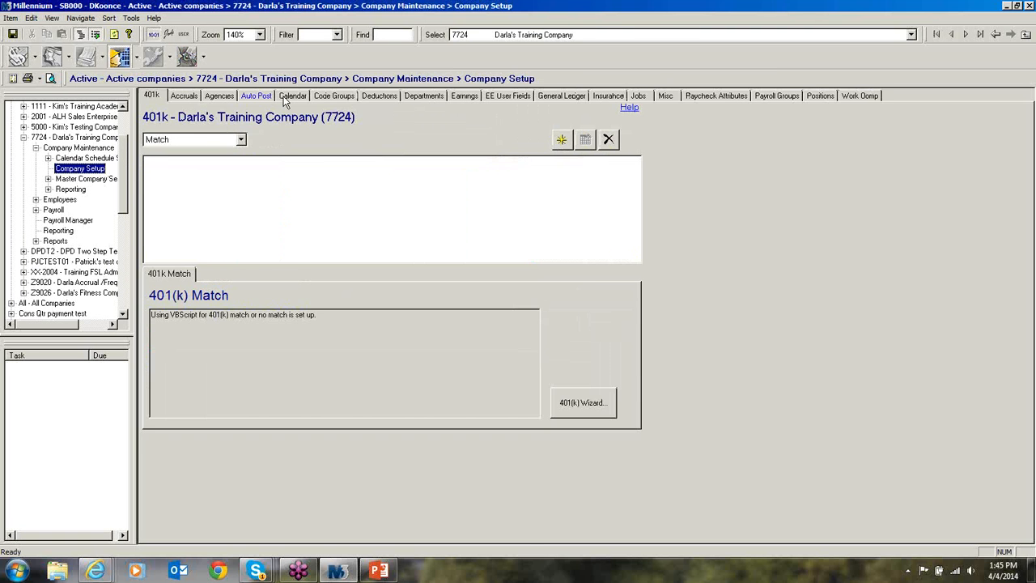
click(290, 96)
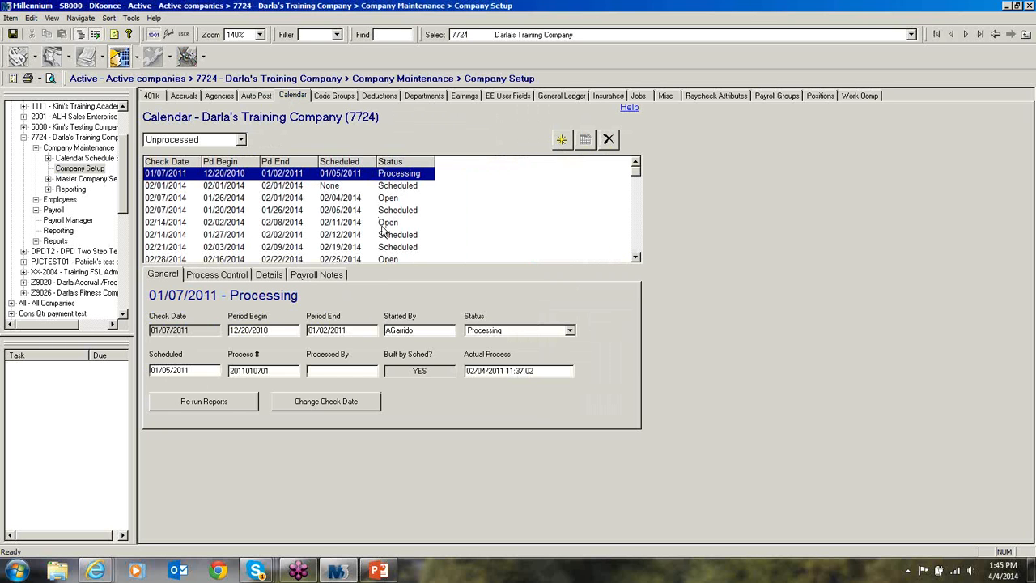
click(311, 237)
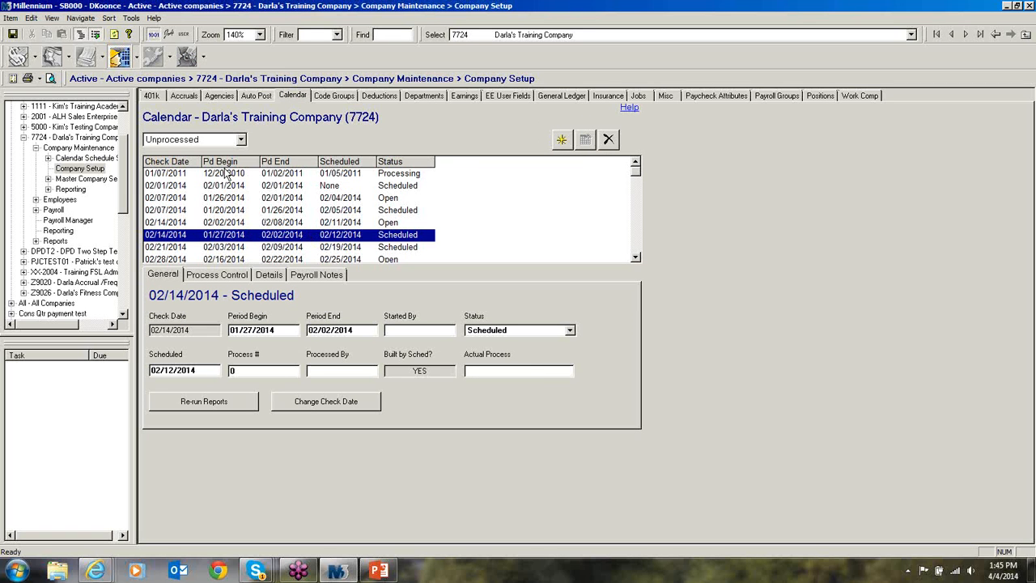
click(223, 277)
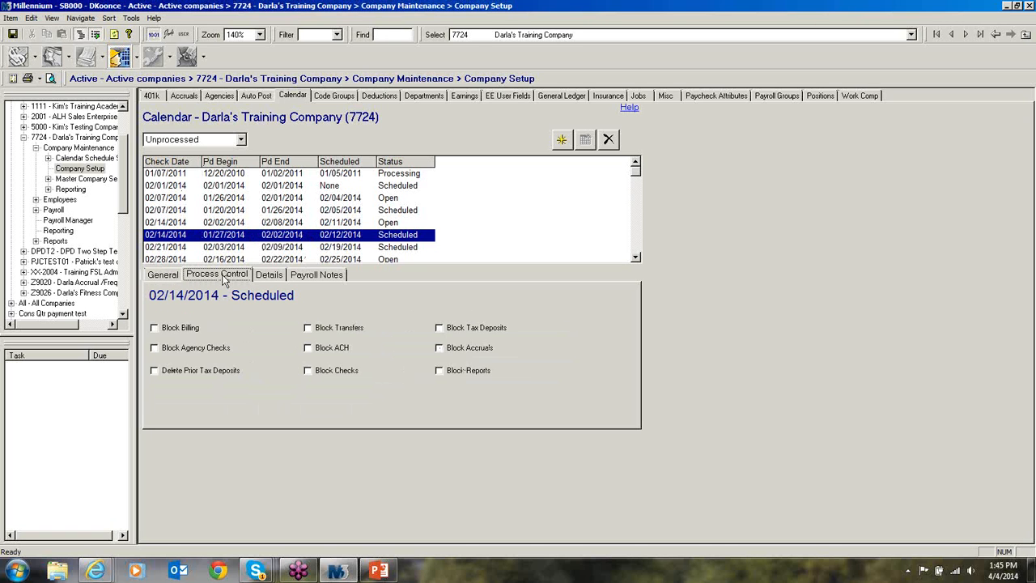
click(271, 276)
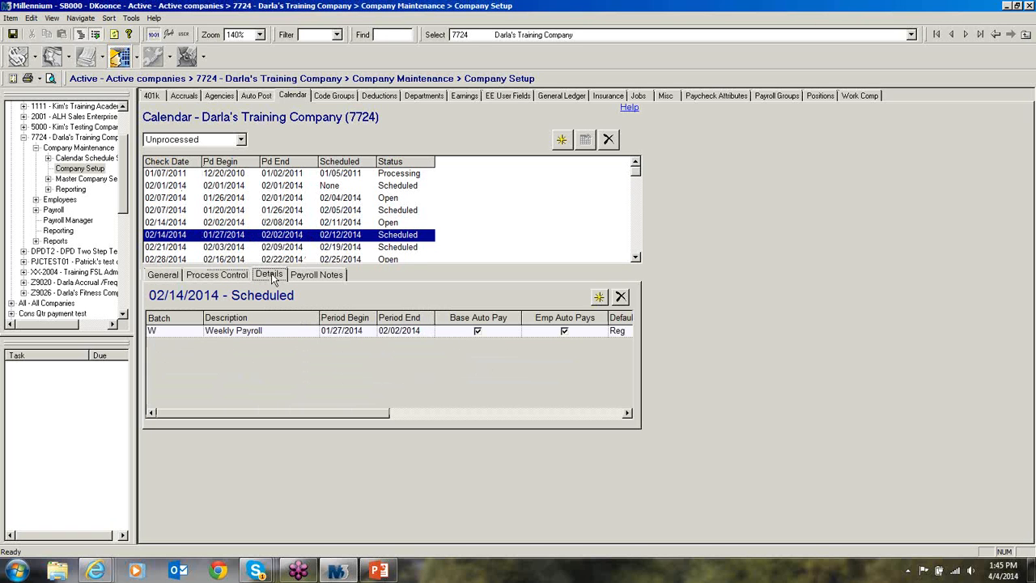
click(636, 256)
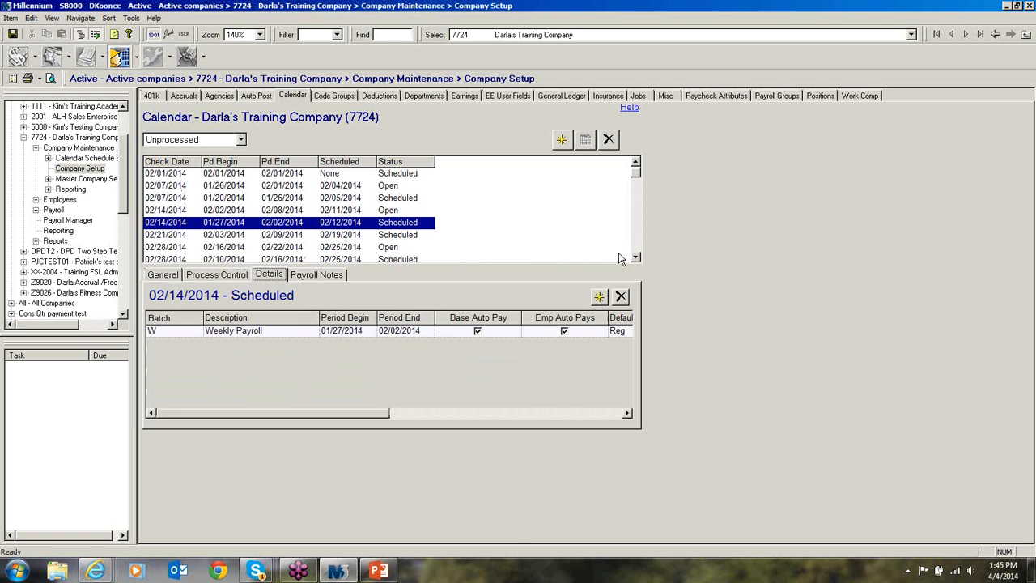
- Review the Weekly schedule's batch definition and its move rule for non-business days
click(107, 161)
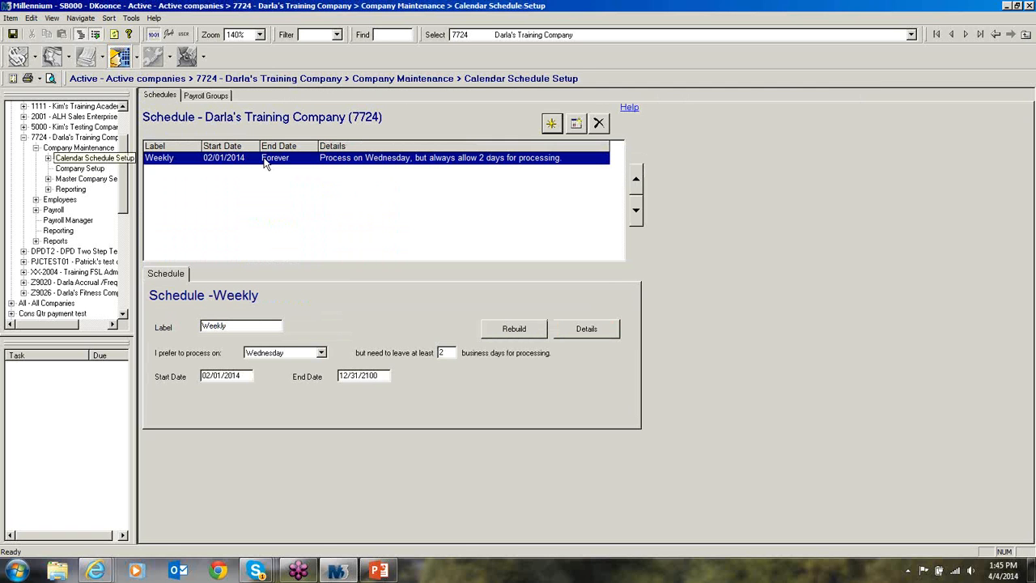
click(81, 169)
click(91, 158)
click(581, 324)
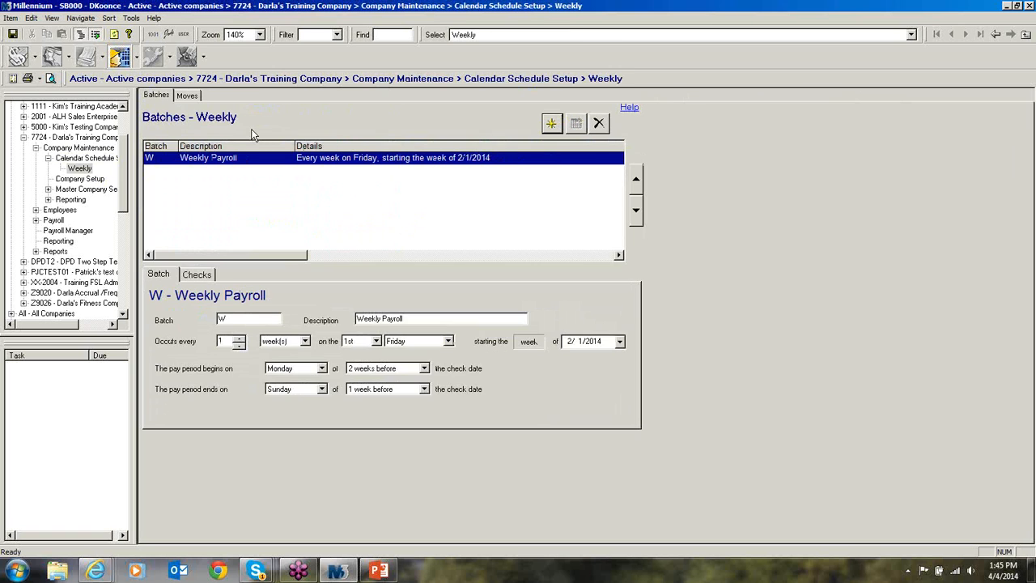
click(191, 96)
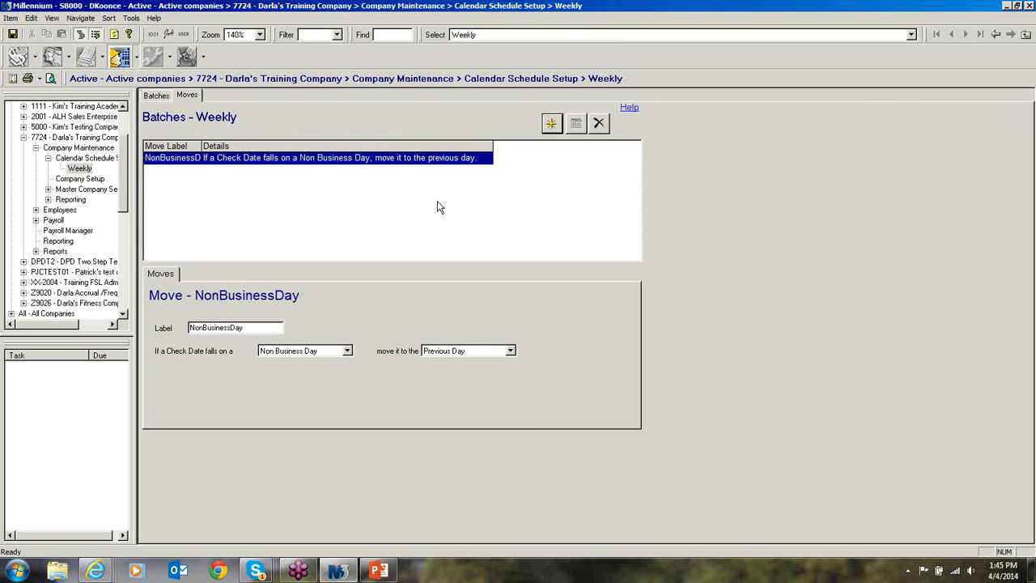
- Go through the company calendar's unprocessed check dates from February to July 2014, examining their pay periods, scheduled dates and statuses
click(89, 179)
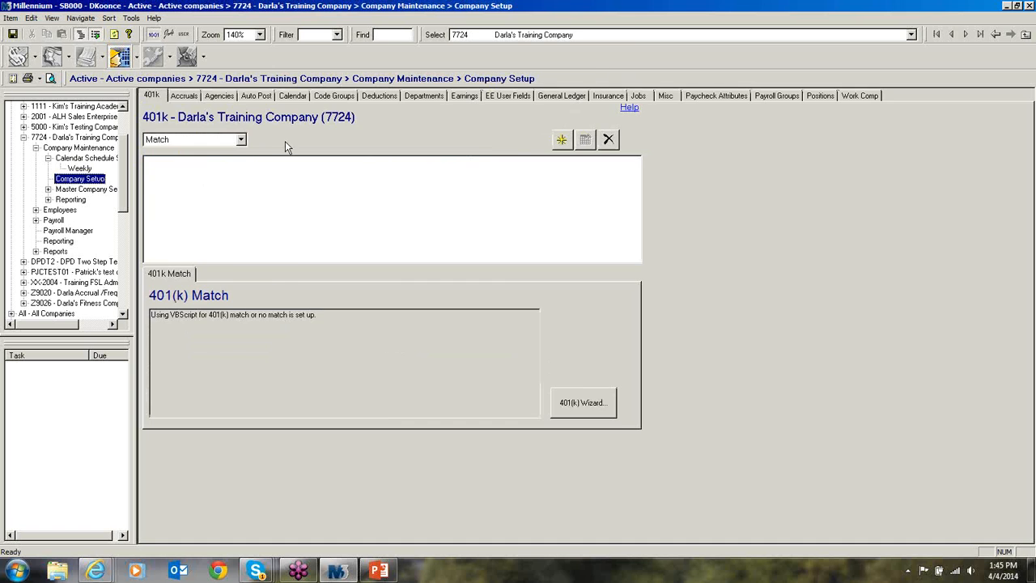
click(291, 97)
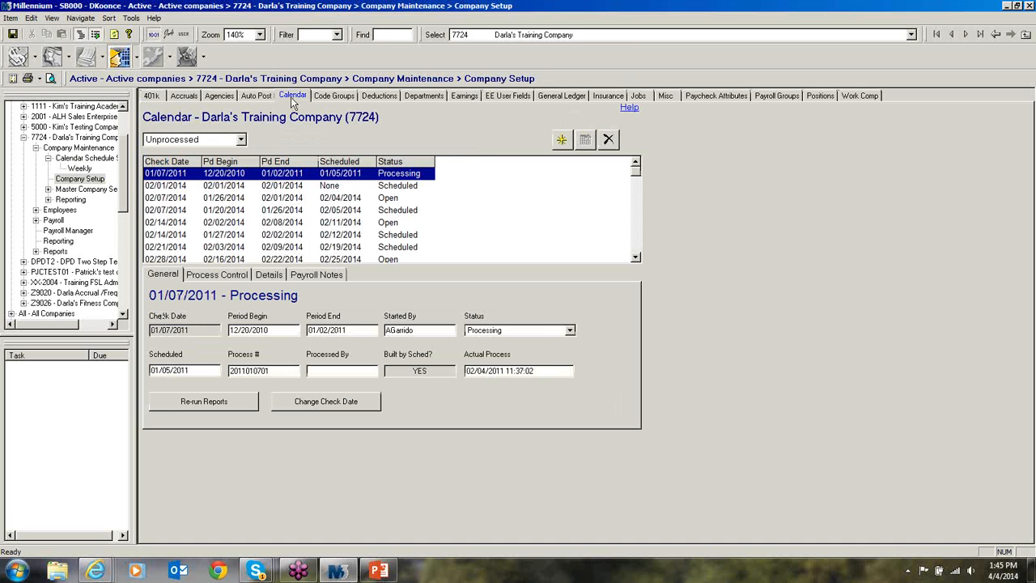
click(637, 259)
click(636, 259)
click(636, 260)
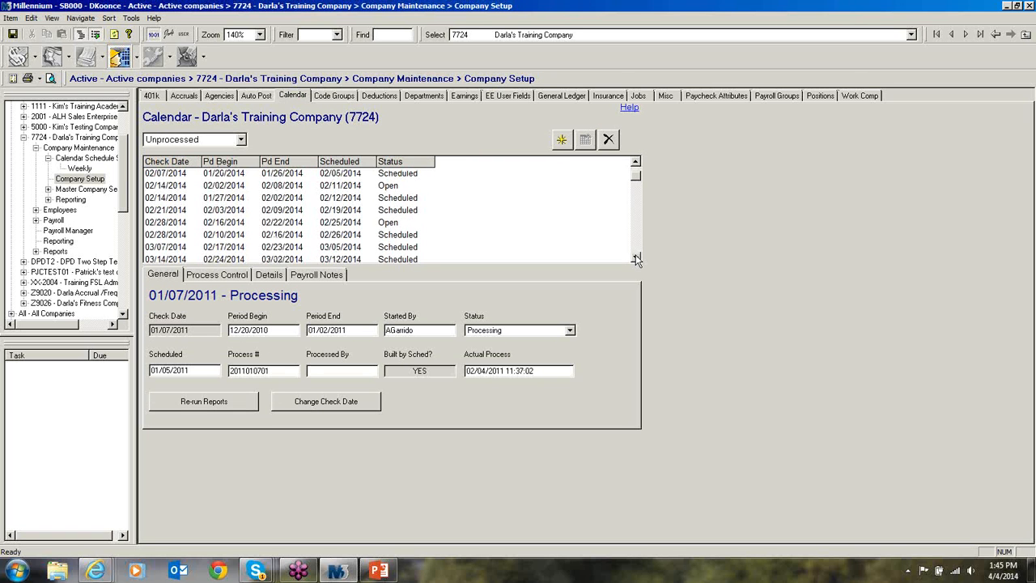
click(636, 259)
click(636, 259)
click(637, 259)
click(637, 259)
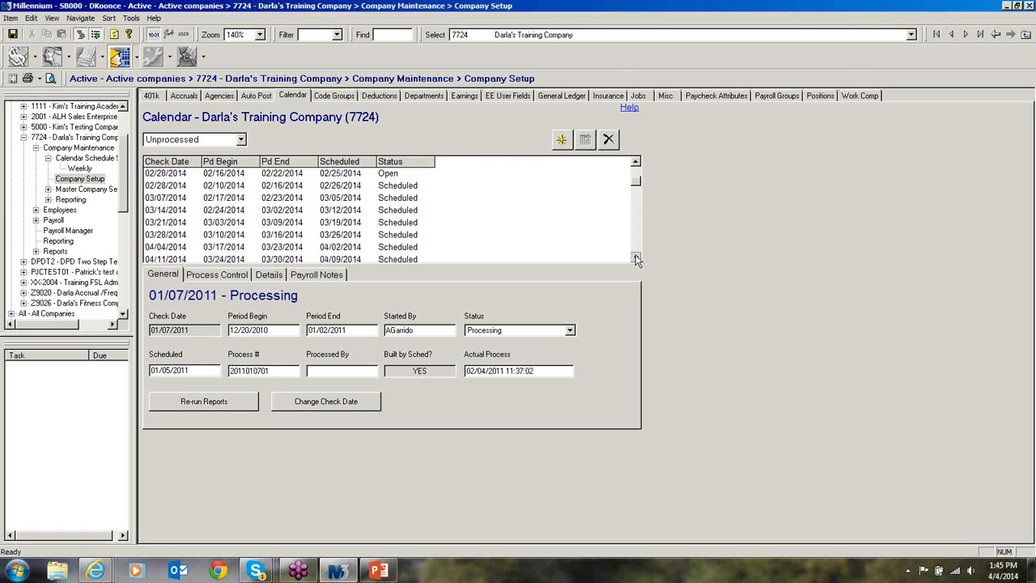
click(636, 259)
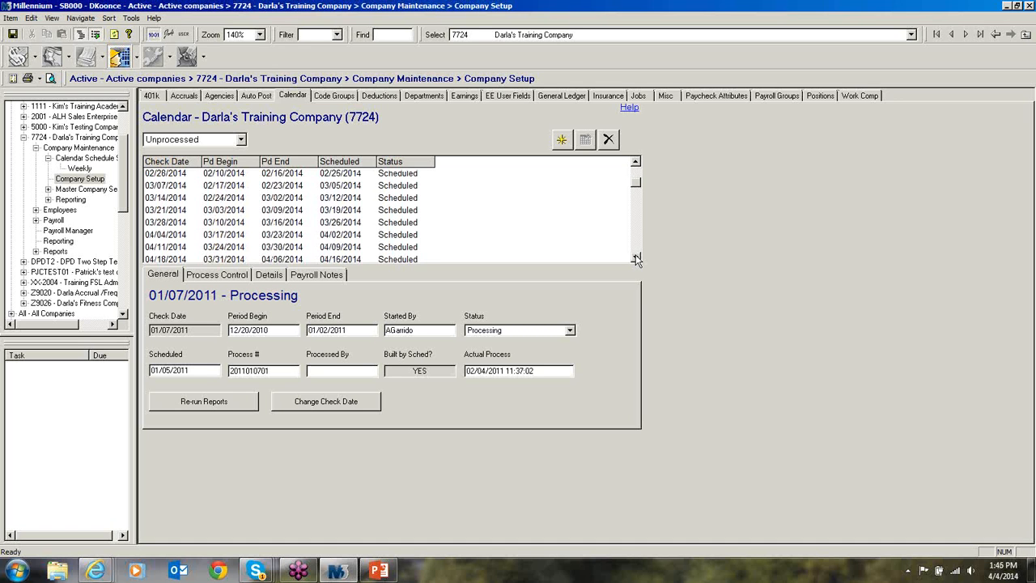
click(636, 259)
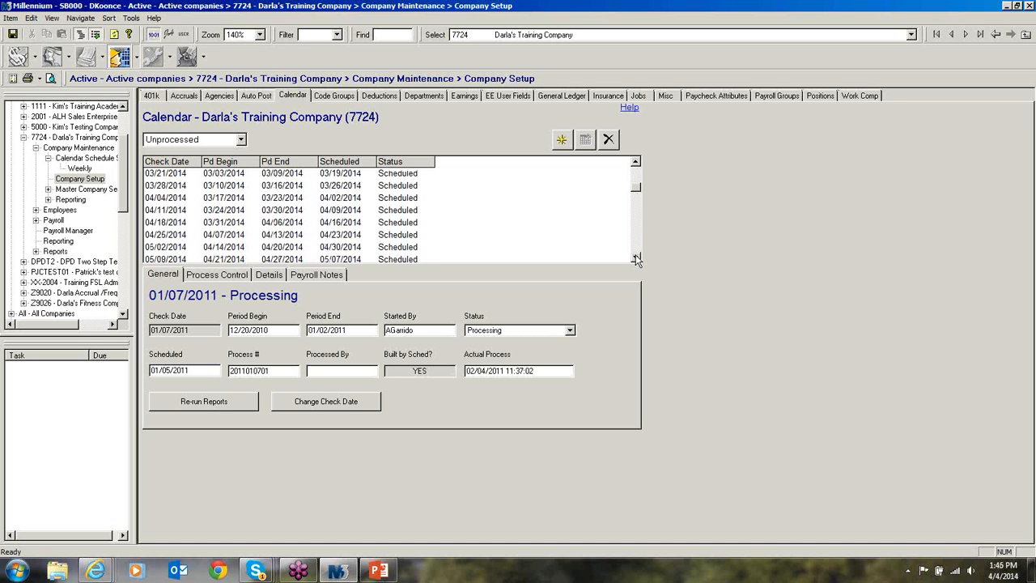
click(637, 259)
click(636, 259)
click(636, 259)
click(637, 260)
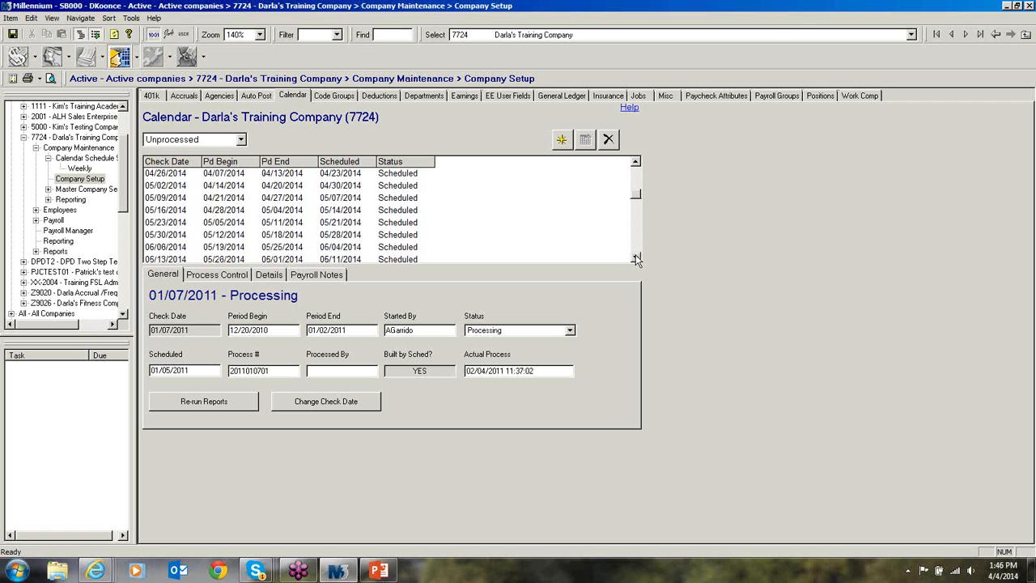
click(637, 259)
click(636, 259)
click(636, 259)
click(636, 259)
click(636, 259)
click(636, 259)
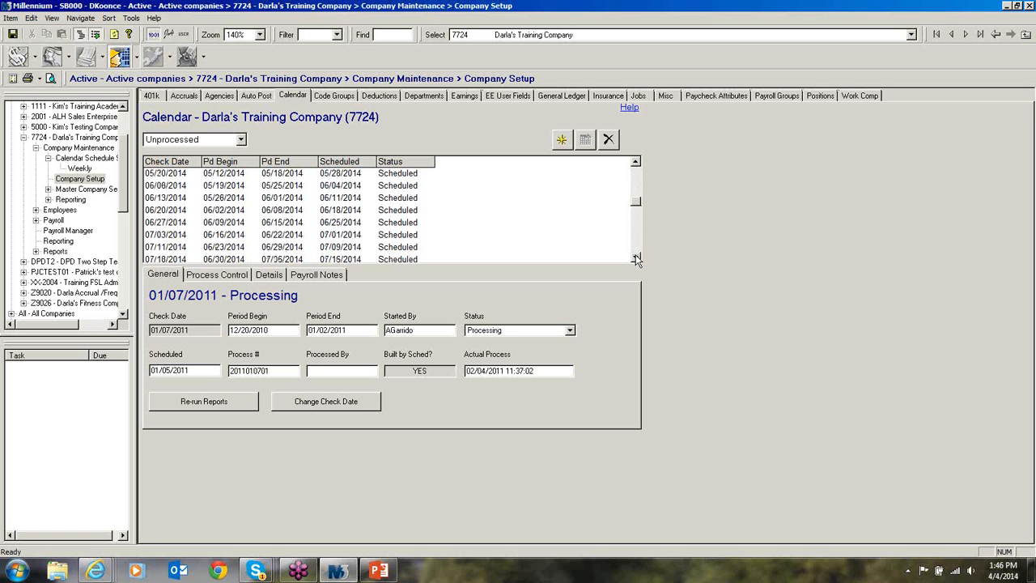
- Examine the pay periods and scheduled dates of the scheduled 07/03/2014, 02/14/2014, 02/21/2014 and 02/28/2014 check dates in the company calendar
click(274, 236)
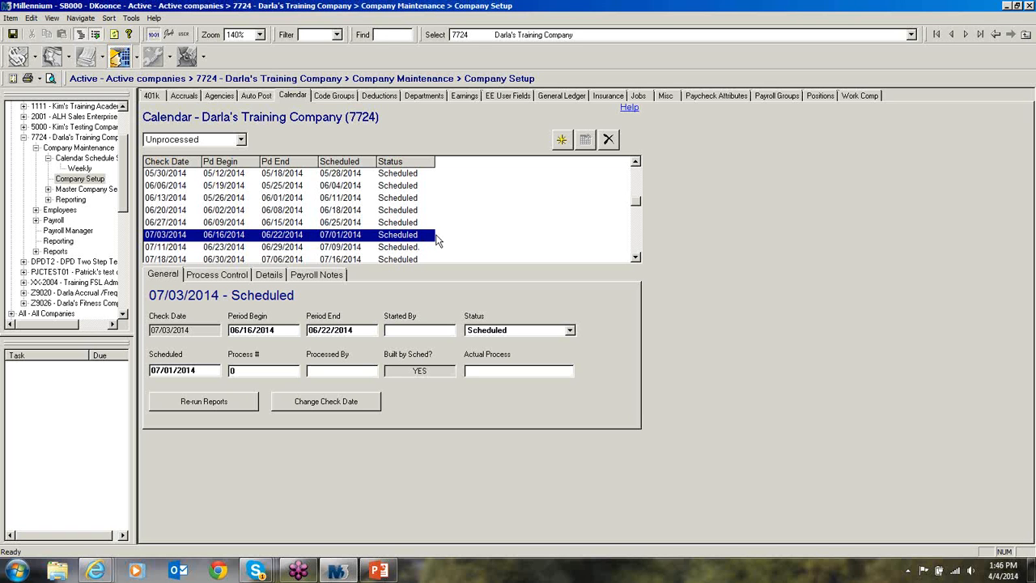
click(637, 162)
drag(636, 162, 637, 163)
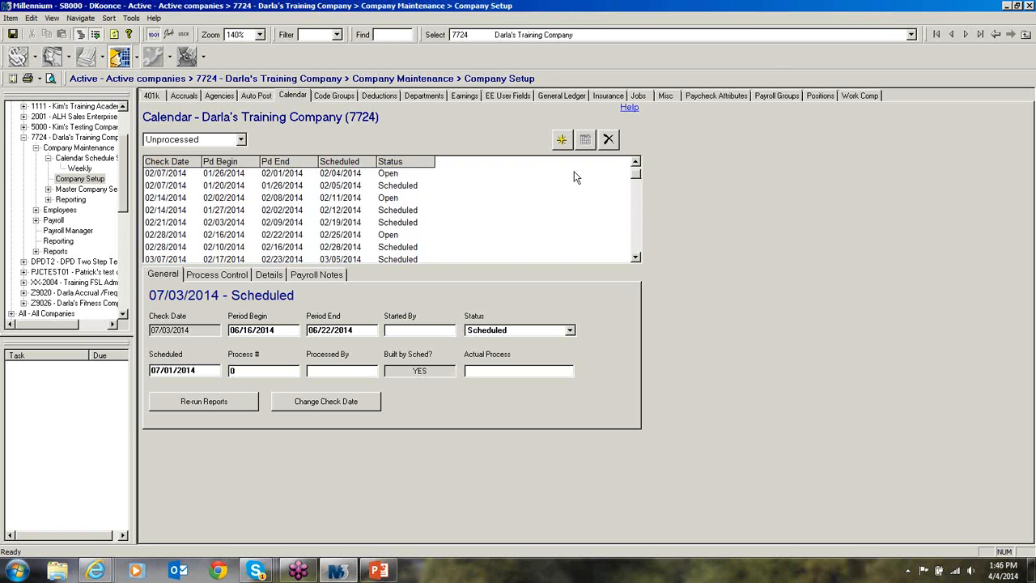
click(253, 214)
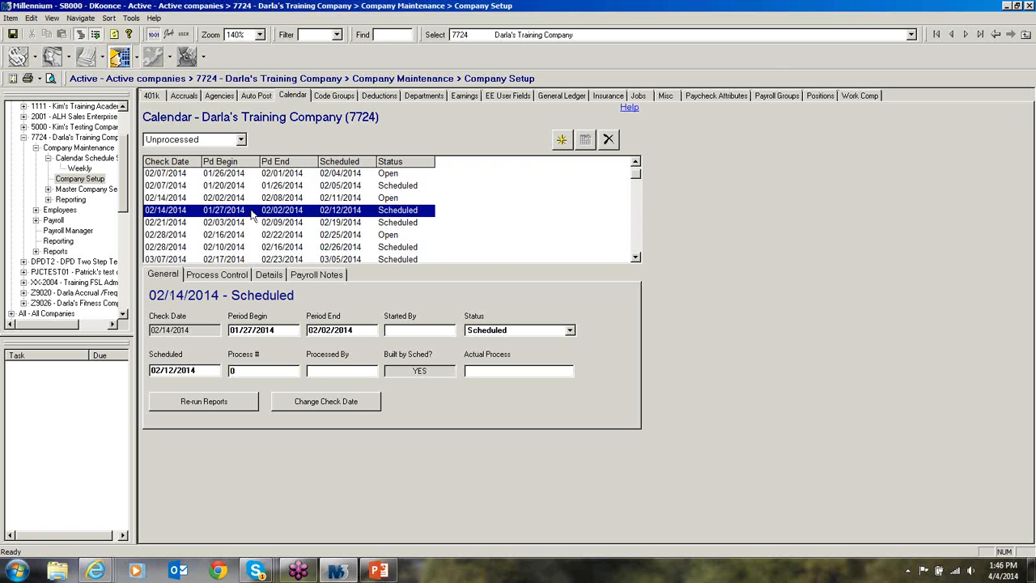
click(232, 223)
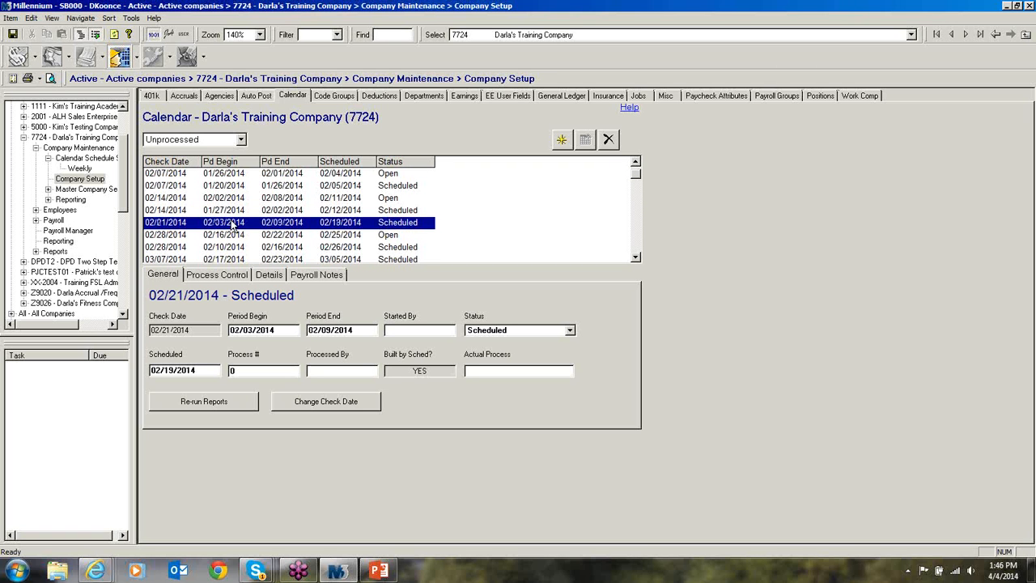
click(238, 248)
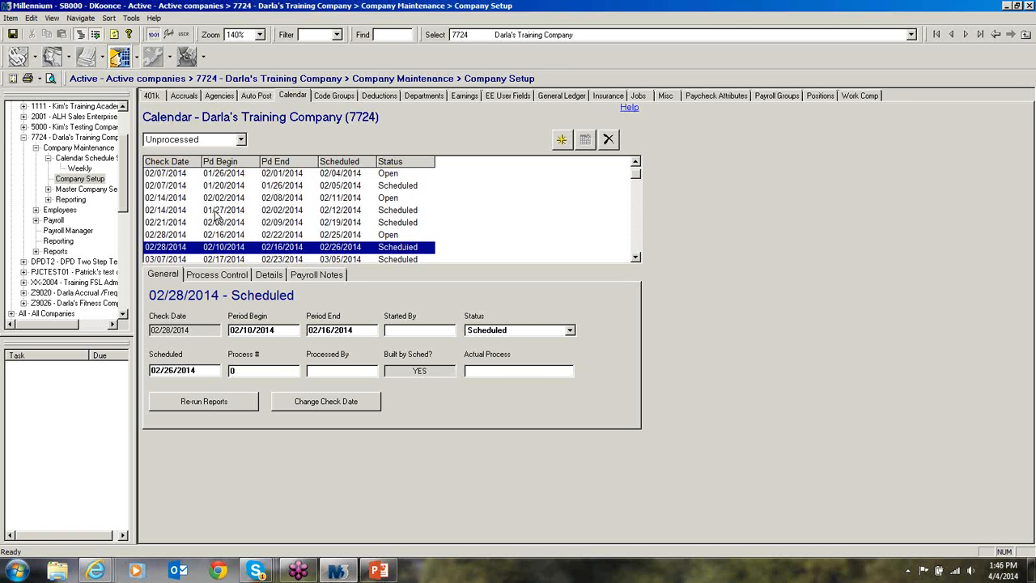
- In the details of the Weekly calendar schedule, add a batch BW with the description Biweekly Batch
click(89, 168)
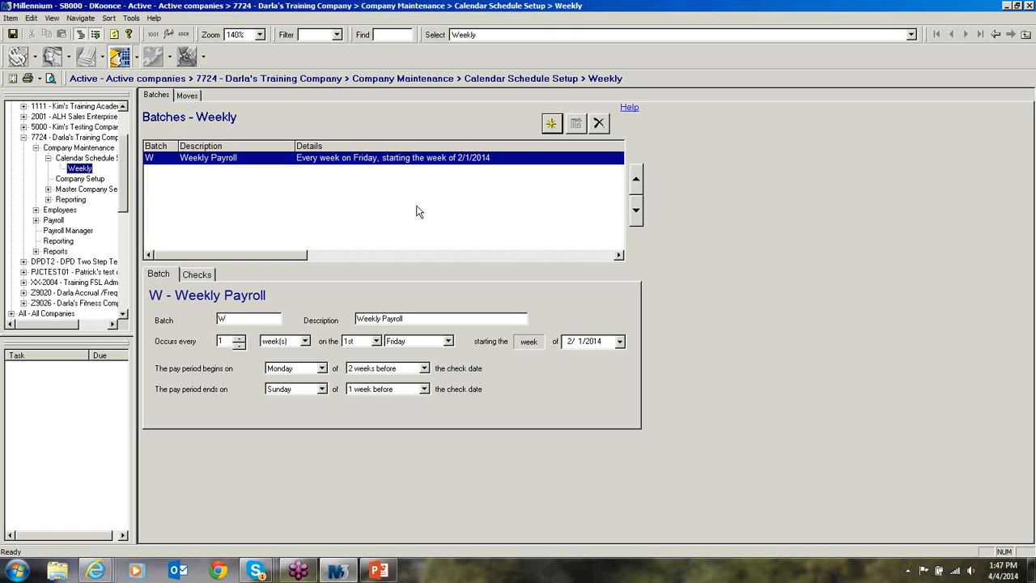
click(94, 158)
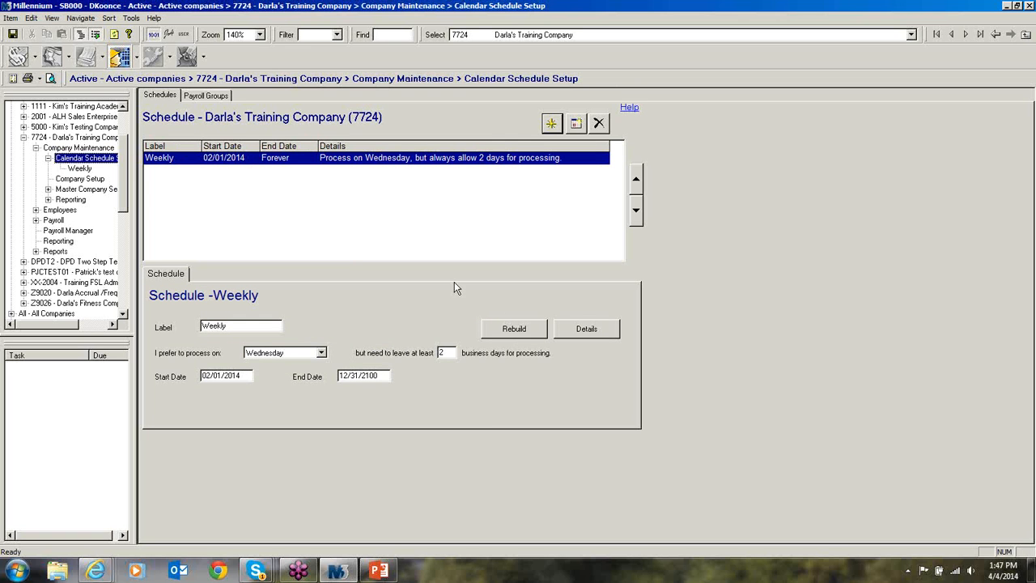
click(580, 329)
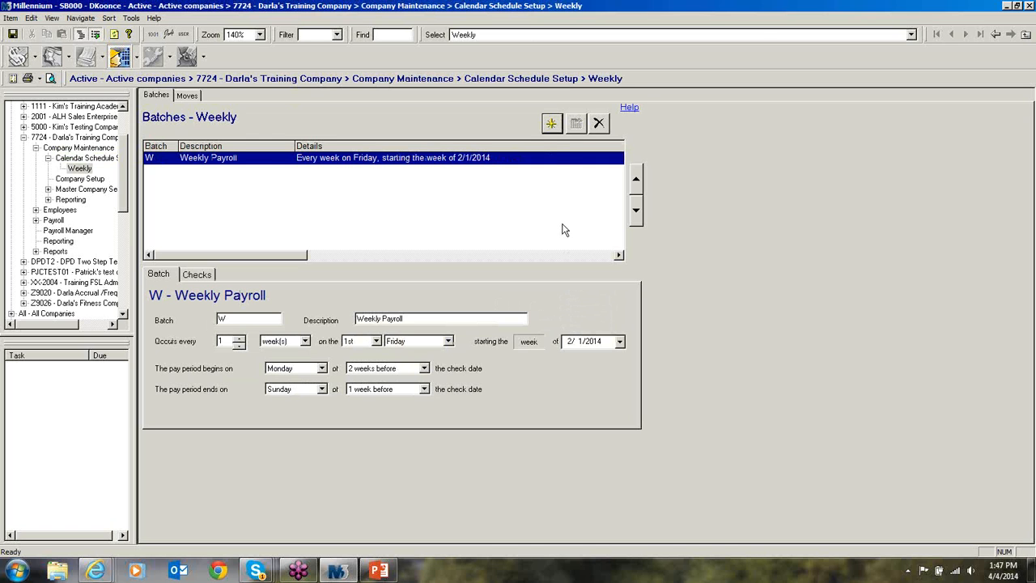
click(550, 125)
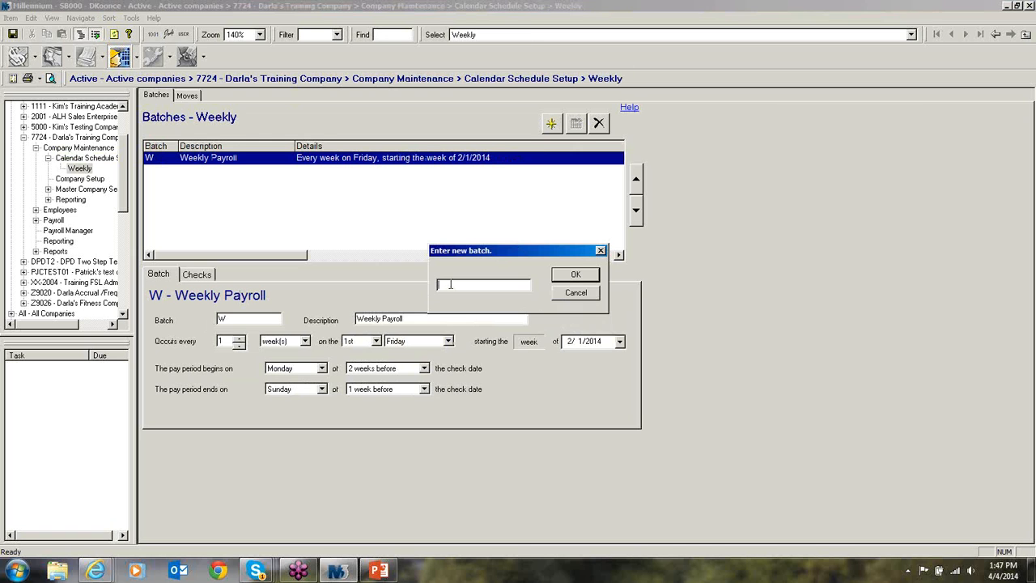
text(B)
text(I)
text(W)
click(572, 275)
click(385, 318)
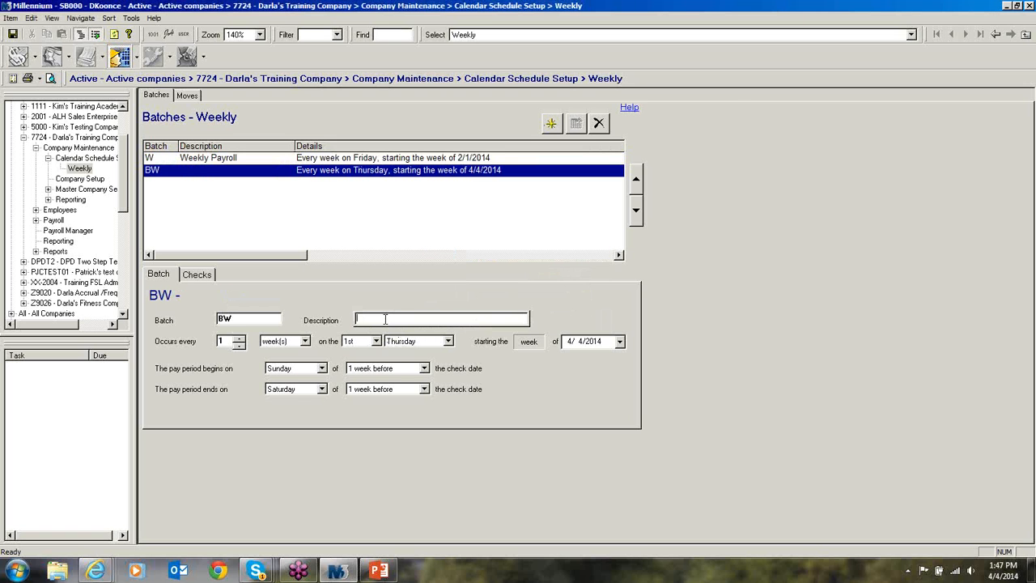
text(Biweekly Batch)
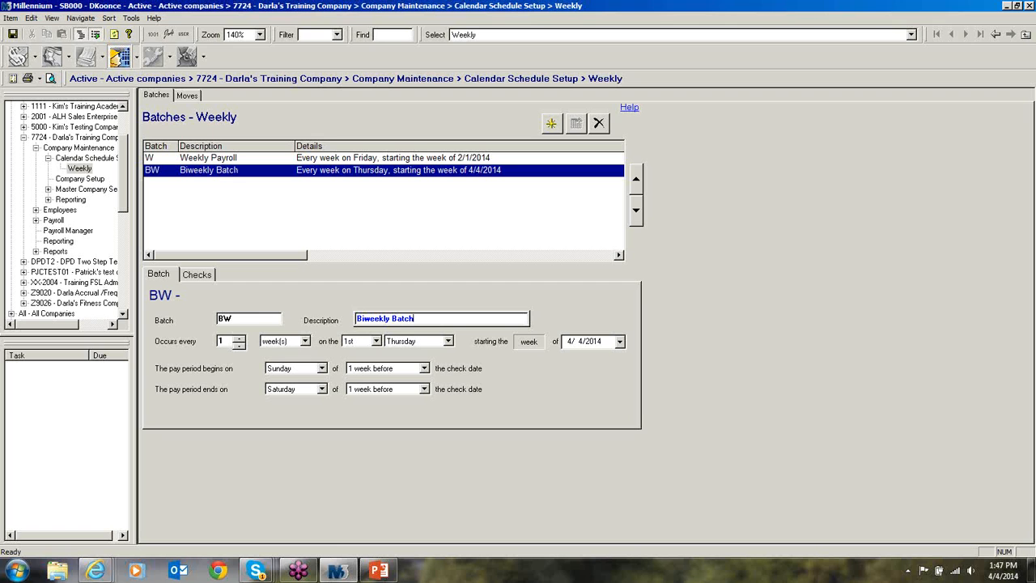
- Set the biweekly batch to occur every 2 weeks on Friday
click(239, 340)
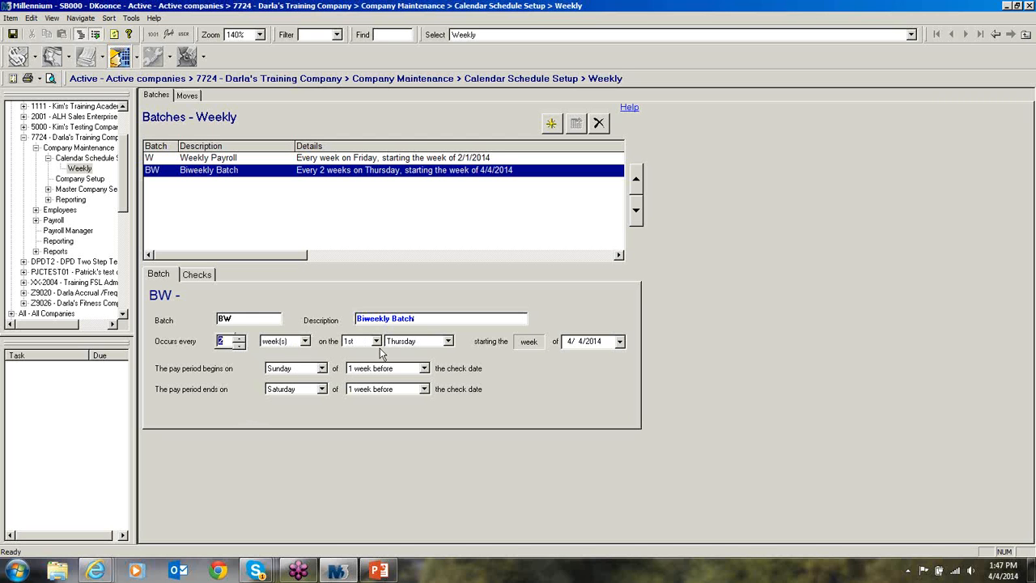
click(447, 341)
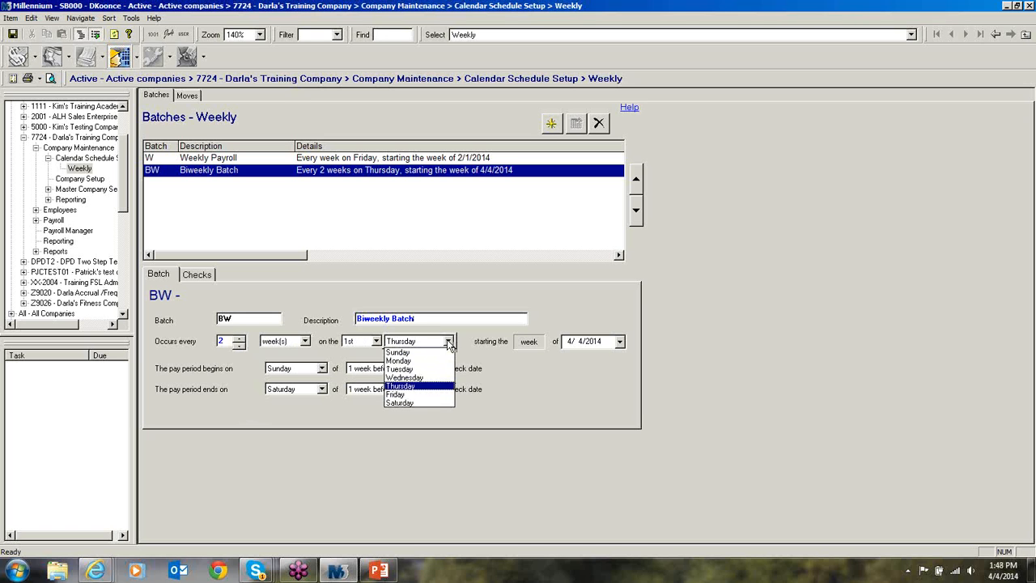
click(401, 395)
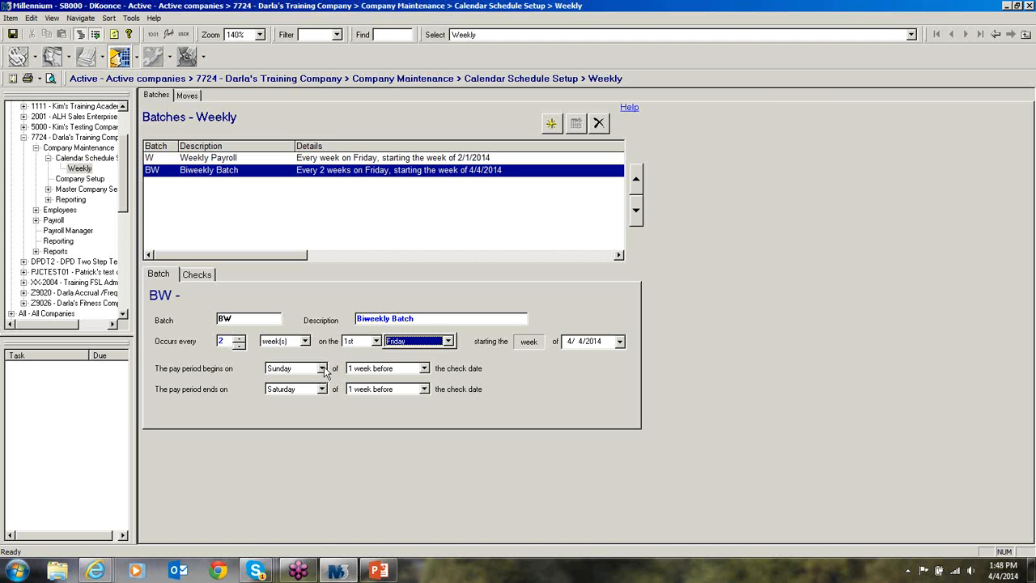
- Compare with the weekly batch and set the biweekly pay period to begin on Monday of 2 weeks before the check date
click(290, 162)
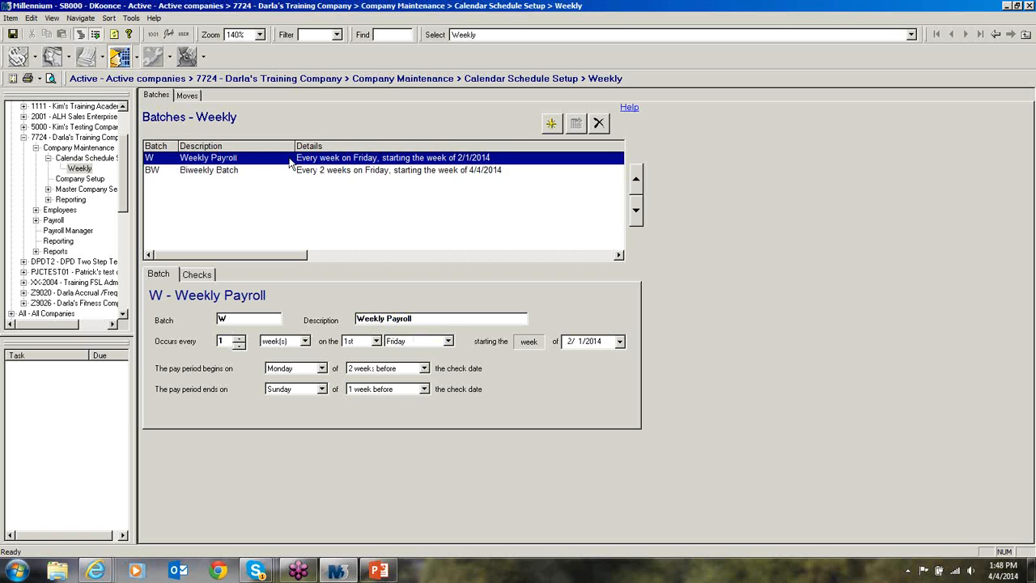
click(297, 172)
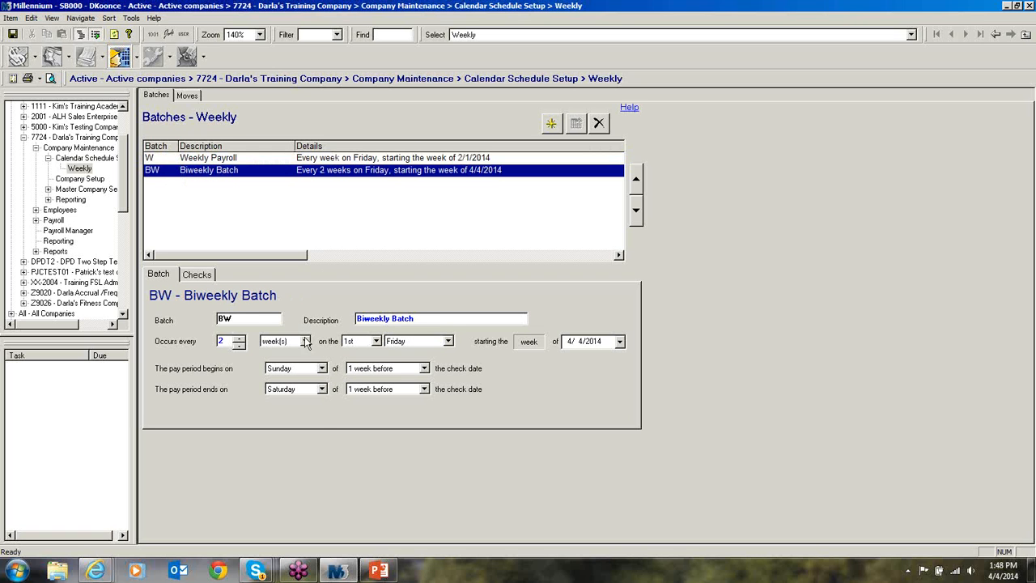
click(322, 369)
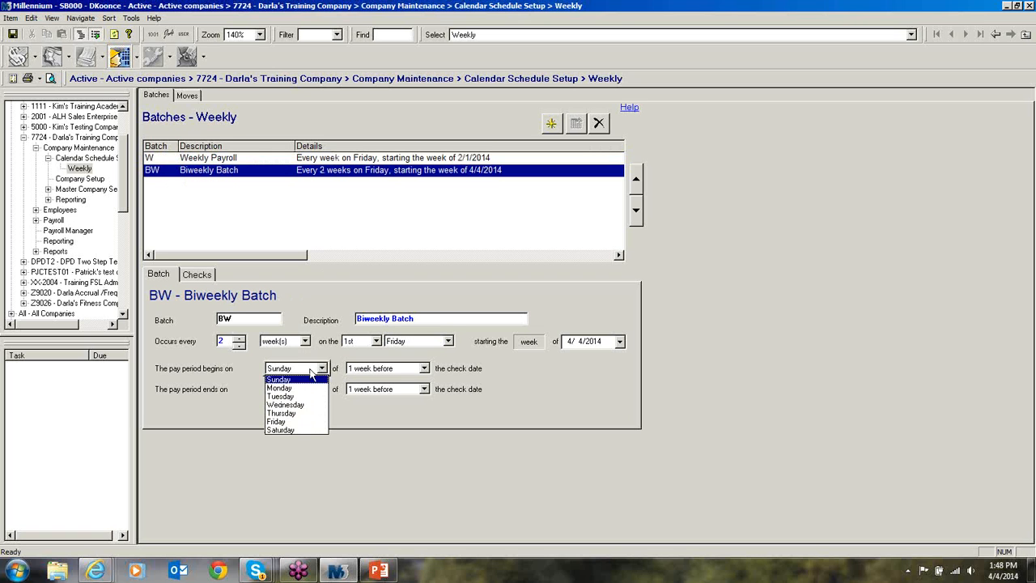
click(291, 389)
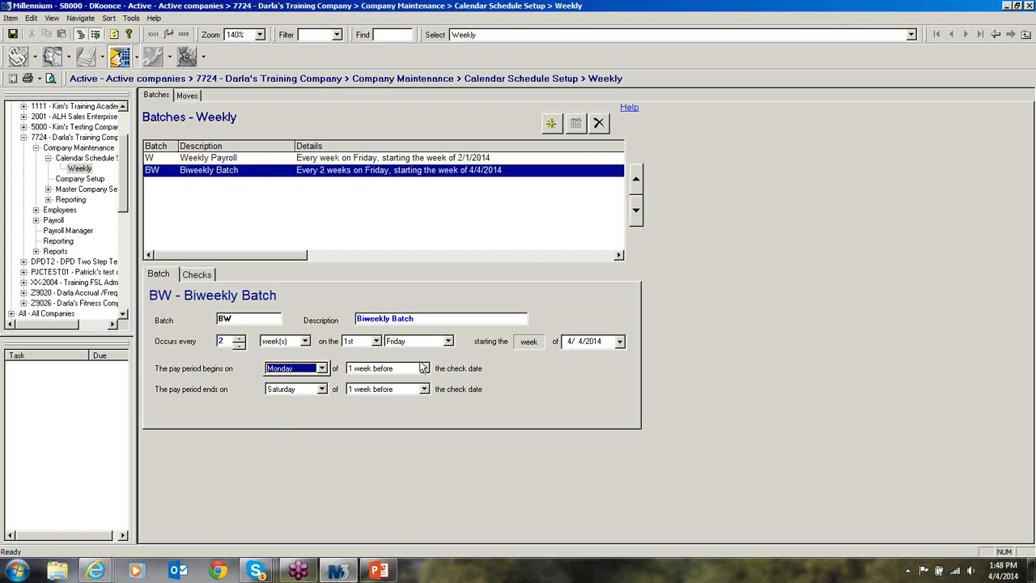
click(322, 159)
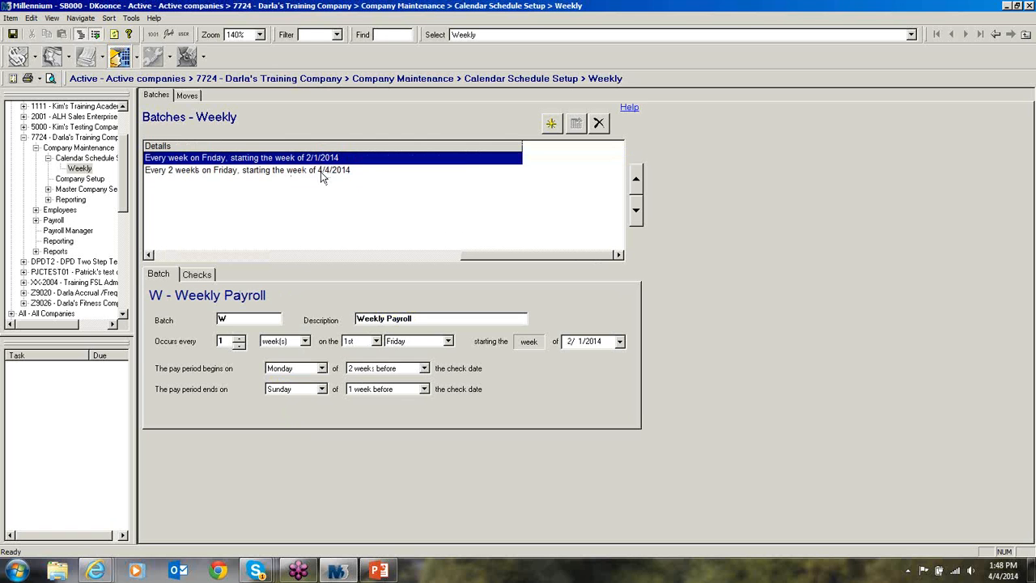
click(324, 172)
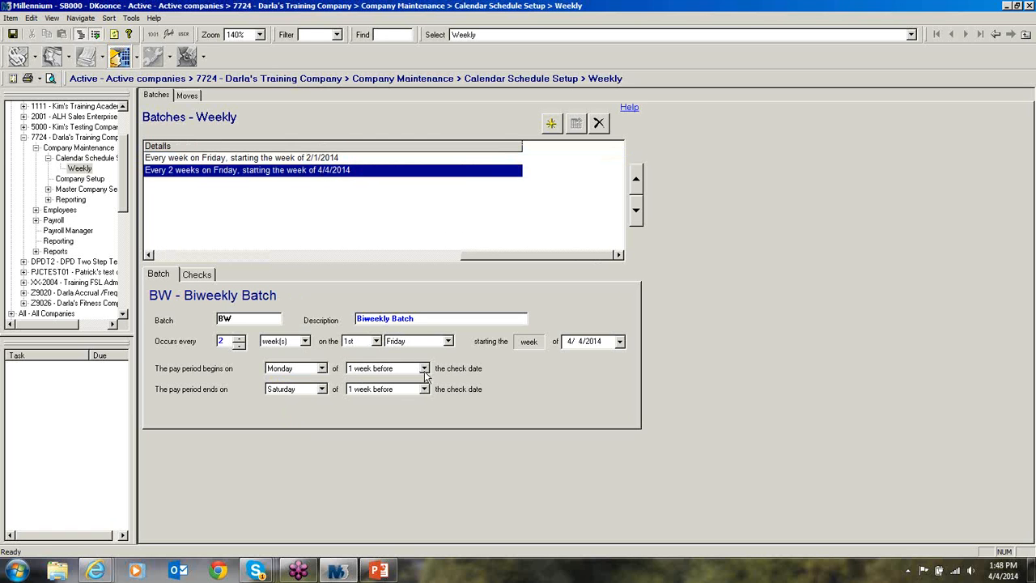
click(151, 255)
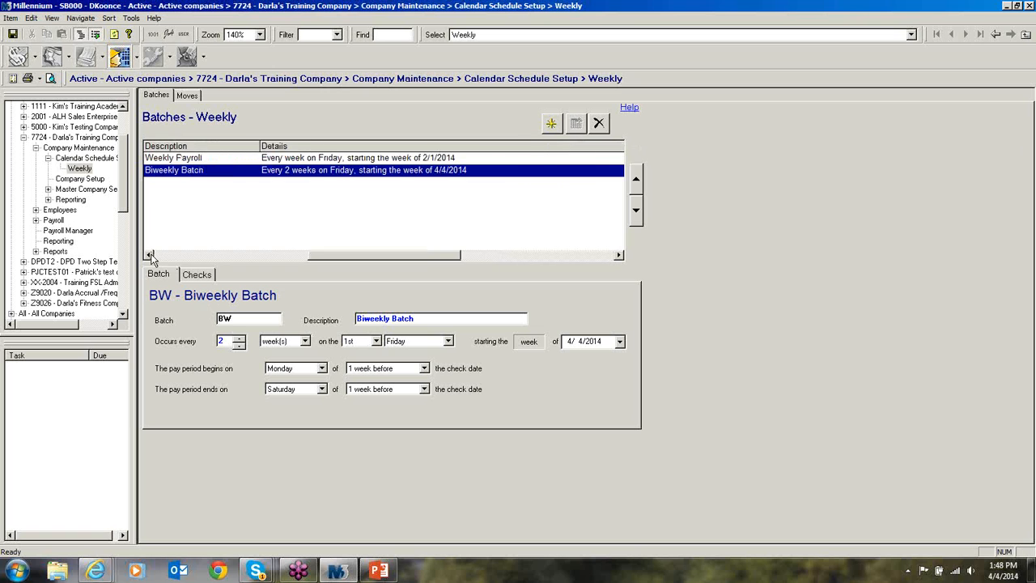
click(150, 256)
click(422, 368)
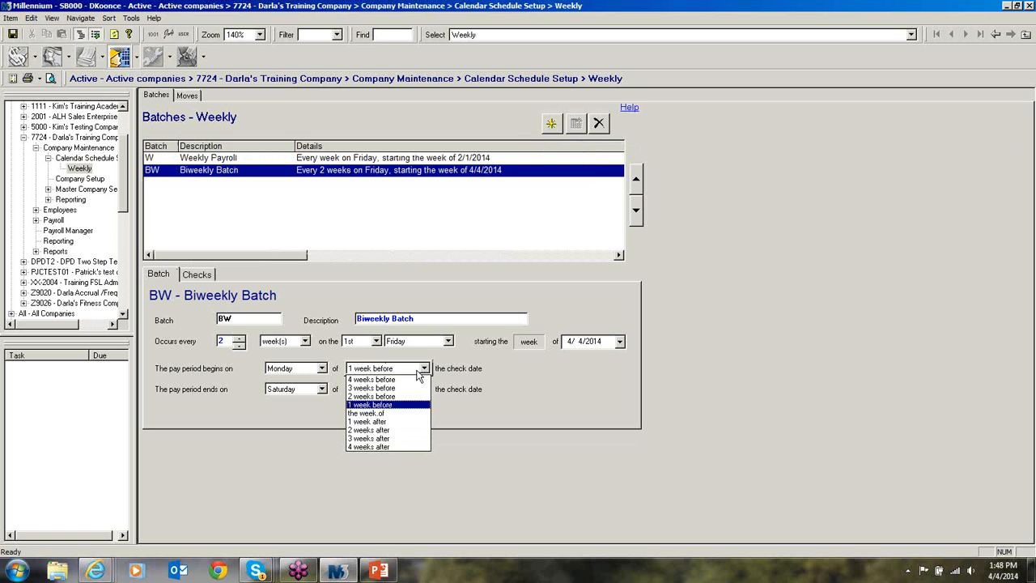
click(379, 397)
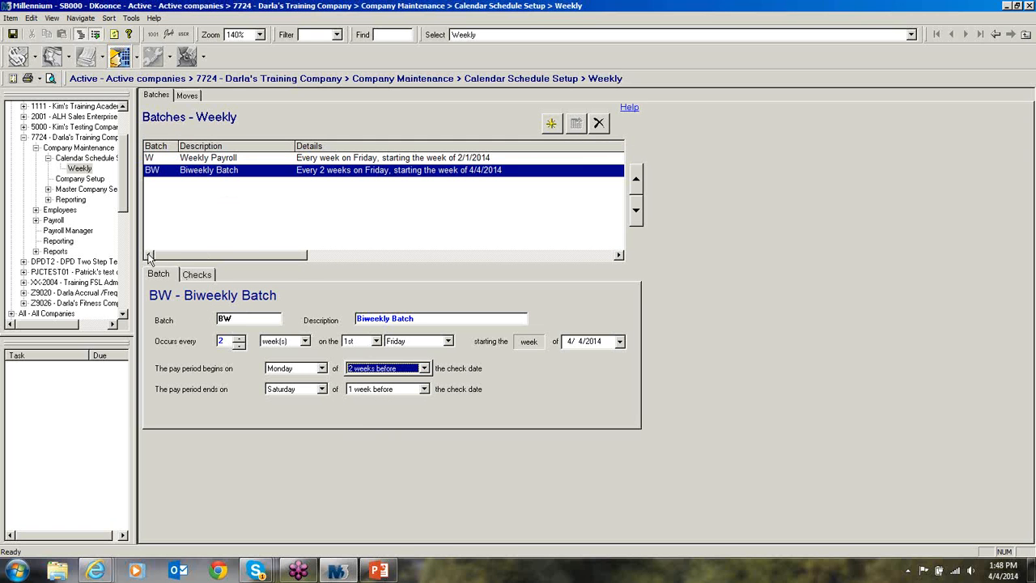
- Set the biweekly batch's pay period to end on Sunday of the week of the check date
click(423, 389)
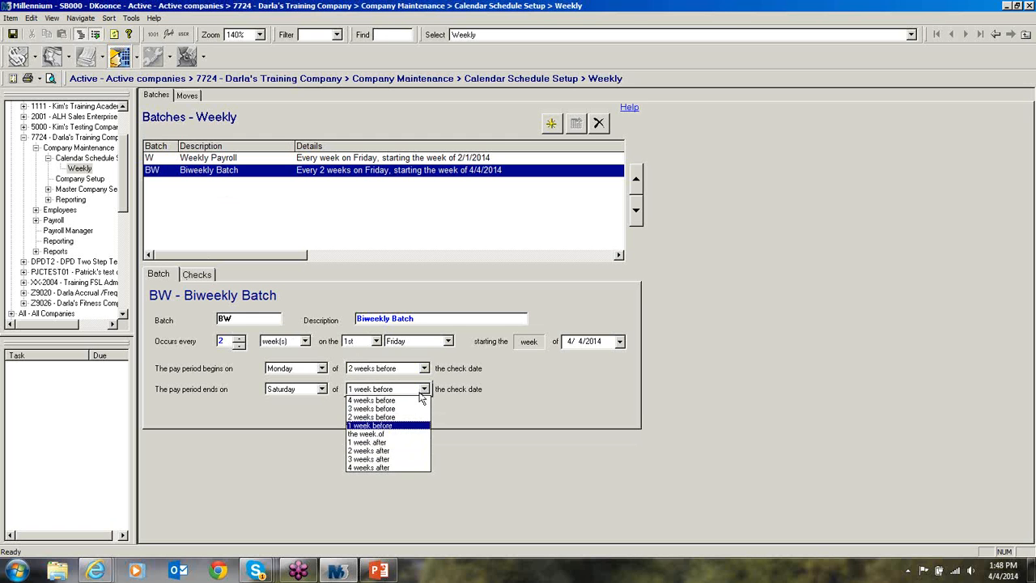
click(393, 435)
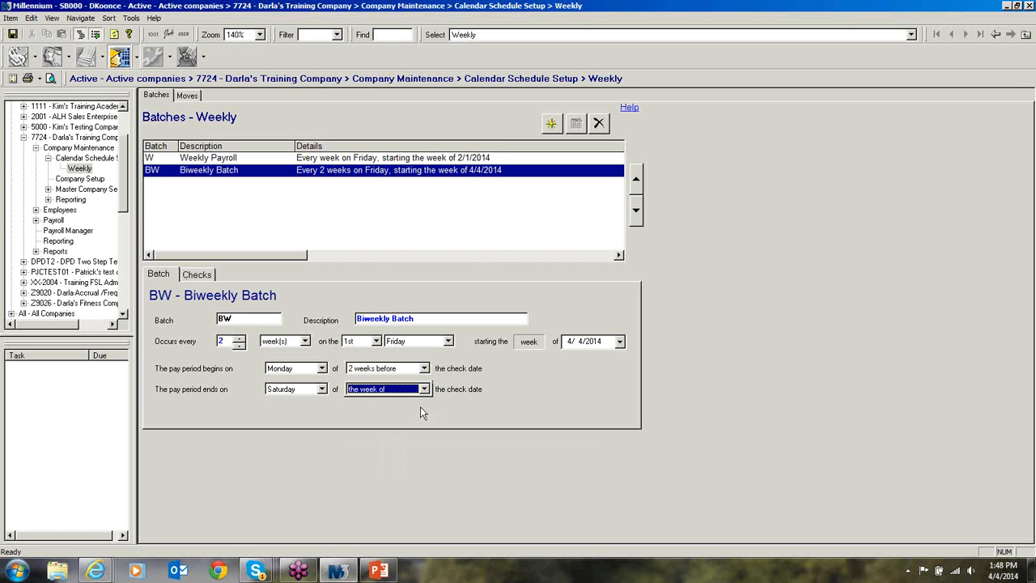
click(321, 389)
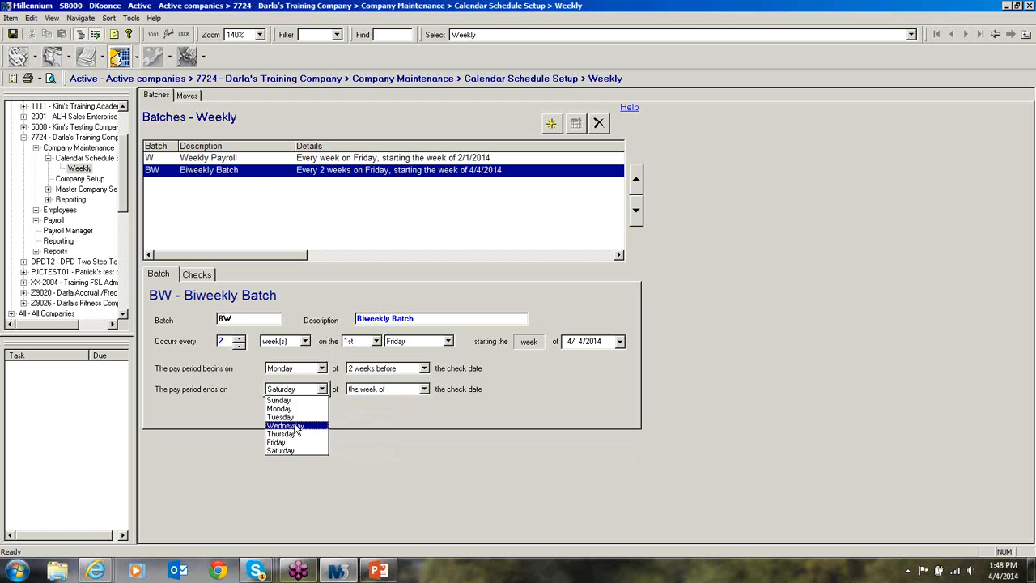
click(279, 400)
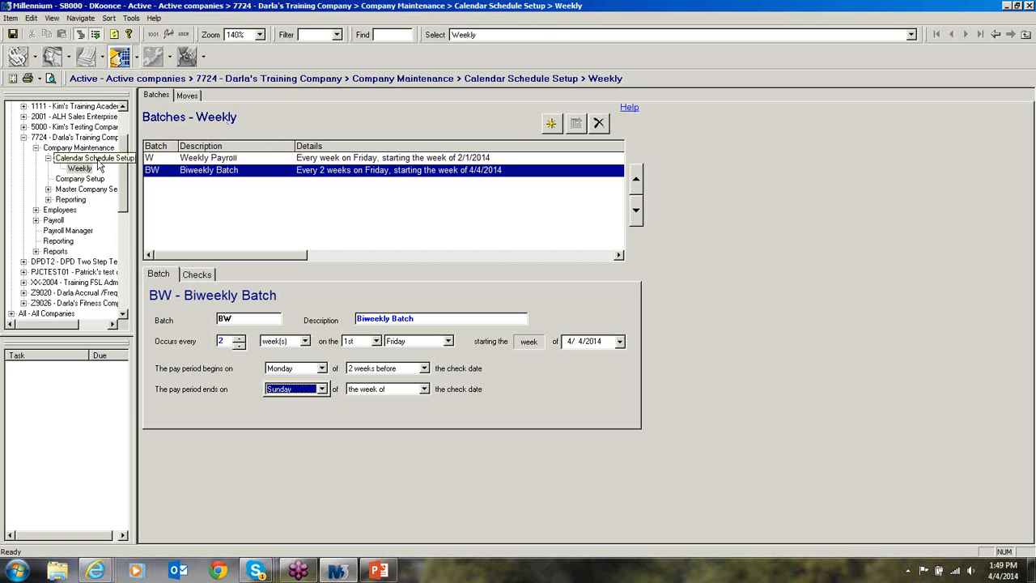
- Add two payroll groups labelled W and BW in the company's Calendar Schedule Setup
click(89, 158)
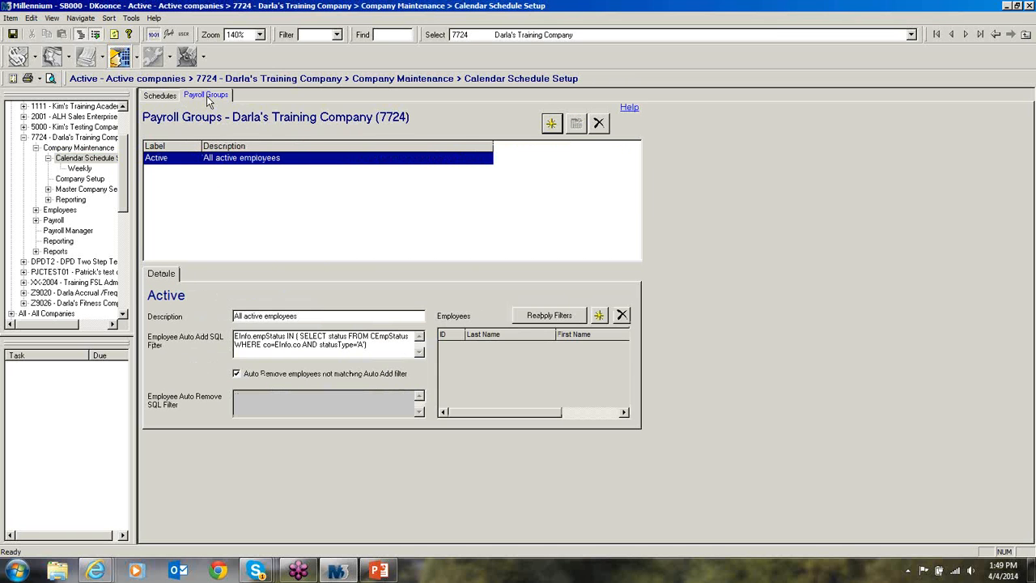
click(550, 126)
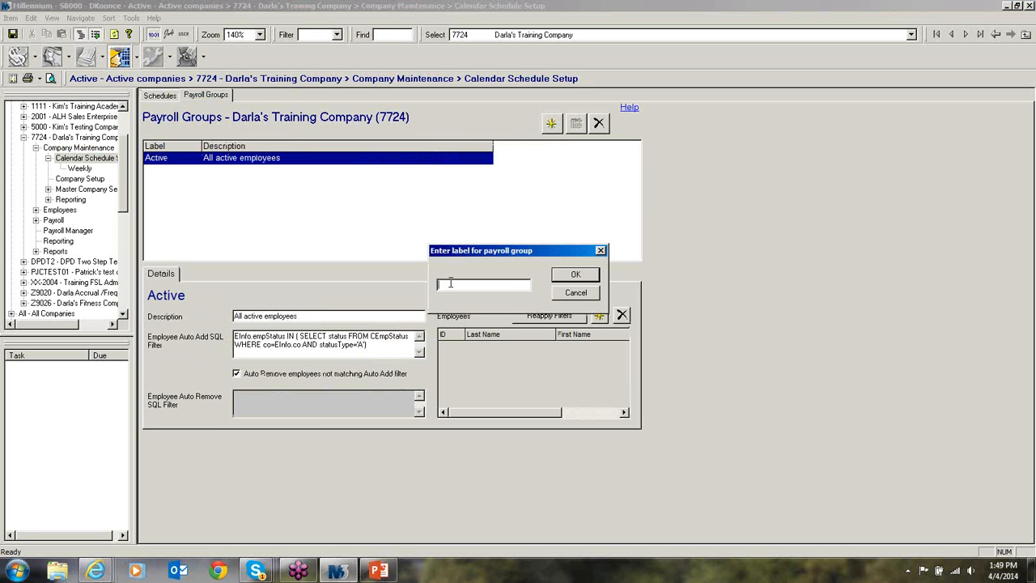
text(W)
click(571, 275)
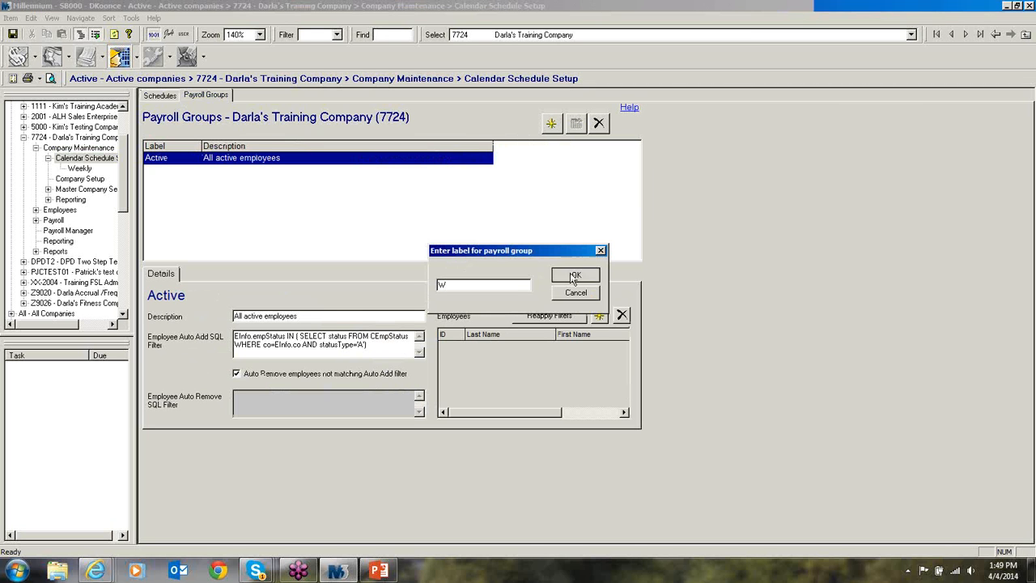
click(551, 123)
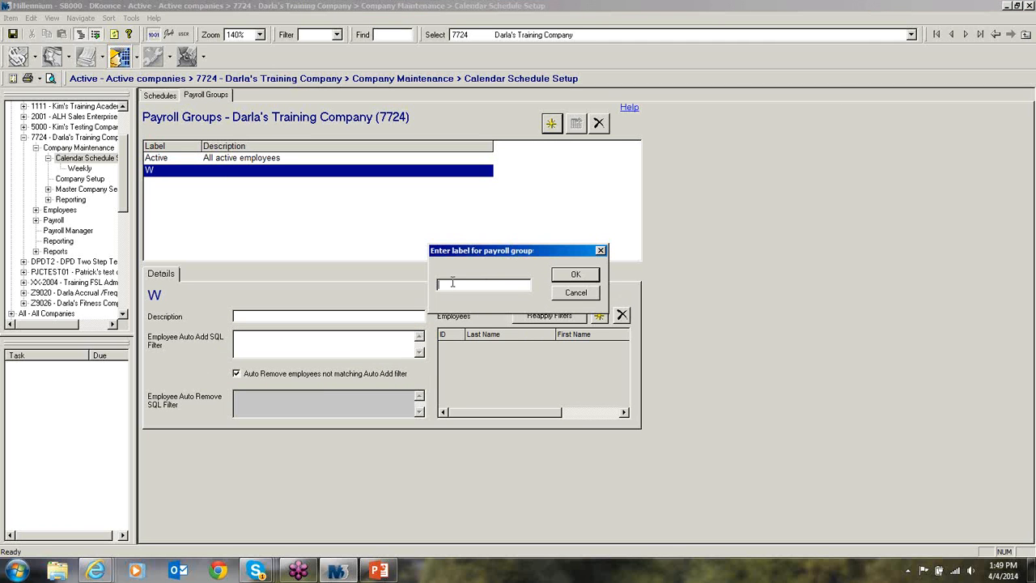
text(BW)
click(571, 275)
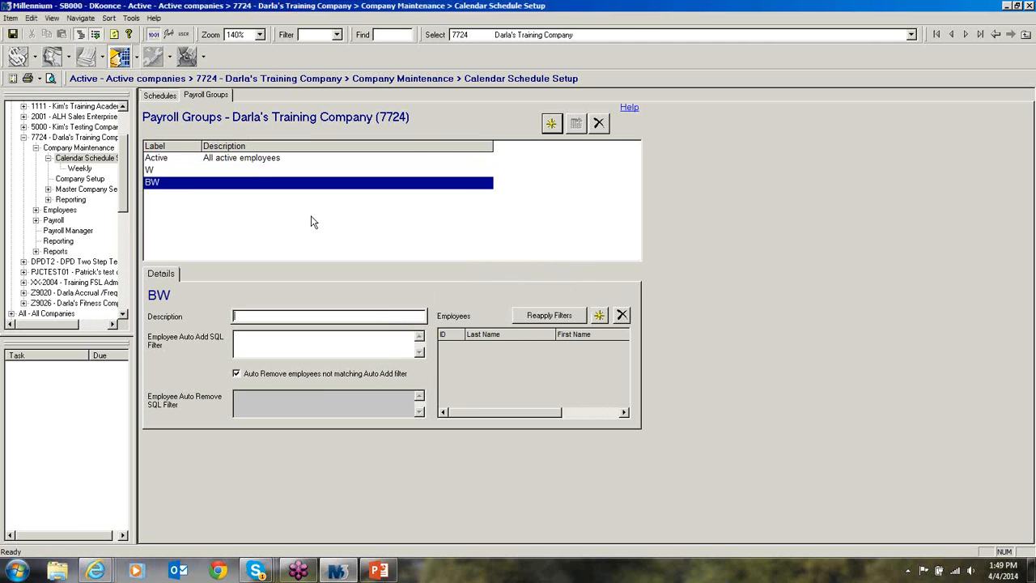
click(179, 171)
click(181, 161)
click(167, 173)
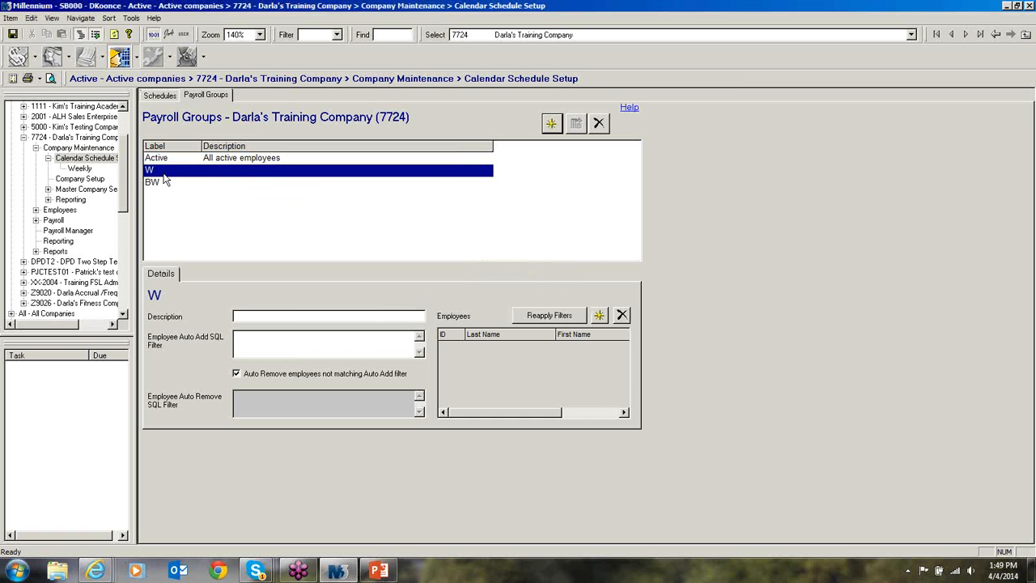
- Open the Accrual /Frequency Company's Calendar Schedule Setup and check its payroll groups for reference
click(124, 315)
click(124, 315)
click(124, 315)
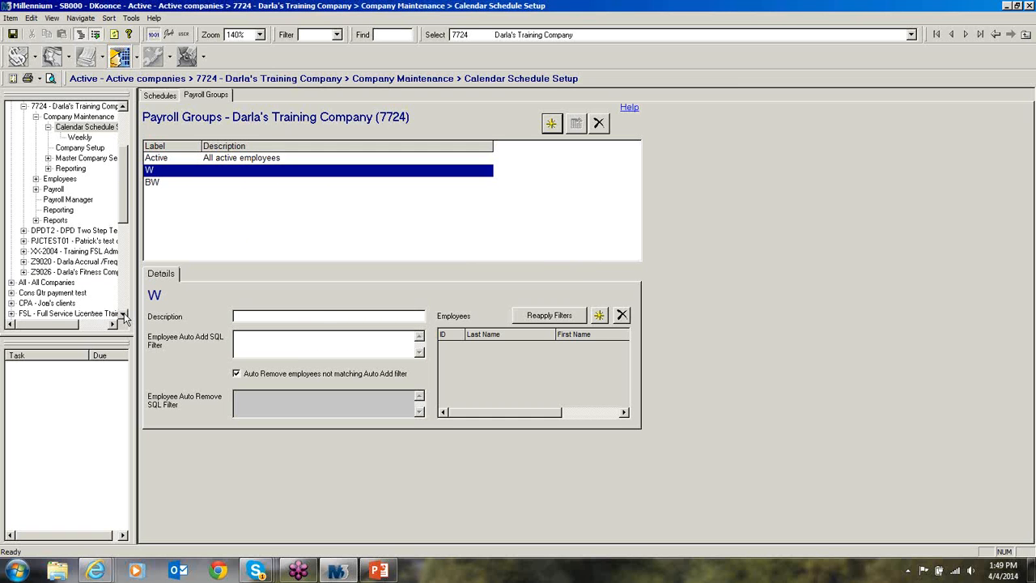
click(24, 272)
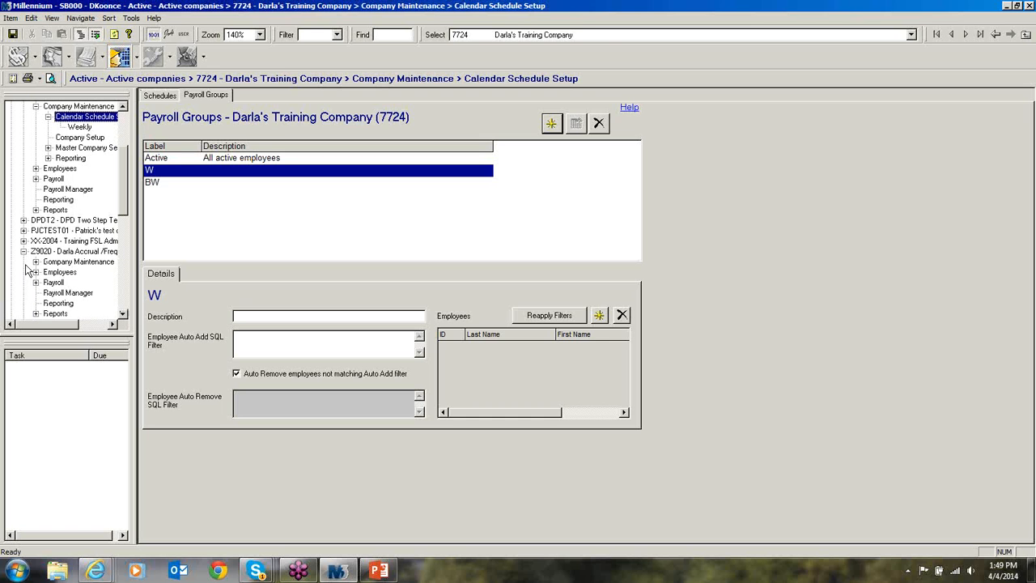
click(65, 263)
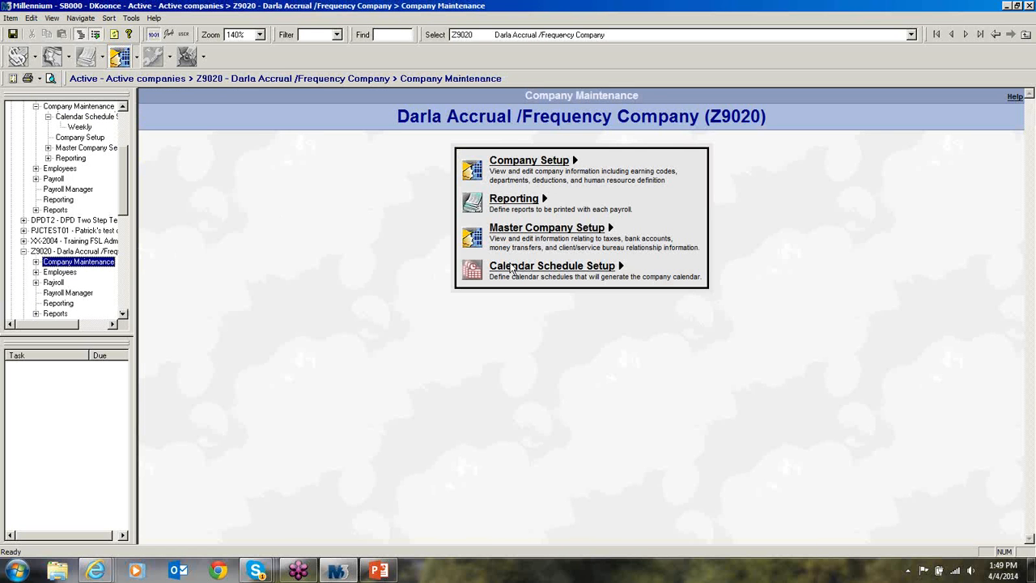
click(511, 267)
click(206, 96)
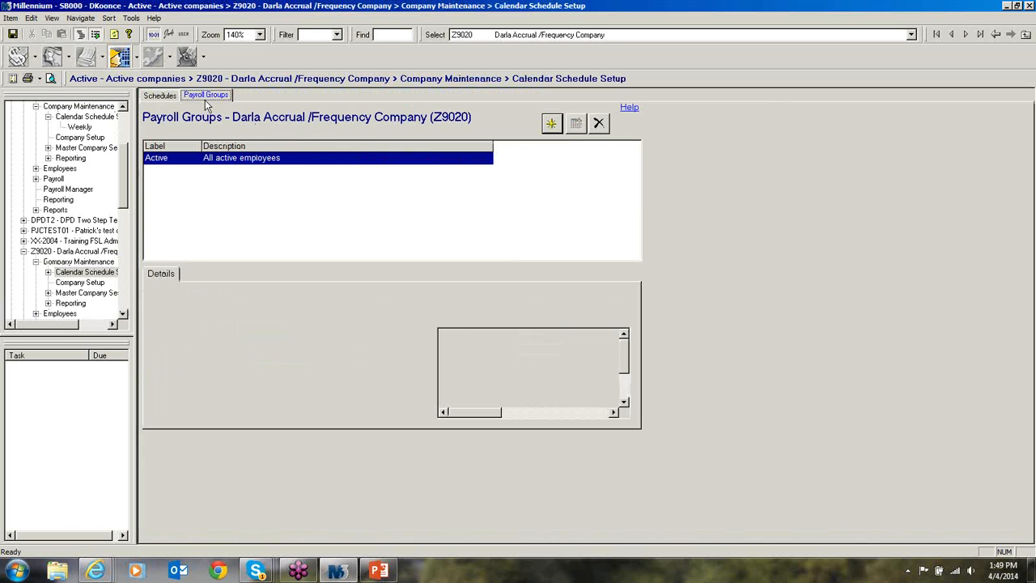
click(61, 251)
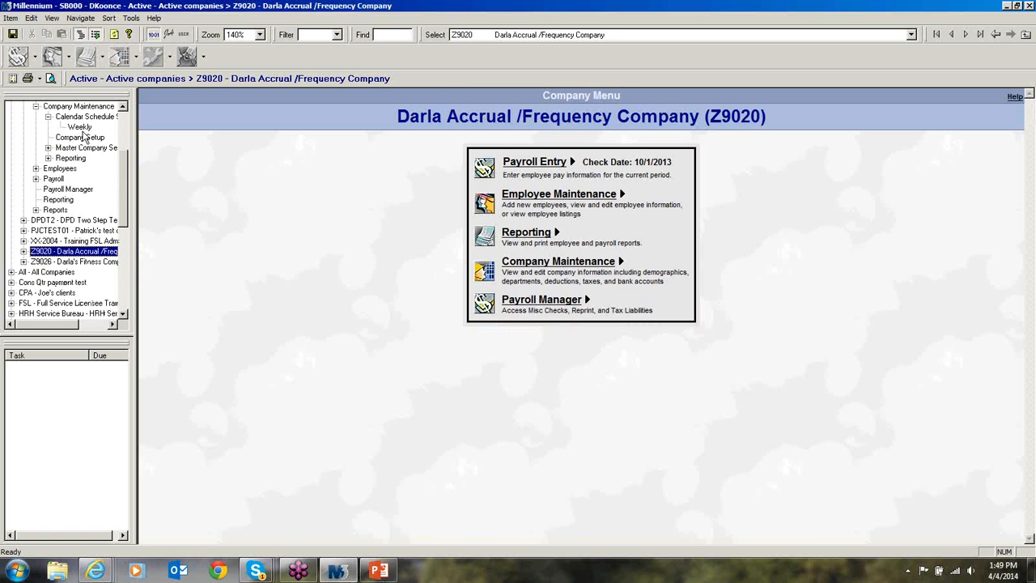
- Return to the training company's payroll groups and give the BW group the description Biweekly
click(81, 137)
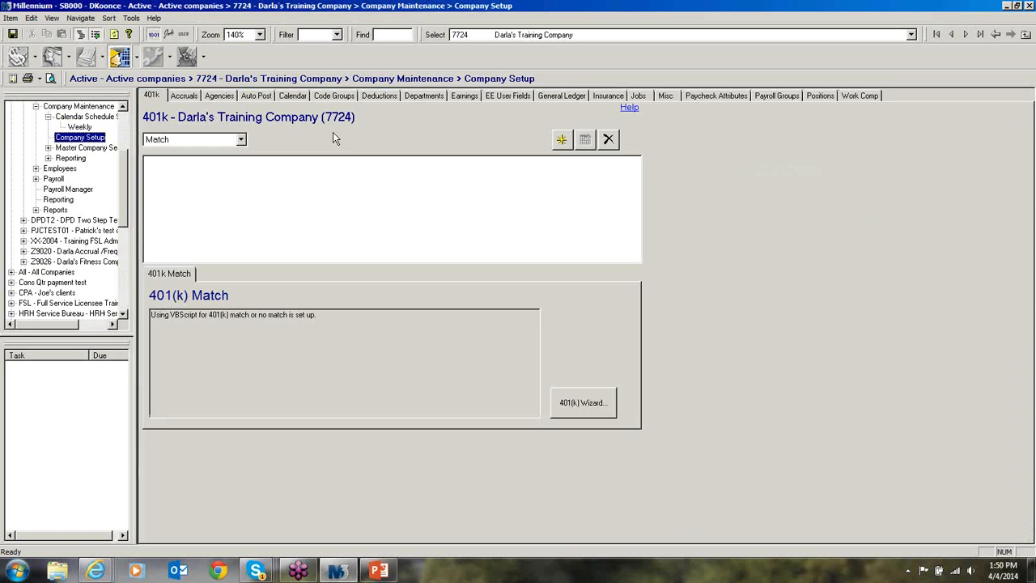
click(115, 119)
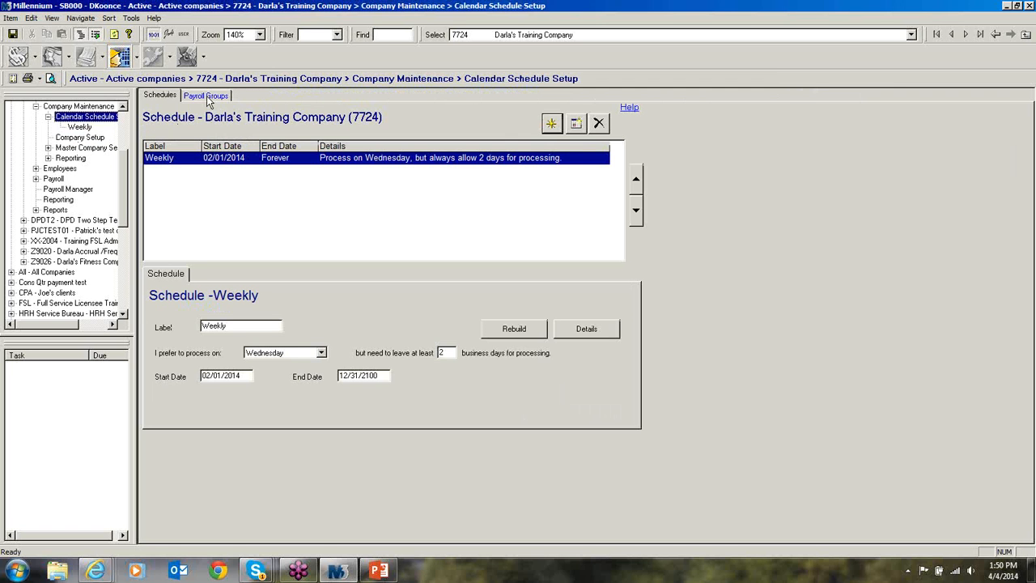
click(207, 96)
click(236, 170)
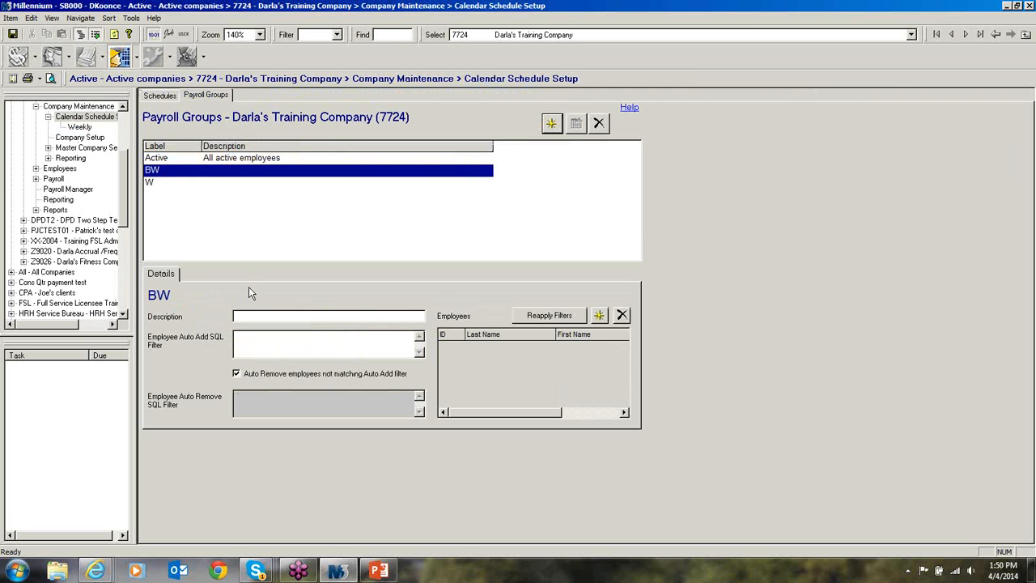
click(272, 317)
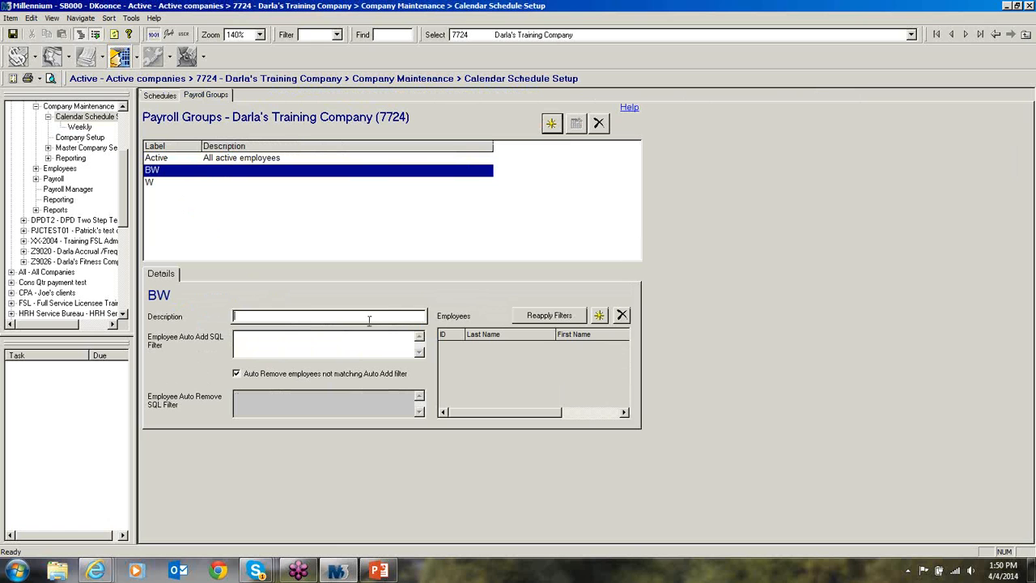
text(Bie)
text(weekly)
- Consult the Active group's filter and set the BW group's employee auto-add SQL filter to Einfo.empstatus='A' and payfrequency='B'
click(255, 340)
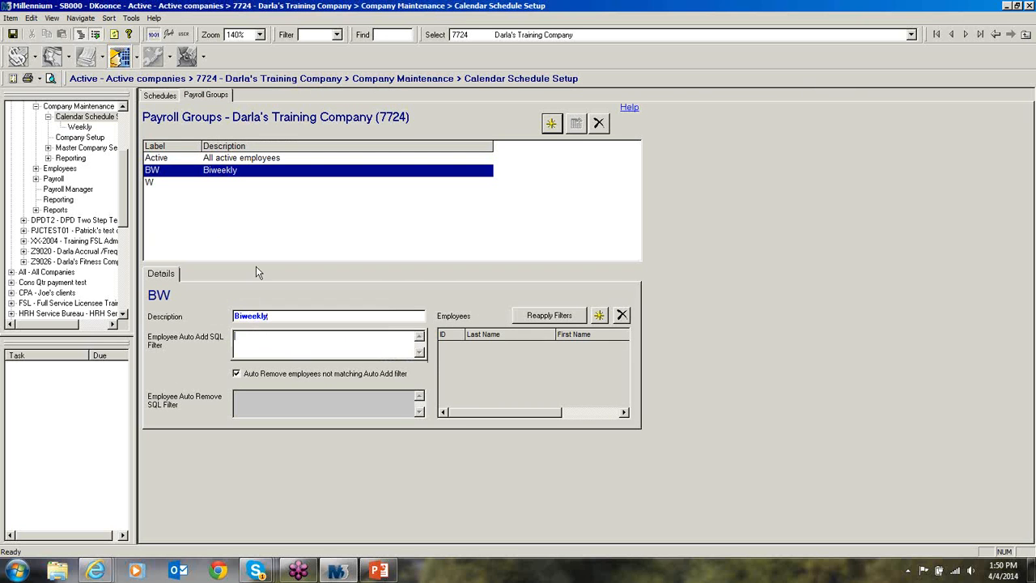
click(236, 159)
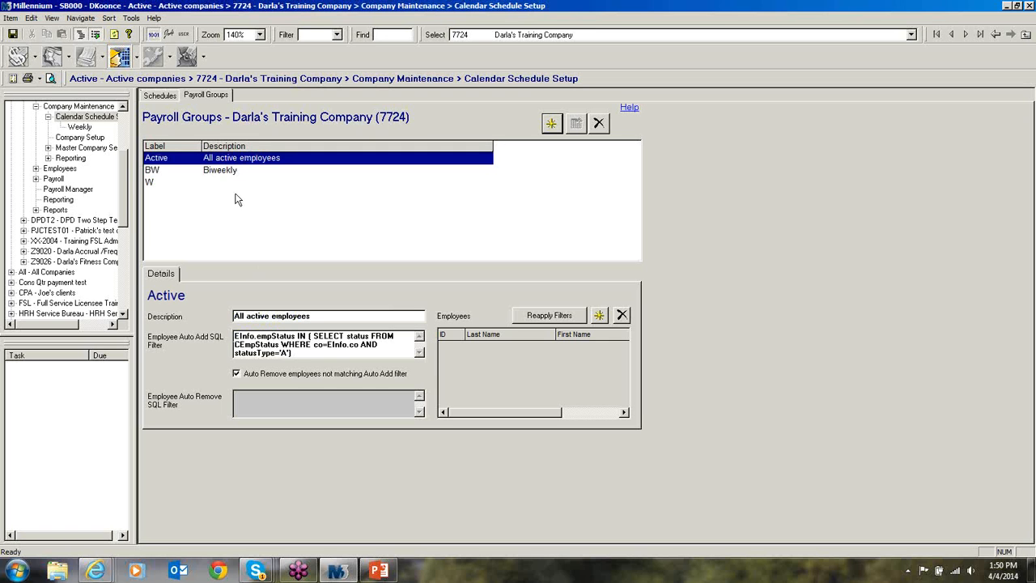
click(228, 173)
click(265, 334)
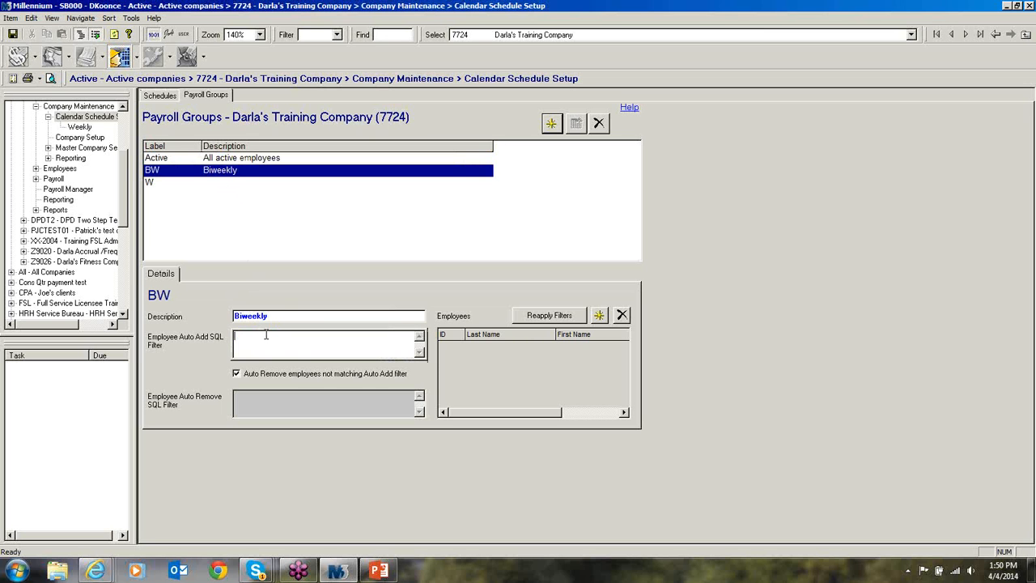
text(Einfo.empstatus=)
text('A' and payfrequency='B)
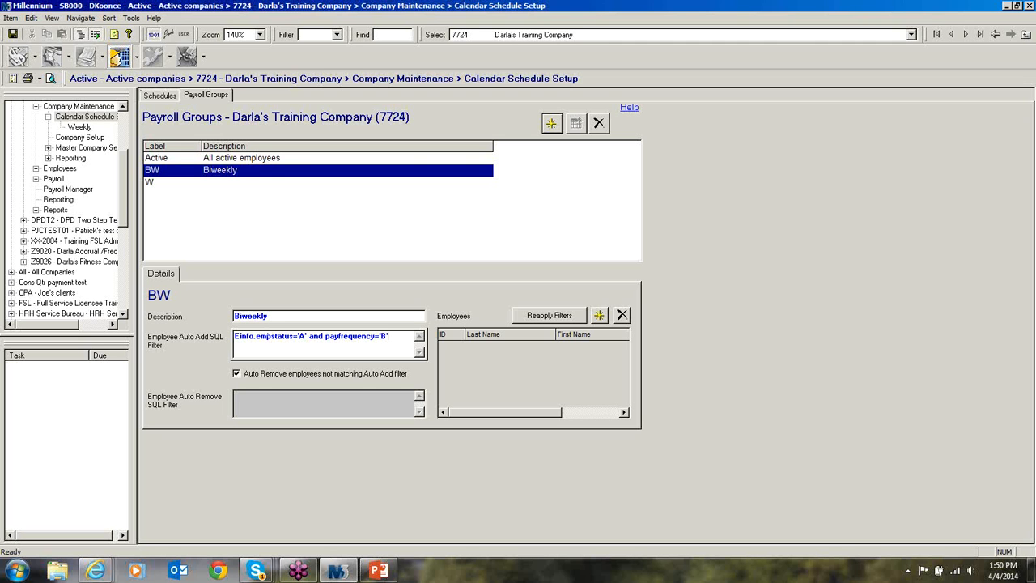
- Give the W payroll group the description Weekly
click(194, 184)
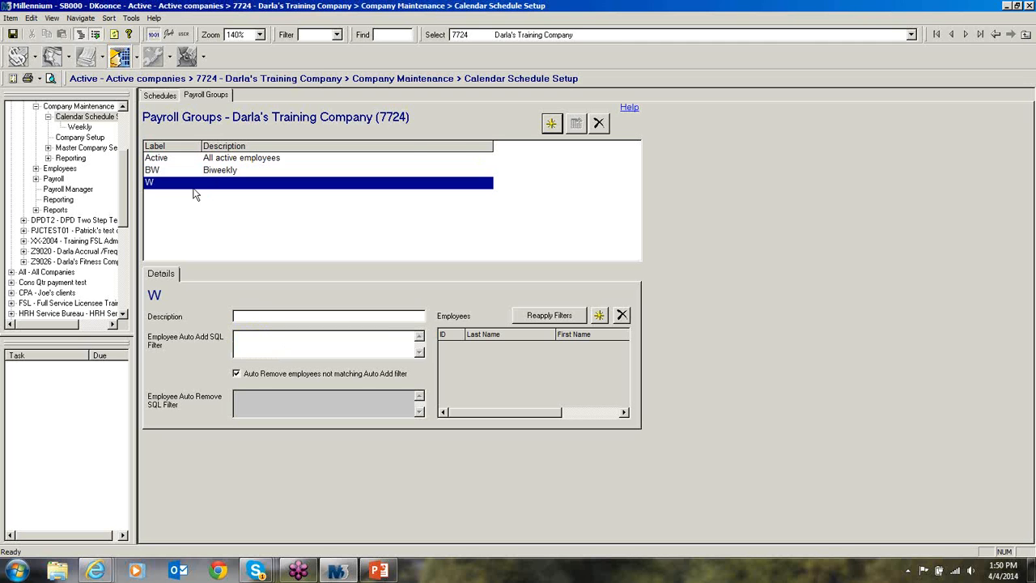
click(206, 172)
click(165, 187)
click(271, 316)
text(Weekly)
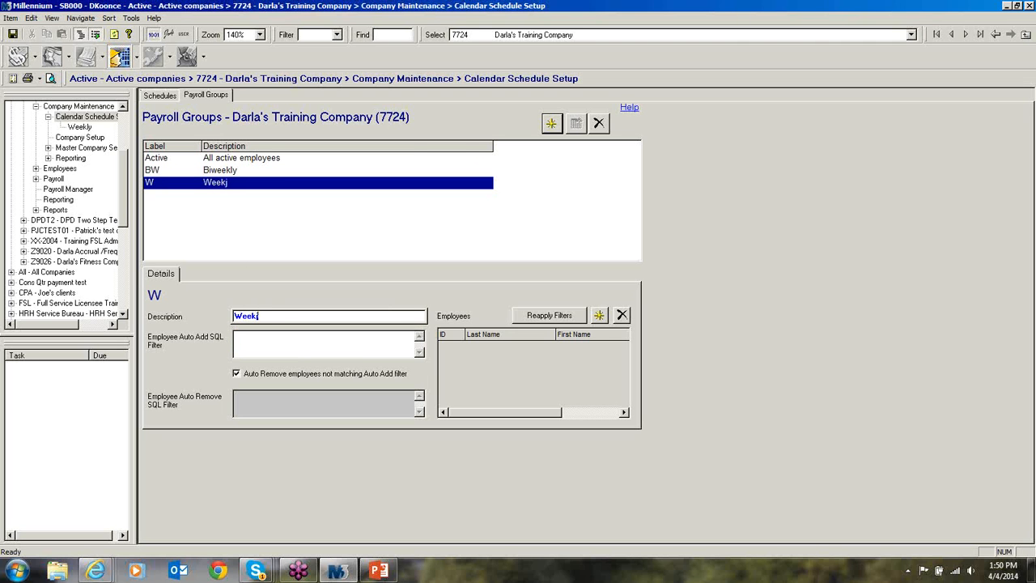
key(BackSpace)
text(u)
key(BackSpace)
text(y)
- Copy the BW group's employee auto-add SQL filter into the W group's filter, save, and review the BW group
click(234, 174)
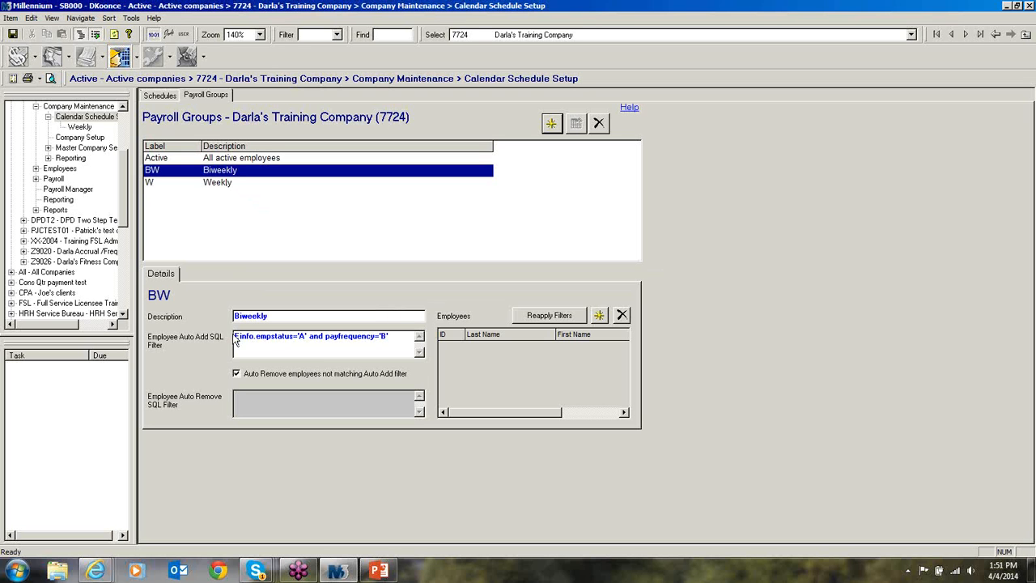
drag(236, 336, 391, 338)
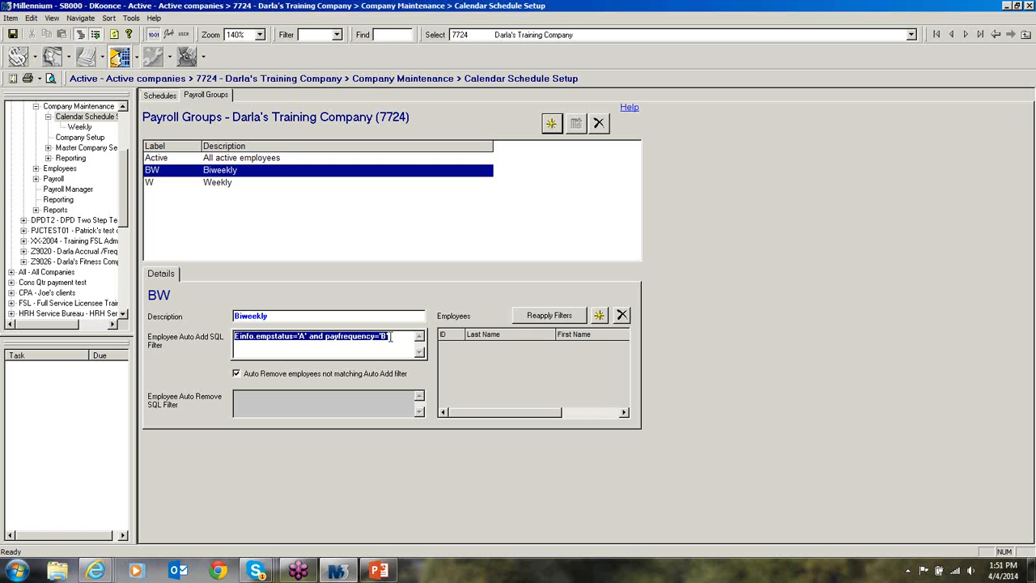
right_click(391, 338)
click(407, 370)
click(220, 185)
right_click(255, 342)
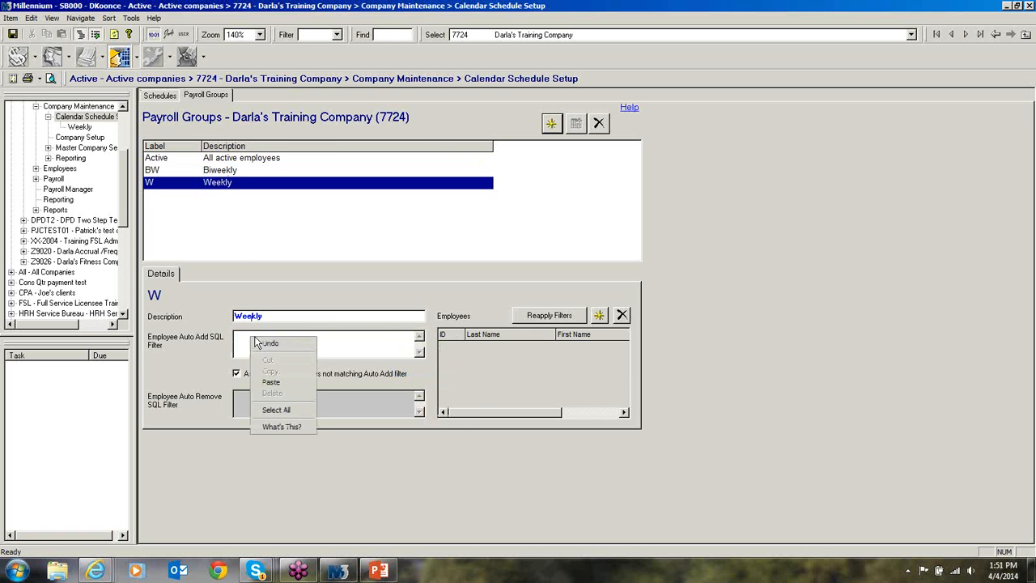
click(271, 382)
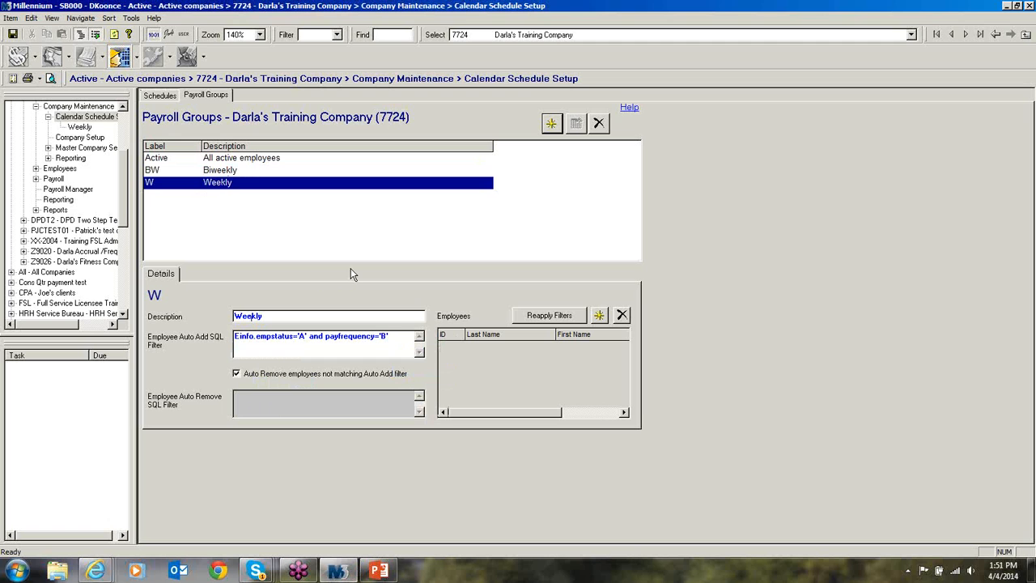
key(ctrl+s)
click(233, 172)
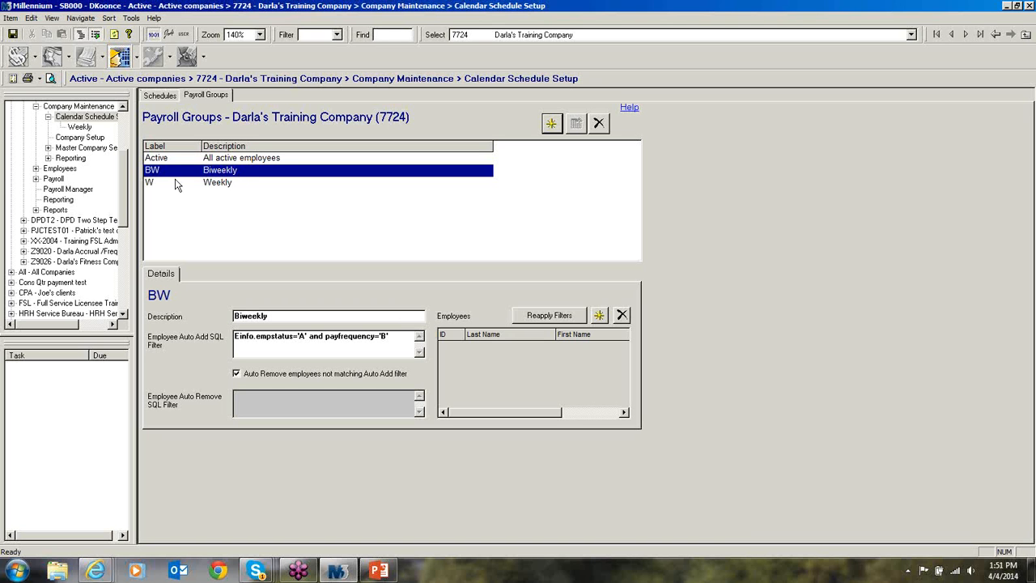
- Set the pay frequency of the first employee in the training company's list to B (Biweekly) under Rates/Reviews
click(36, 169)
click(81, 188)
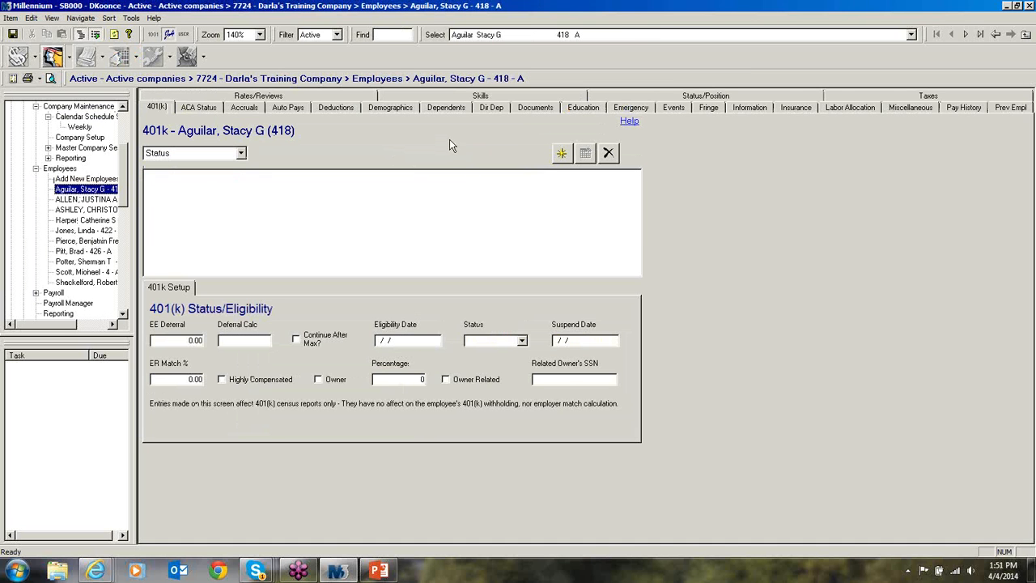
click(340, 95)
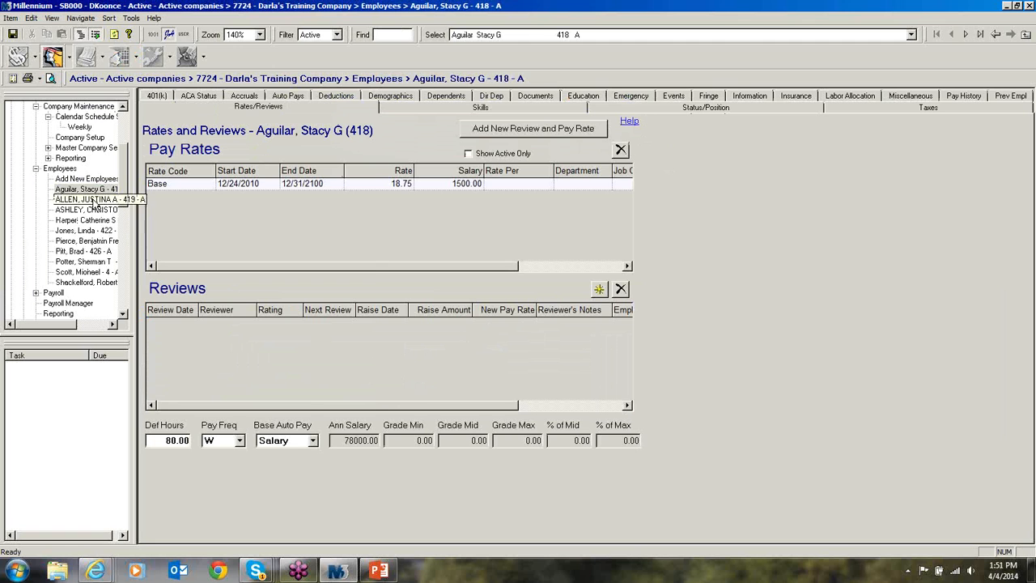
click(241, 441)
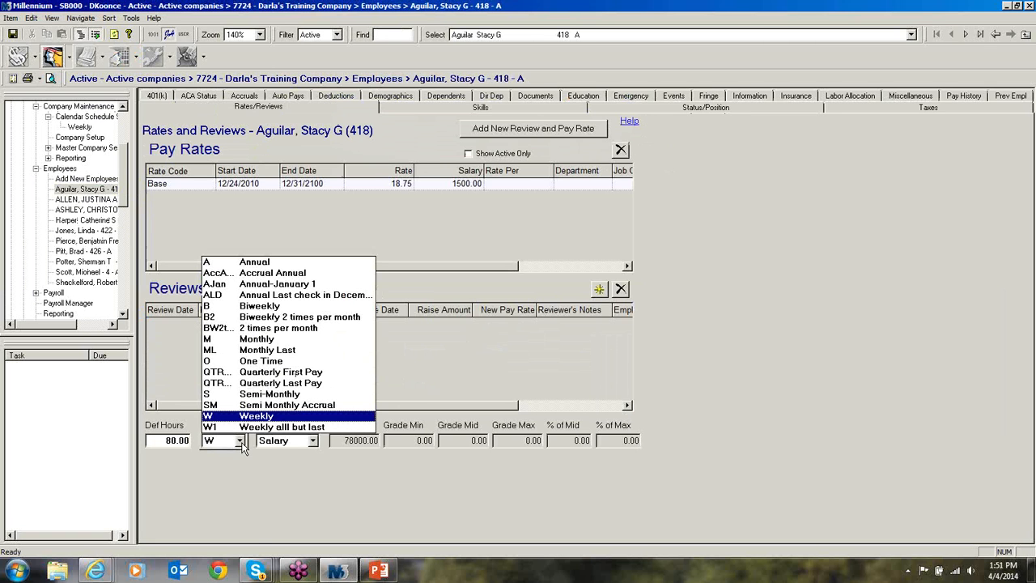
click(259, 306)
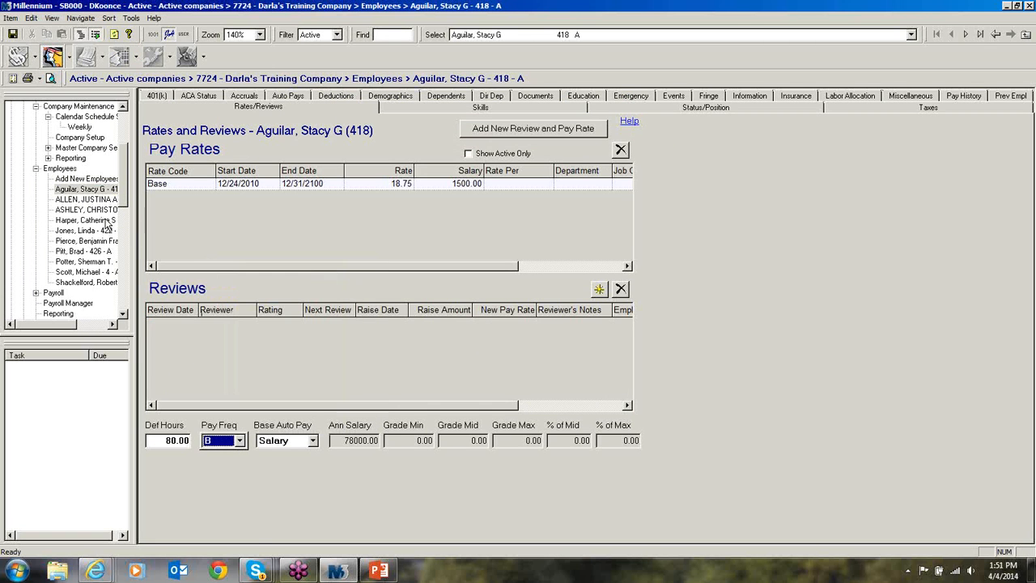
- Set the pay frequency of the second, third and fourth listed employees to B (Biweekly)
click(86, 199)
click(240, 441)
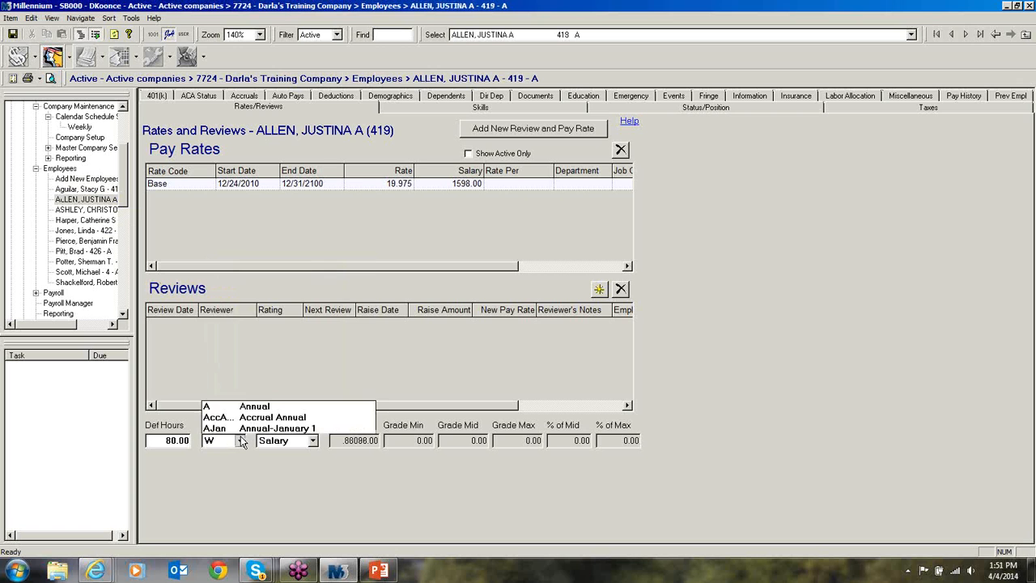
click(259, 306)
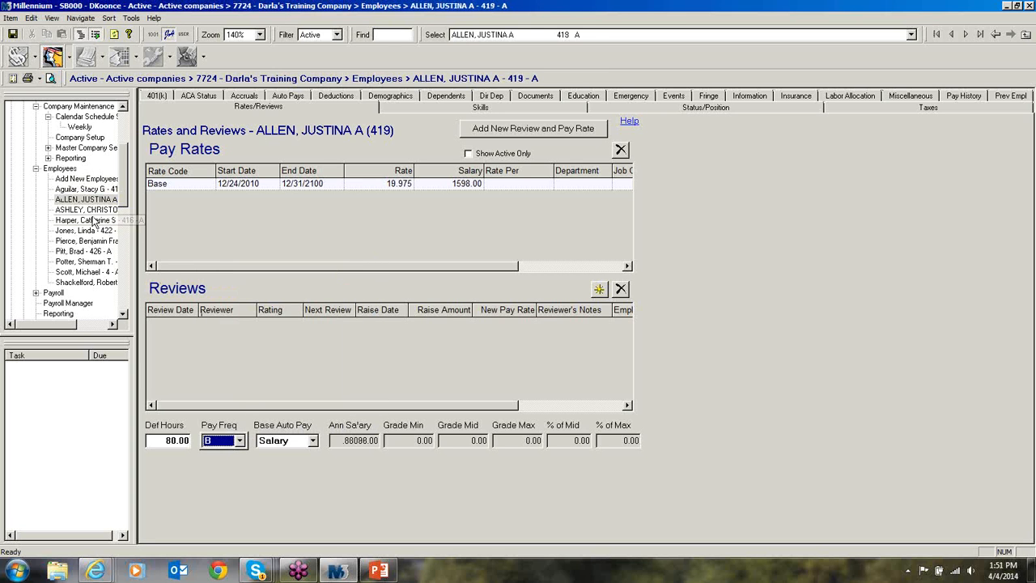
click(86, 210)
click(240, 442)
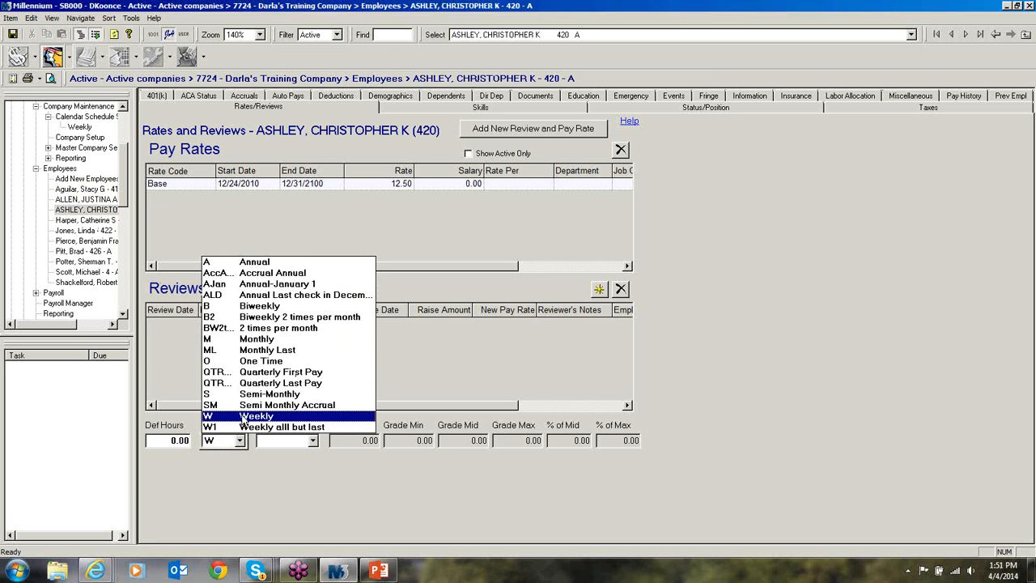
click(259, 306)
click(86, 221)
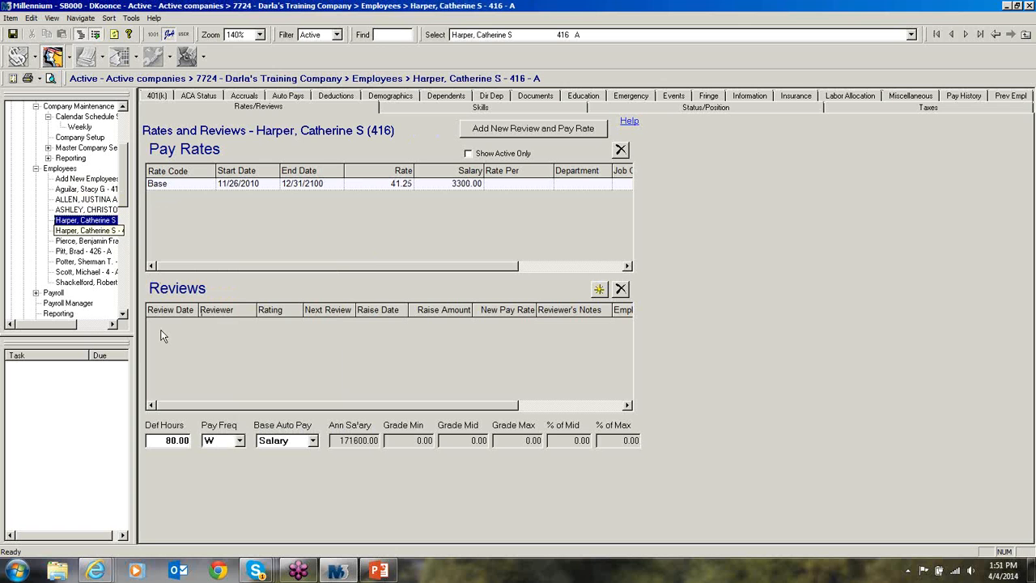
click(240, 441)
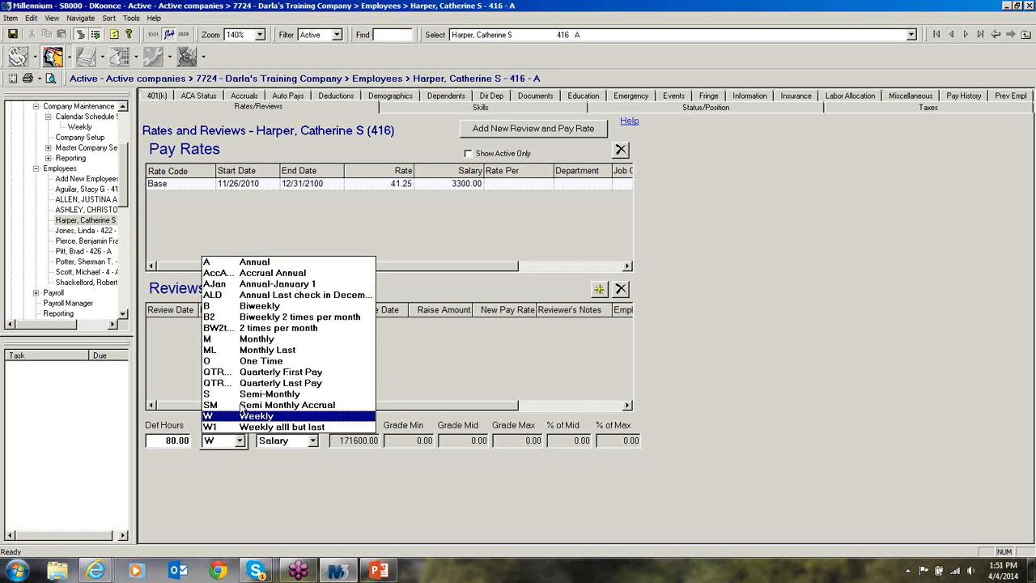
click(251, 306)
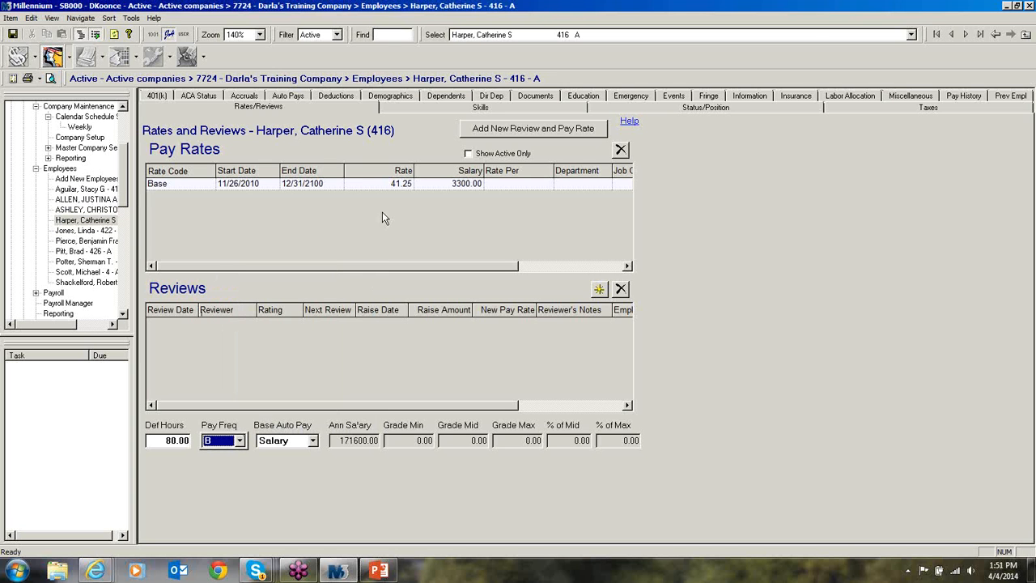
- Check the payroll groups in the Status/Position records of the fourth, first and second listed employees
click(627, 107)
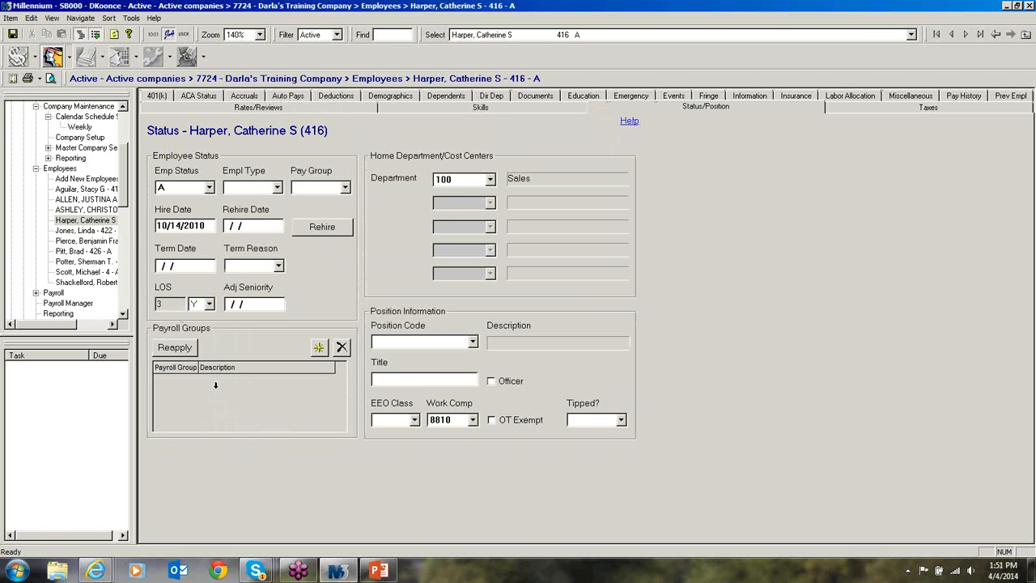
click(86, 191)
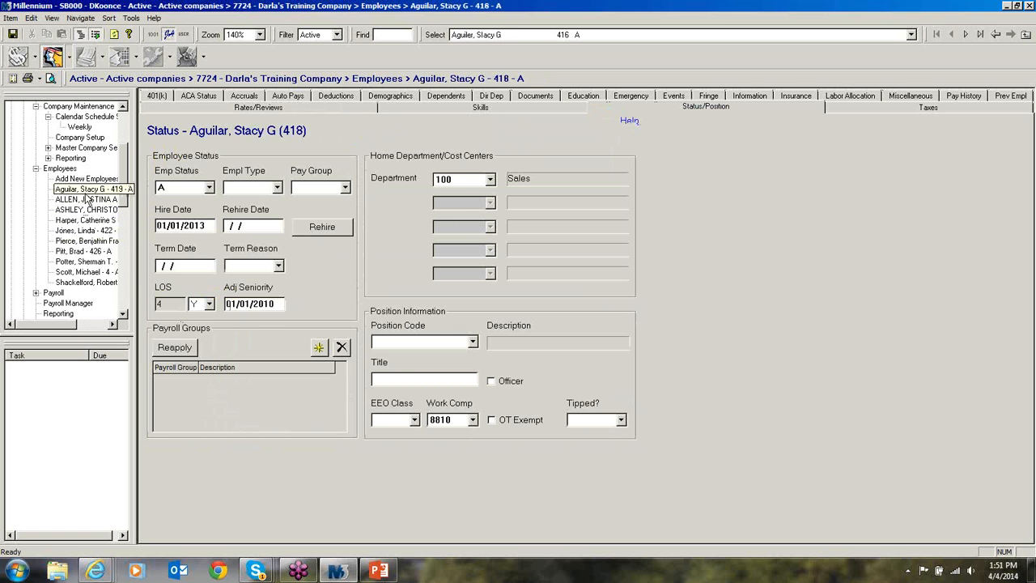
click(86, 200)
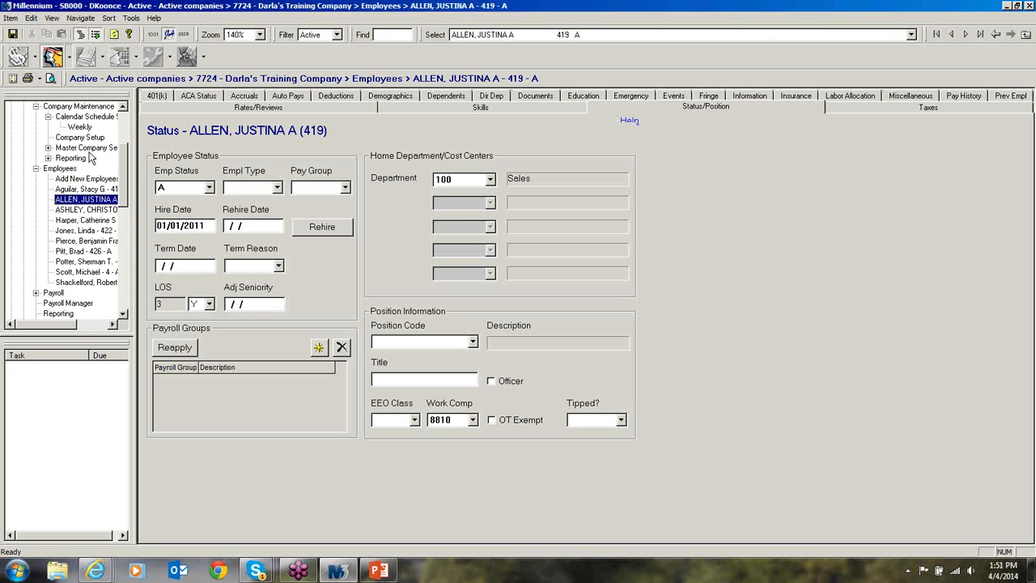
- Reapply the employee filters of the BW (Biweekly) payroll group in the training company's calendar schedule setup
click(81, 119)
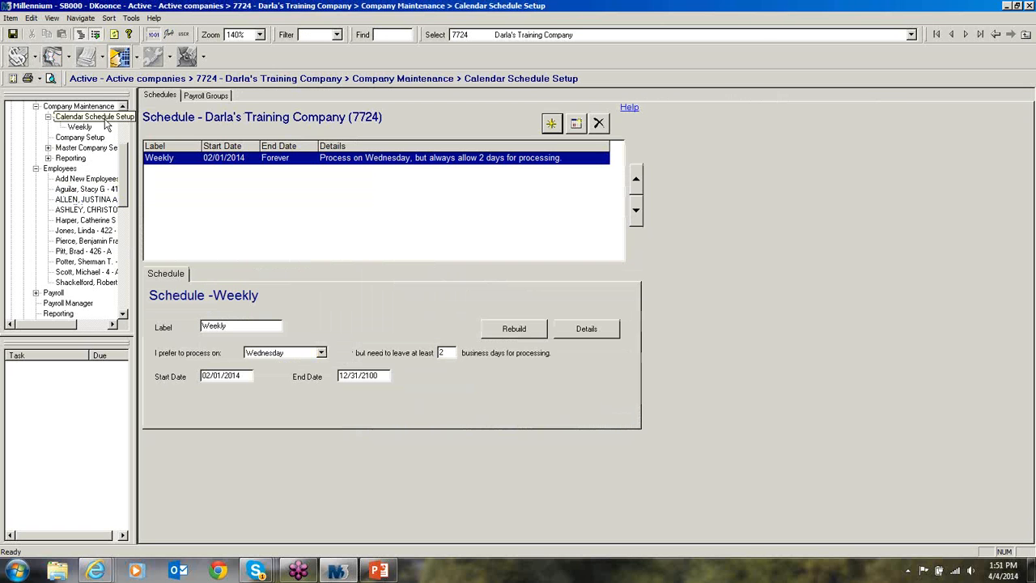
click(213, 97)
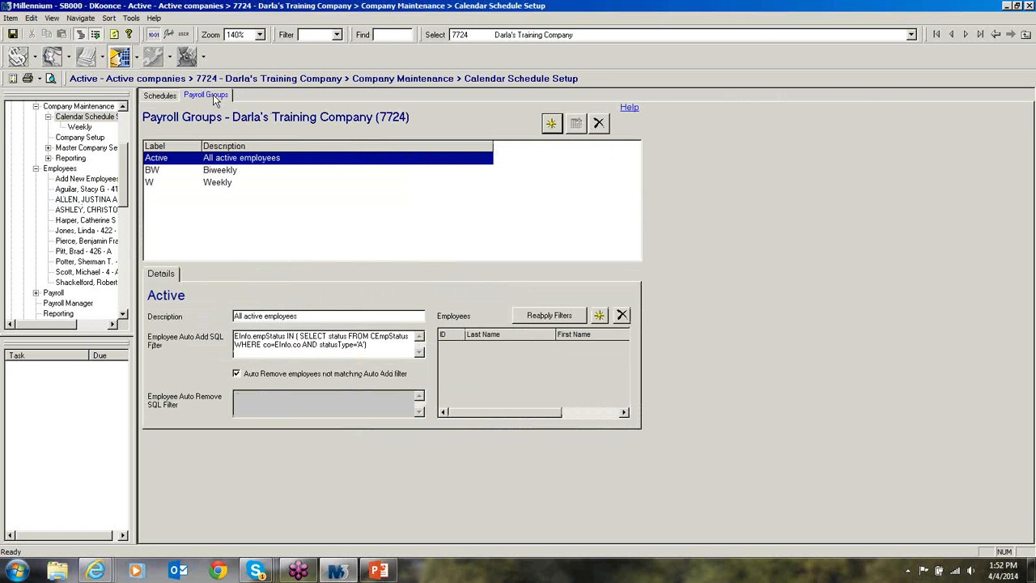
click(215, 171)
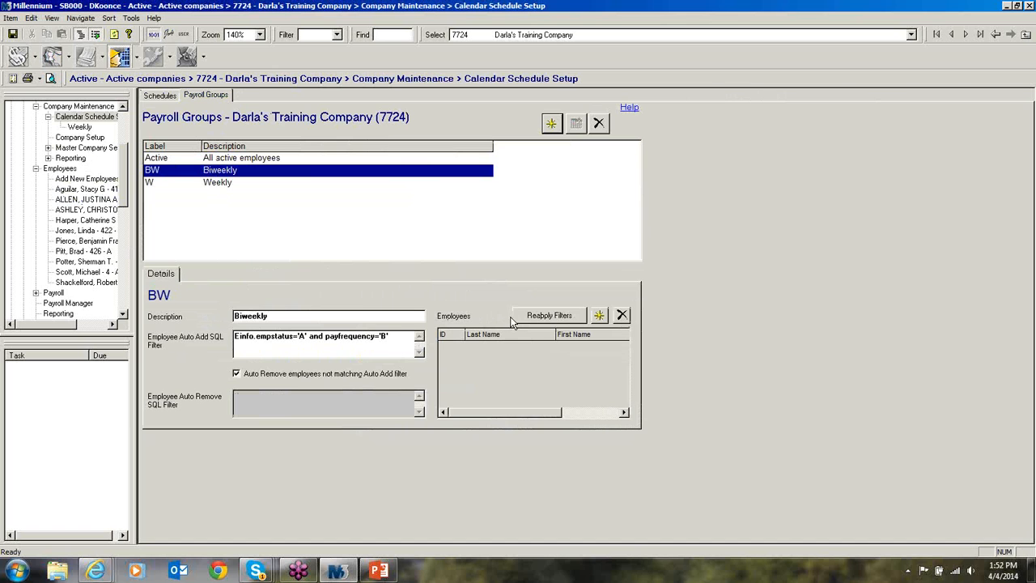
click(540, 318)
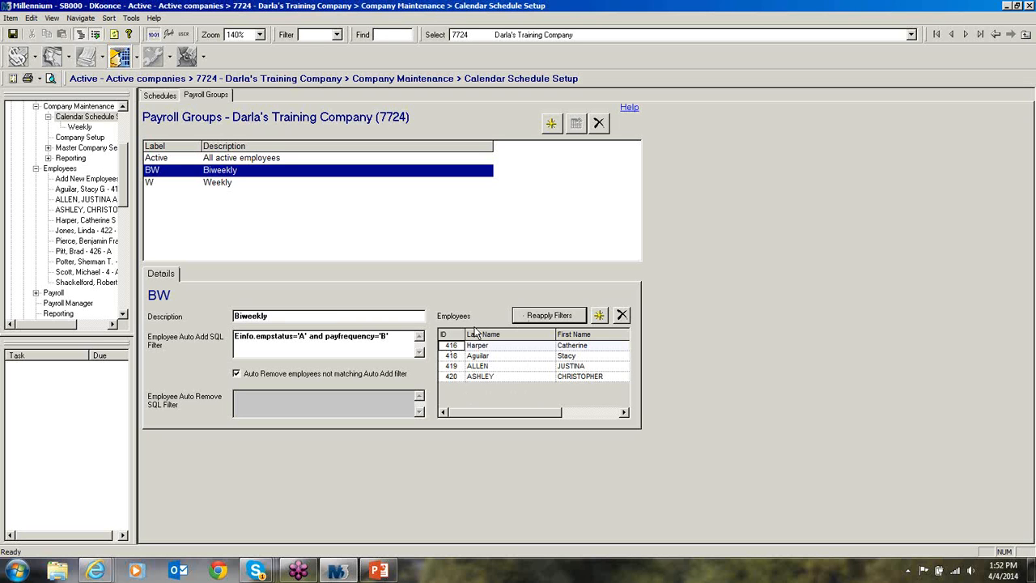
- Change the W group's auto-add SQL filter to Einfo.empstatus='A' and payfrequency='W', save it, and reapply the filters
click(217, 184)
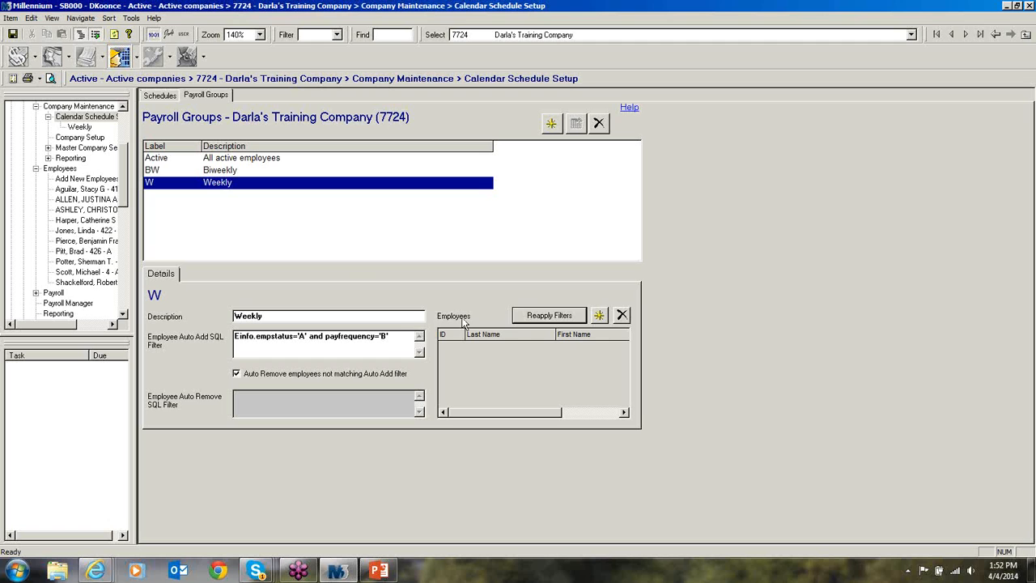
click(539, 317)
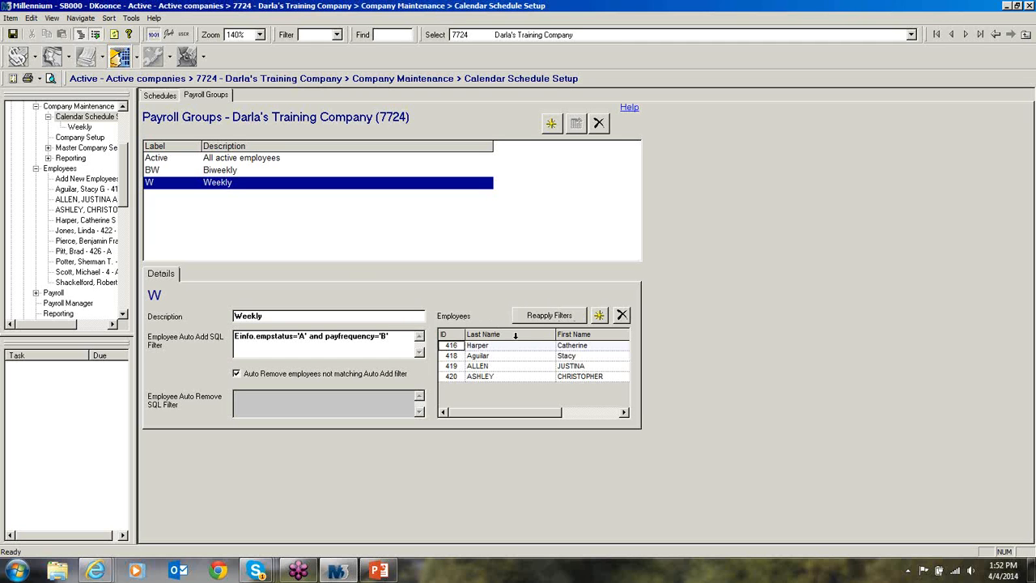
click(383, 336)
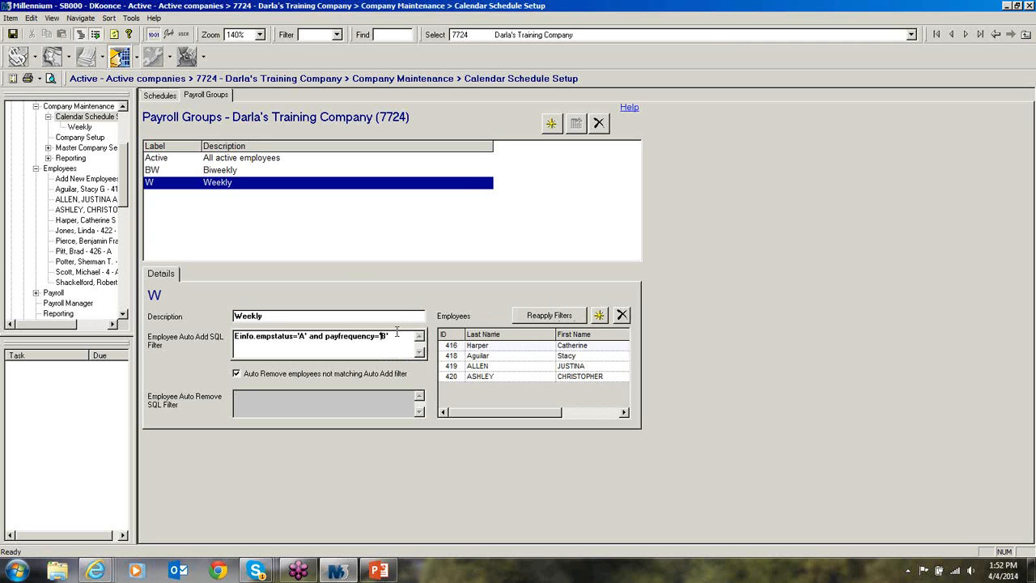
key(BackSpace)
text(')
drag(386, 335, 383, 334)
key(BackSpace)
text(W)
key(ctrl+s)
click(550, 317)
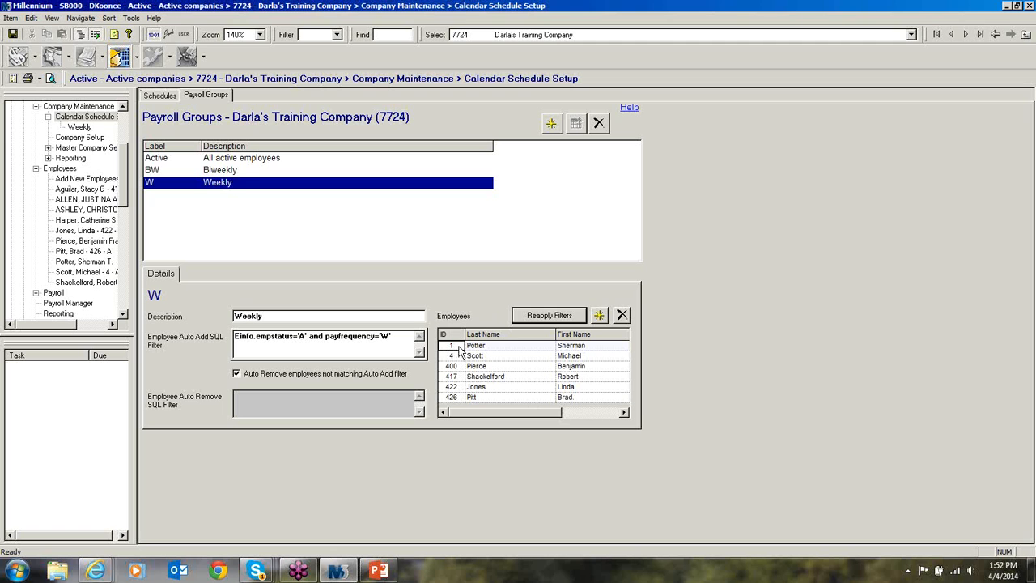
click(233, 172)
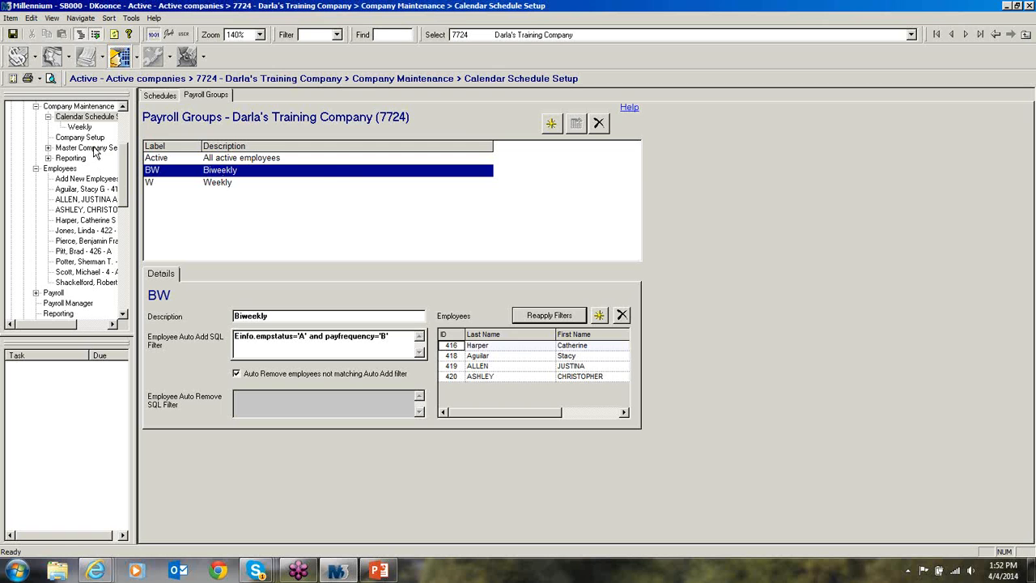
- Add the W (Weekly) payroll group to the check settings of the Weekly schedule's W - Weekly Payroll batch
click(165, 96)
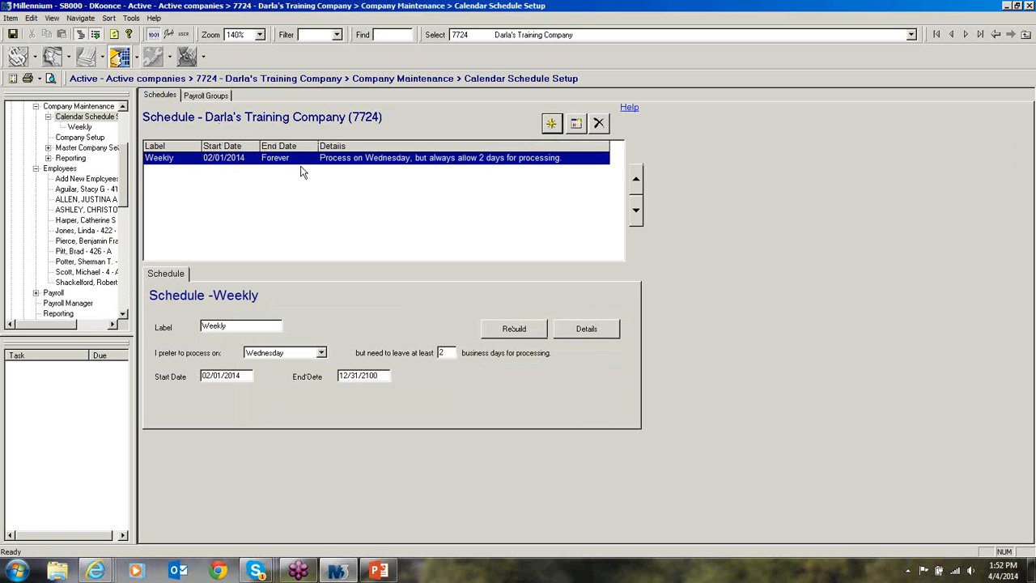
click(587, 328)
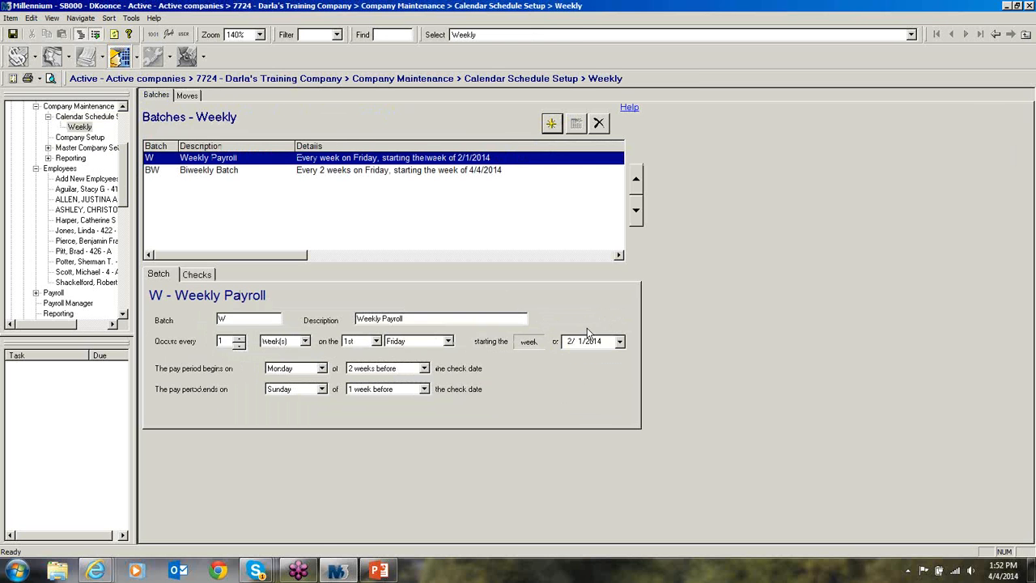
click(197, 276)
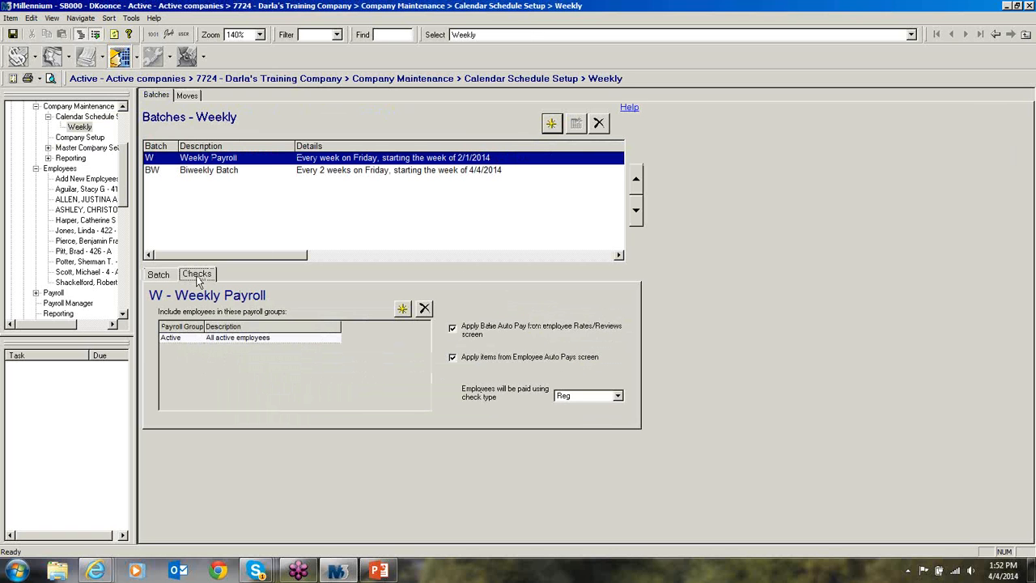
click(200, 178)
click(200, 162)
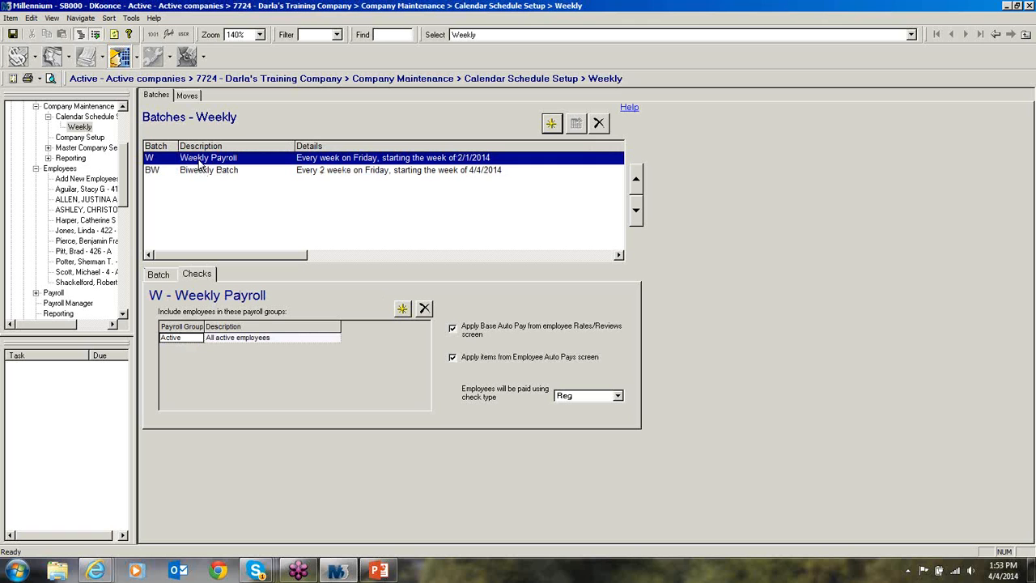
click(403, 310)
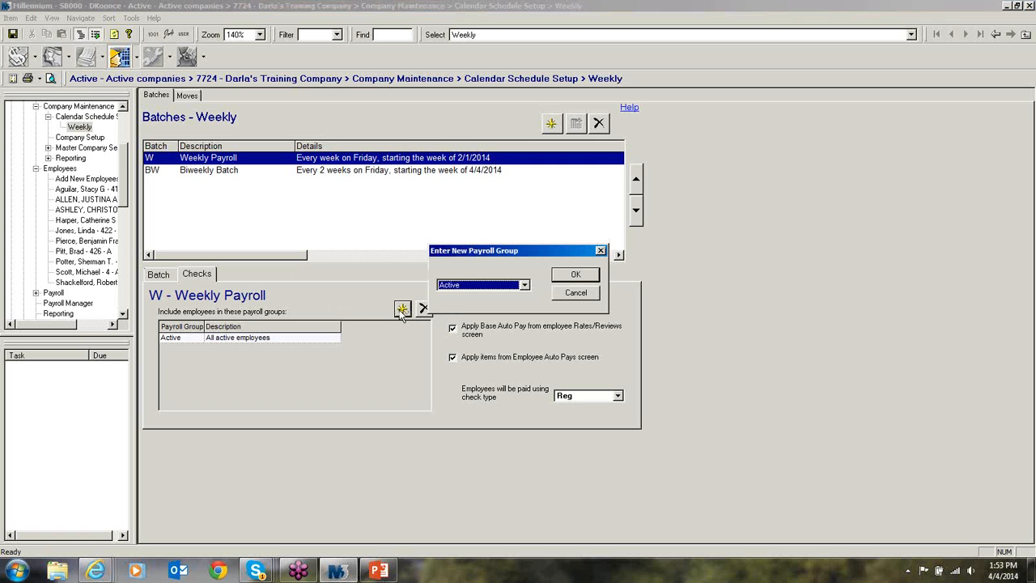
click(524, 286)
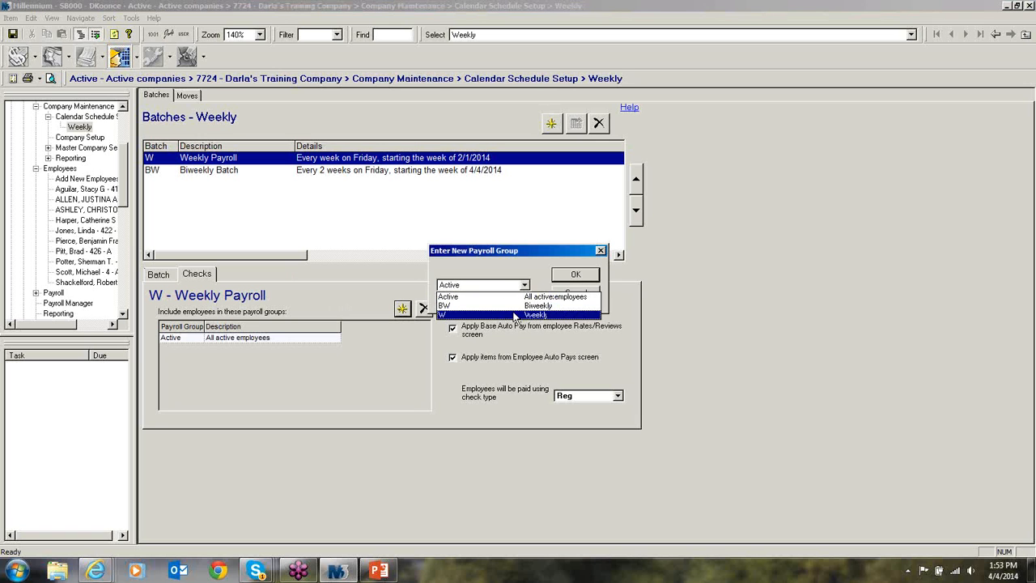
click(515, 316)
click(567, 274)
- Add the BW (Biweekly) payroll group to the check settings of the BW - Biweekly Batch
click(228, 174)
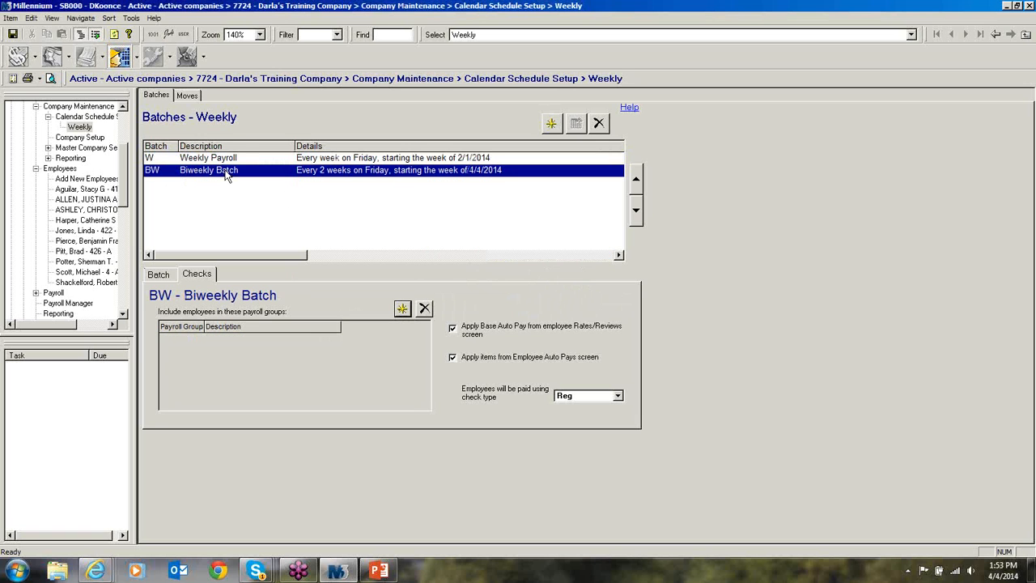
click(402, 309)
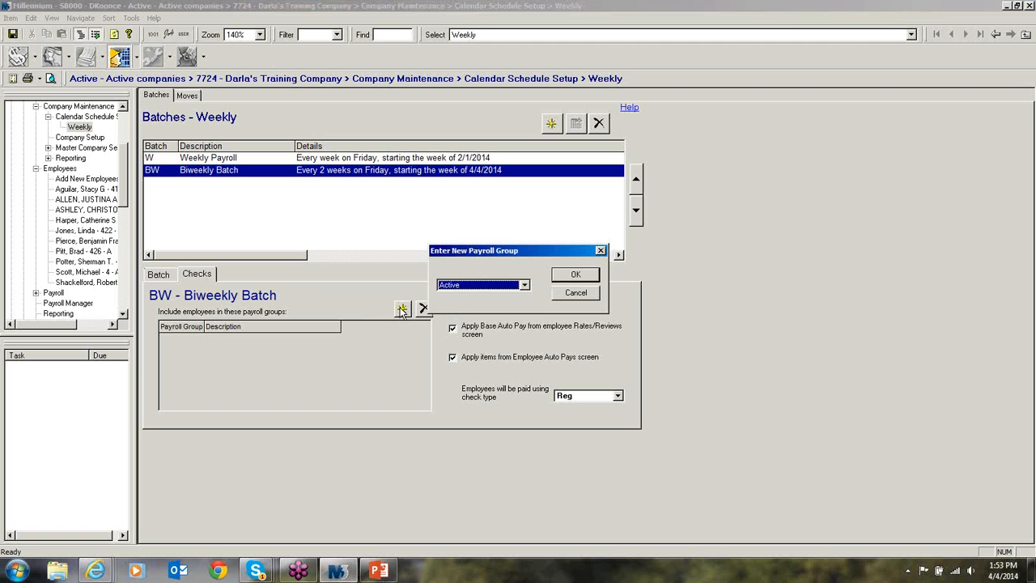
click(522, 285)
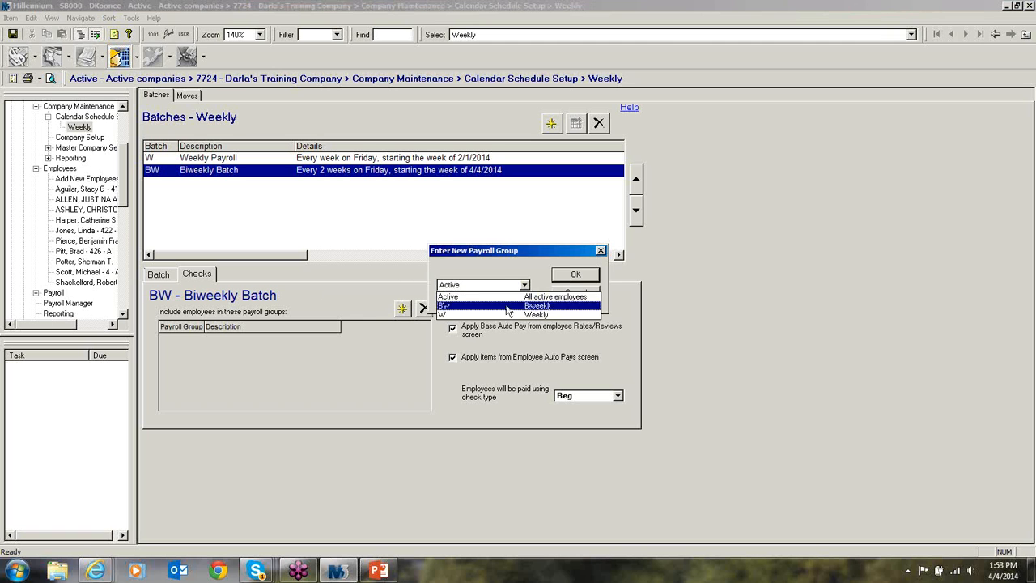
click(510, 309)
click(558, 280)
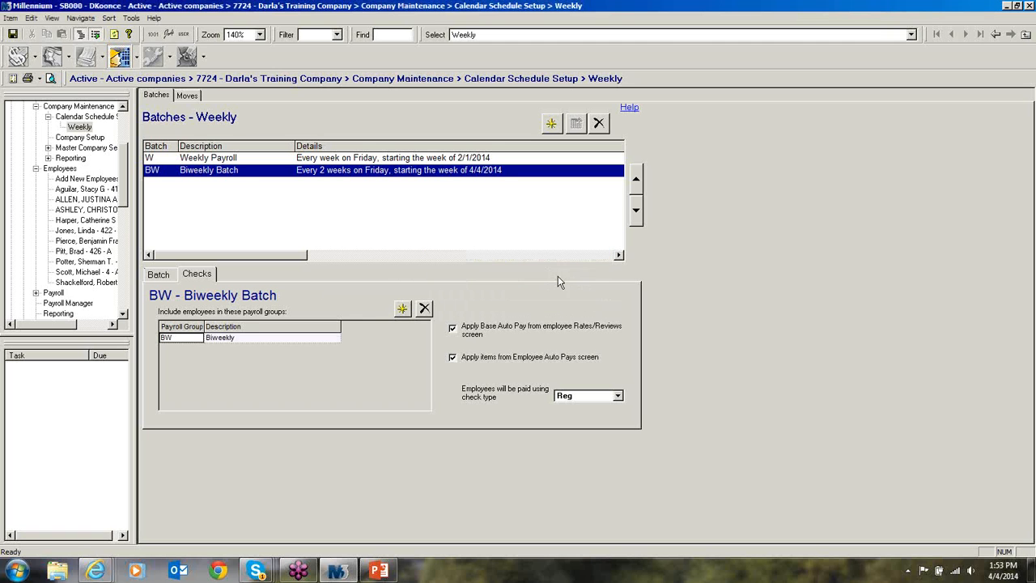
- Remove the Active payroll group from the W - Weekly Payroll batch and review the schedule's check date moves
click(206, 162)
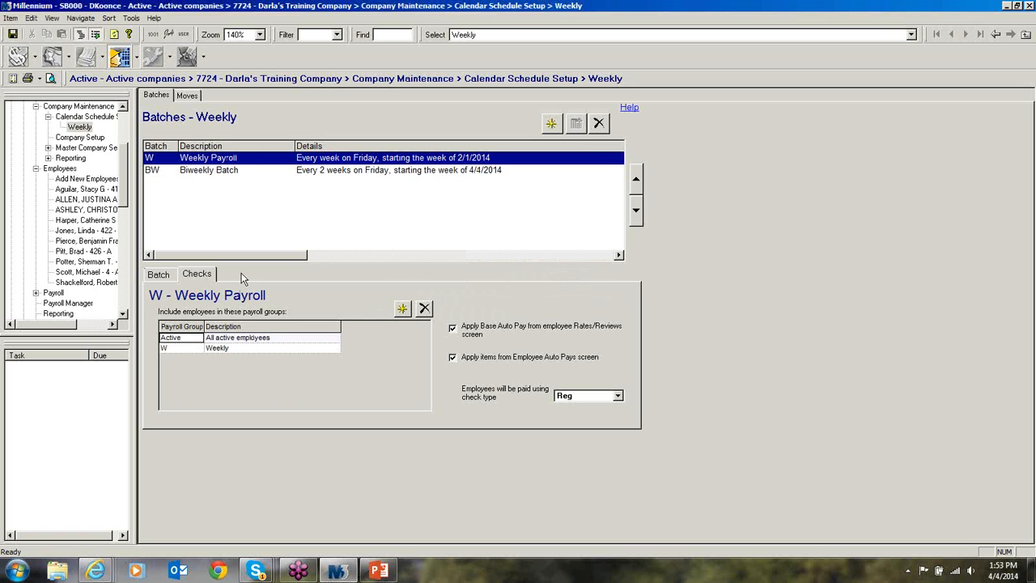
click(424, 309)
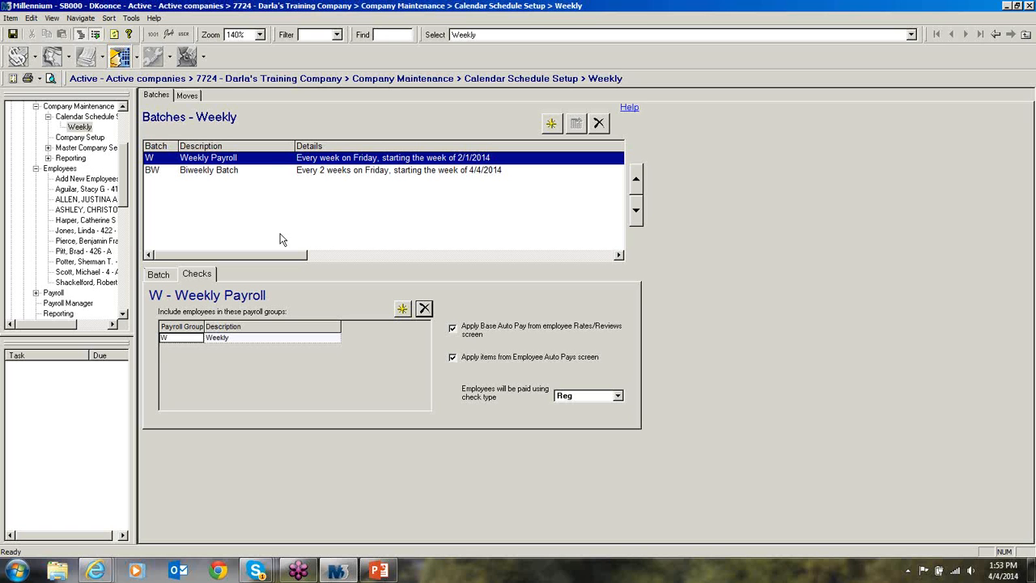
click(187, 96)
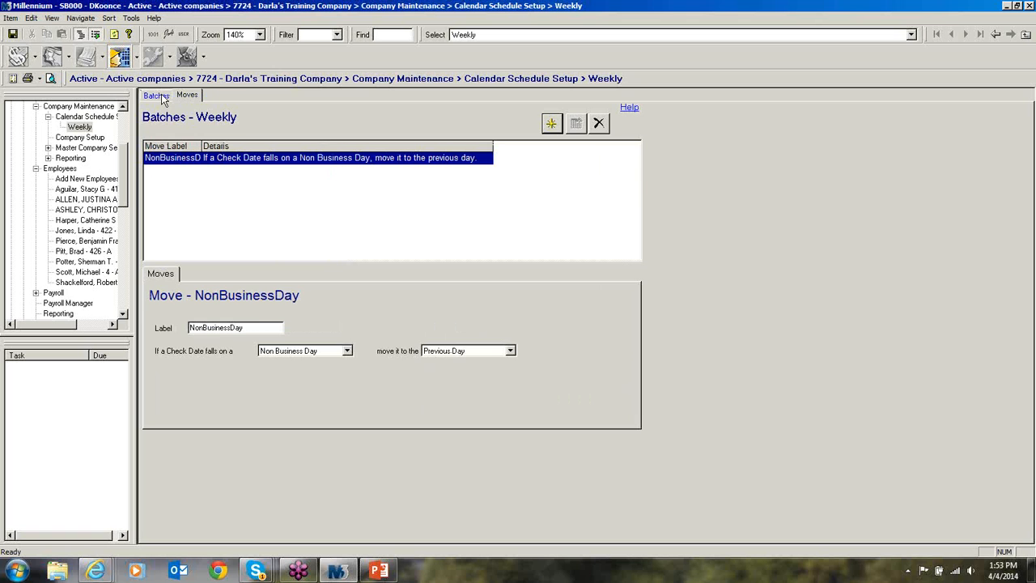
click(161, 94)
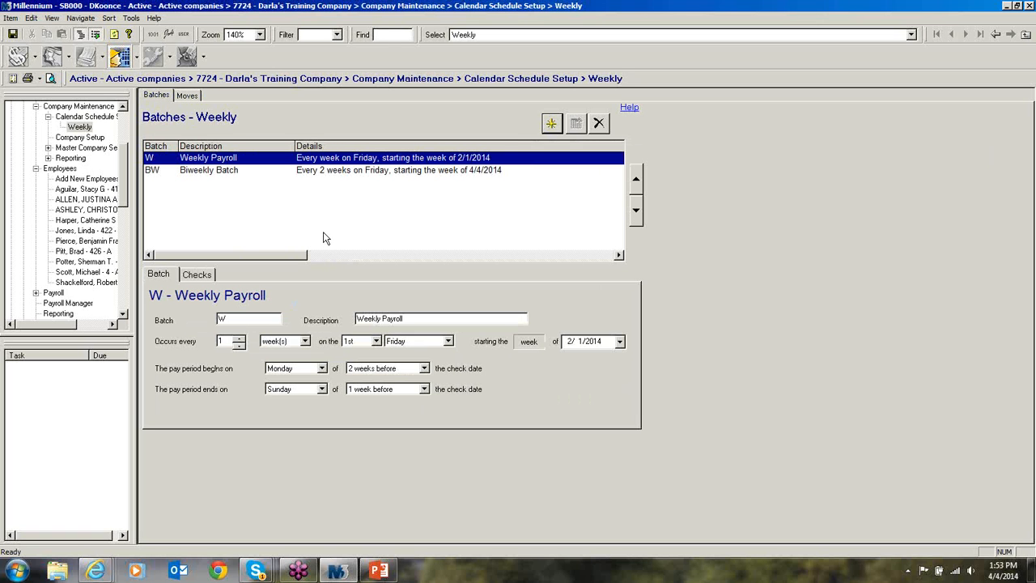
- Set the BW - Biweekly Batch to start the week of 2/1/2014 in the Weekly schedule's details
click(87, 118)
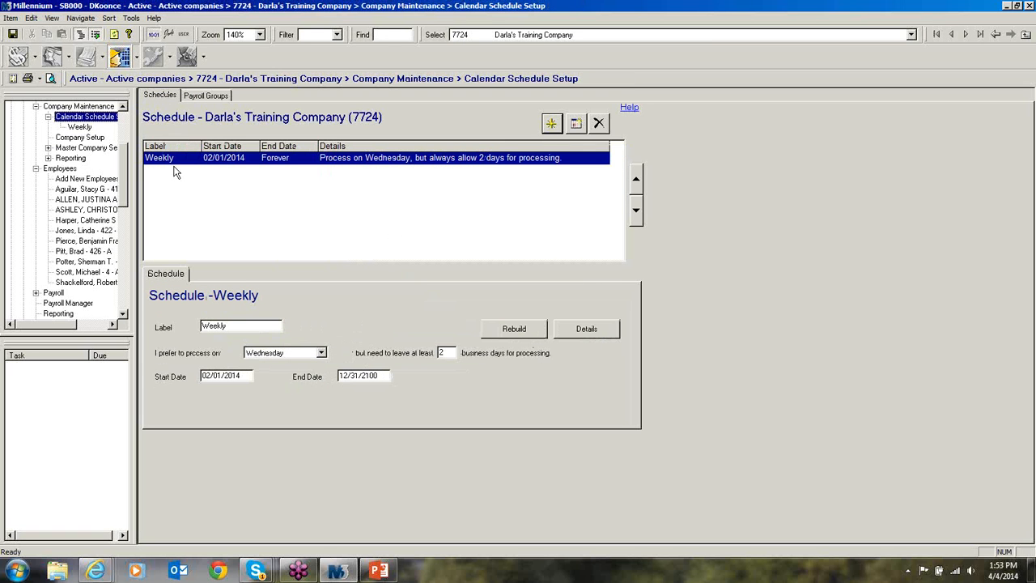
click(573, 328)
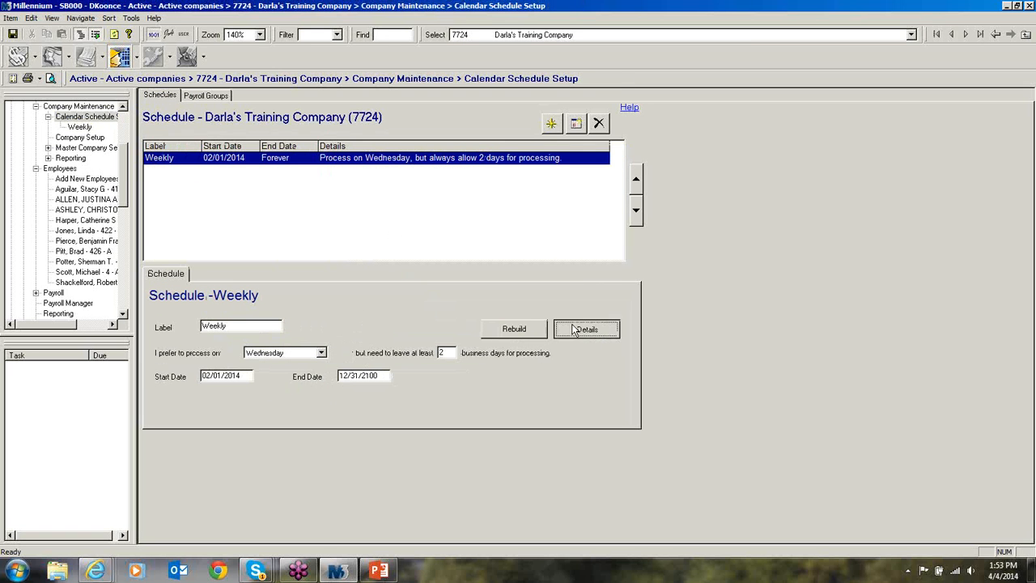
click(220, 172)
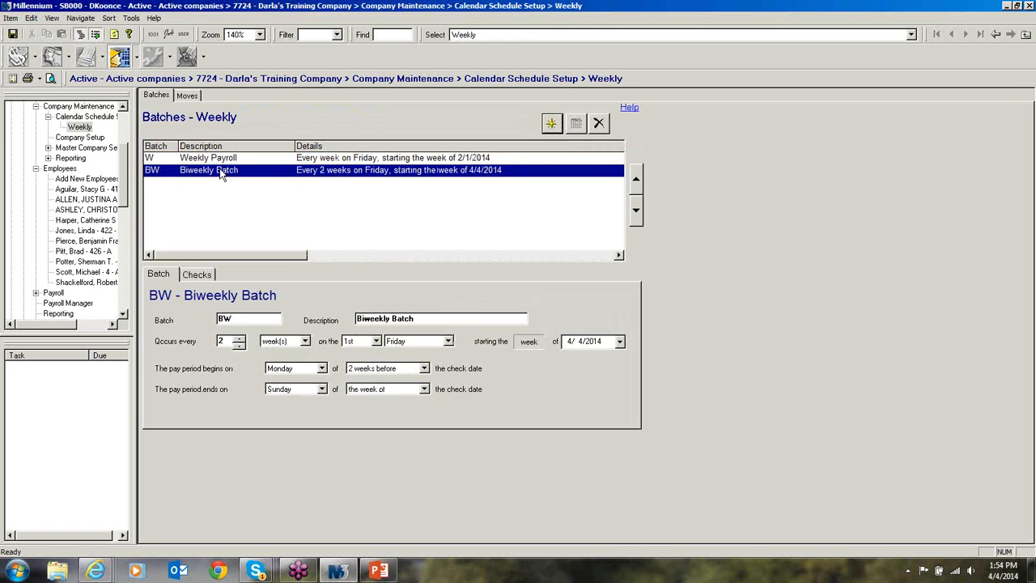
click(220, 159)
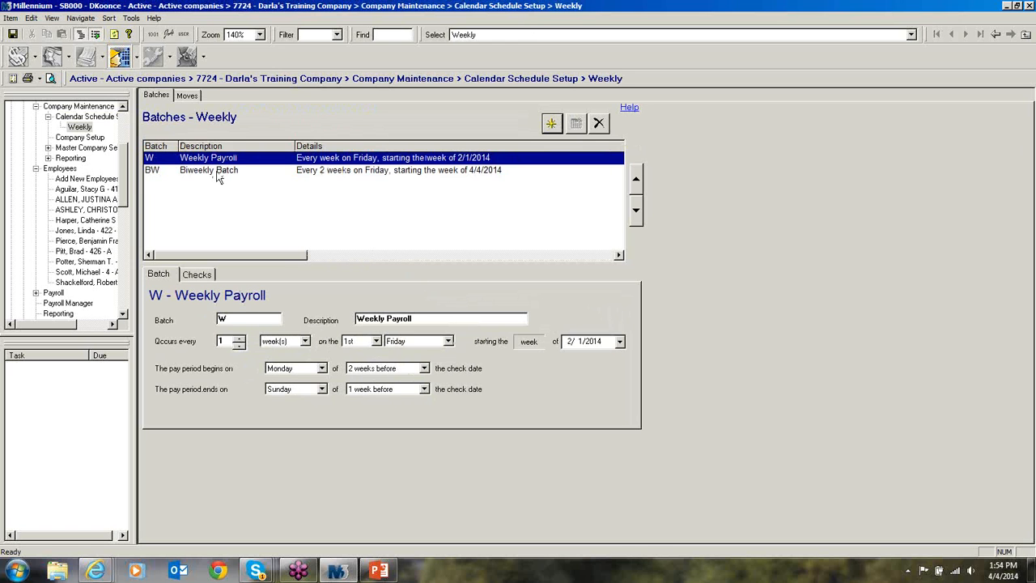
click(219, 175)
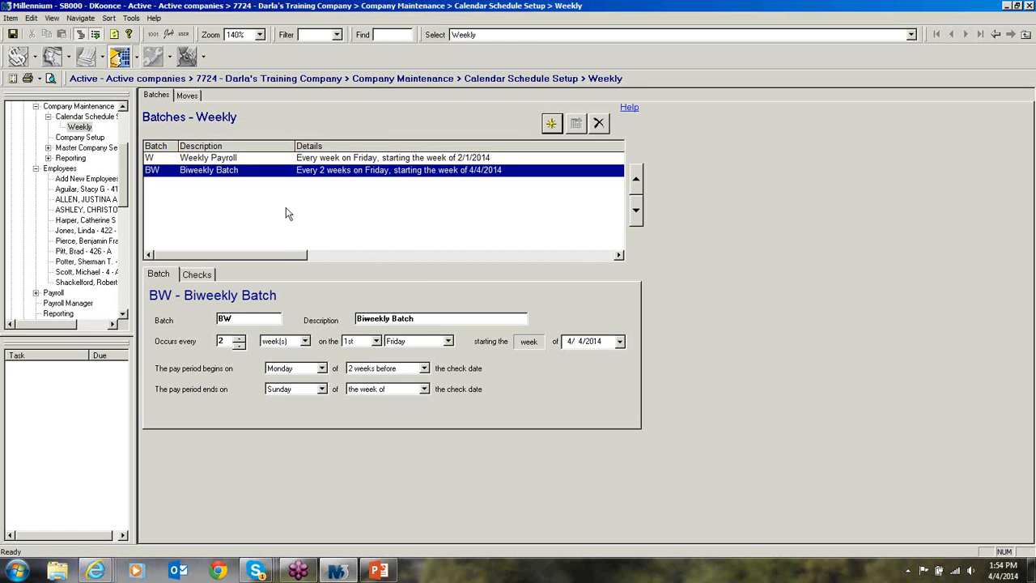
click(619, 340)
click(511, 360)
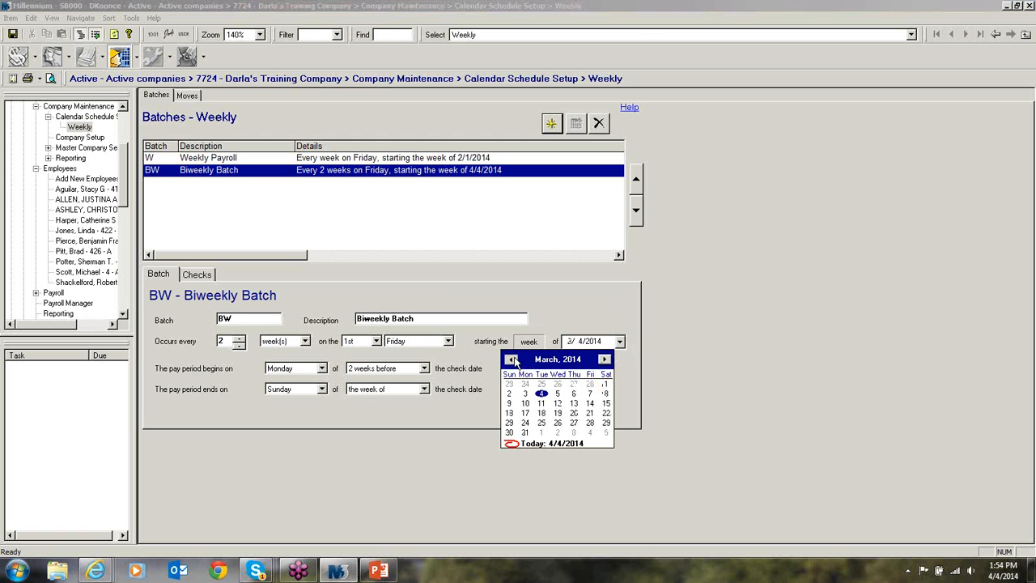
click(511, 359)
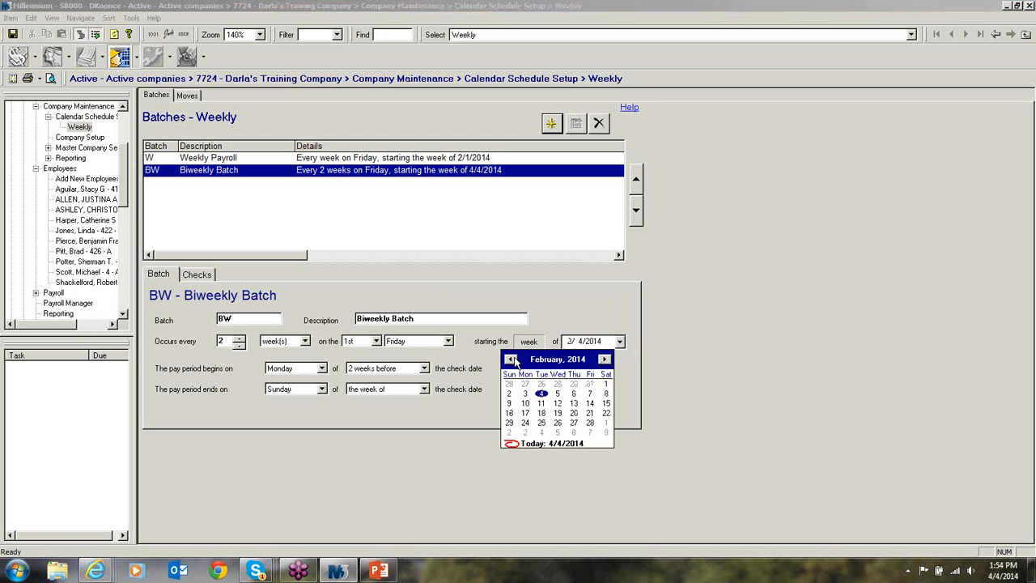
click(605, 384)
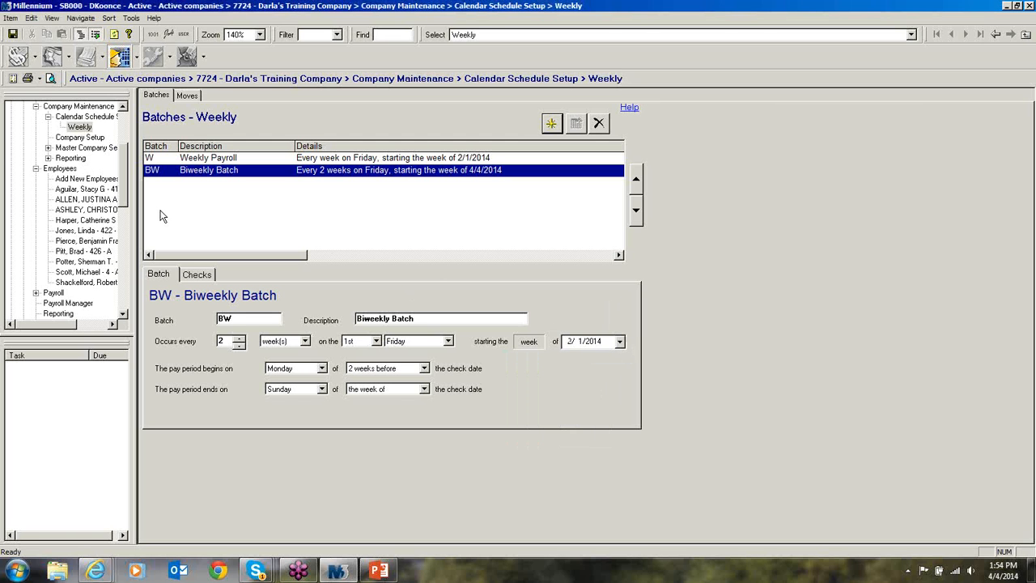
- Rebuild the Weekly calendar schedule, reviewing the check dates left as is and confirming with "Yes"
click(90, 117)
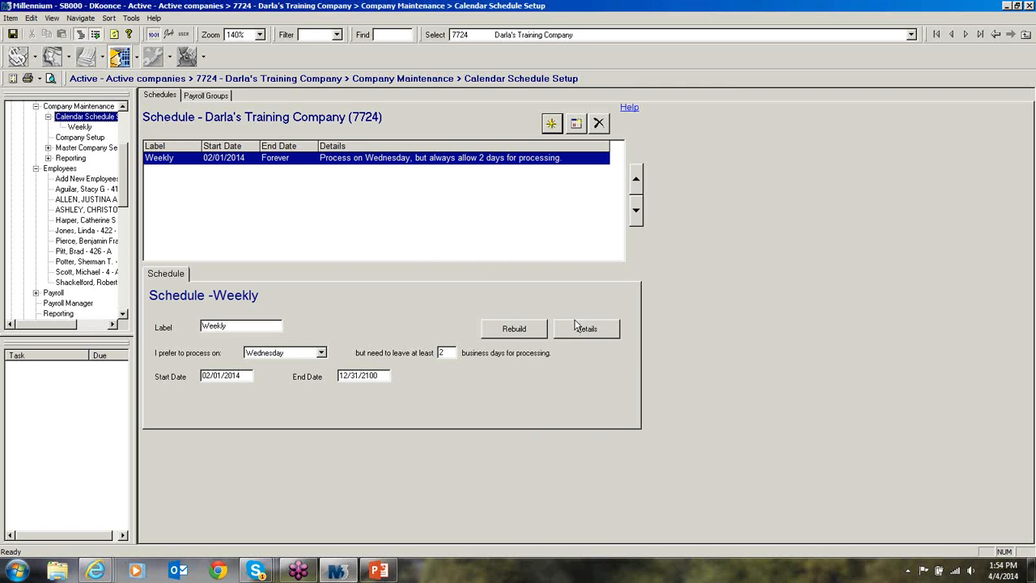
click(512, 330)
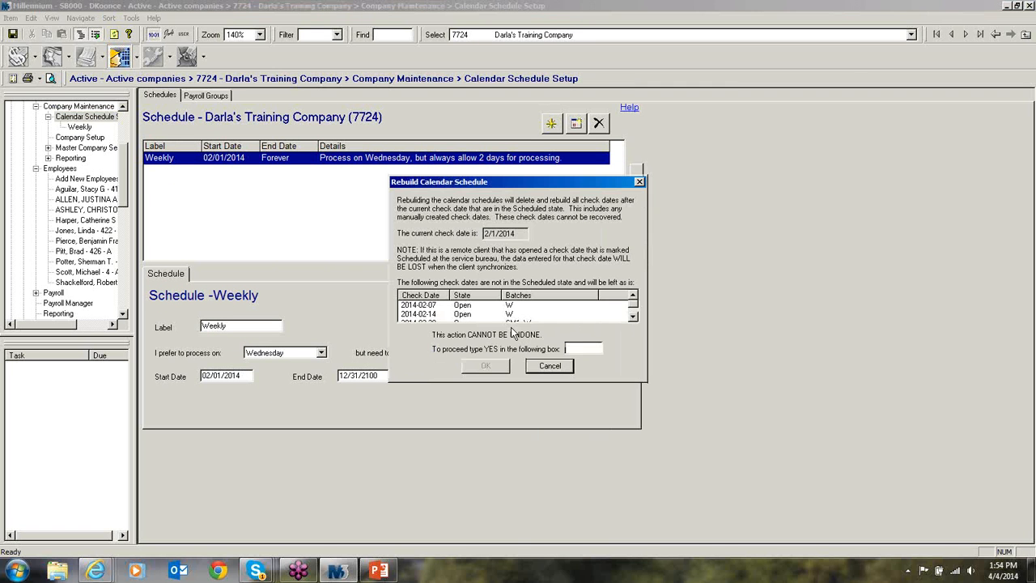
click(634, 319)
click(578, 349)
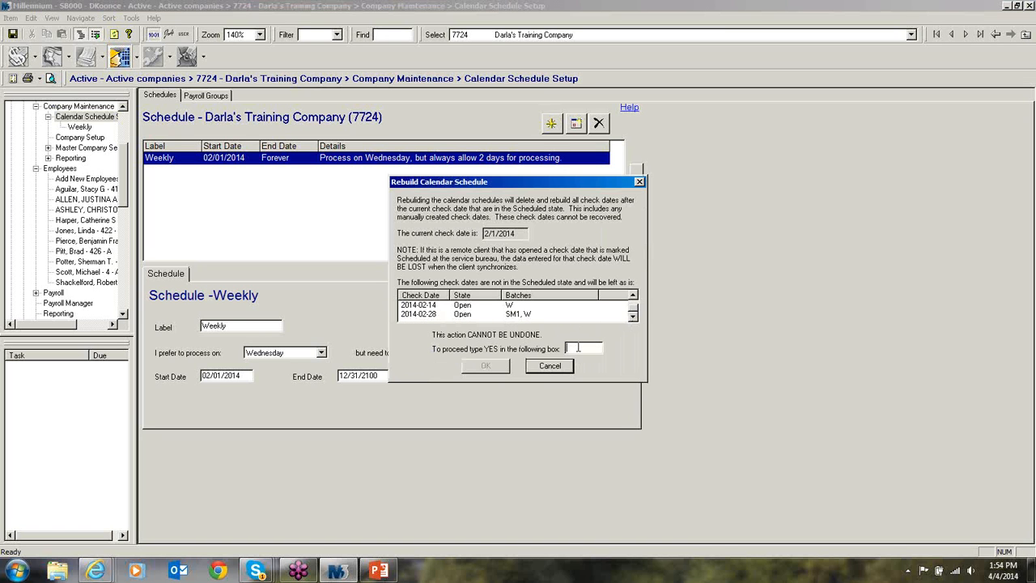
text(Yes)
click(490, 366)
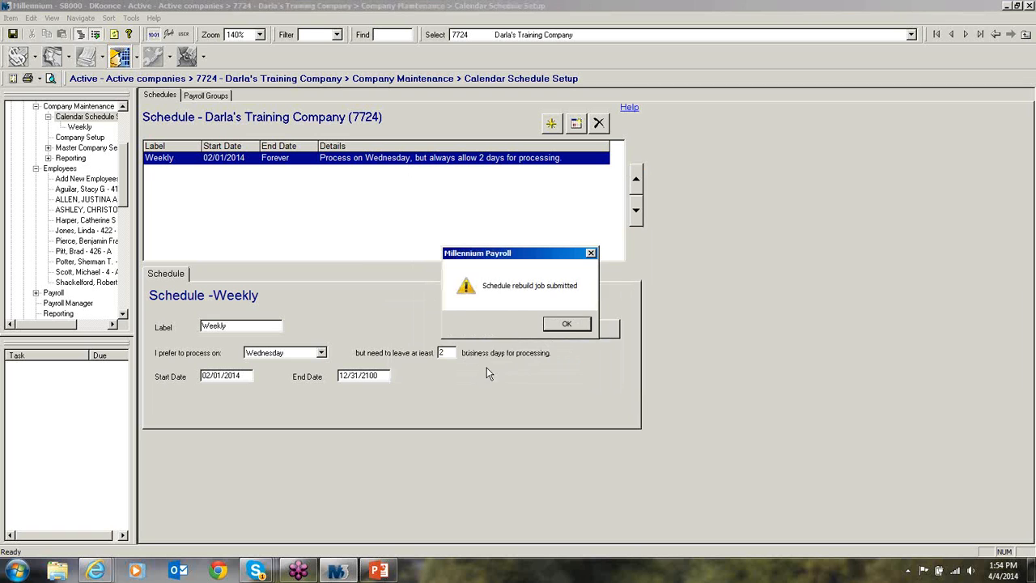
- Check the calendar rebuild job's warning log in the system operations job queue, hiding the completed jobs
click(563, 325)
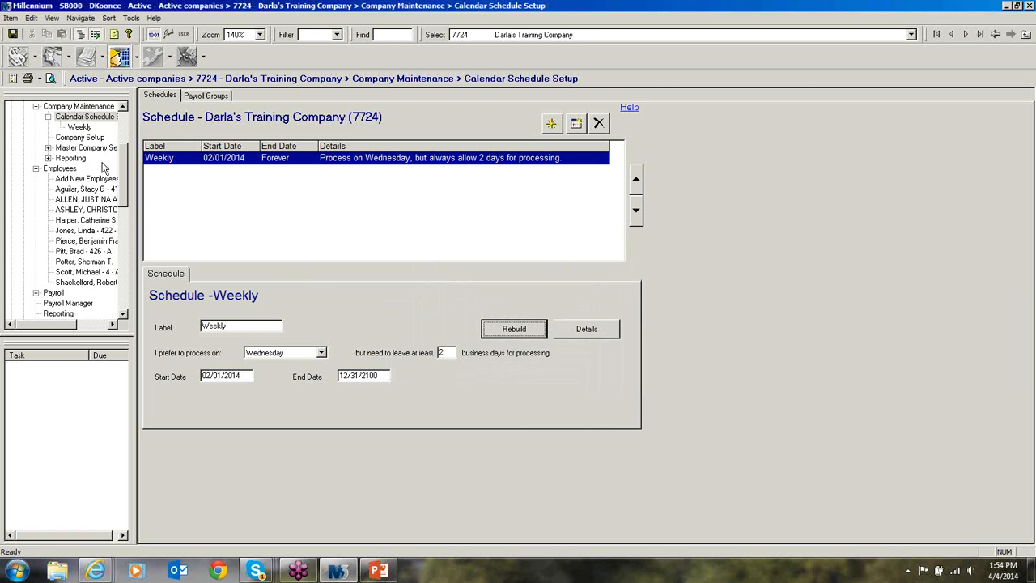
click(204, 56)
click(207, 120)
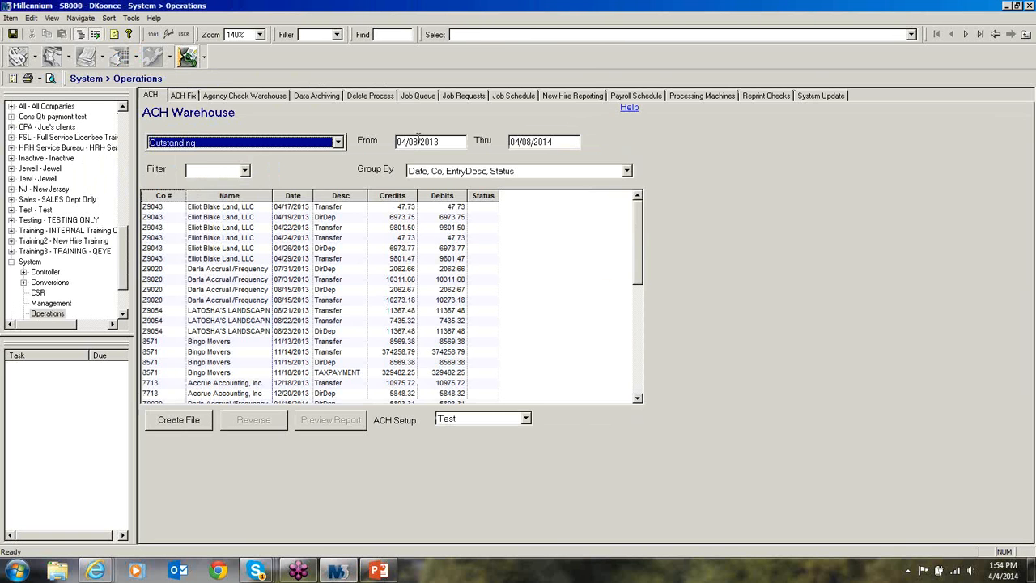
click(414, 95)
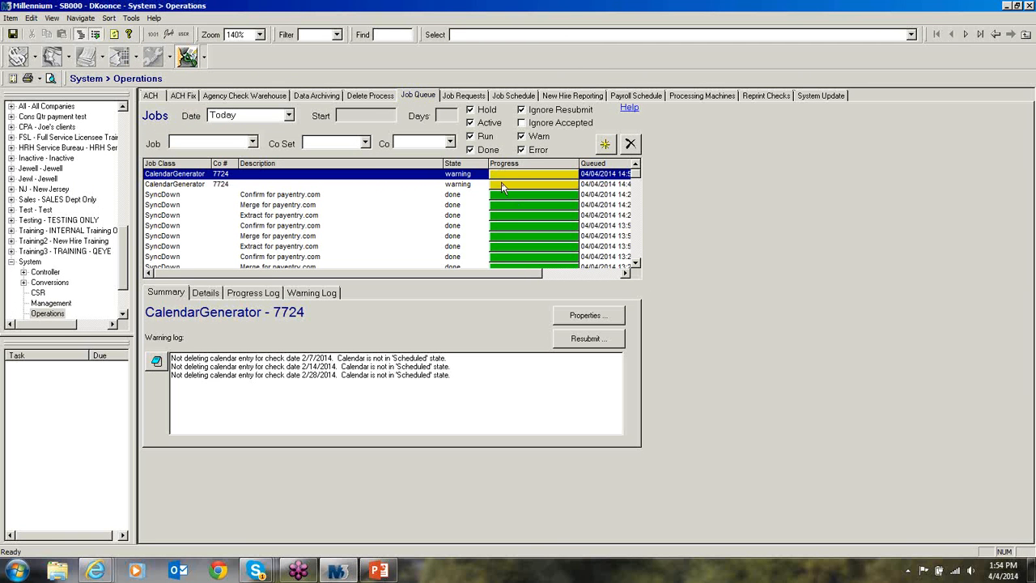
click(472, 152)
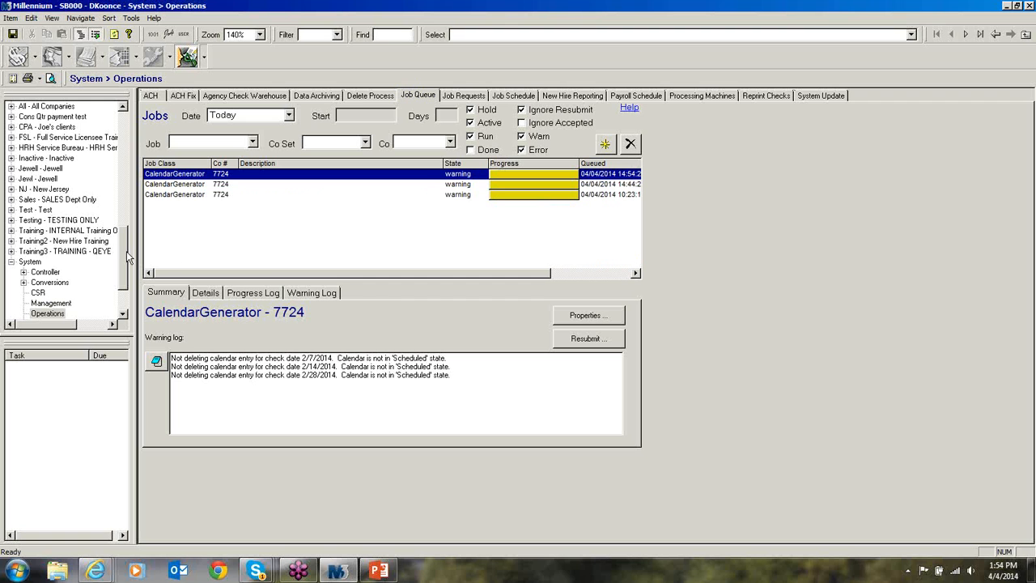
- Examine the batch details of the scheduled 02/14, 02/21, 02/28 and 03/07/2014 check dates in the training company's calendar
drag(125, 256, 125, 166)
click(96, 159)
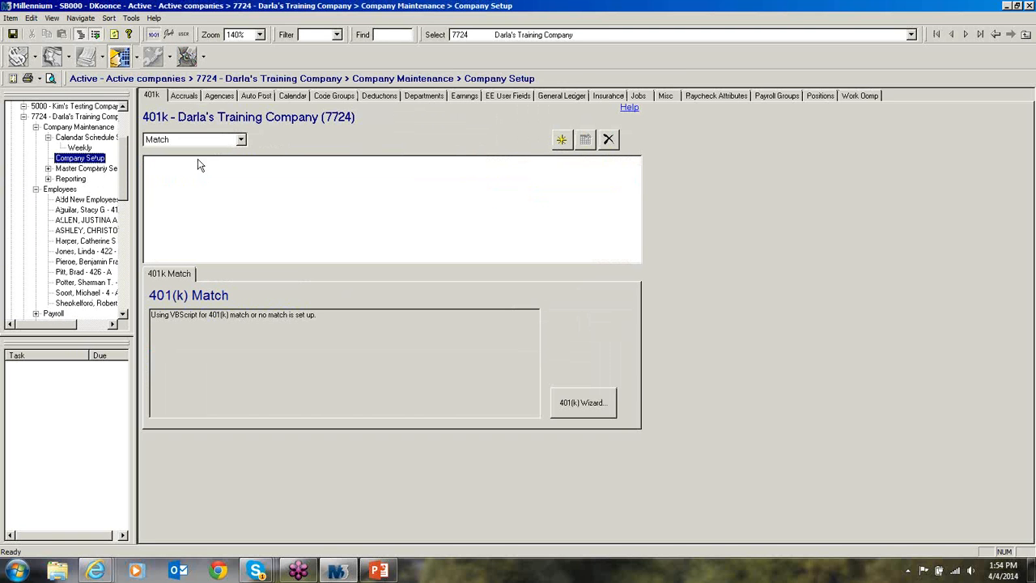
click(295, 96)
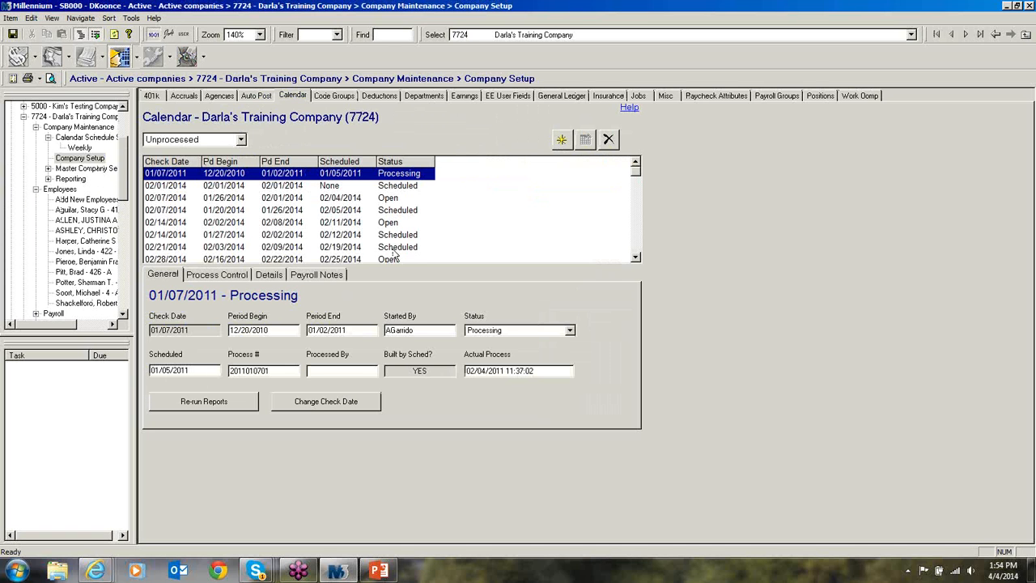
click(365, 261)
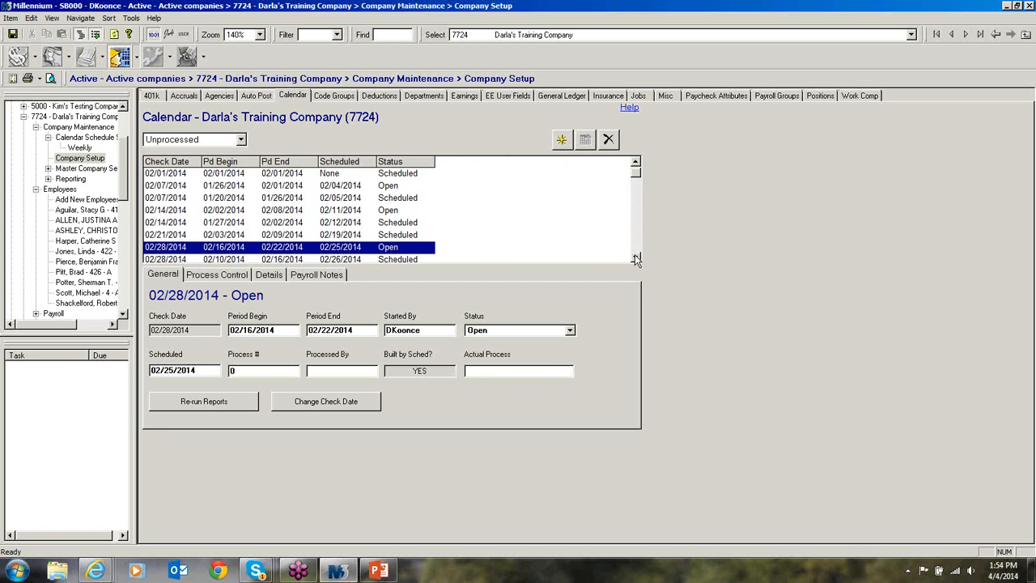
click(636, 257)
click(636, 257)
click(214, 200)
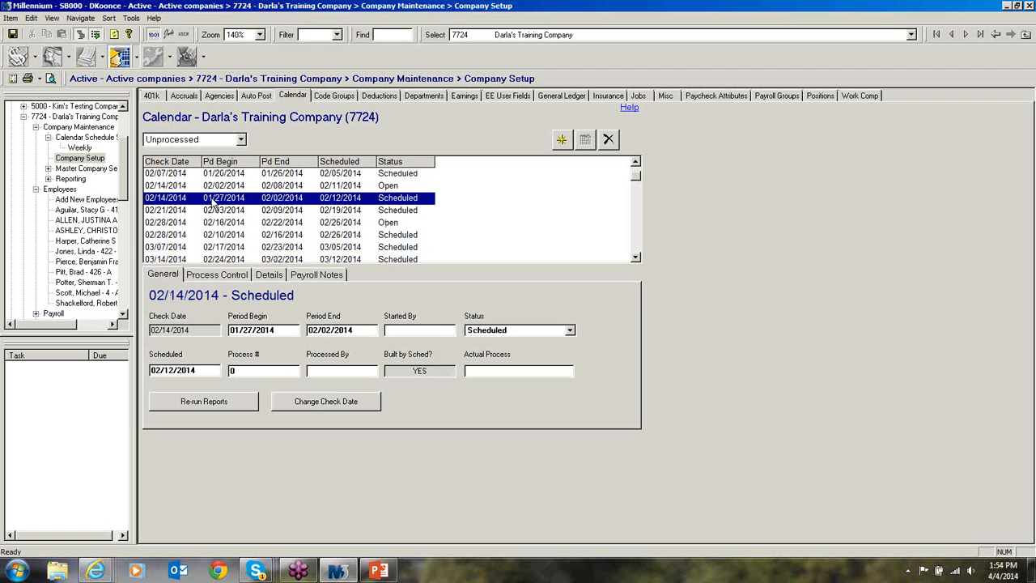
click(215, 276)
click(269, 276)
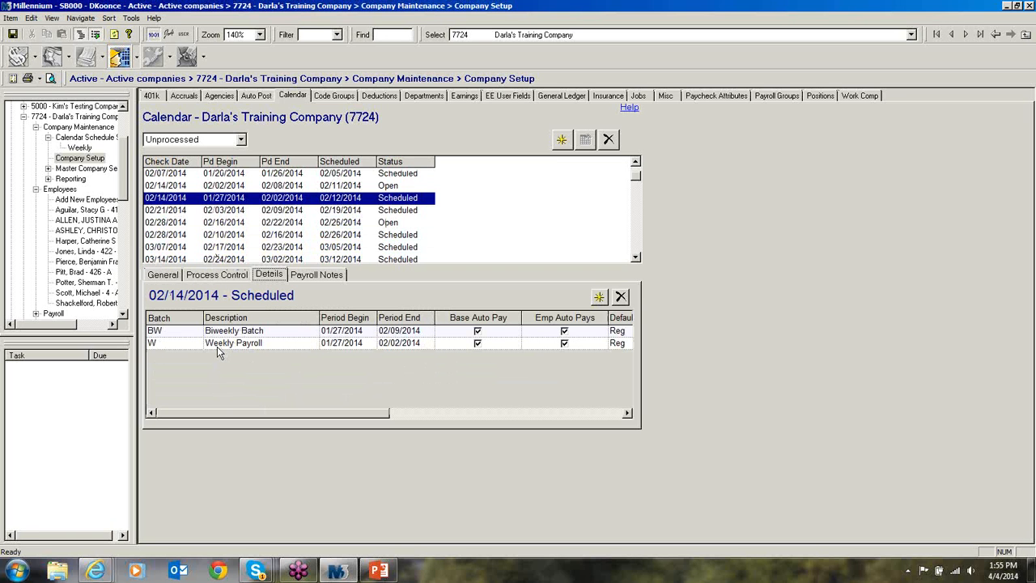
click(183, 212)
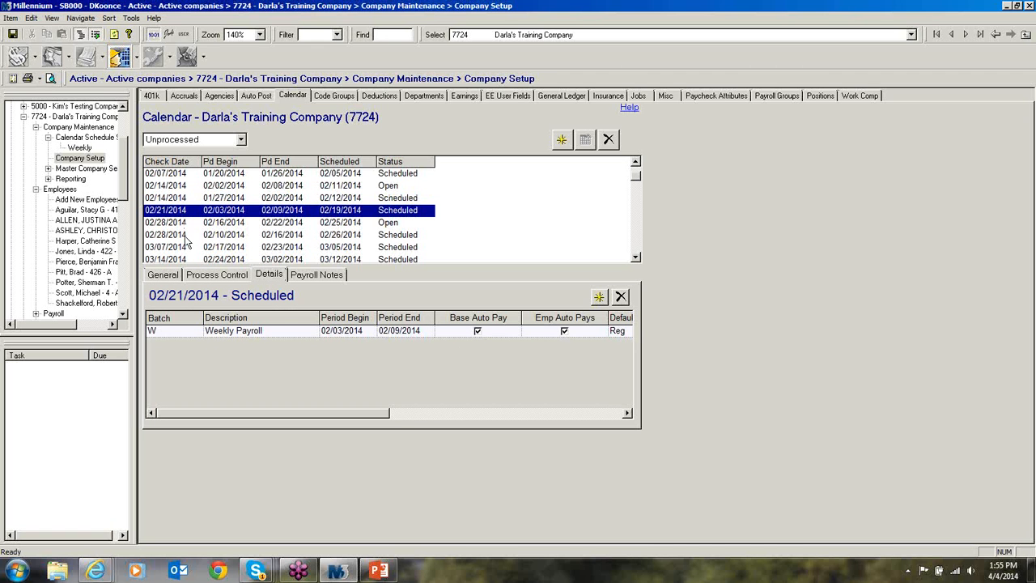
click(187, 236)
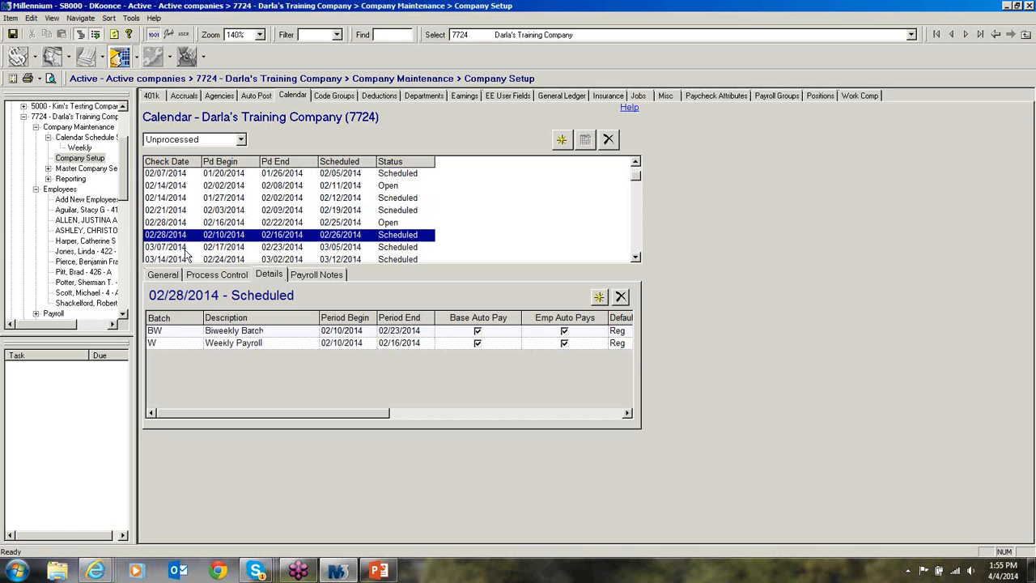
click(186, 249)
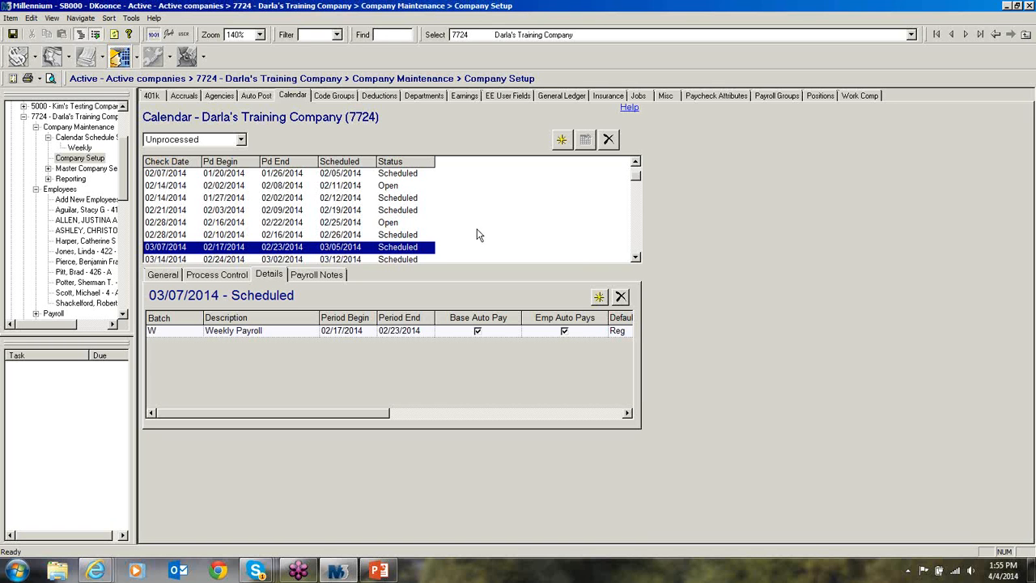
- Review the check settings of the BW - Biweekly Batch and the W - Weekly Payroll batch in the Weekly schedule's details
click(36, 190)
click(58, 138)
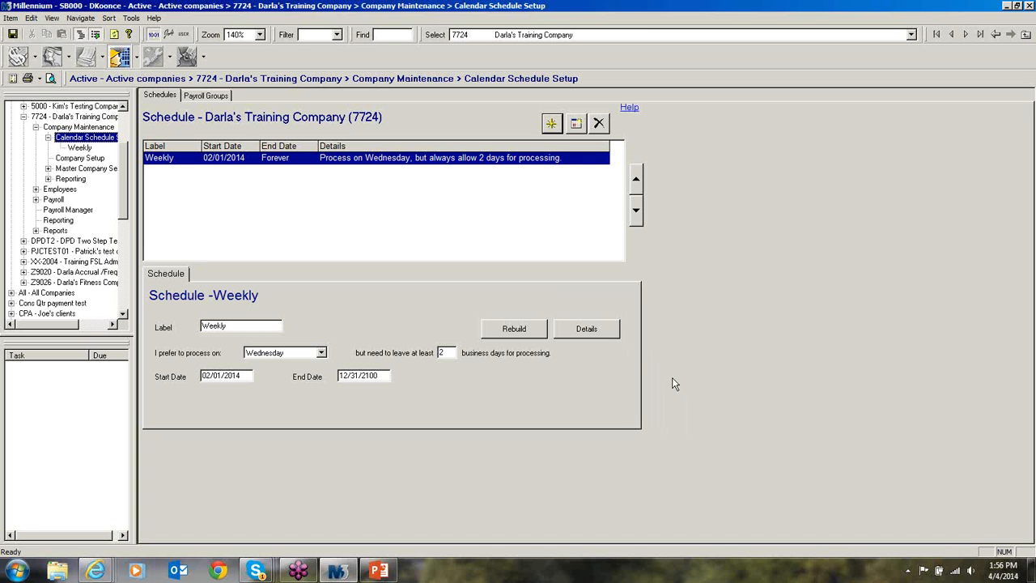
click(886, 397)
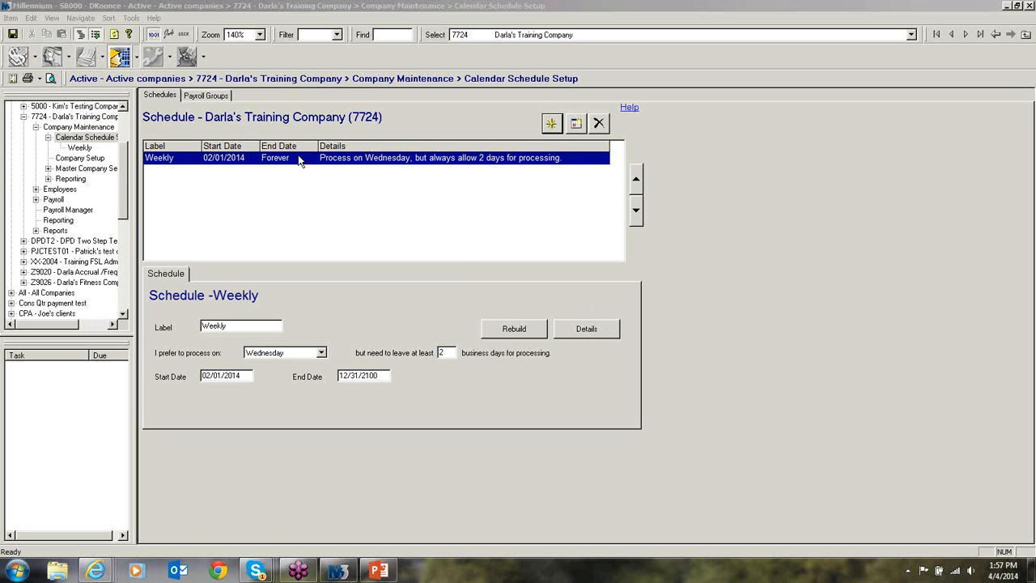
click(580, 330)
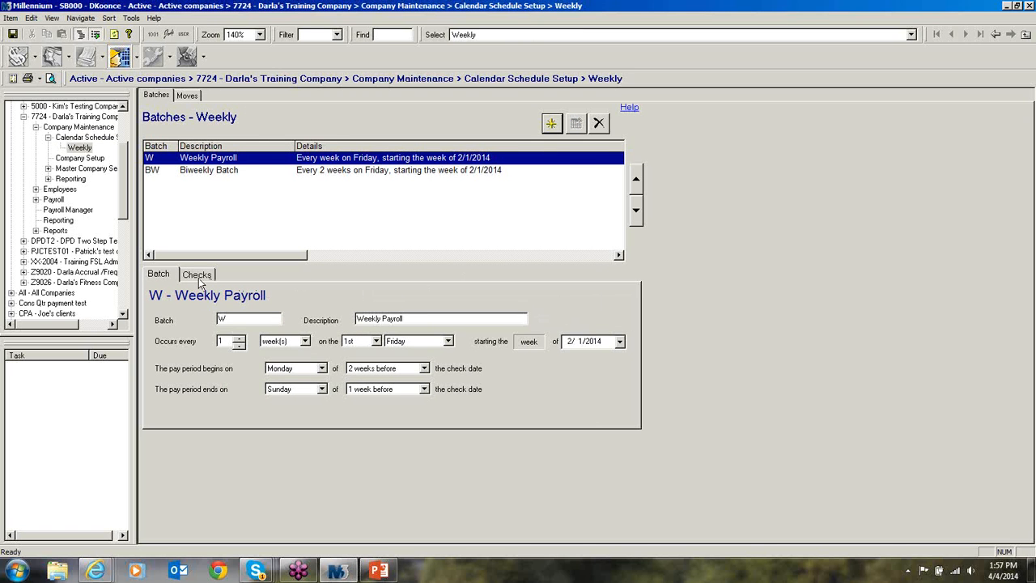
click(217, 173)
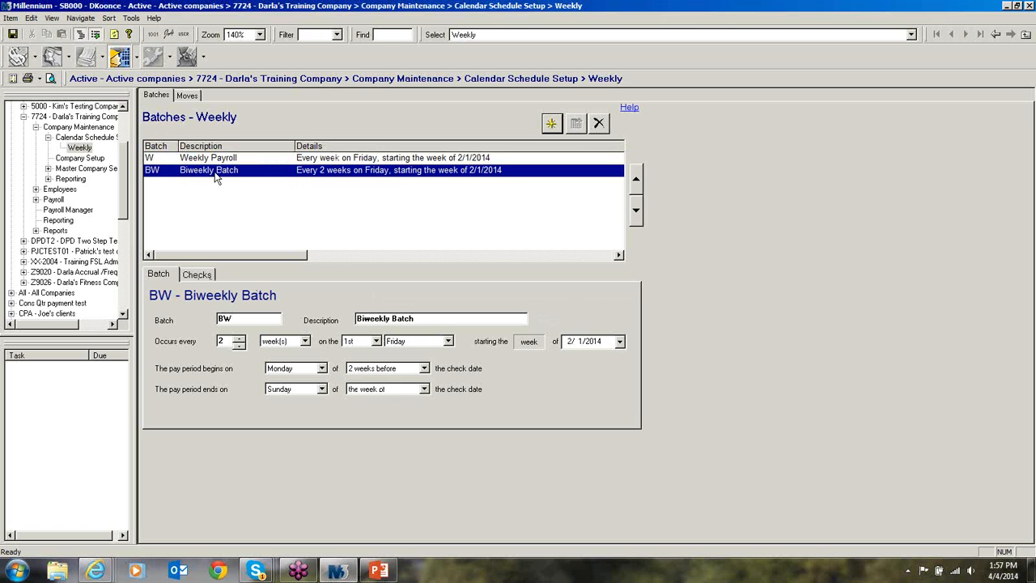
click(197, 275)
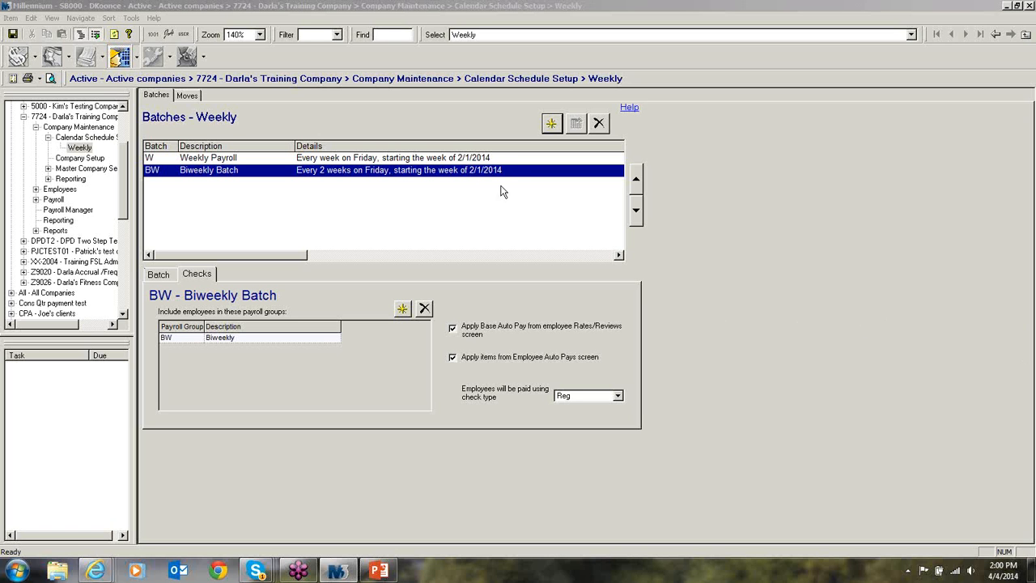
click(467, 162)
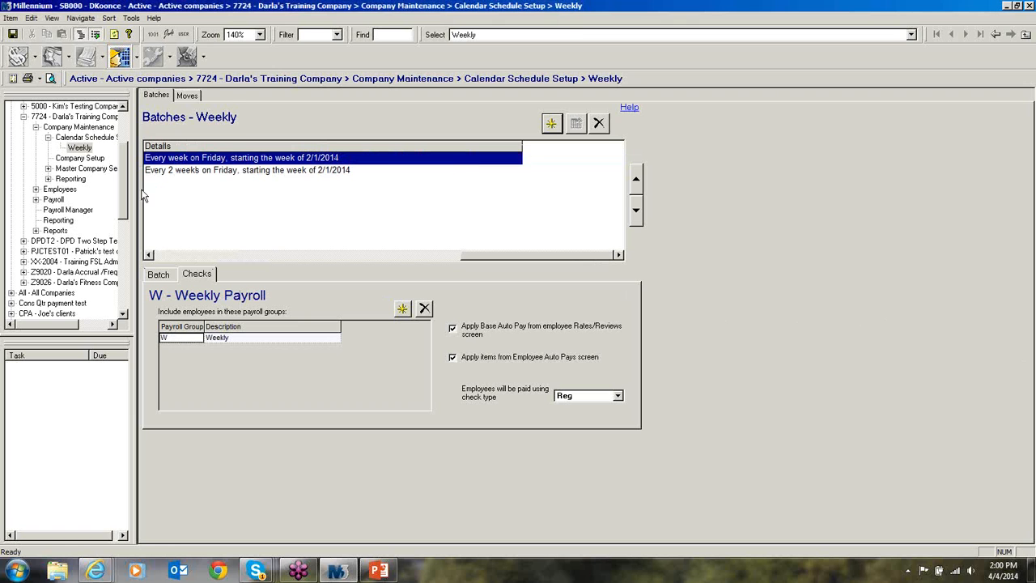
- Delete the Weekly calendar schedule and the Active, BW and W payroll groups from the training company
click(89, 139)
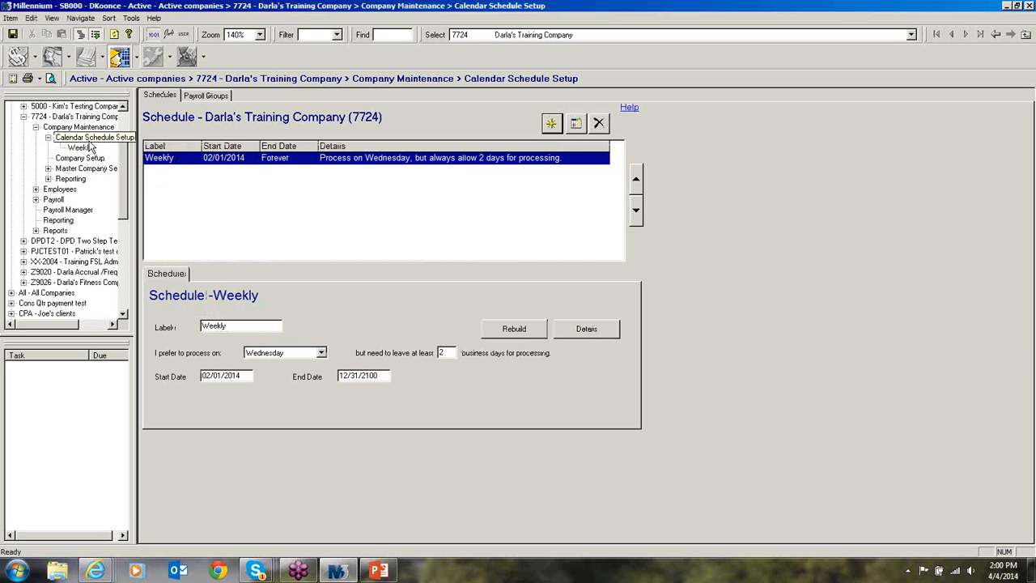
click(599, 125)
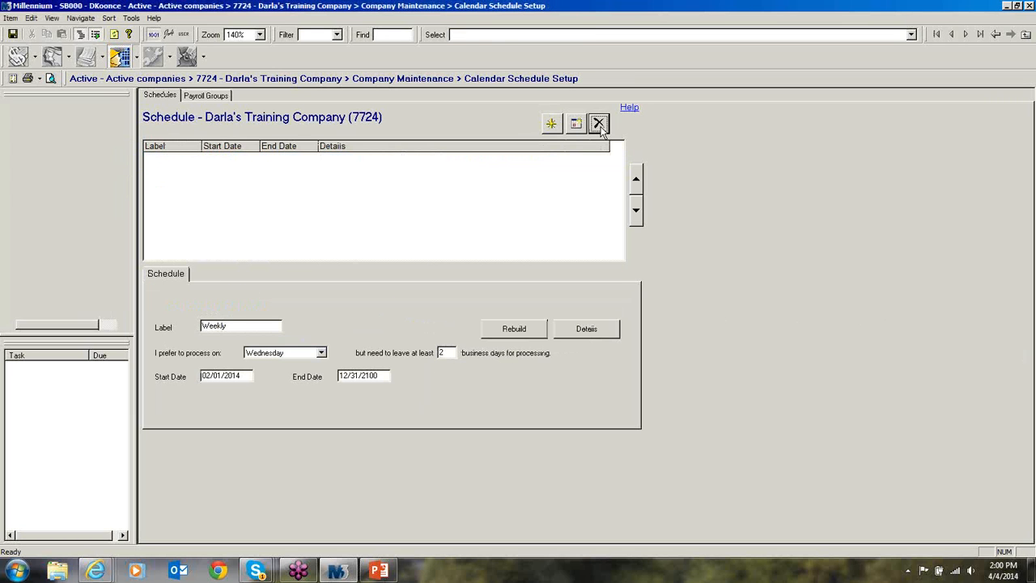
click(217, 96)
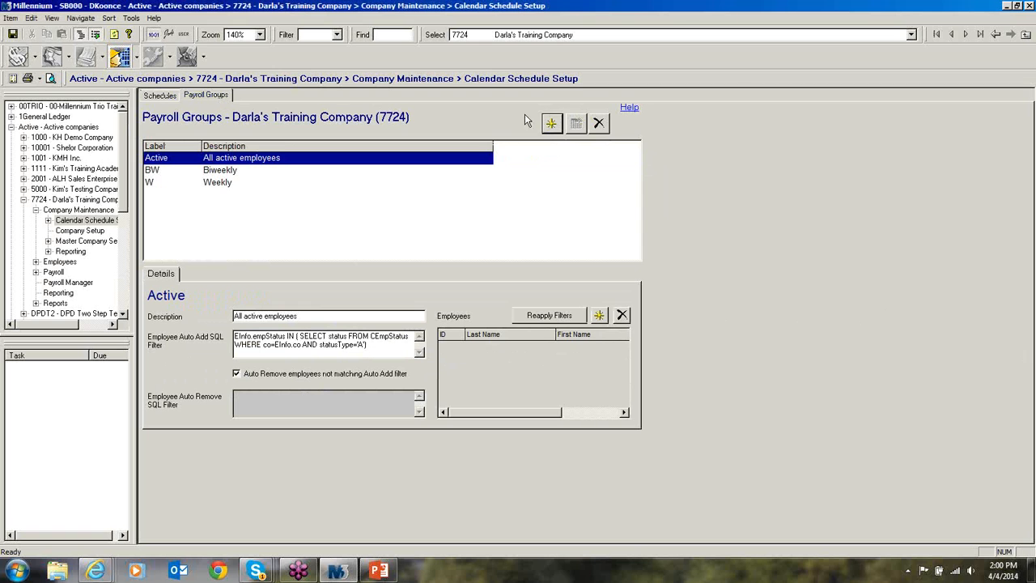
click(599, 124)
click(599, 124)
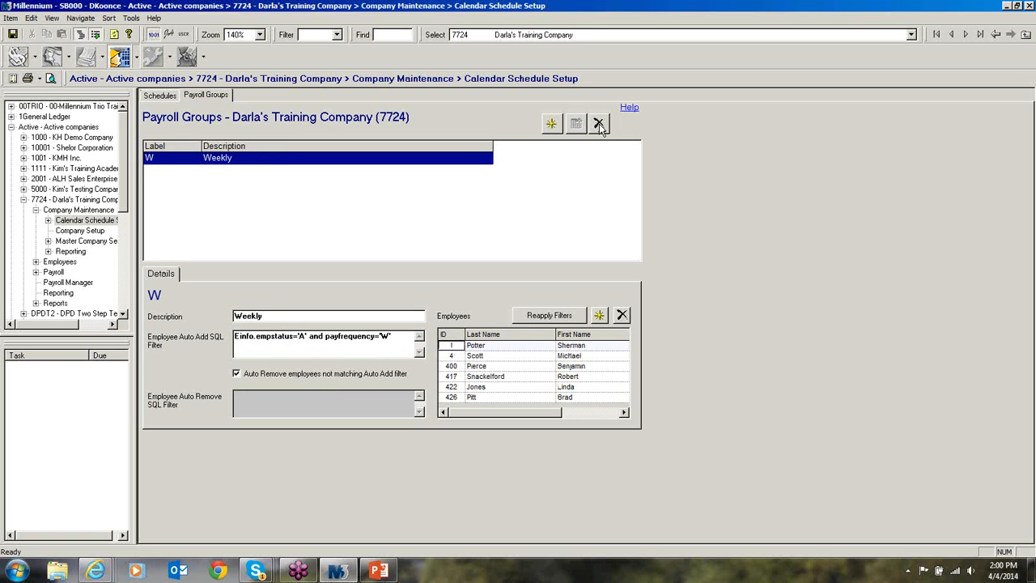
click(599, 124)
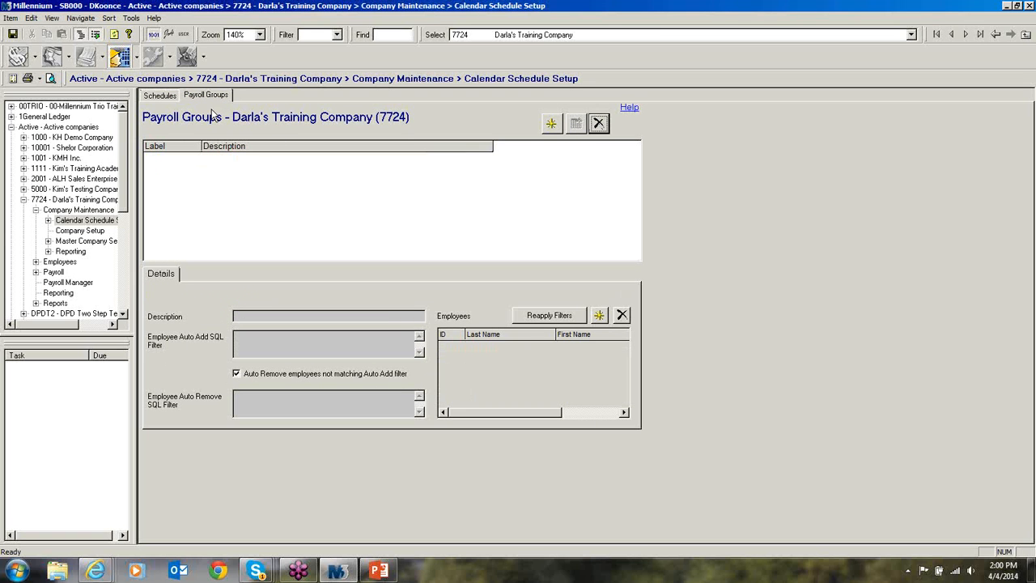
click(117, 221)
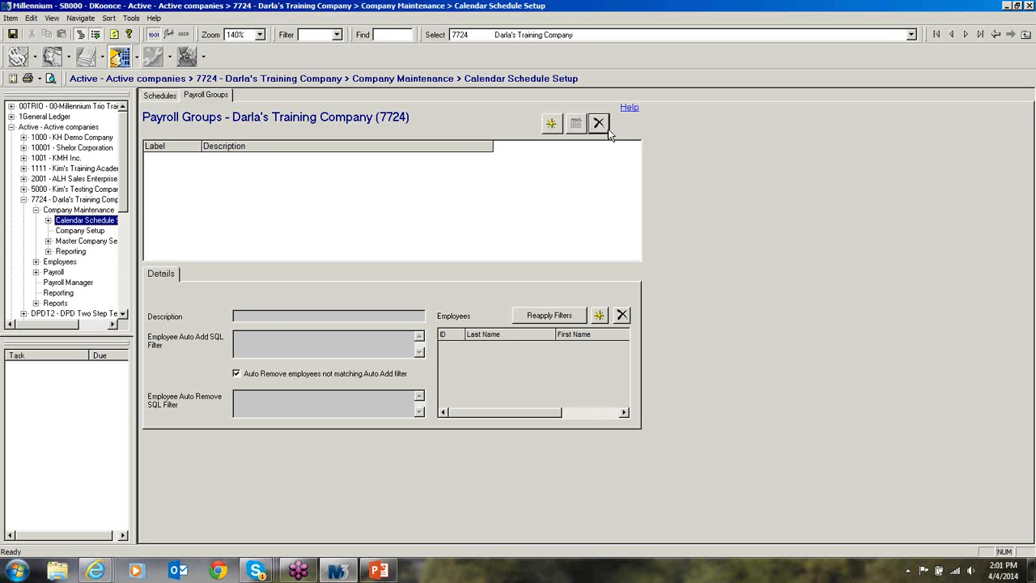
click(971, 81)
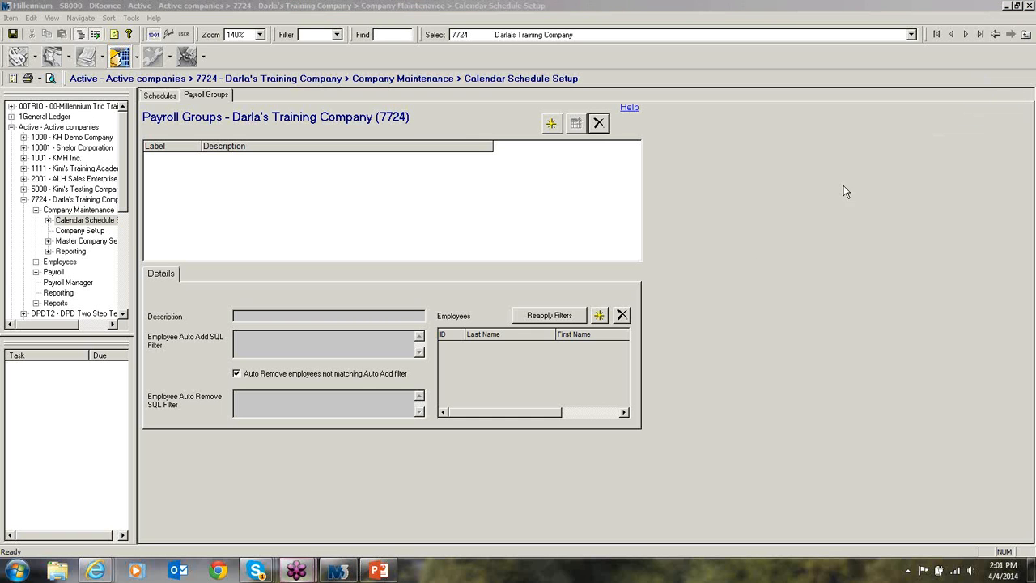
click(618, 327)
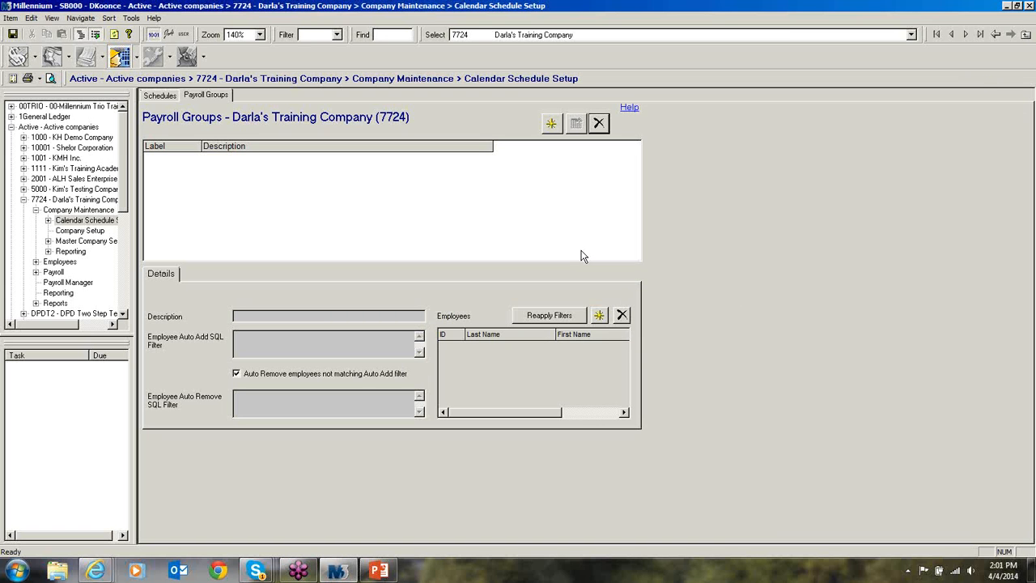
- Start a new calendar schedule with the wizard, choosing Weekly frequency and allowing at least 4 days to process a payroll
click(160, 96)
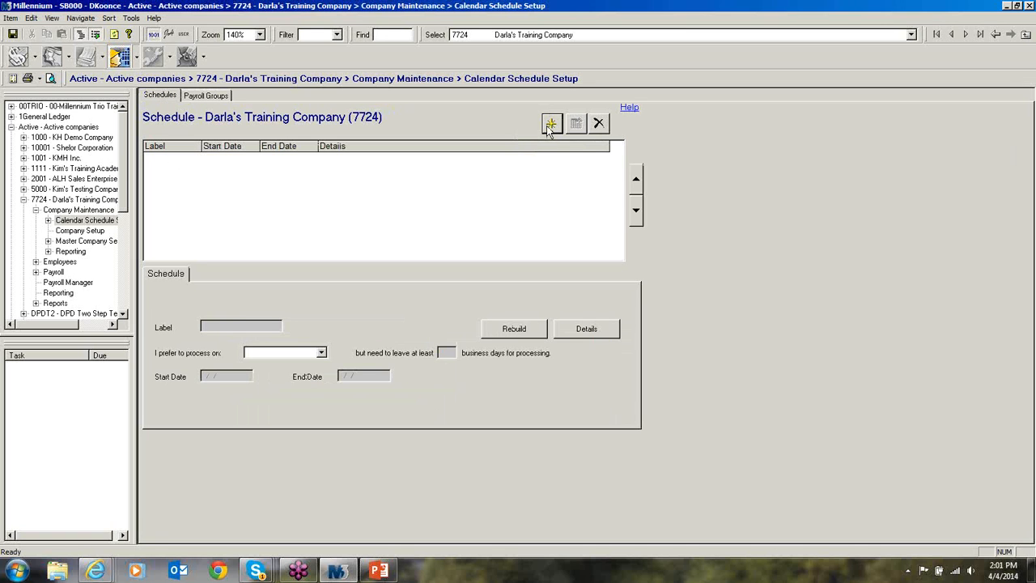
click(48, 221)
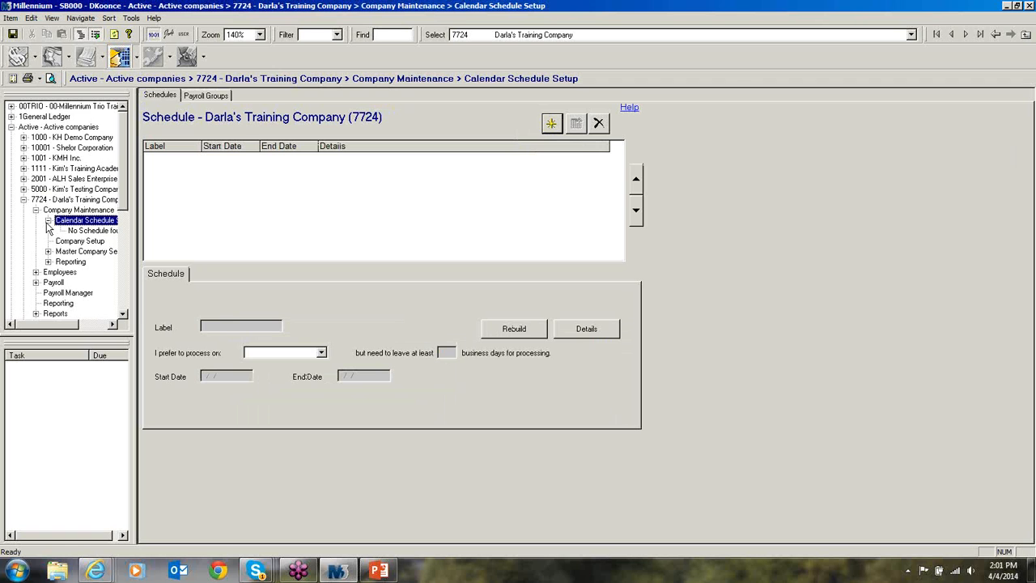
click(549, 125)
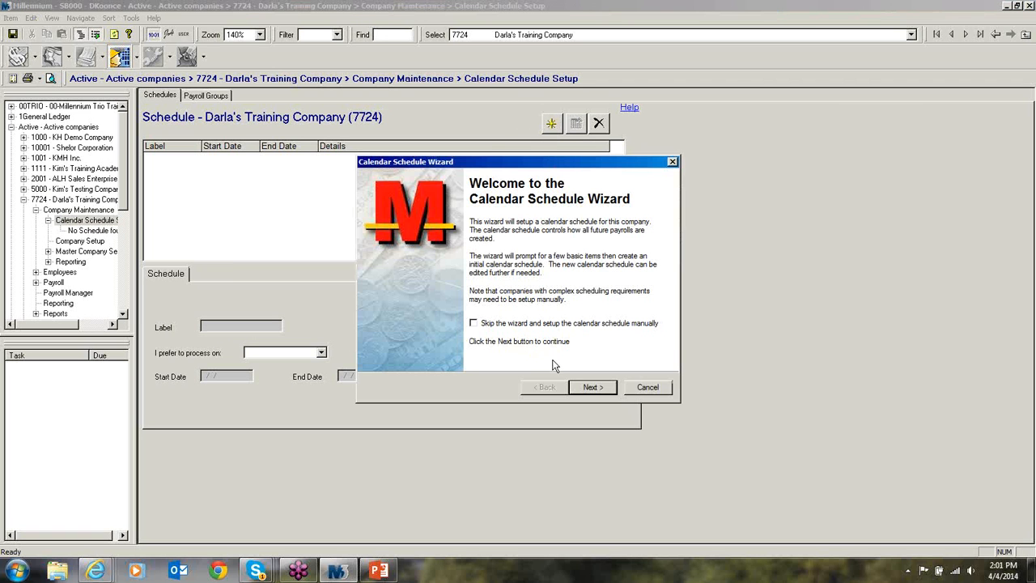
click(601, 388)
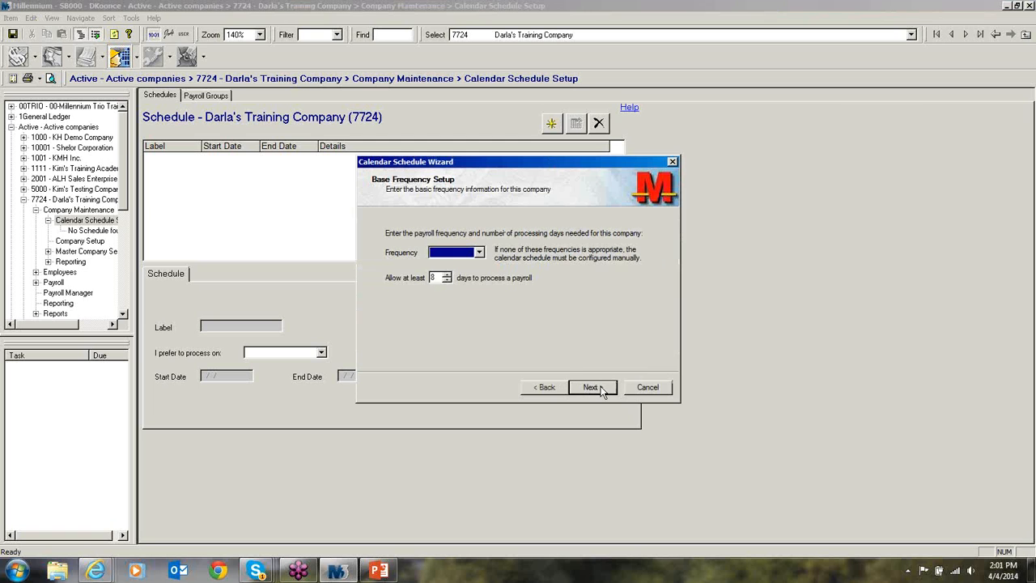
click(479, 253)
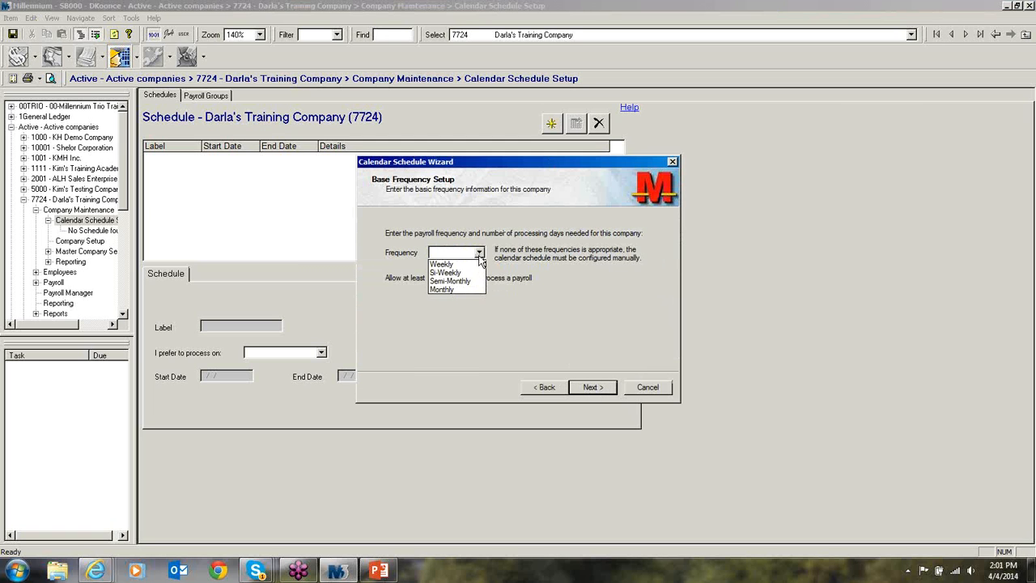
click(475, 264)
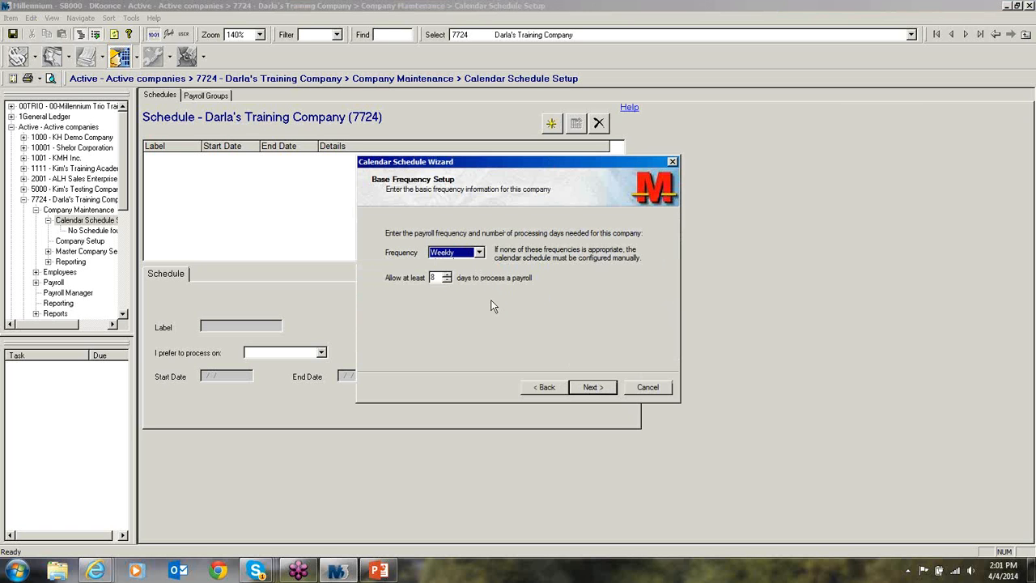
click(447, 280)
click(447, 280)
click(446, 280)
click(447, 280)
click(447, 281)
click(447, 281)
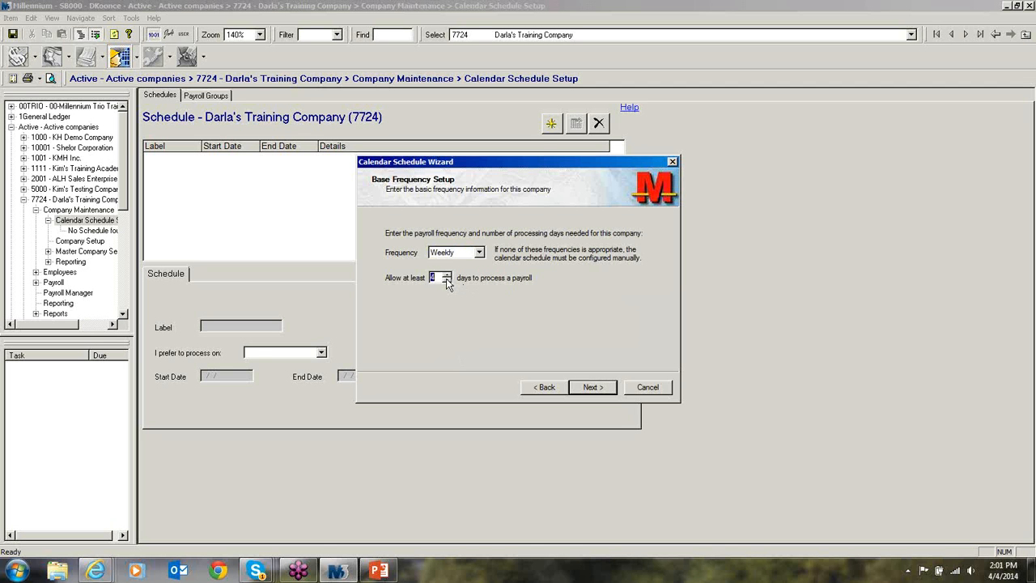
- Set the wizard's First Check Date to 4/4/2014 and First Period Start Date to 3/24/2014
click(592, 387)
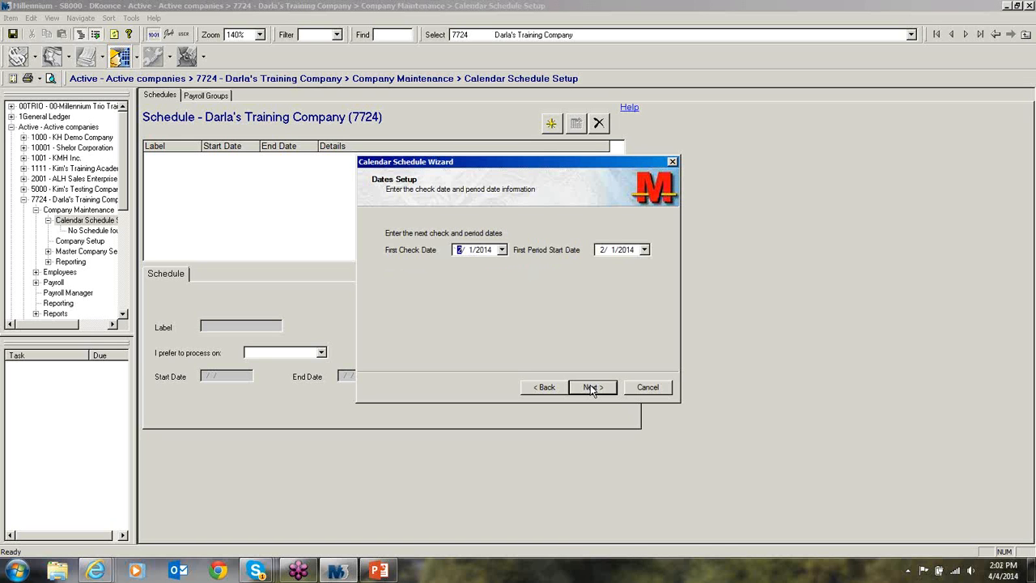
click(502, 250)
click(486, 267)
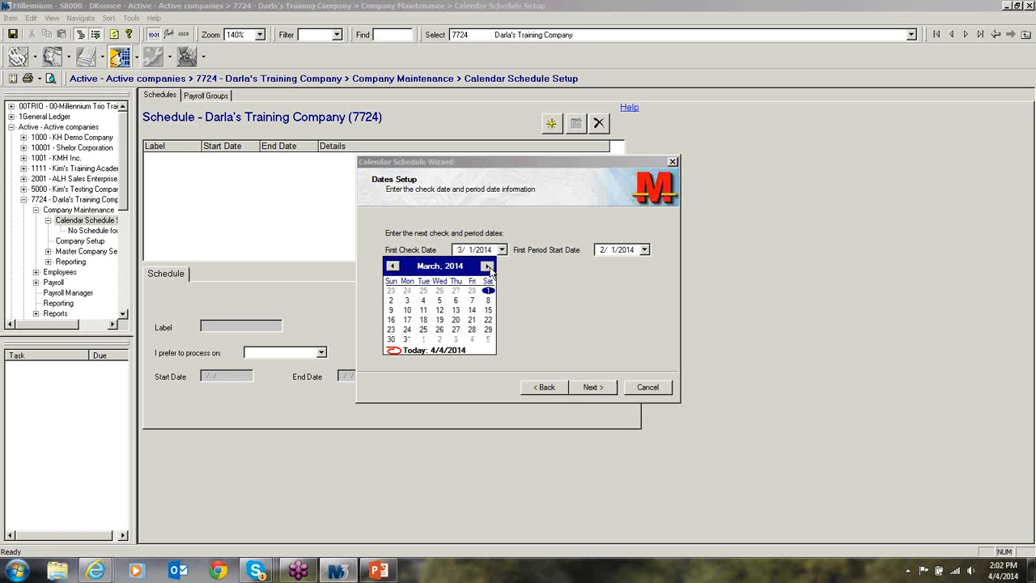
click(487, 267)
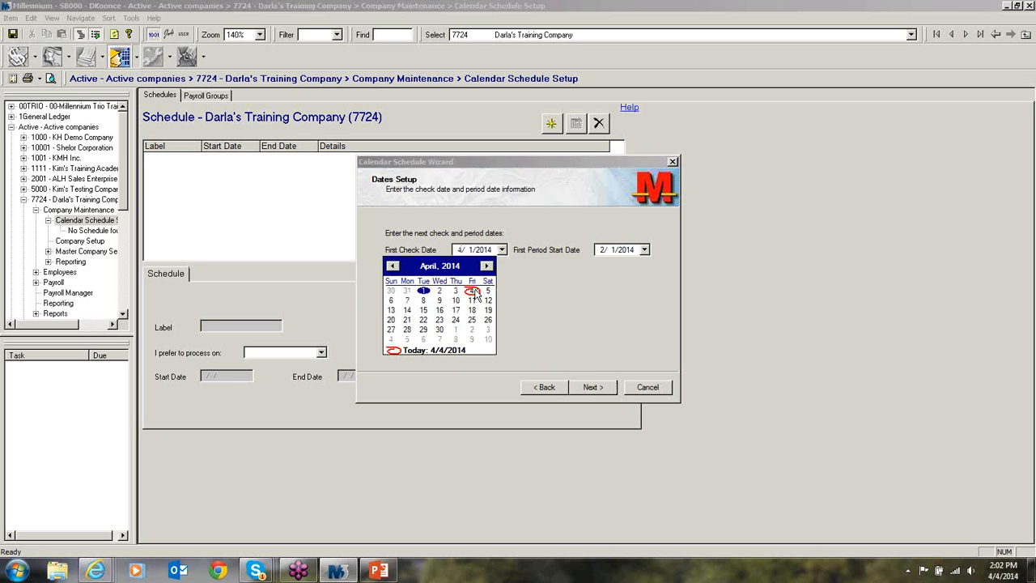
click(472, 291)
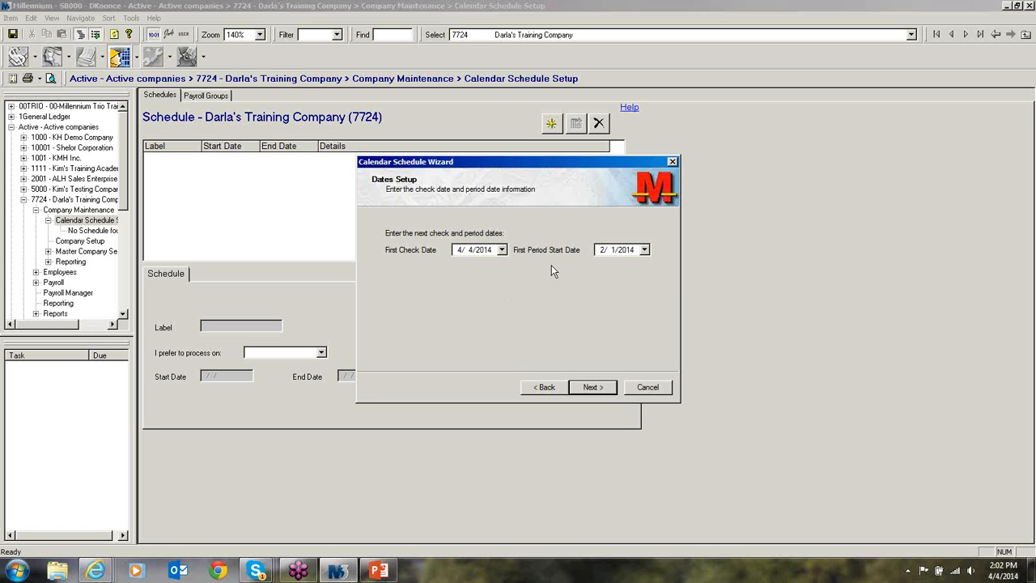
click(644, 251)
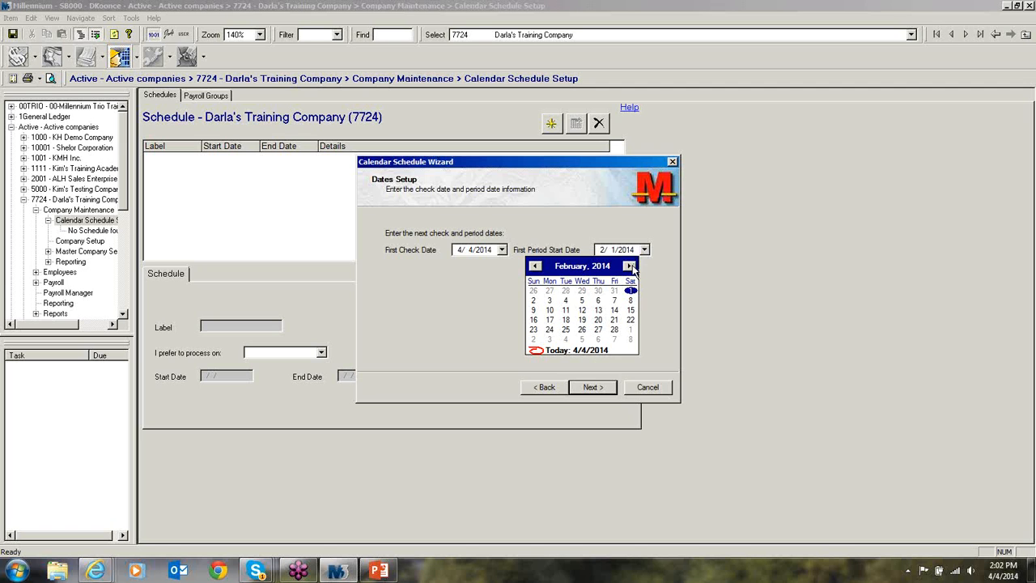
click(631, 267)
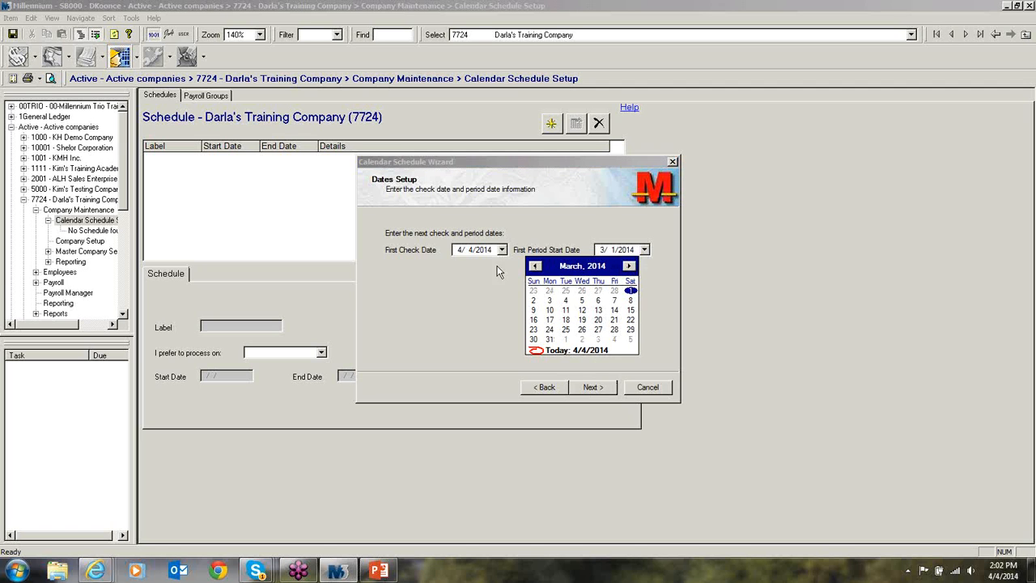
click(462, 272)
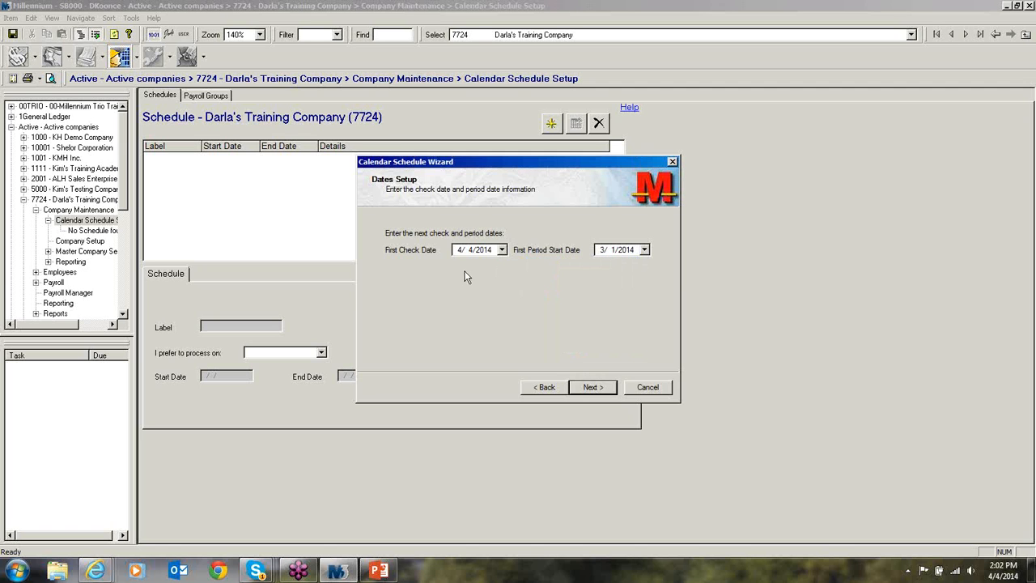
click(645, 250)
click(592, 387)
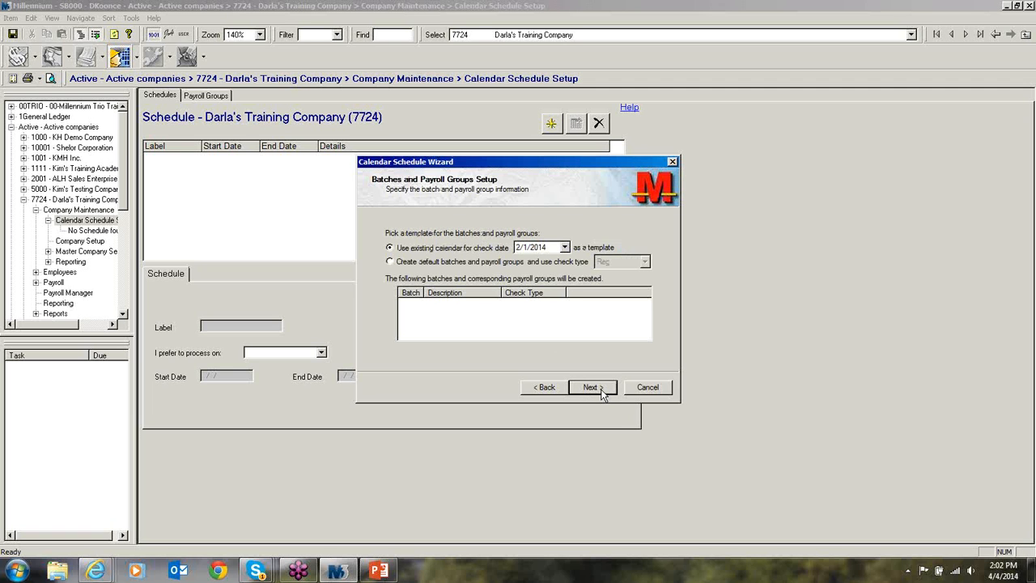
- Create default batches and payroll groups using check type Reg, and finish the wizard to create the Weekly schedule
click(394, 263)
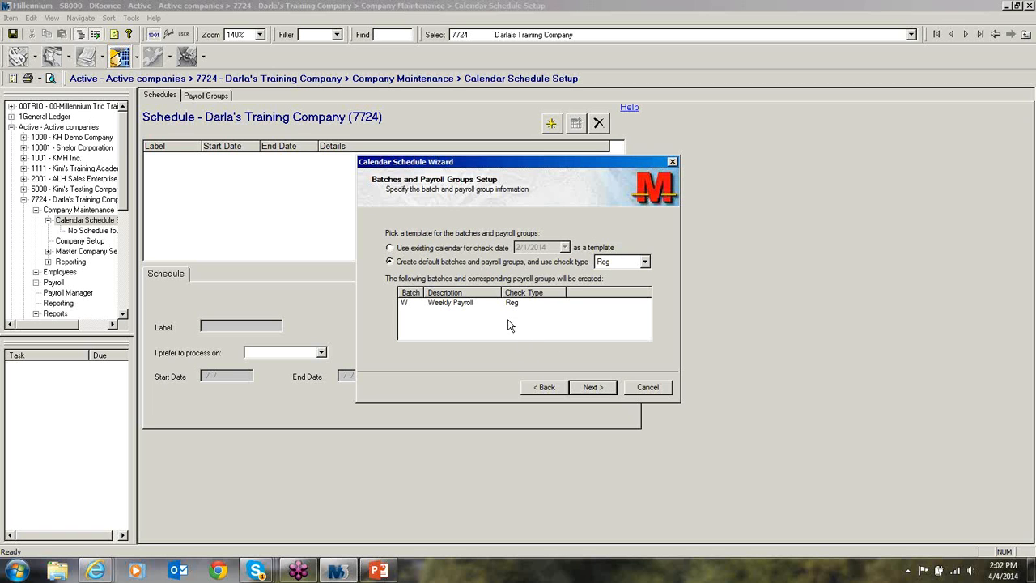
click(593, 388)
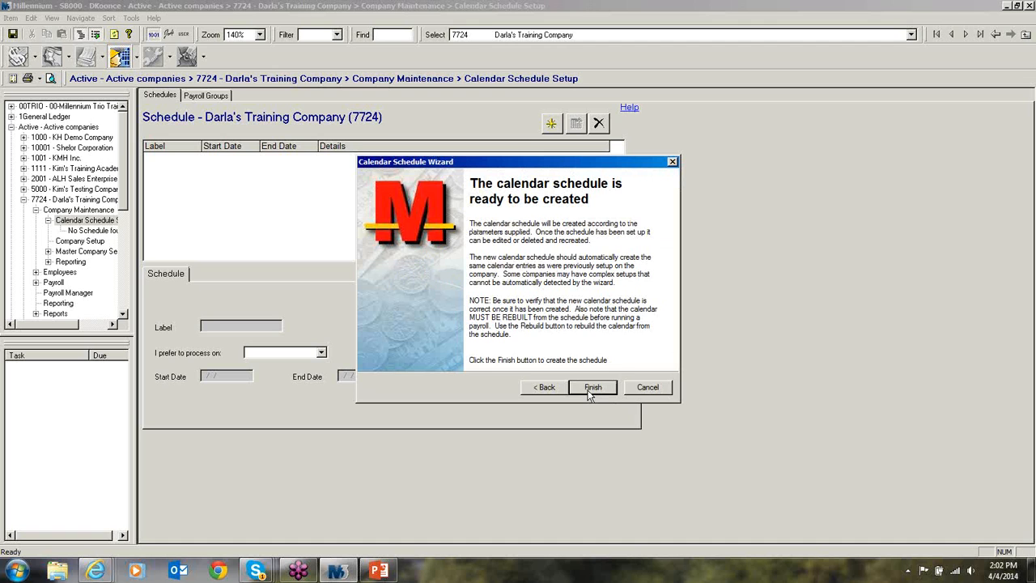
click(592, 388)
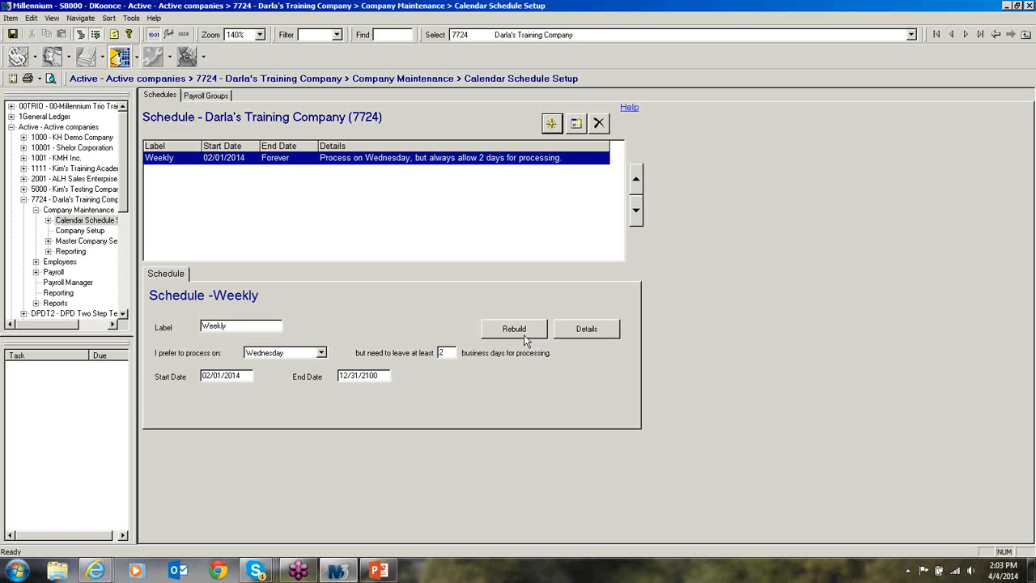
- Review the W - Weekly Payroll batch's check settings, recurrence and pay period rules, and the schedule's NonBusinessDay move
click(612, 337)
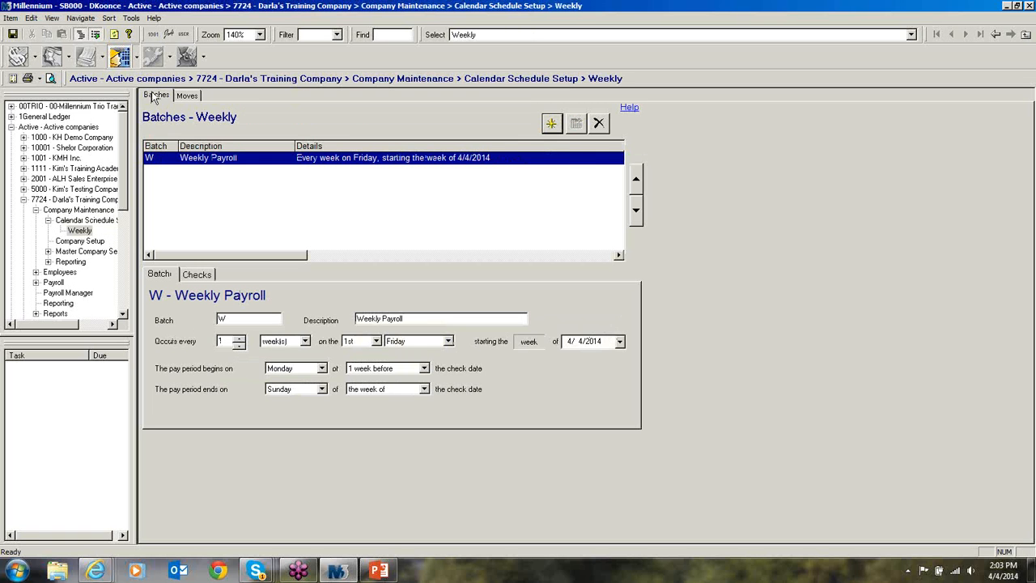
click(197, 278)
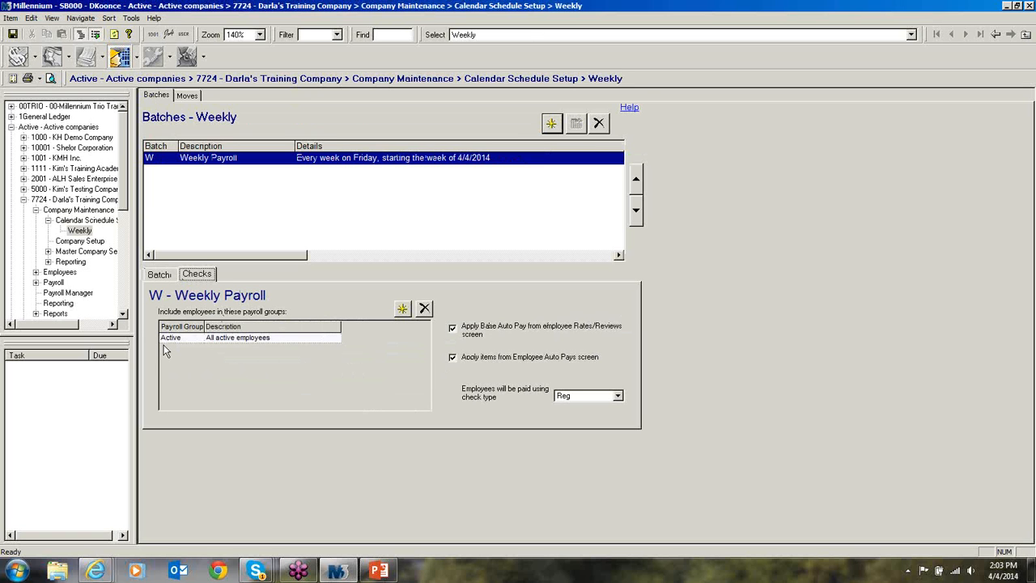
click(160, 274)
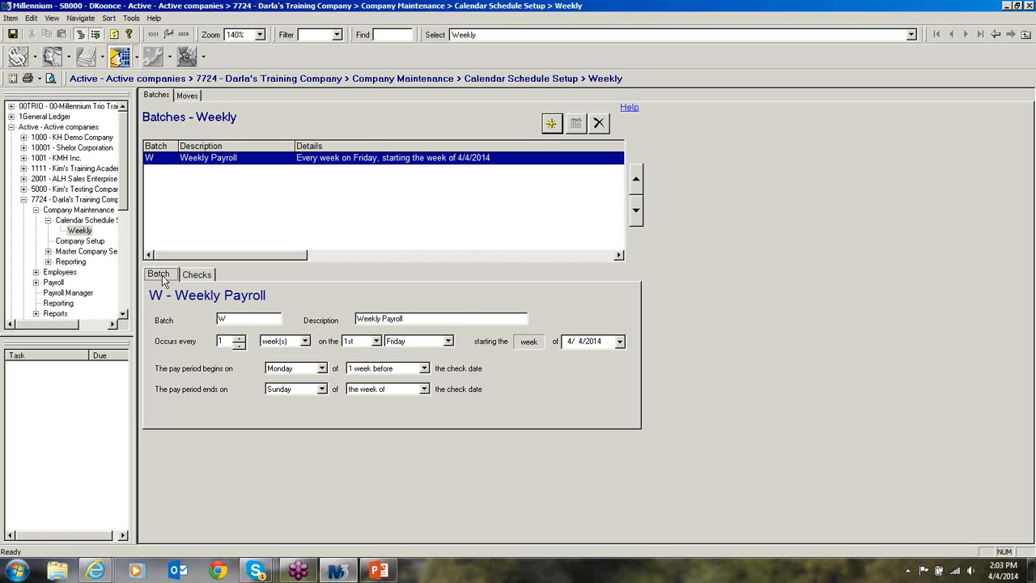
click(187, 97)
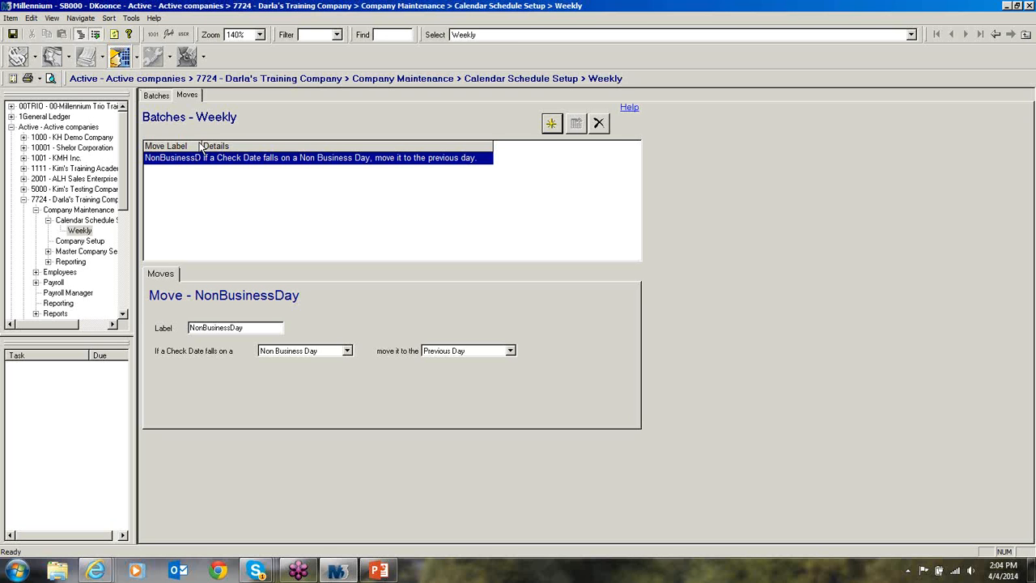
click(157, 96)
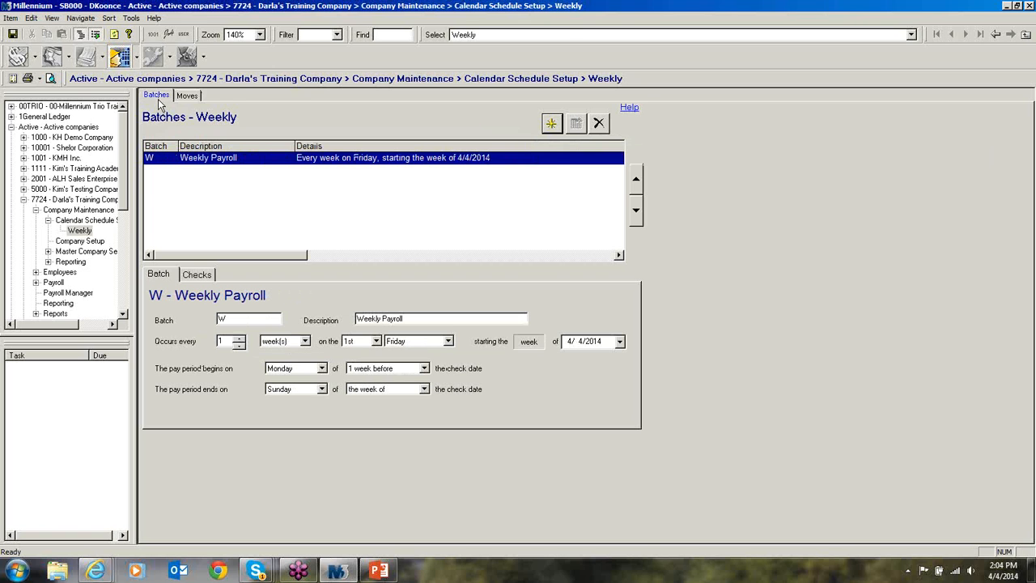
- Rebuild the training company's calendar from the Weekly schedule, confirming with YES
click(83, 223)
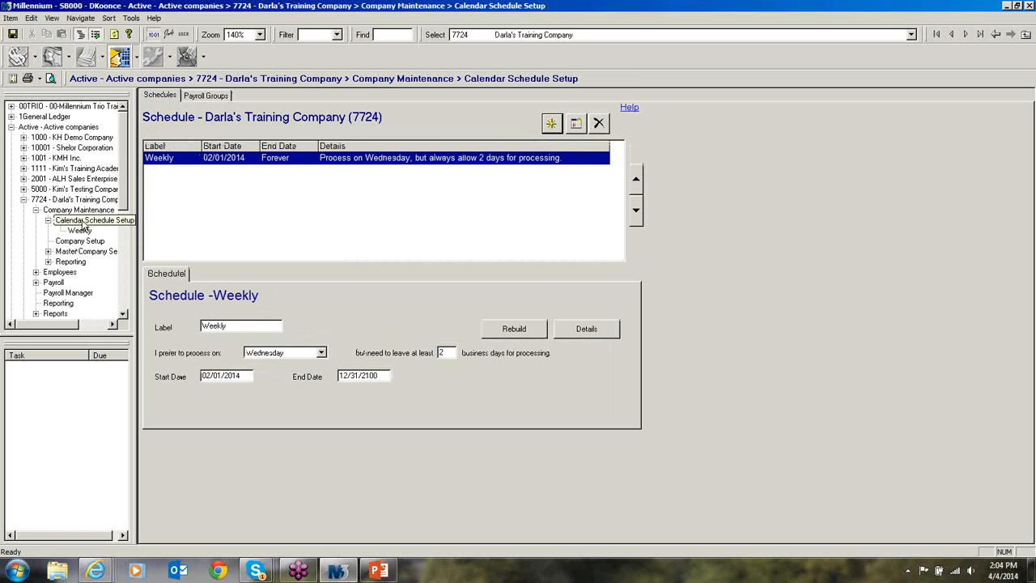
click(515, 329)
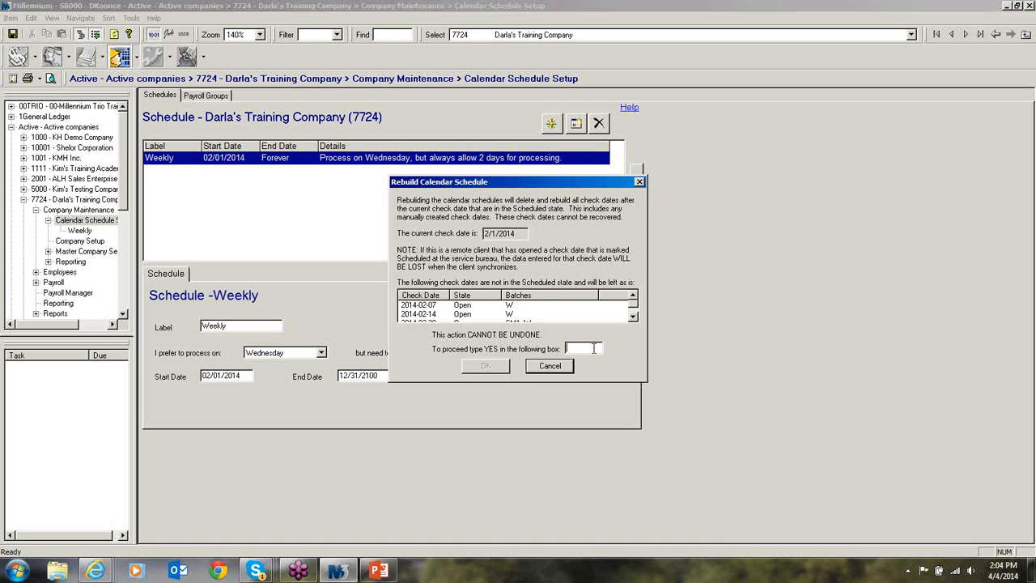
text(YES)
click(498, 367)
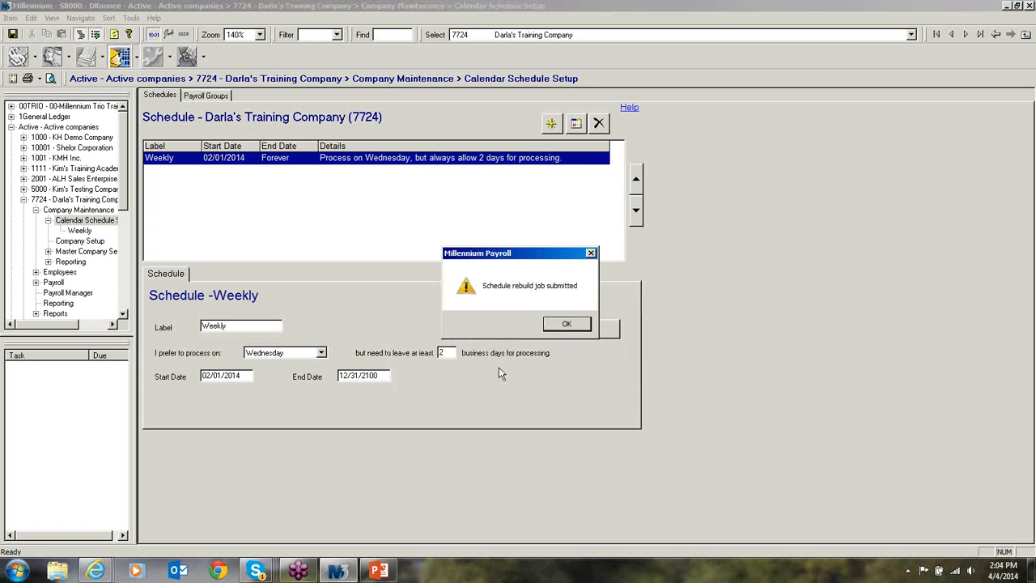
click(565, 326)
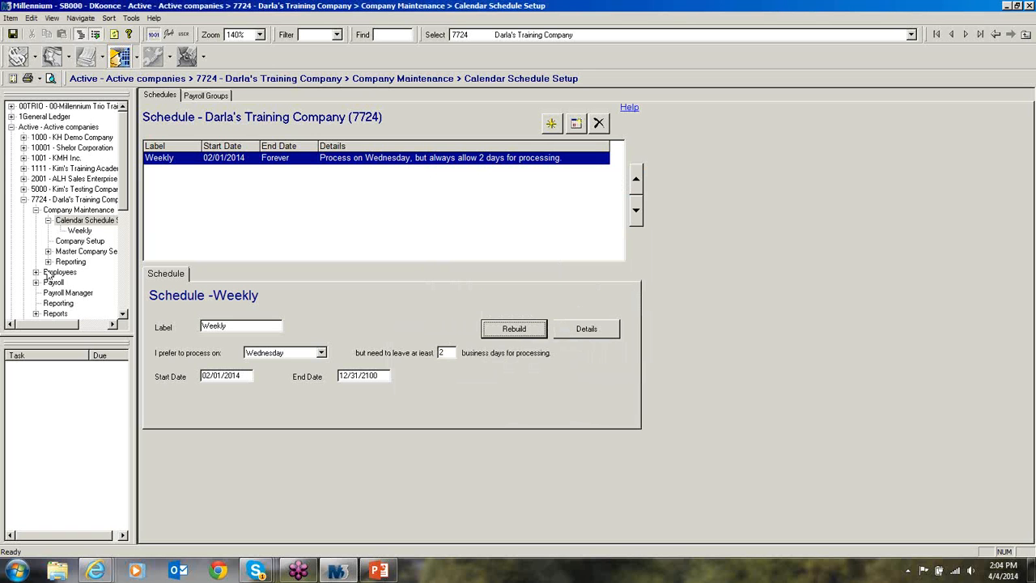
- Examine the unprocessed check dates from February 2014 onward in the training company's calendar, including the 04/04/2014 entry
click(80, 241)
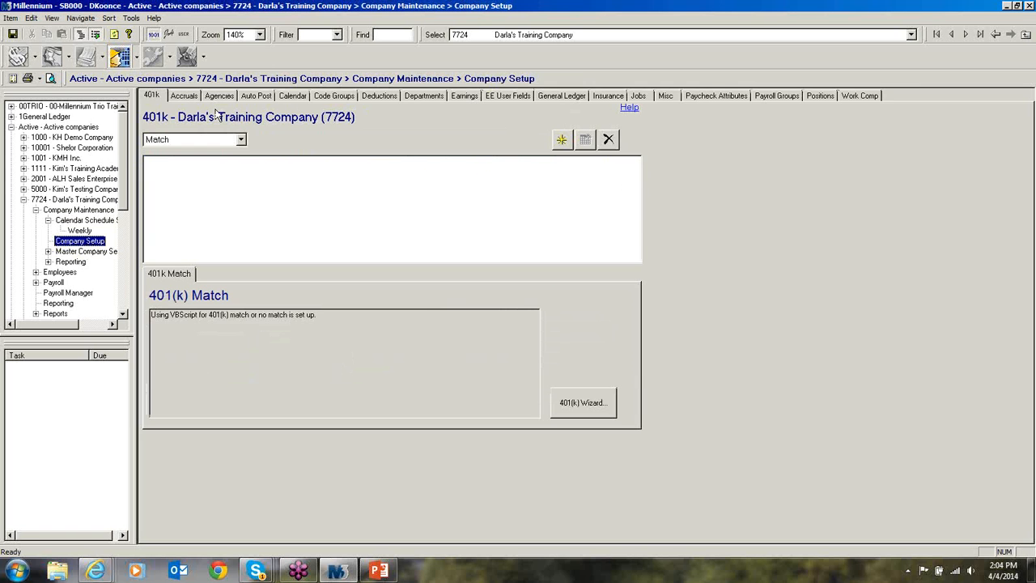
click(291, 95)
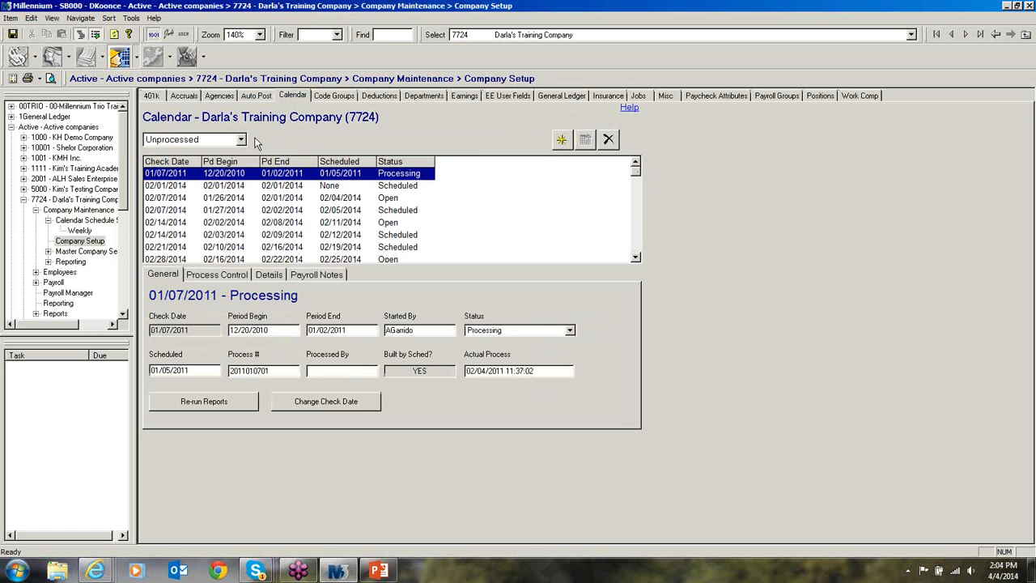
click(257, 224)
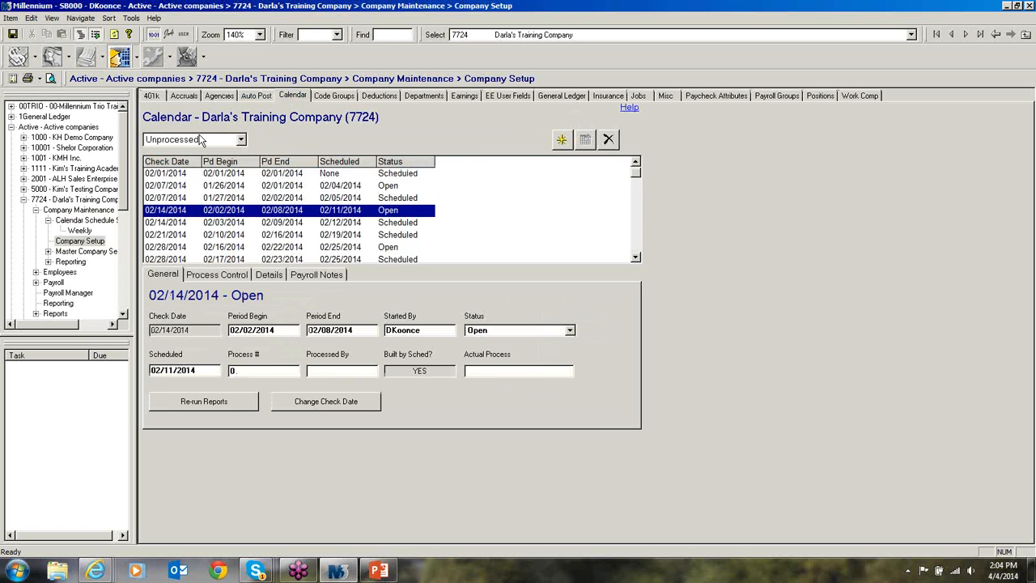
scroll(234, 243, down, 3)
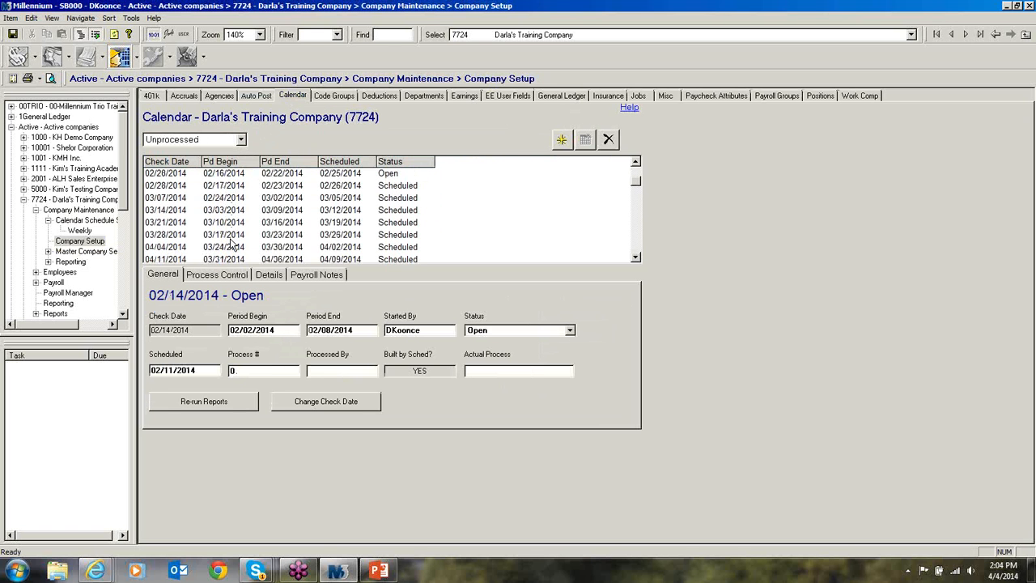
click(202, 224)
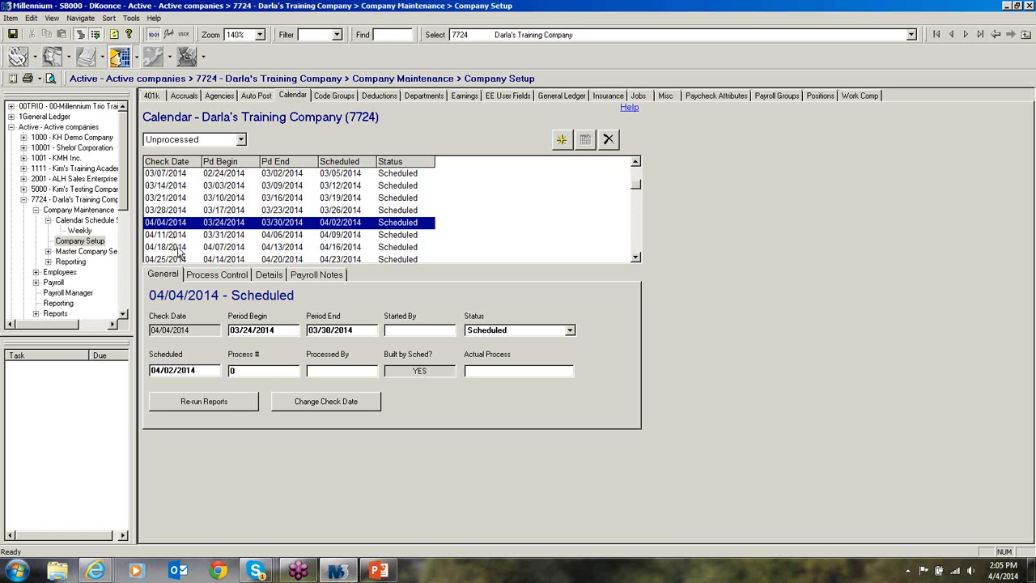
scroll(179, 253, down, 1)
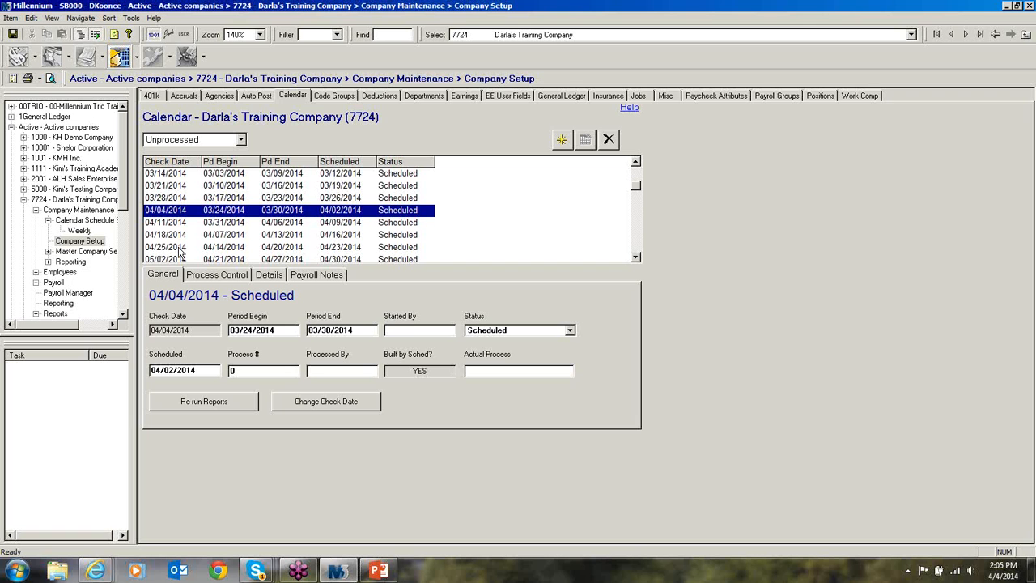
- Examine the batch details of the 04/04/2014 and 04/25/2014 check dates and the scheduled dates through July 2014
click(266, 276)
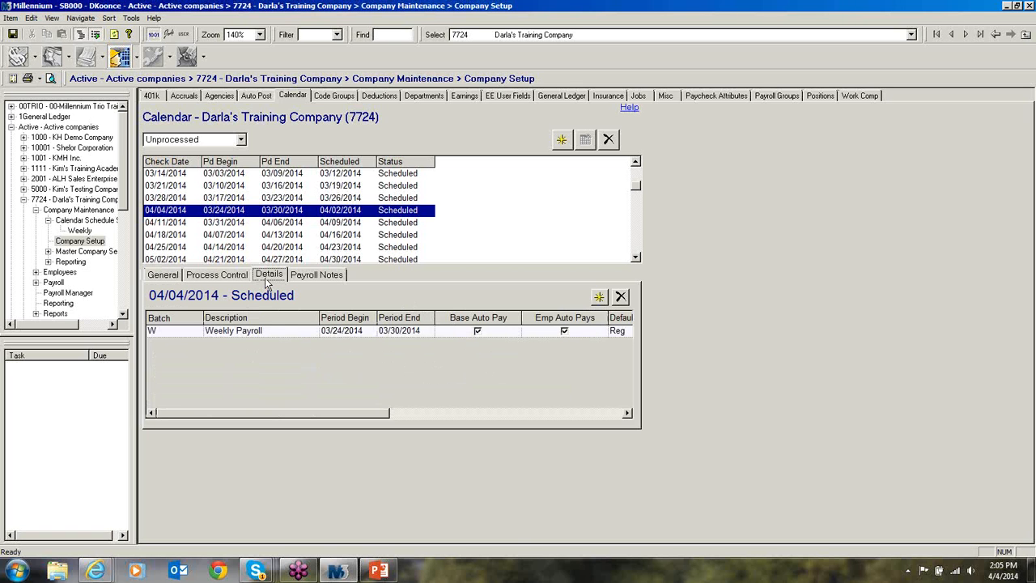
click(234, 246)
scroll(235, 255, down, 6)
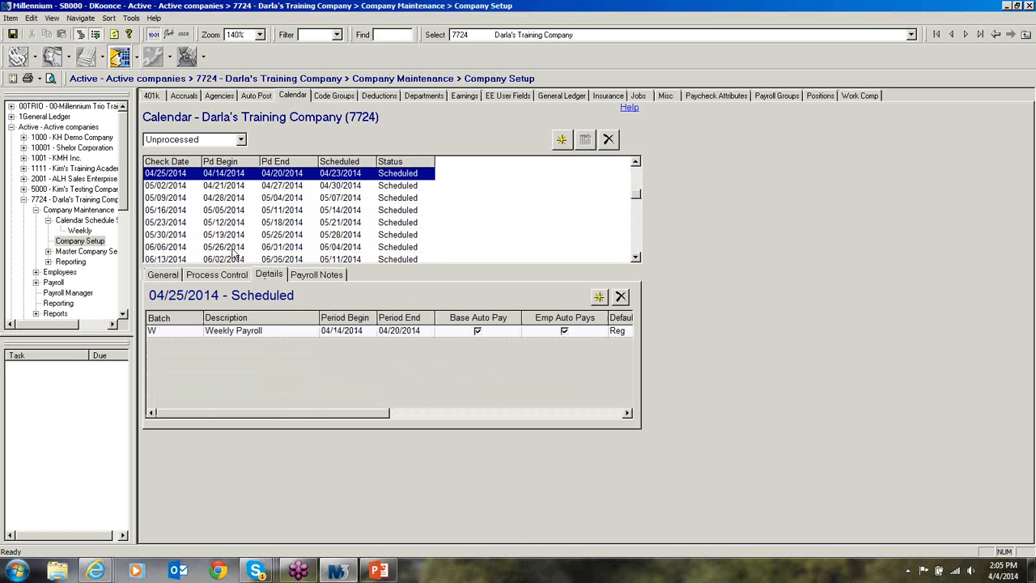
scroll(235, 255, down, 6)
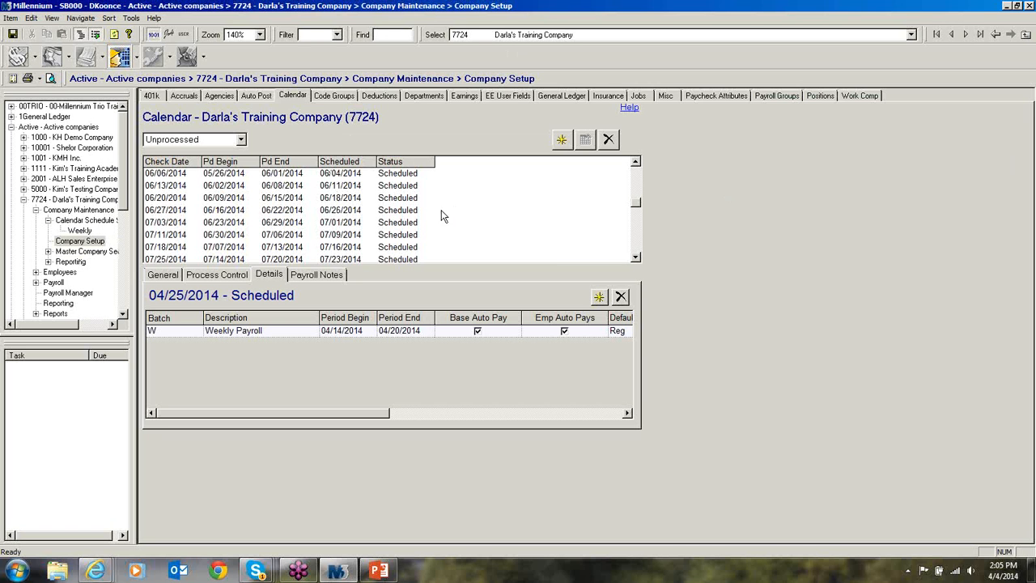
click(48, 220)
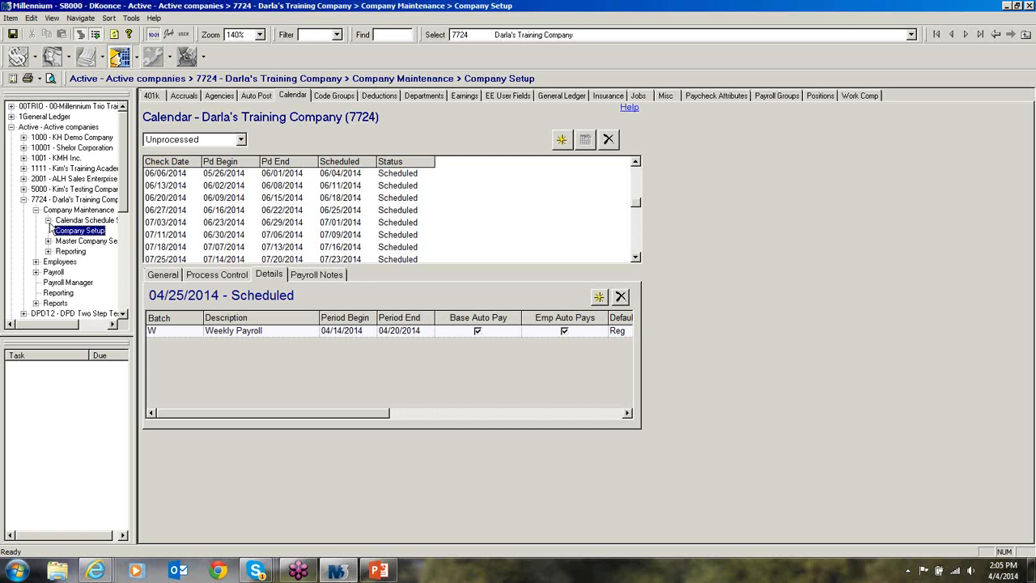
- Set the payroll check date to 4/18/2014 for Darla's Training Company
click(35, 272)
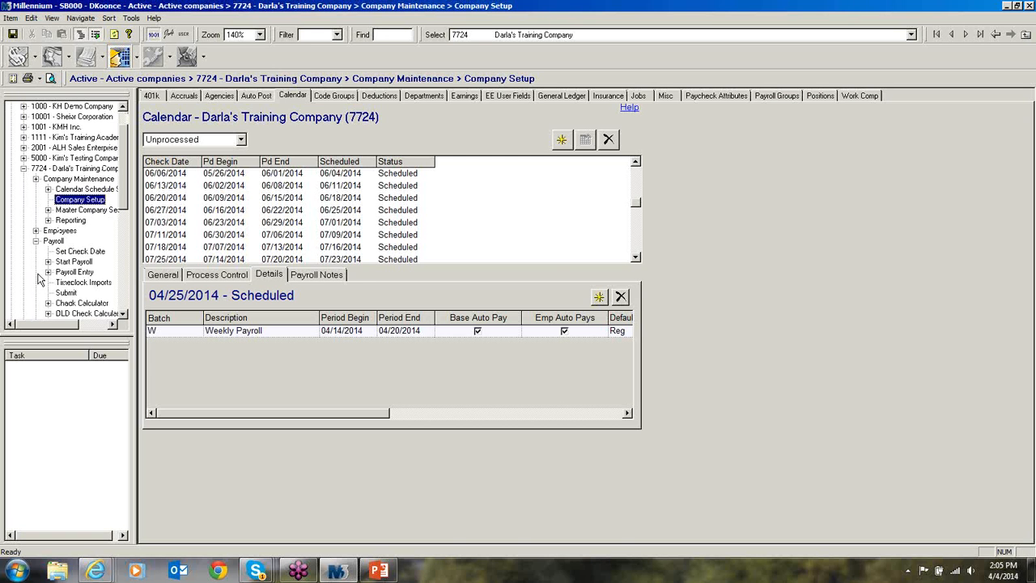
click(80, 251)
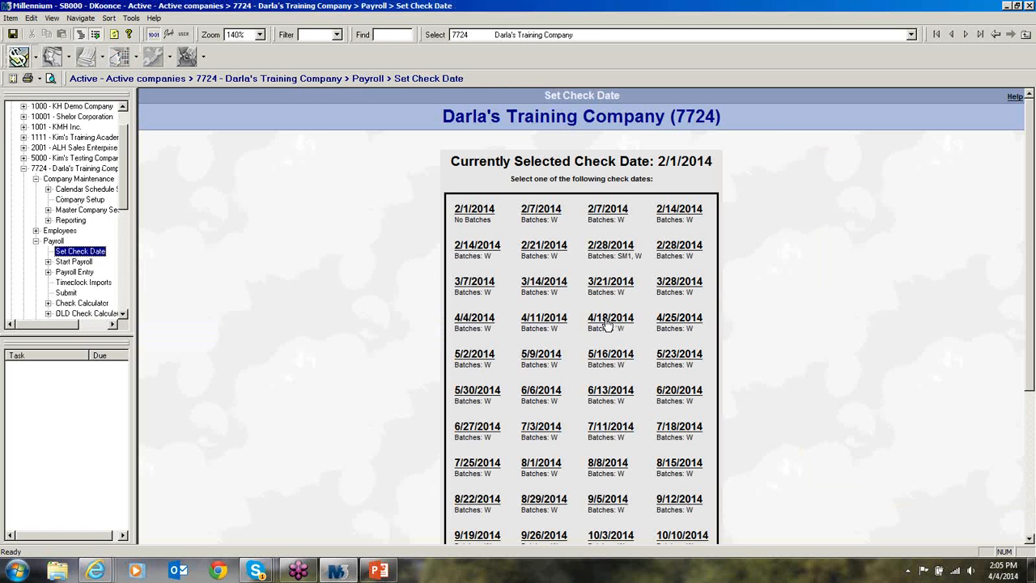
click(609, 319)
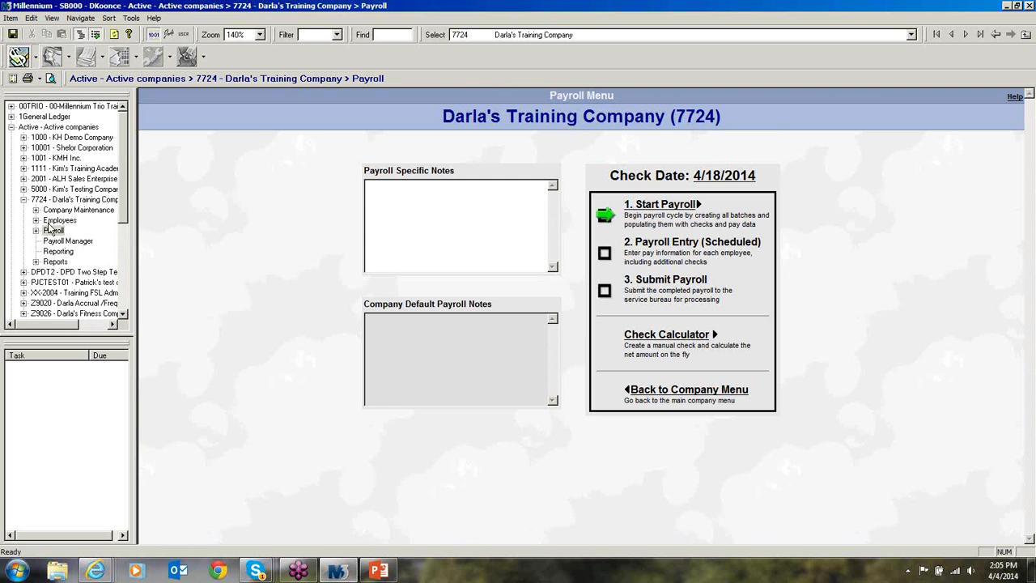
- Open the payroll history of the third existing employee in Darla's Training Company
click(36, 220)
click(73, 221)
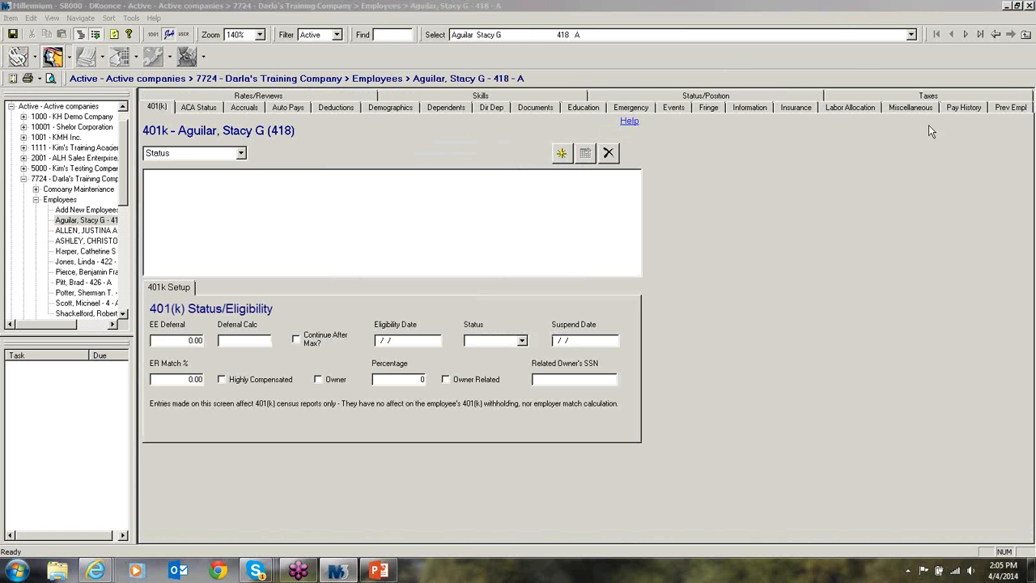
click(958, 110)
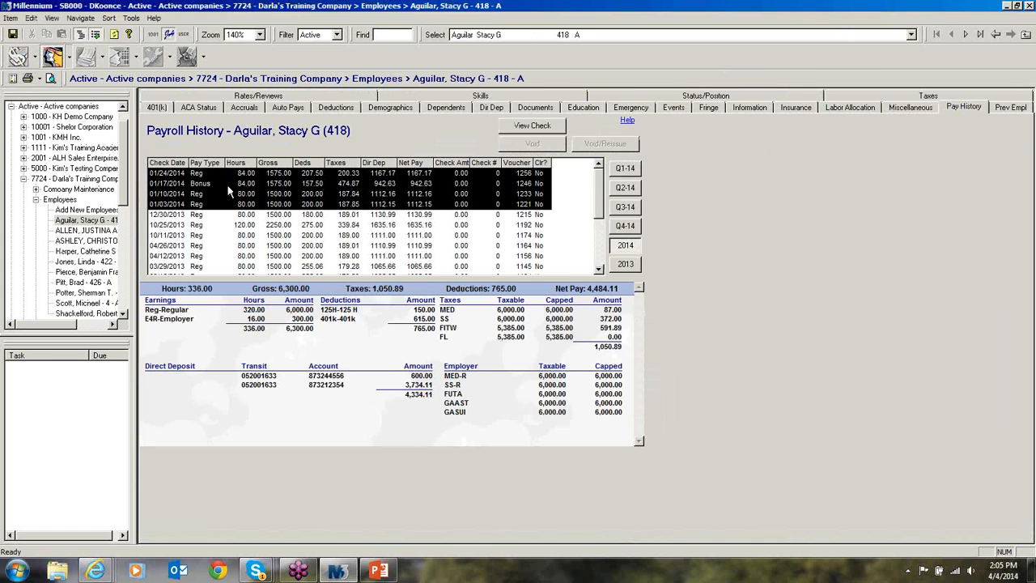
click(97, 230)
click(95, 240)
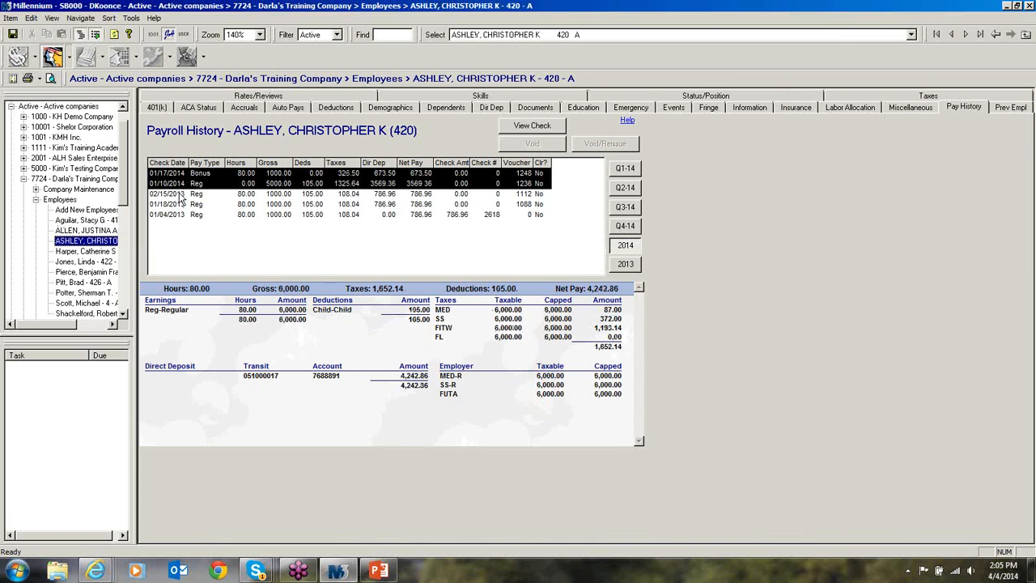
- Void the employee's 01/17/2014 Bonus paycheck and accept the prior-quarter confirmation
click(181, 174)
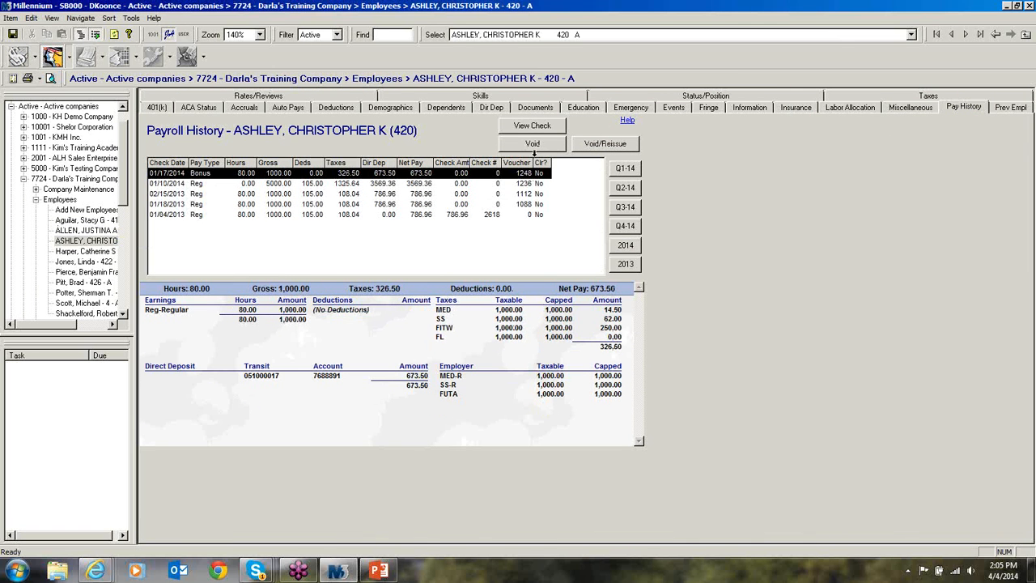
click(535, 146)
click(531, 326)
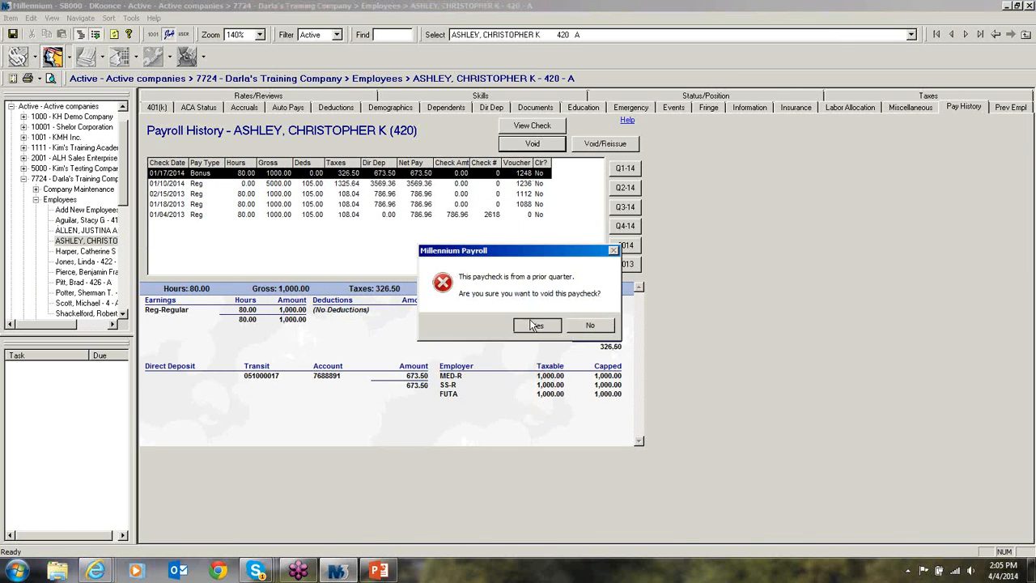
click(591, 346)
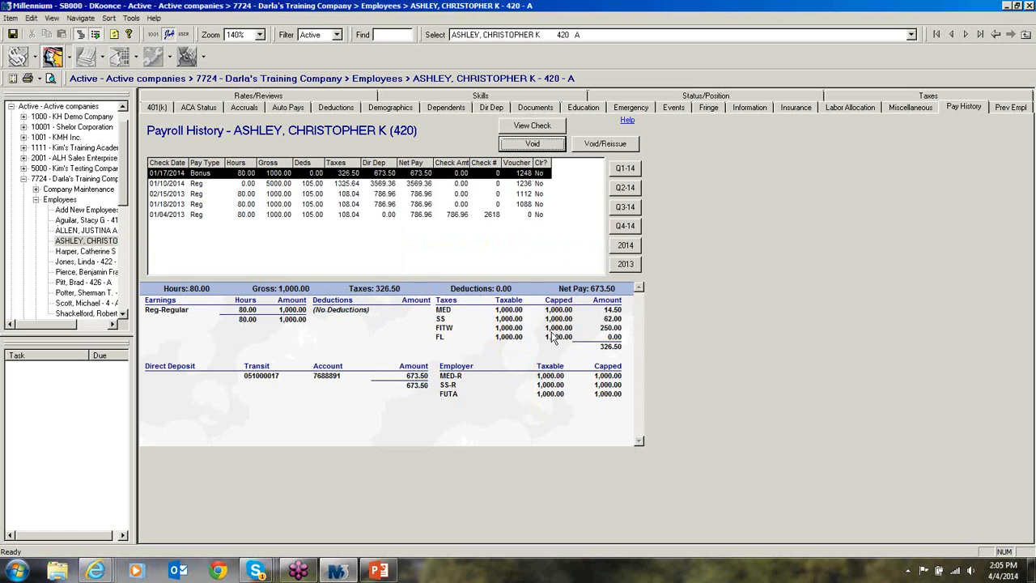
- Set the company's payroll check date to 2/1/2014 and reopen the check date list to review its batches
click(36, 200)
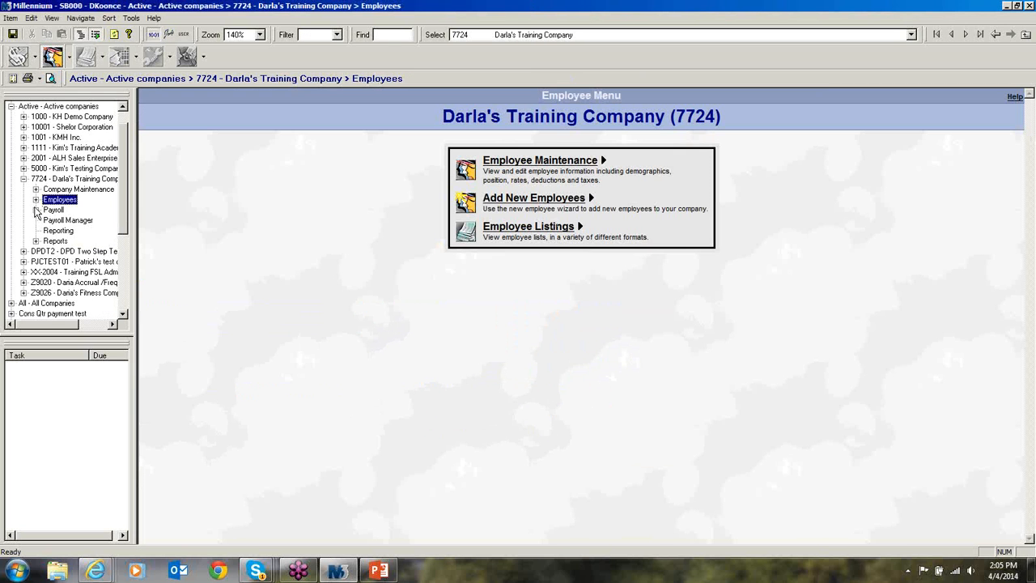
click(36, 211)
click(77, 220)
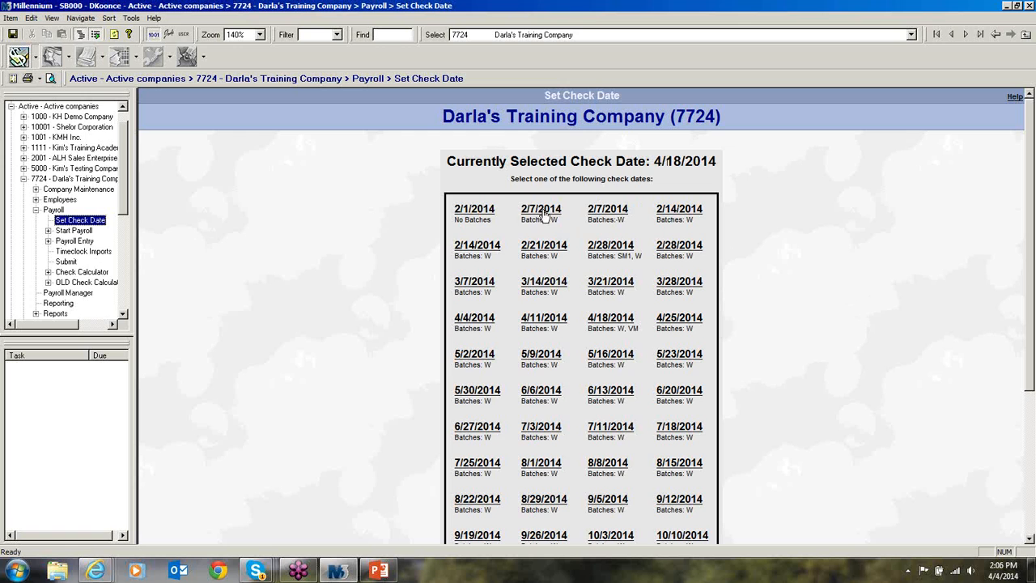
click(475, 210)
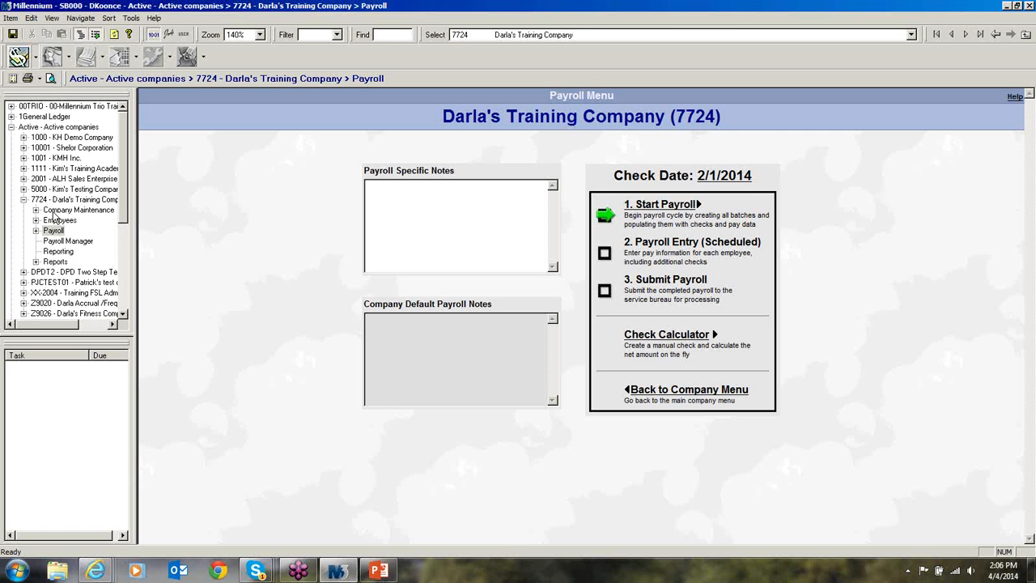
click(36, 231)
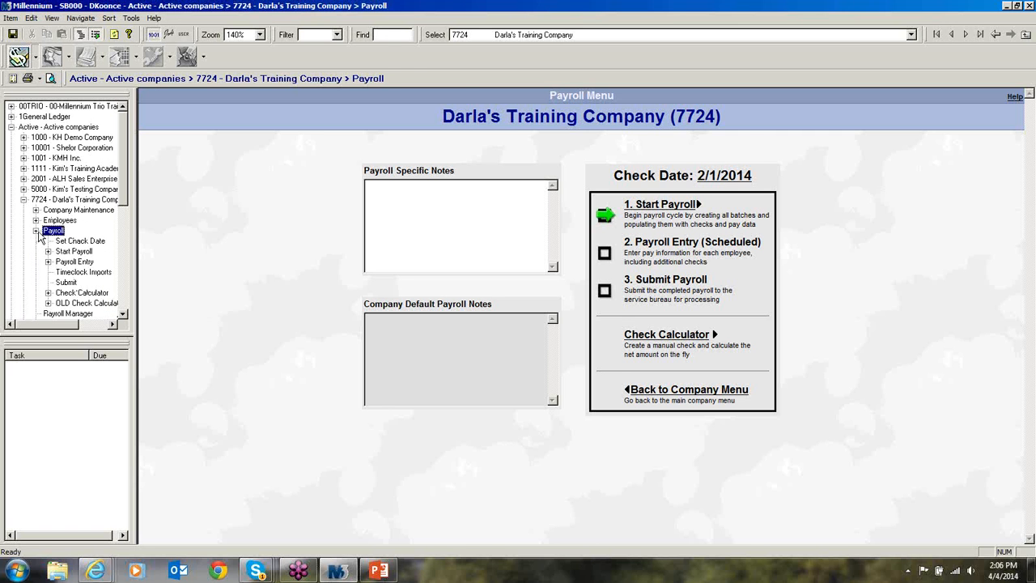
click(80, 240)
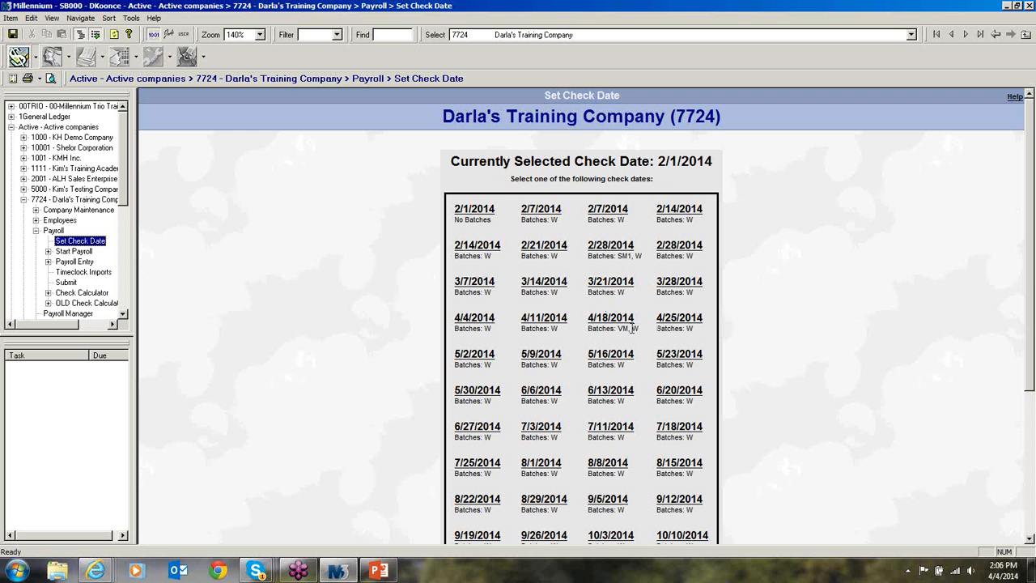
- Examine the 04/18/2014 check date entry in the company setup calendar
click(84, 211)
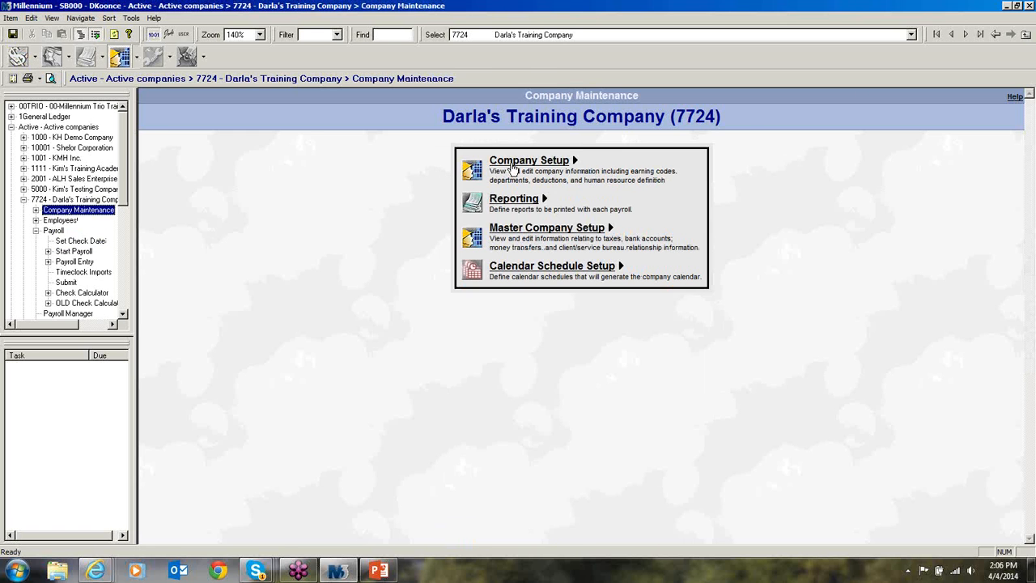
click(513, 161)
click(292, 96)
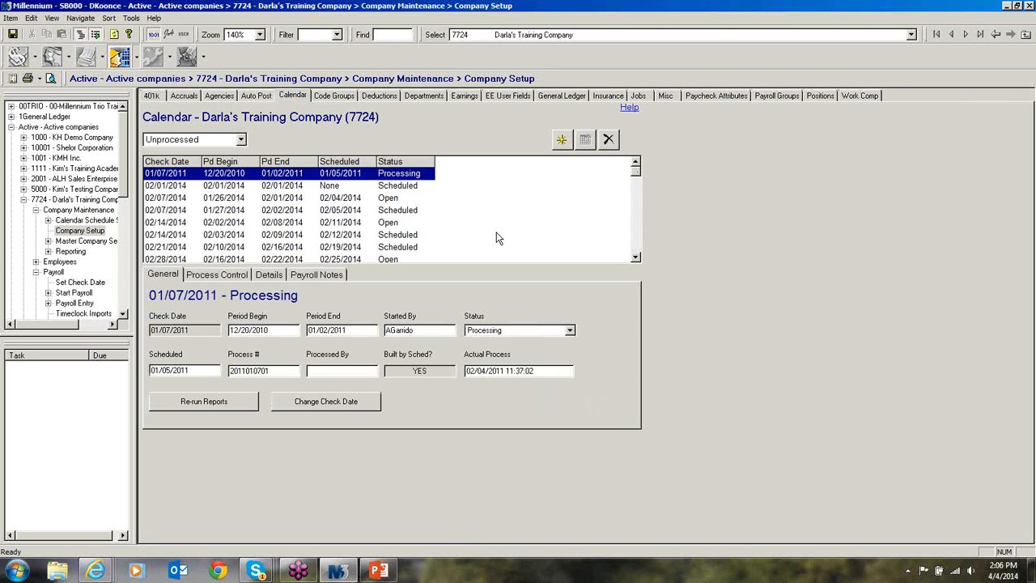
click(636, 259)
click(637, 259)
click(636, 259)
click(637, 259)
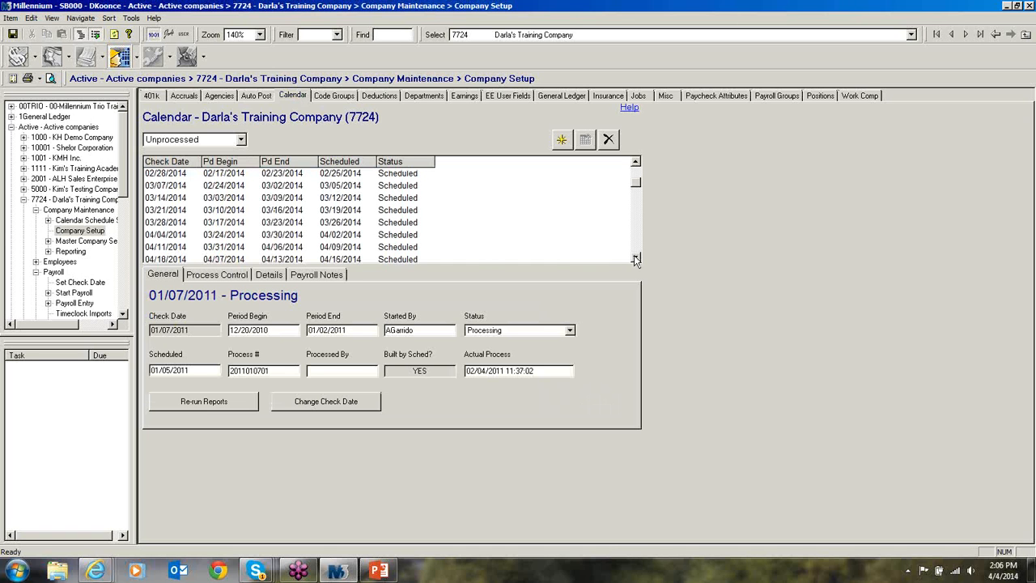
click(635, 259)
click(379, 249)
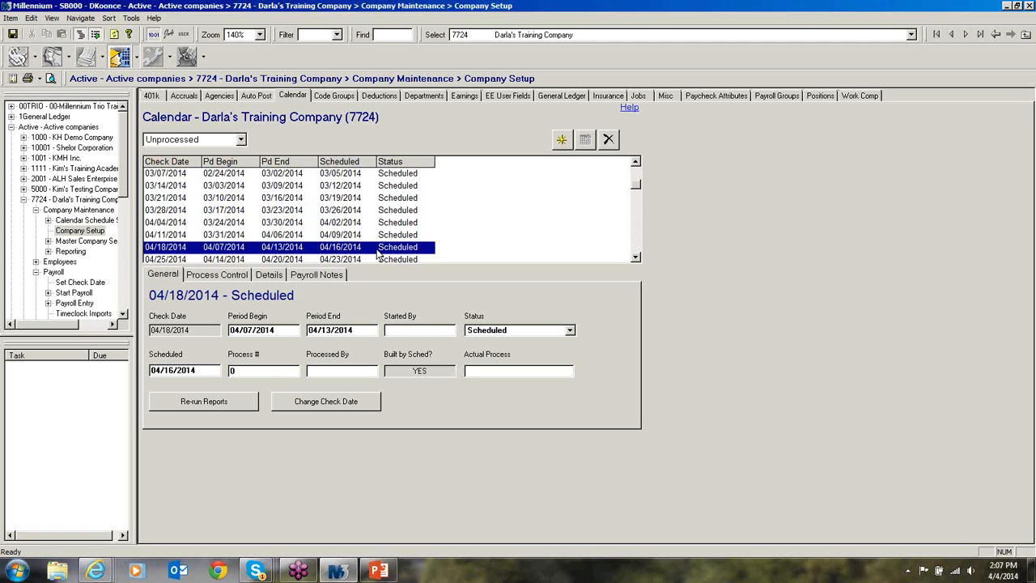
- Review the payroll check date list once more and open the company's Calendar Schedule Setup
click(85, 282)
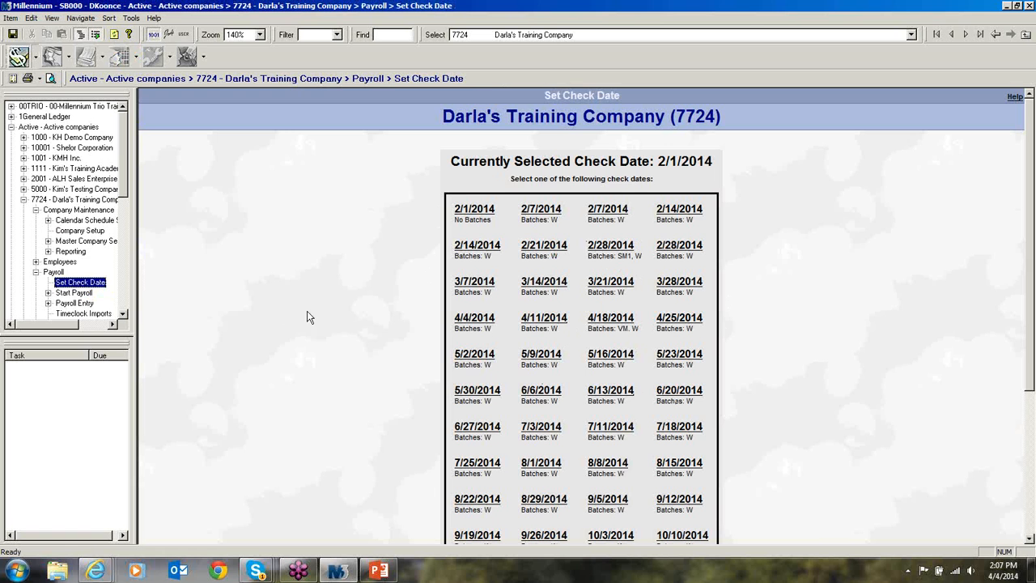
click(85, 221)
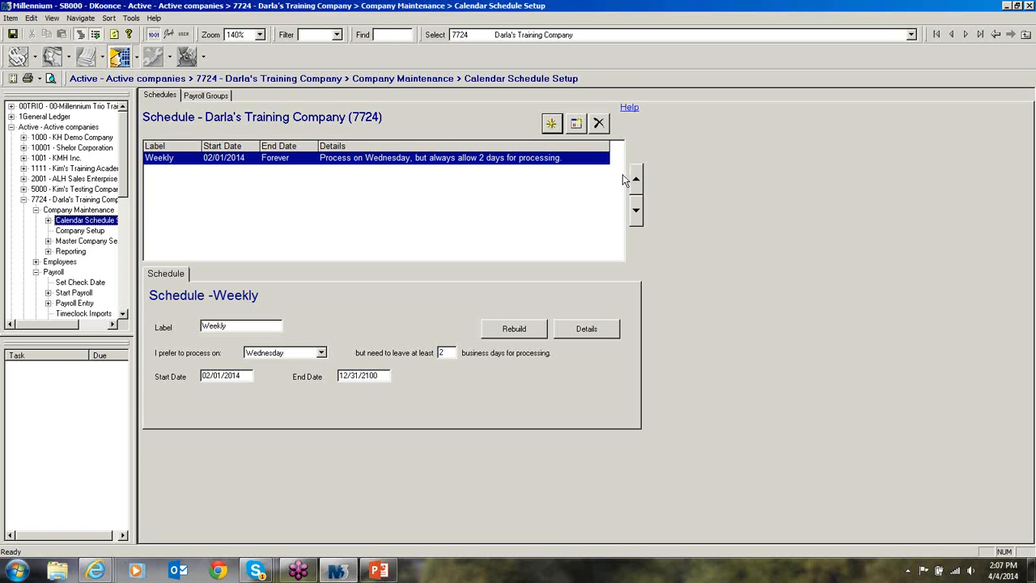
click(1025, 35)
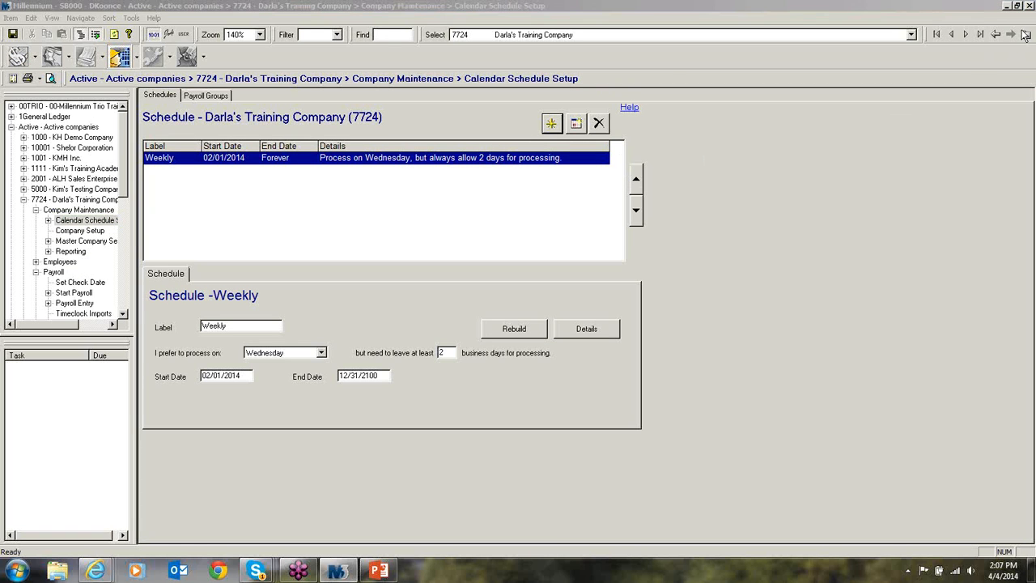
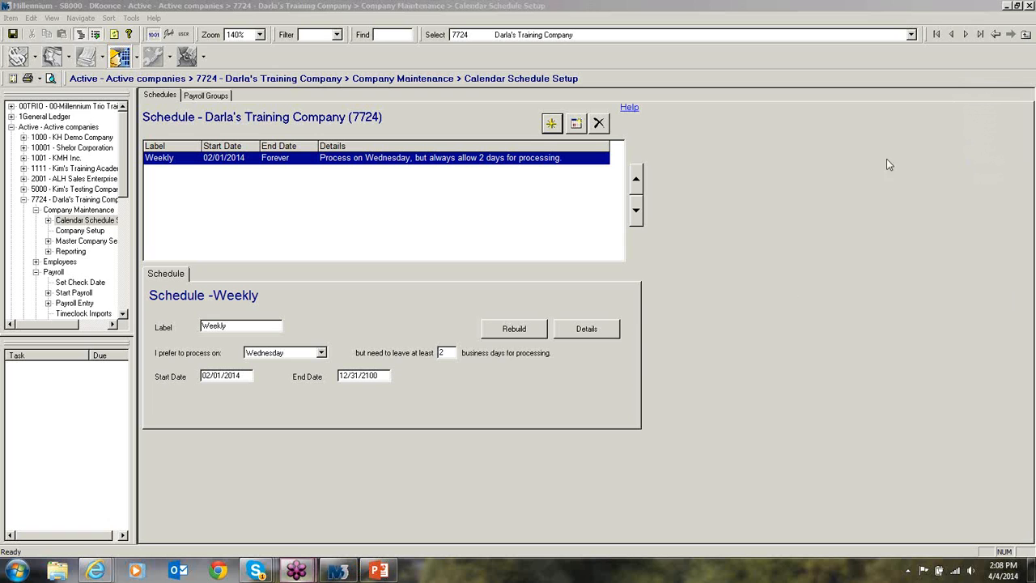
click(622, 324)
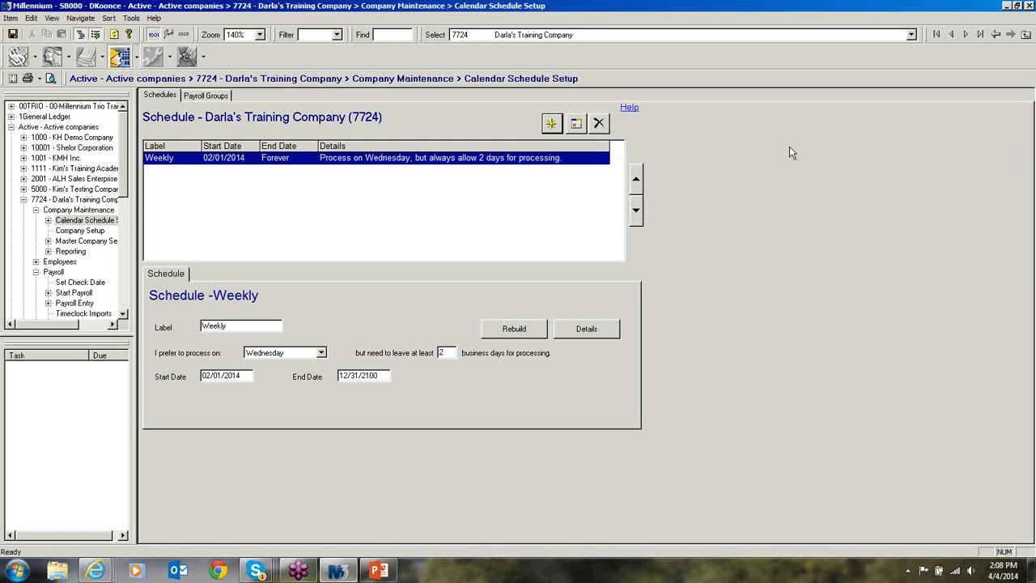
click(969, 82)
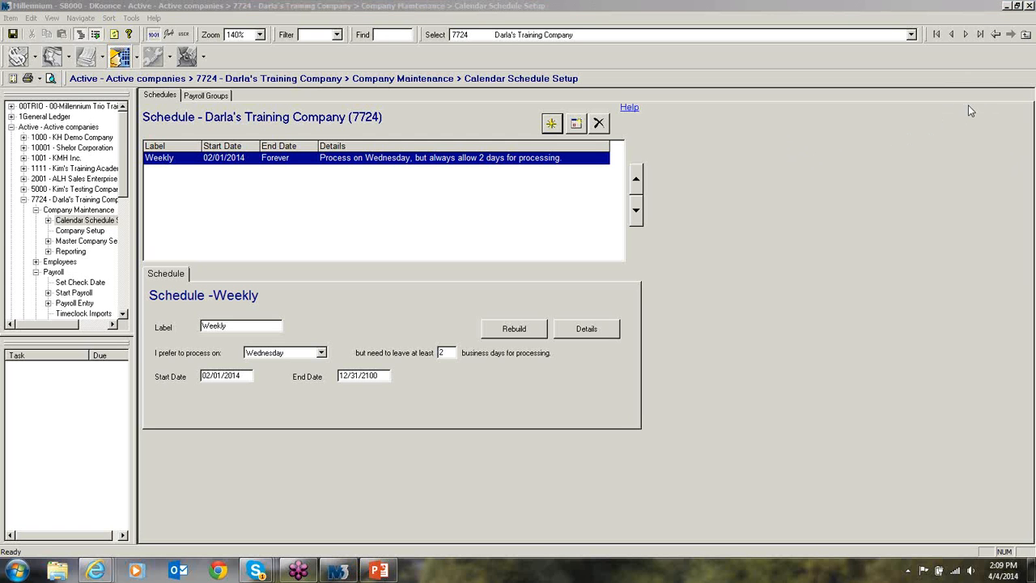
click(618, 327)
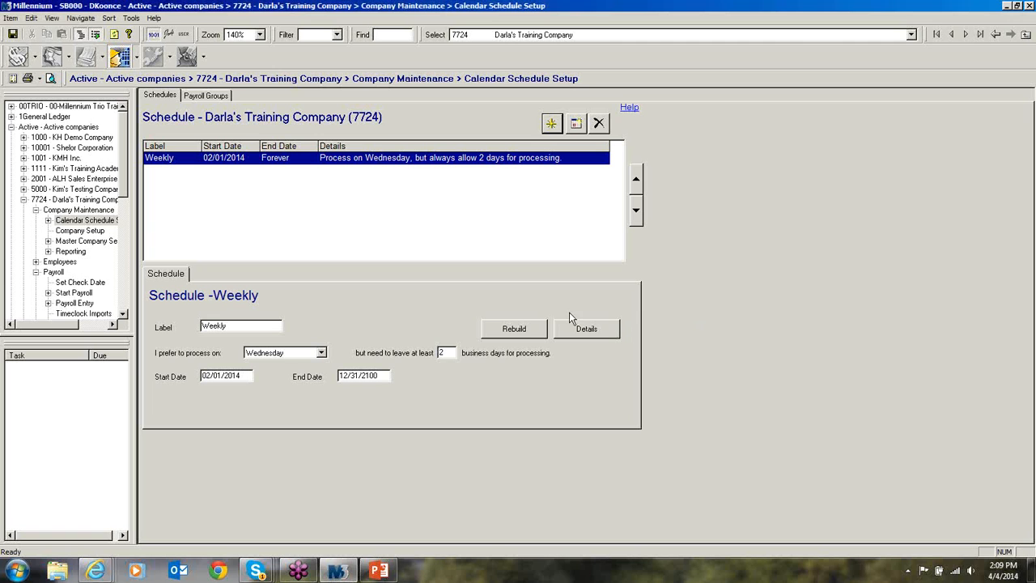
- Review the rebuild conditions for the Weekly calendar schedule and cancel without rebuilding
click(512, 329)
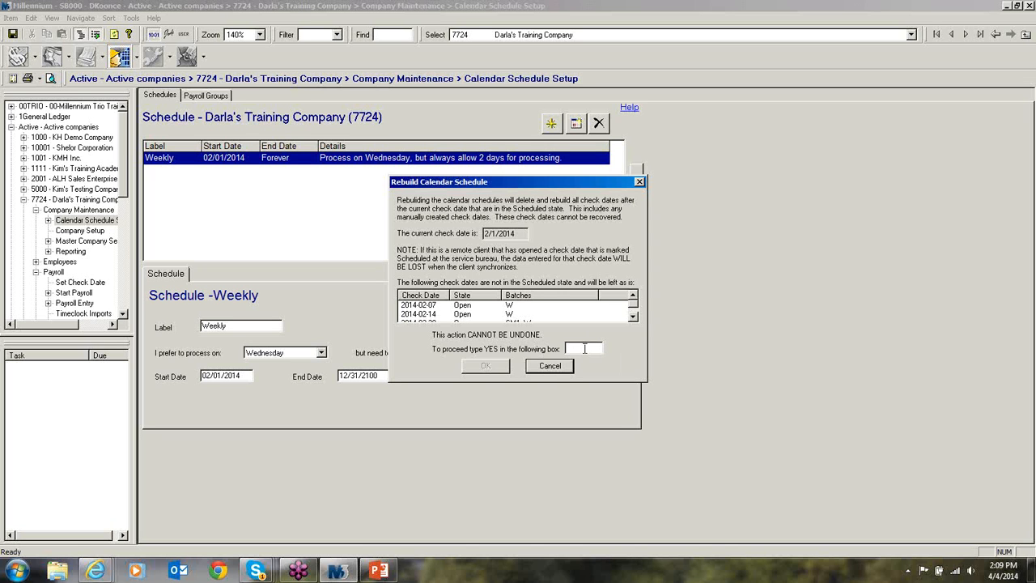
click(553, 366)
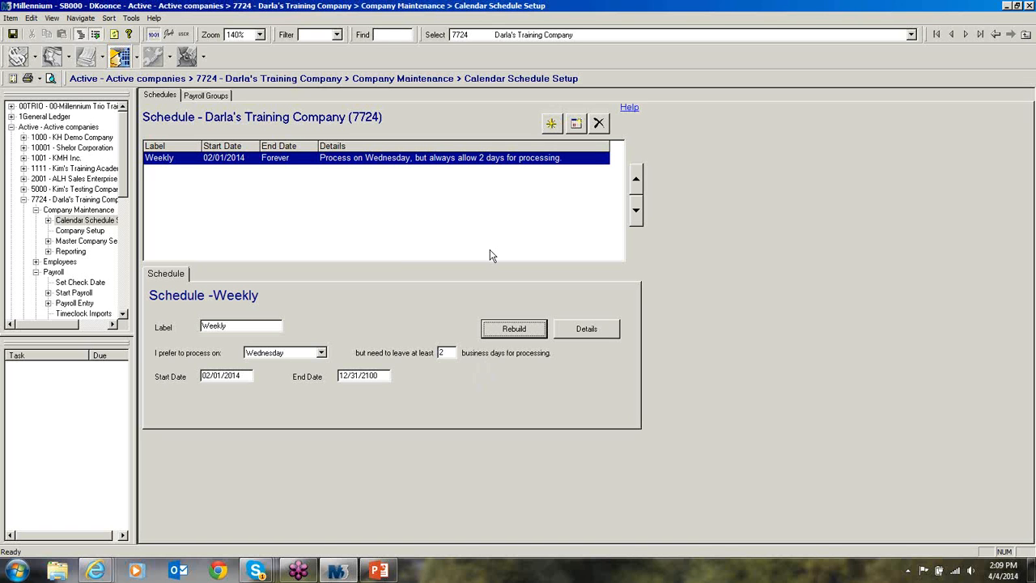
- Open the details of the Weekly schedule and add a new batch named SM2
click(597, 334)
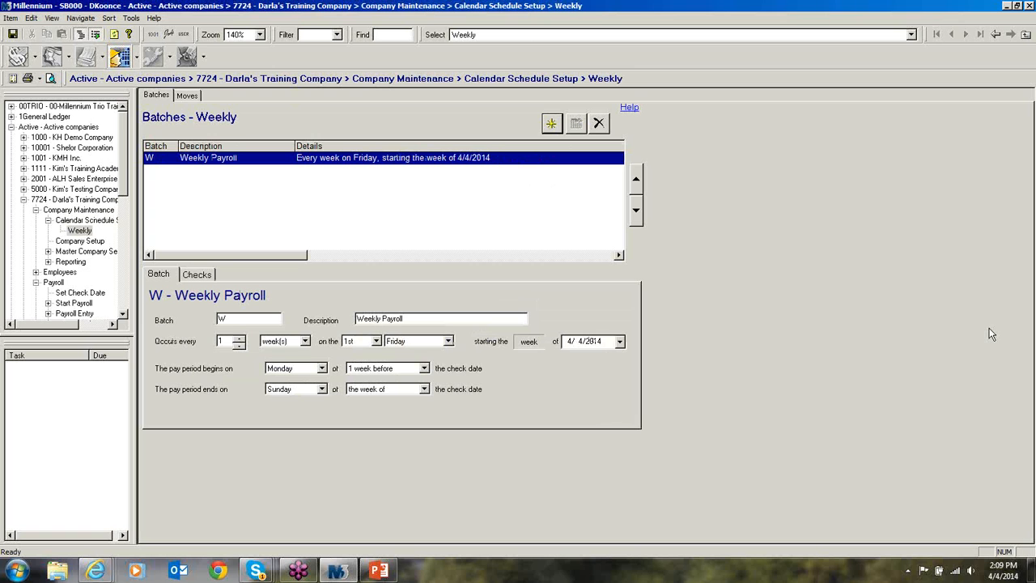
click(551, 123)
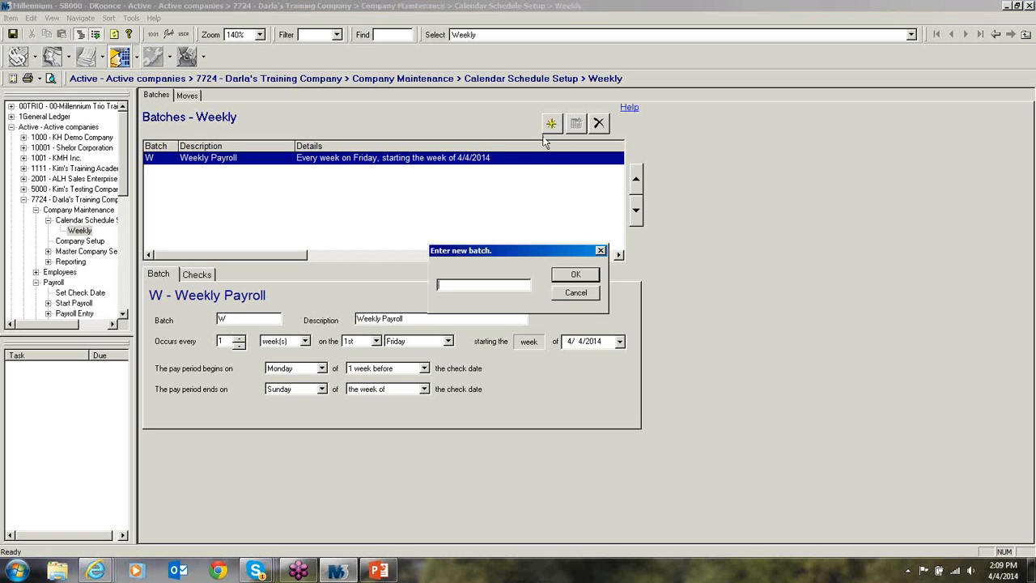
key(Caps_Lock)
text(SM2)
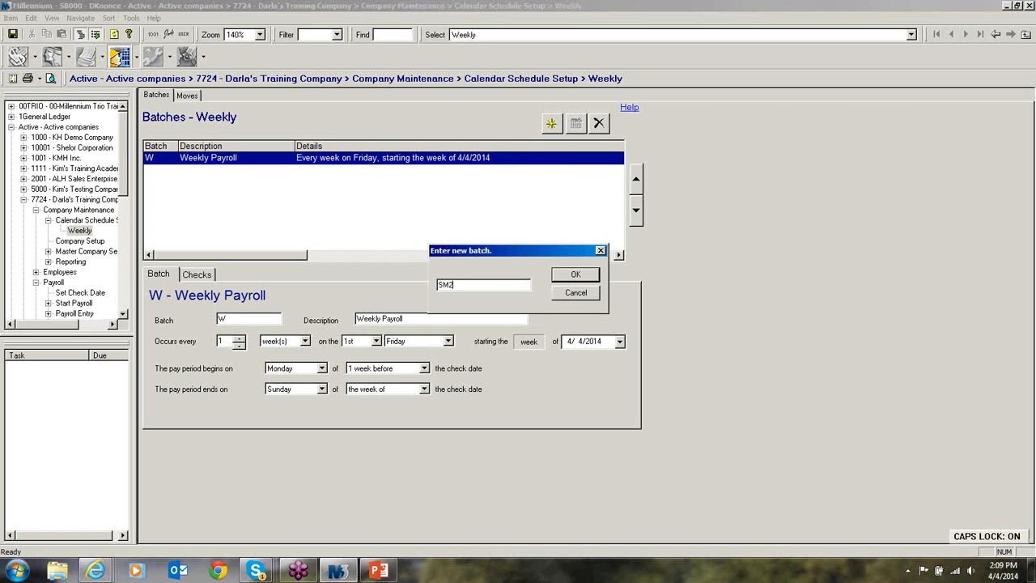
click(578, 277)
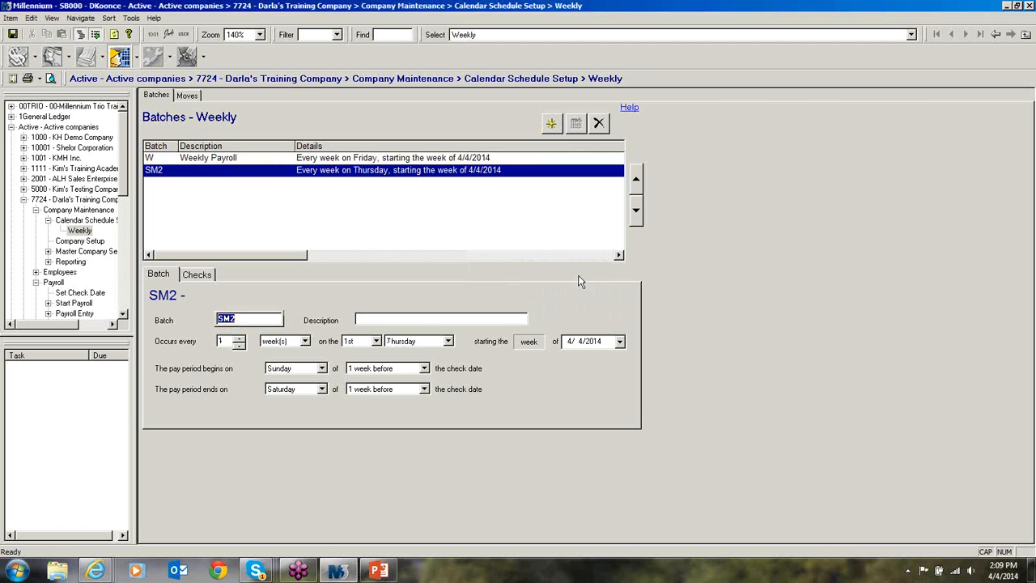
- Enter SEMI-MONTHLY (FIRST PAYROLL) as the SM2 batch description and set its recurrence unit to month(s)
click(376, 318)
text(SEM)
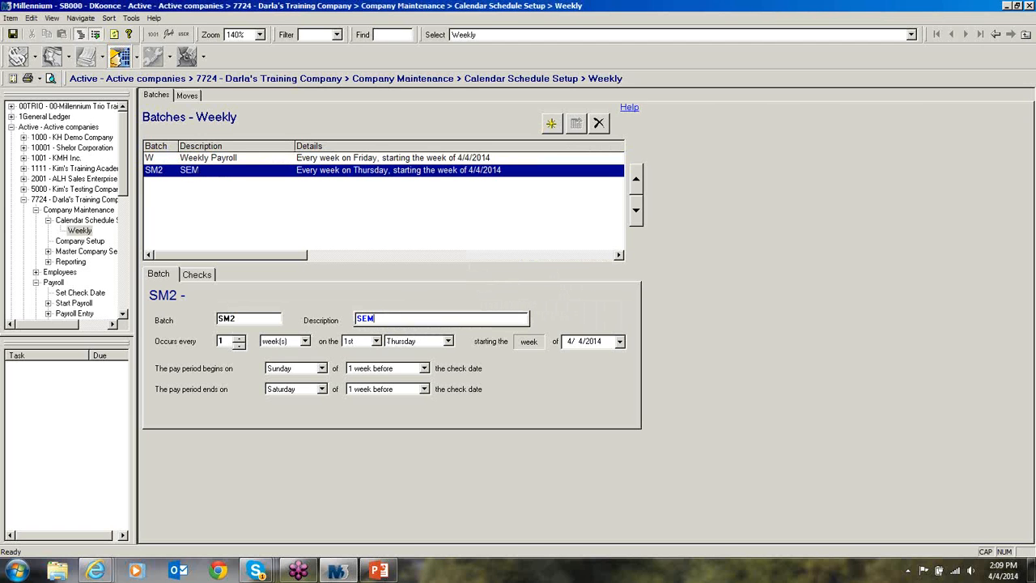
text(I-MONTHLY (FIRST PAYROLL)
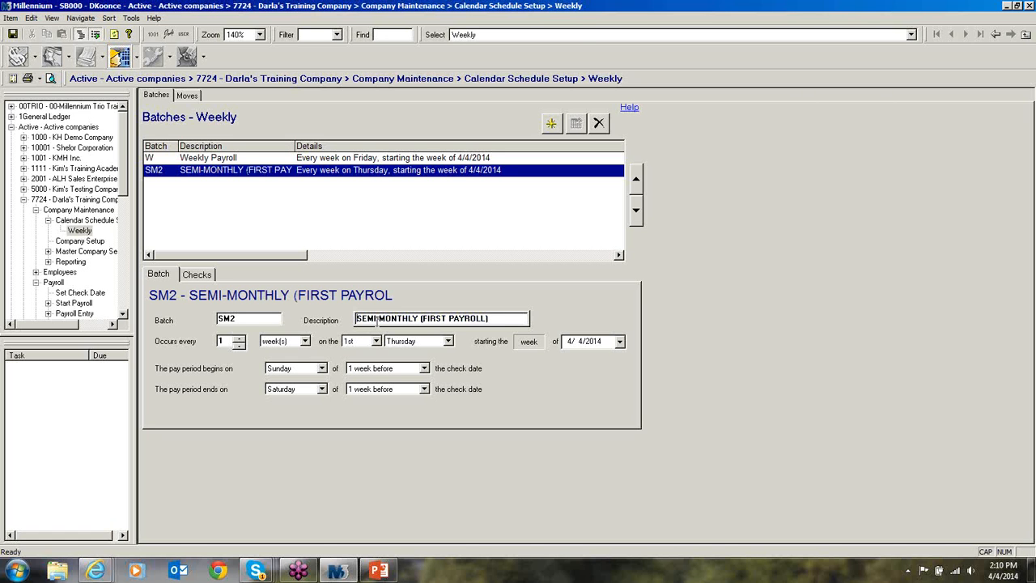
click(289, 341)
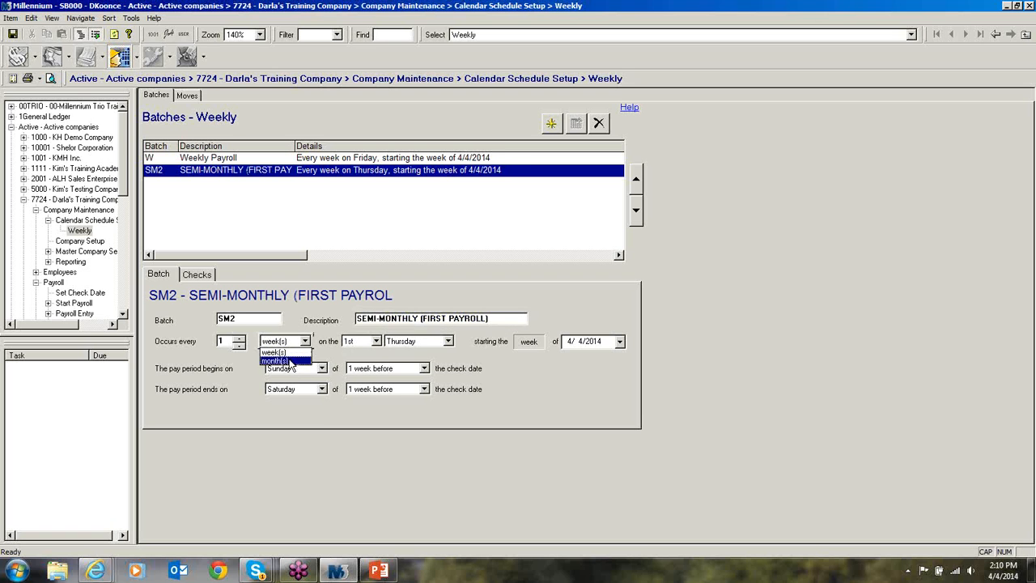
click(290, 361)
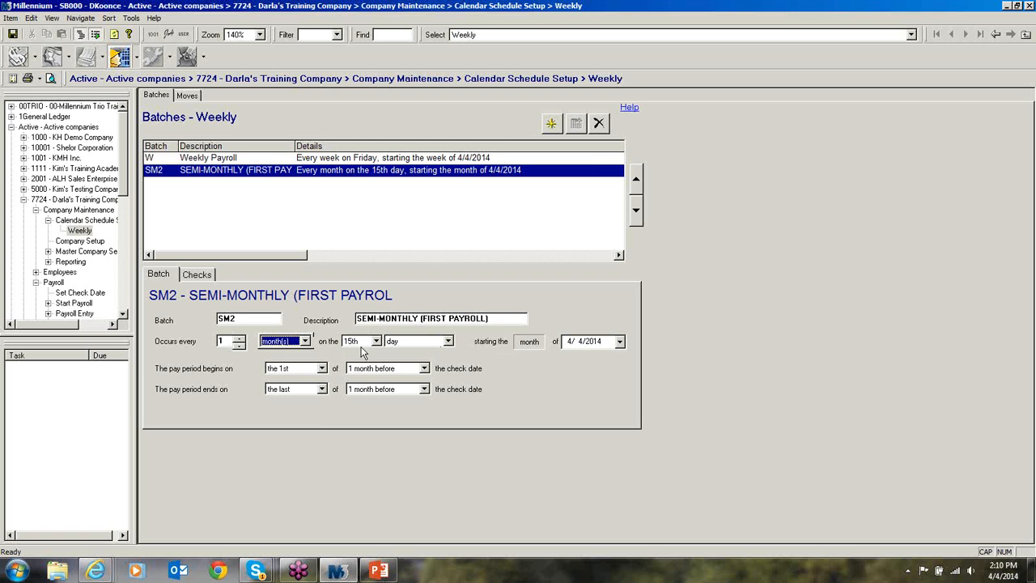
- Set the SM2 batch to occur on the 1st day of every month
click(375, 340)
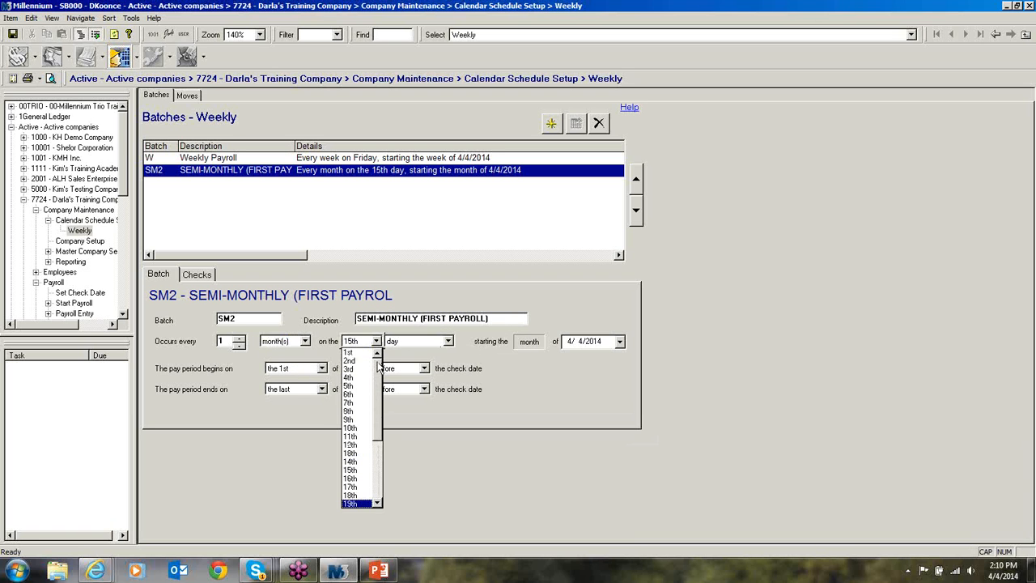
click(360, 353)
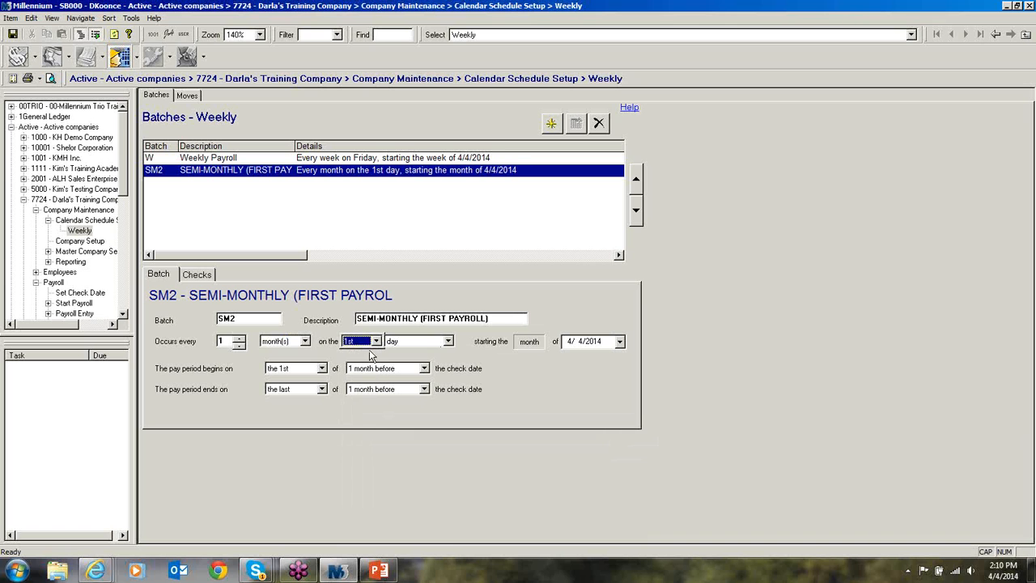
click(368, 343)
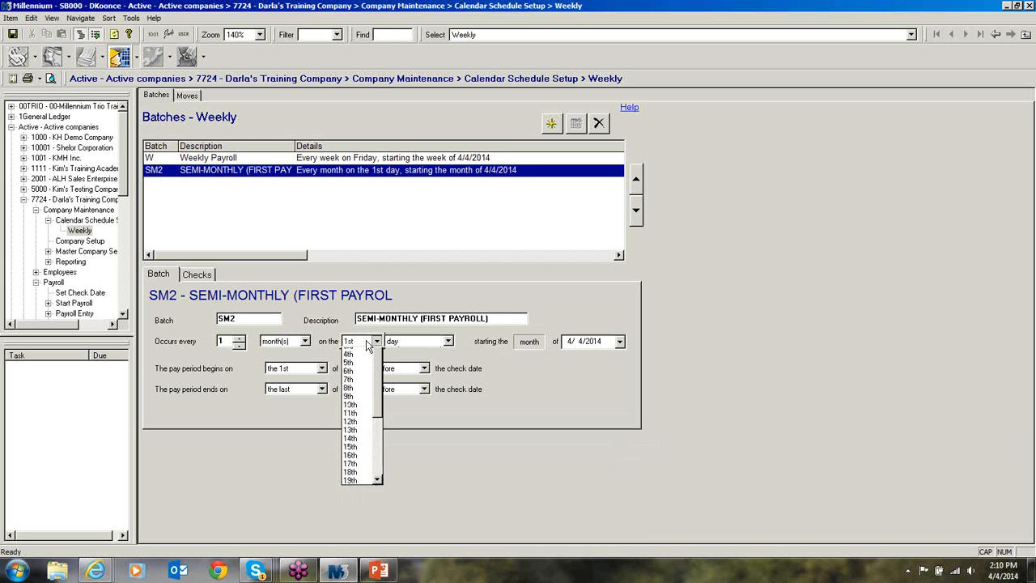
click(459, 378)
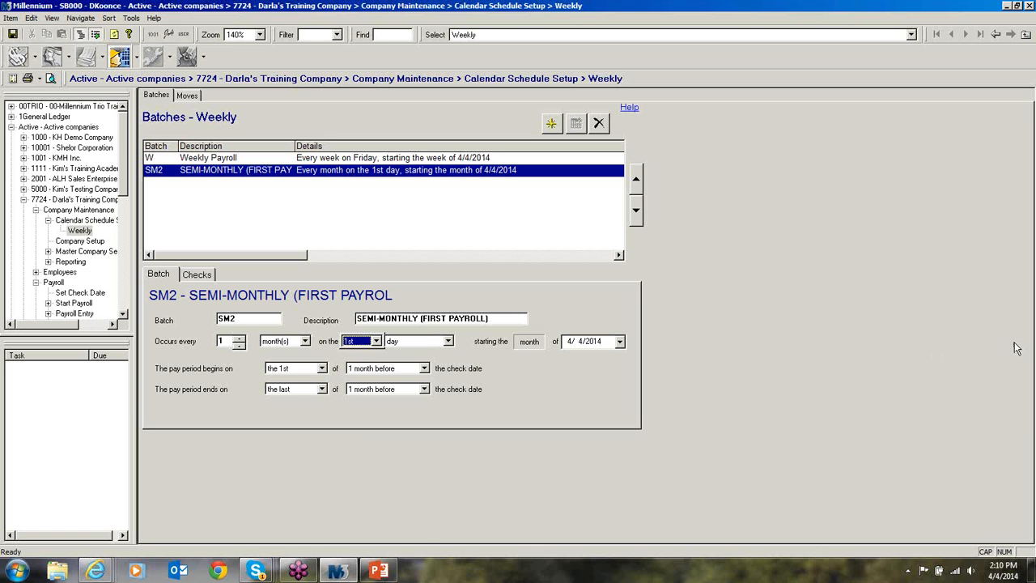
- Set SM2's pay period to begin in the month of the check date and its starting date to 3/31/2014
click(402, 371)
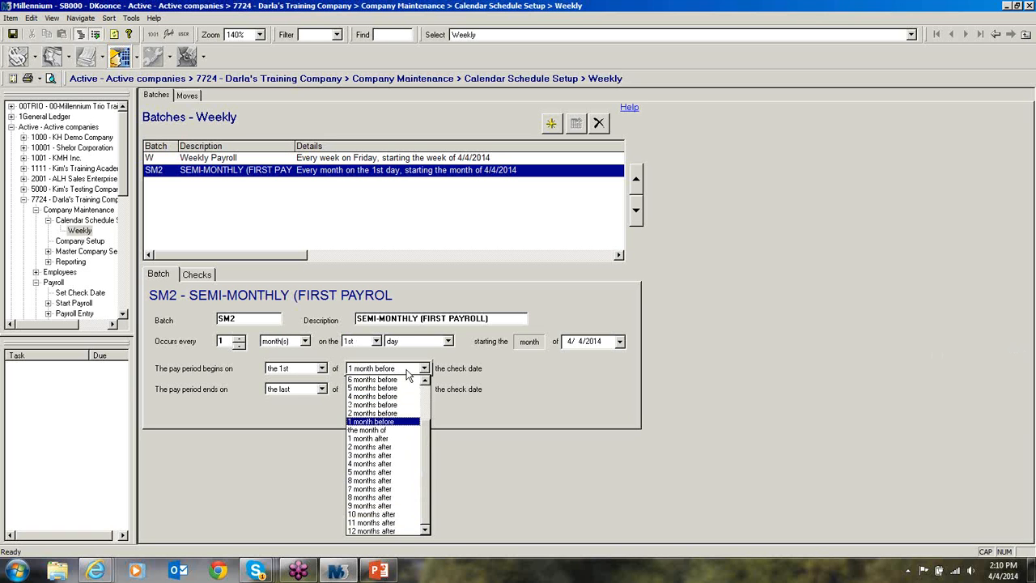
drag(425, 435, 434, 389)
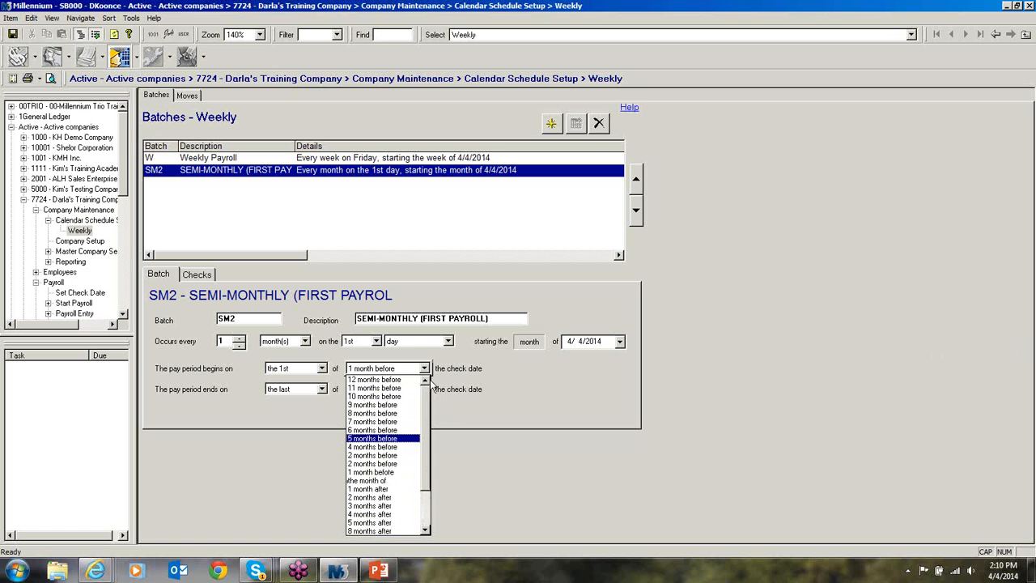
click(396, 481)
click(619, 341)
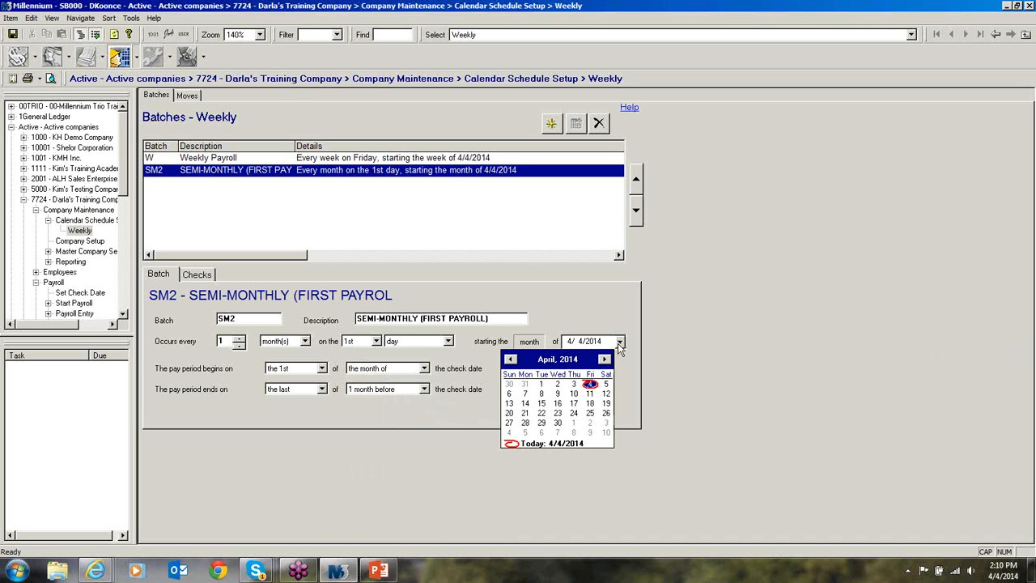
click(510, 360)
click(525, 432)
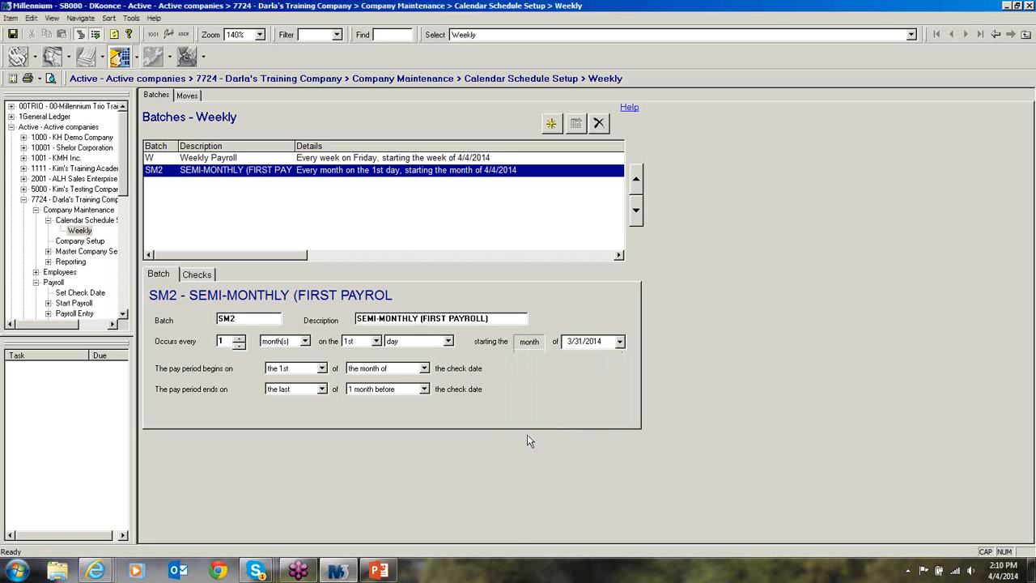
- Set SM2's pay period to end on the 15th of the month of the check date
click(308, 391)
scroll(327, 454, up, 3)
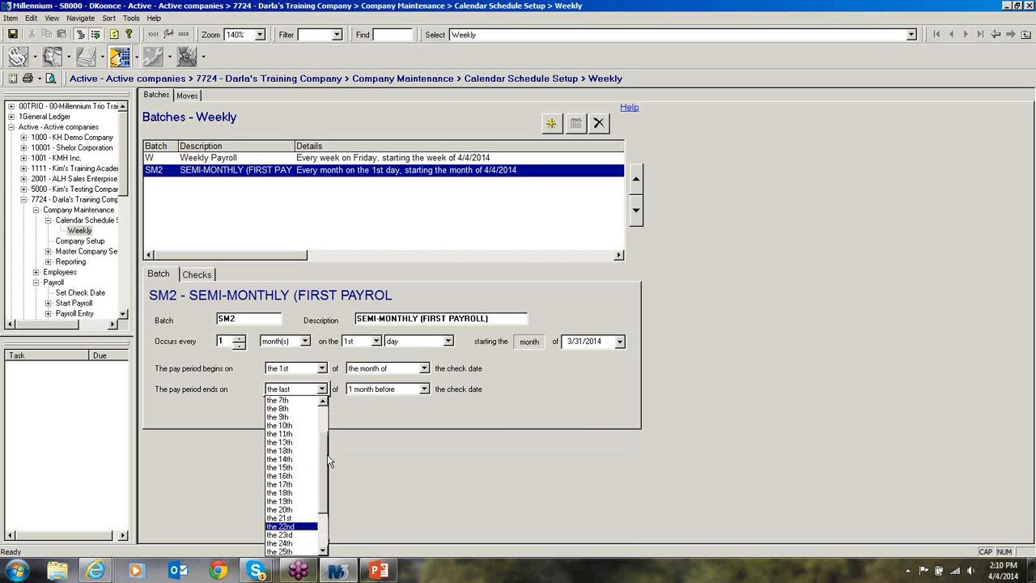
click(302, 468)
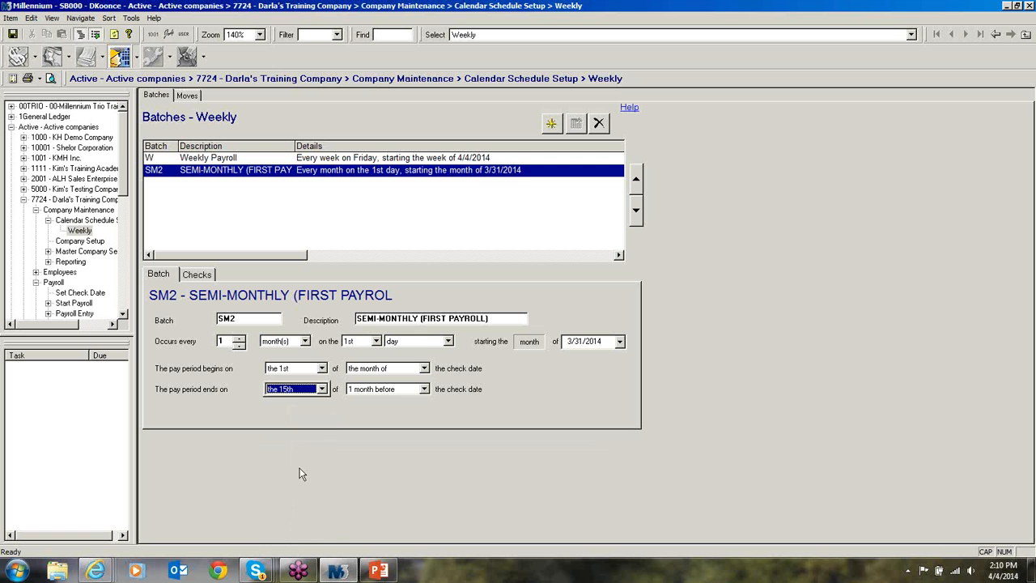
click(422, 391)
drag(425, 453, 428, 406)
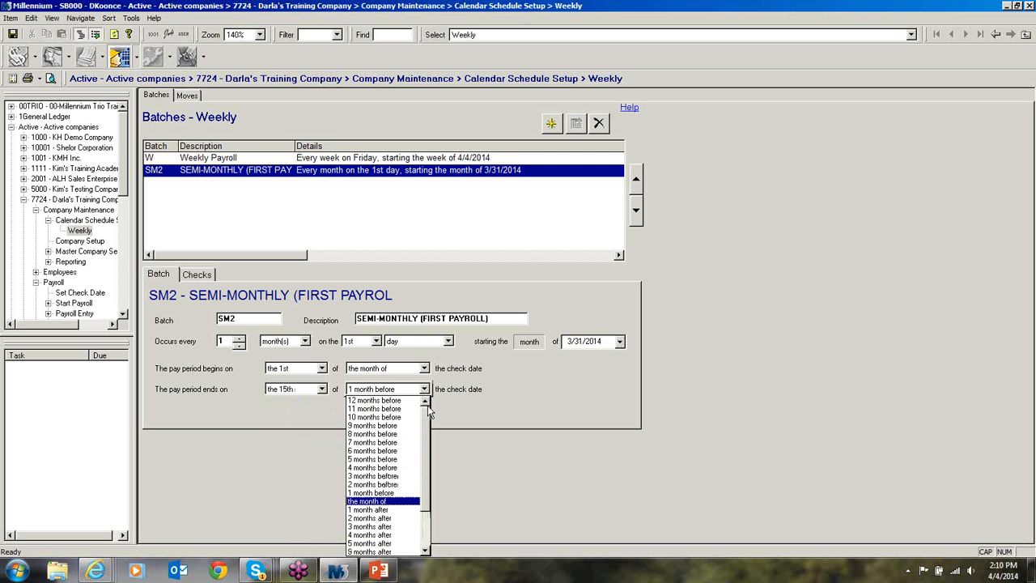
click(401, 502)
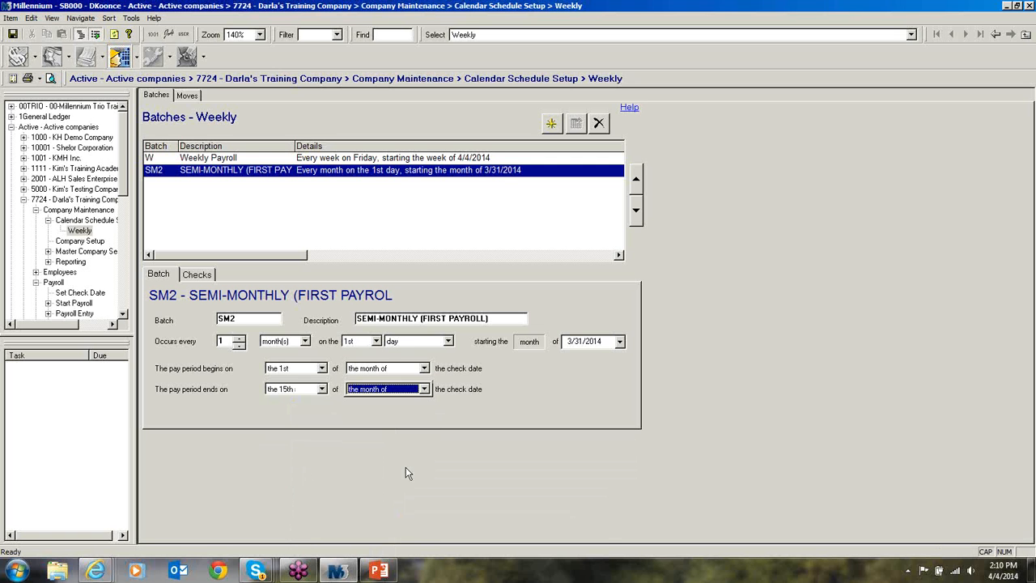
click(261, 318)
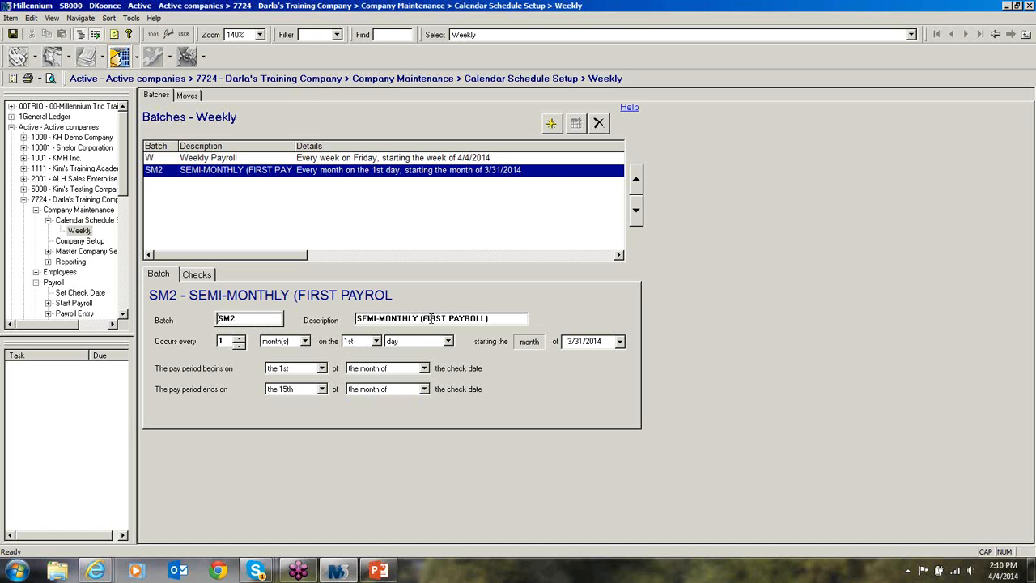
- Add another batch named SM1 to the Weekly schedule
click(551, 126)
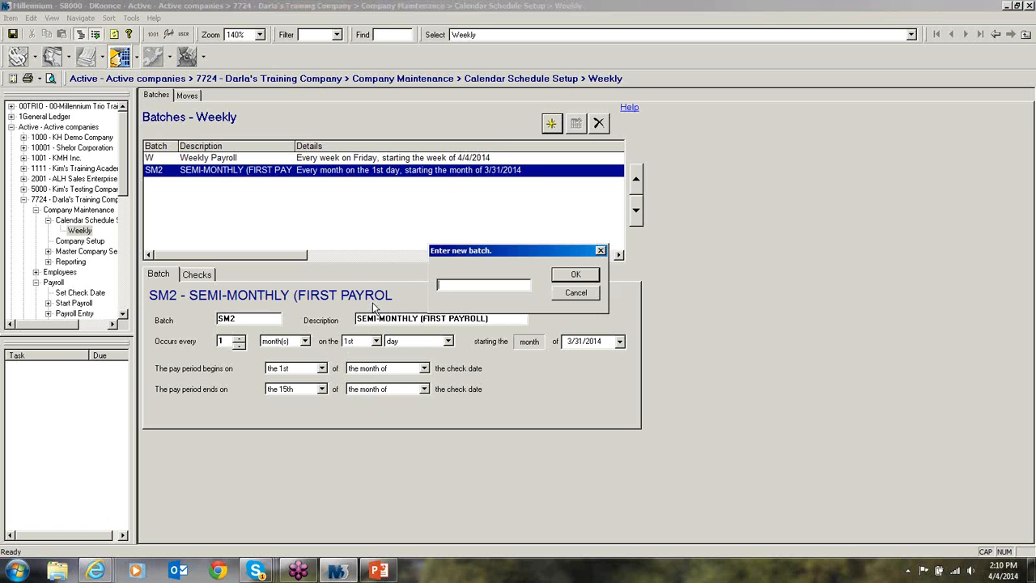
text(SM2)
key(BackSpace)
text(1)
click(572, 275)
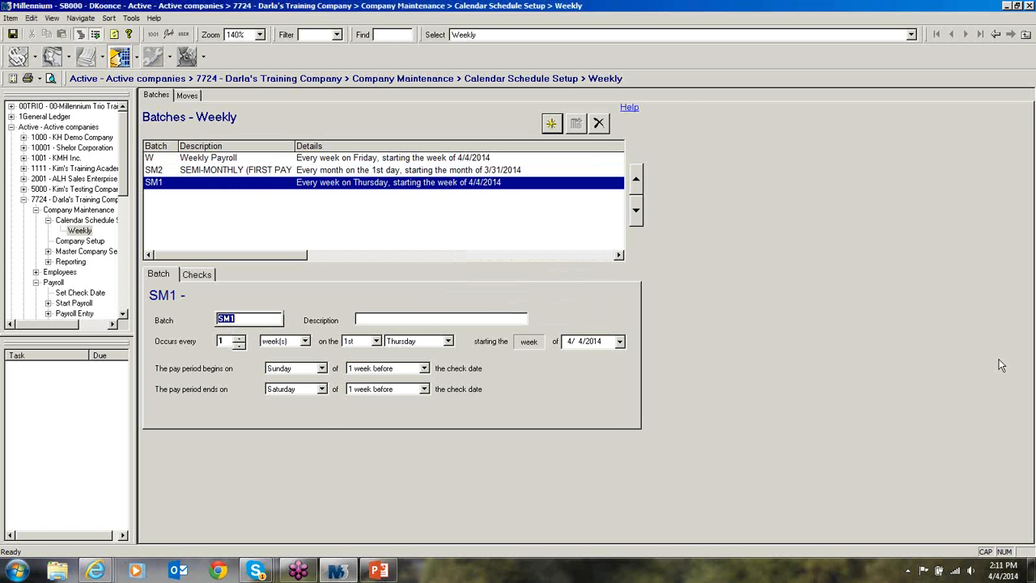
- Enter SEMI MONTHLY (SECOND PAYROLL) as the description of the SM1 batch
click(303, 370)
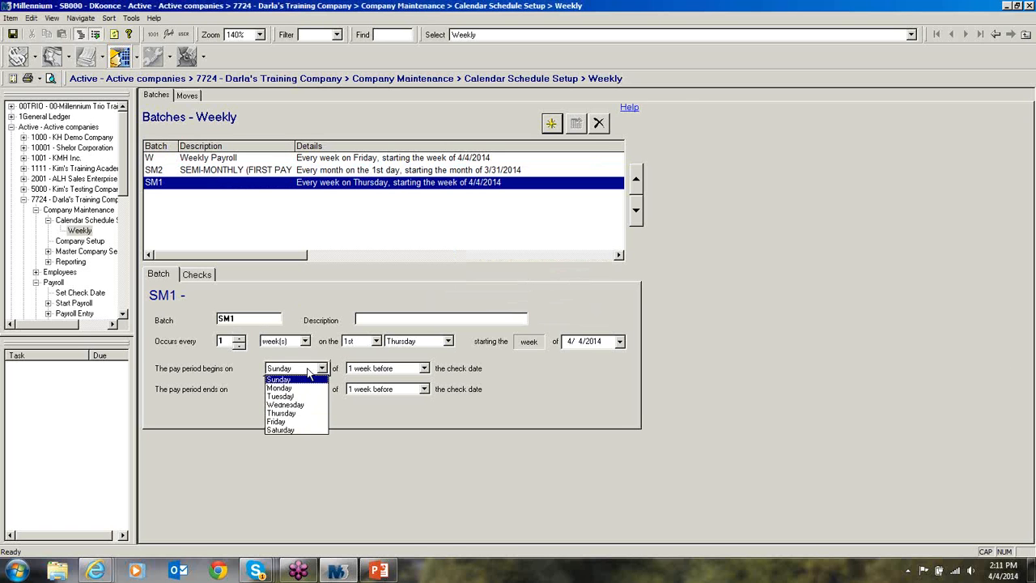
click(341, 330)
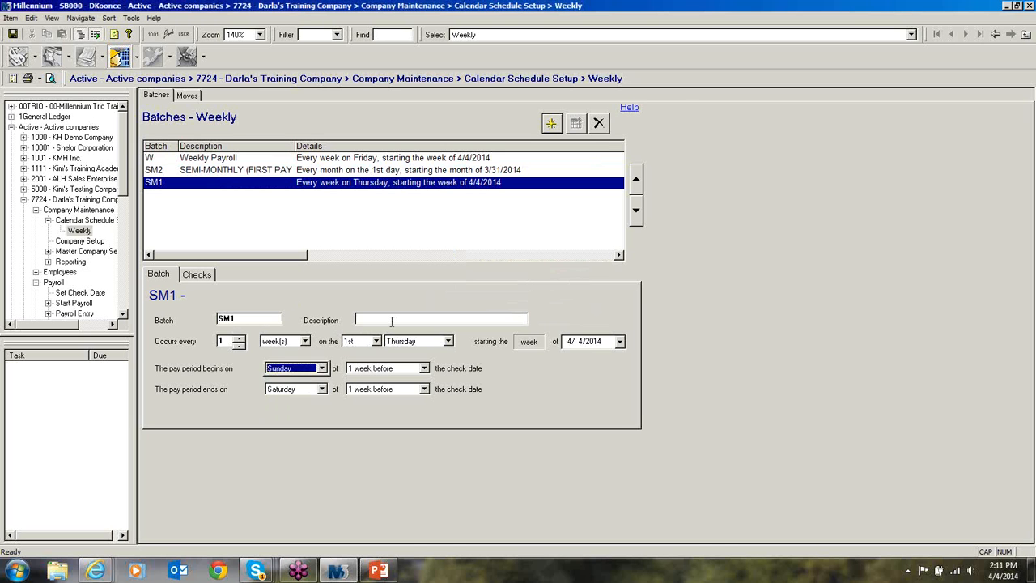
click(391, 321)
text(SEMI)
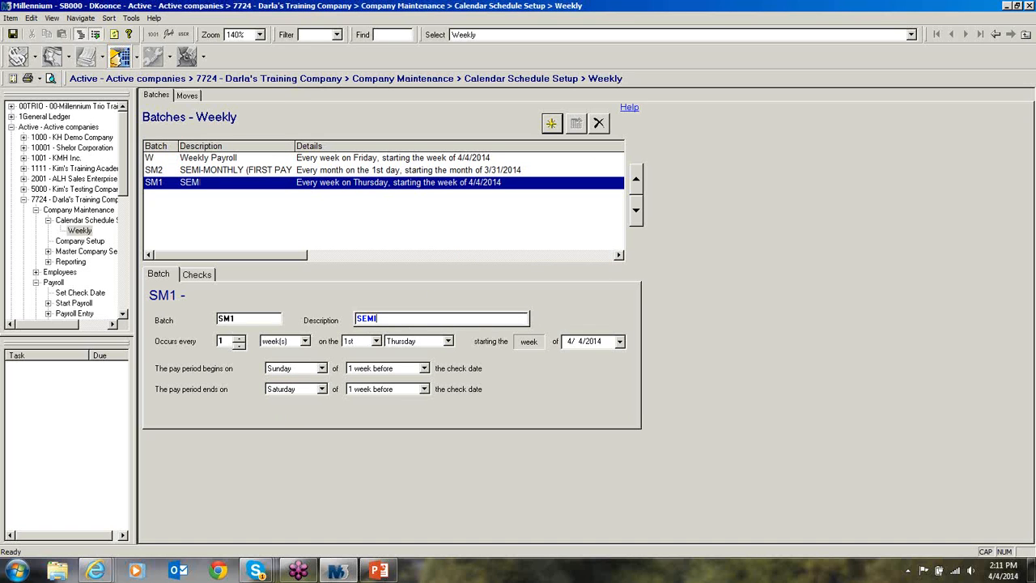
text( MONTHLY (SE)
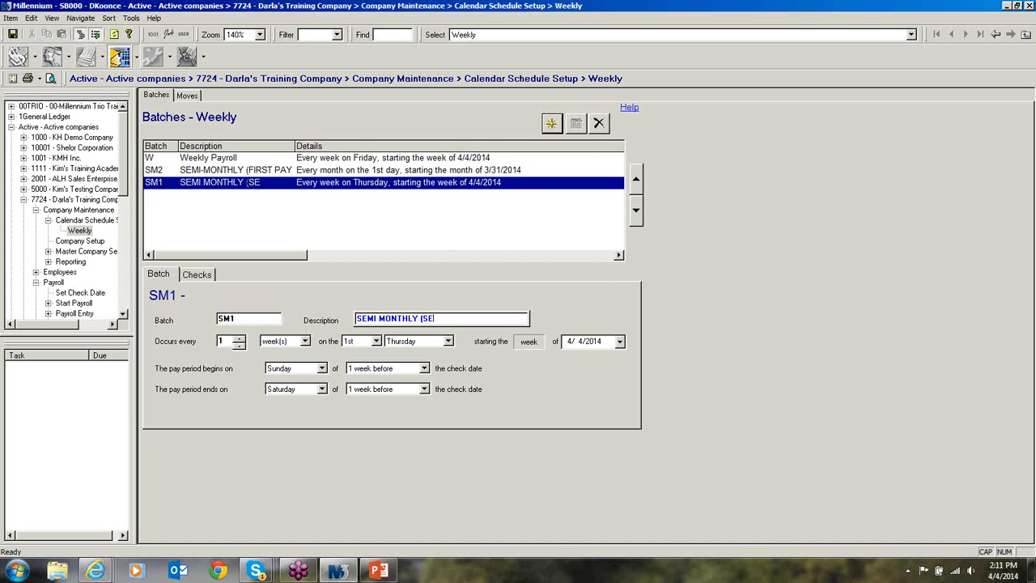
text(COND PAYROLL))
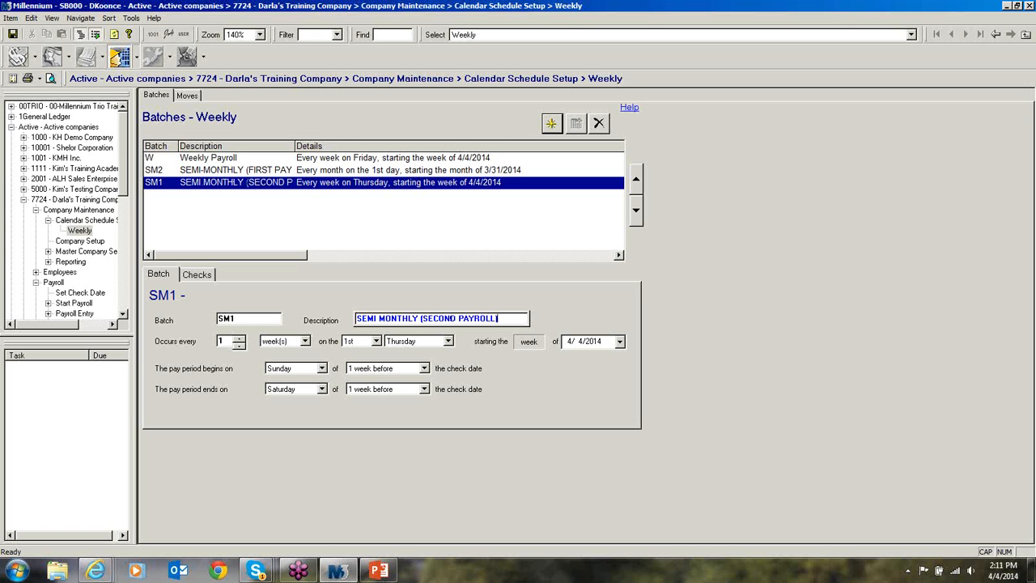
click(409, 358)
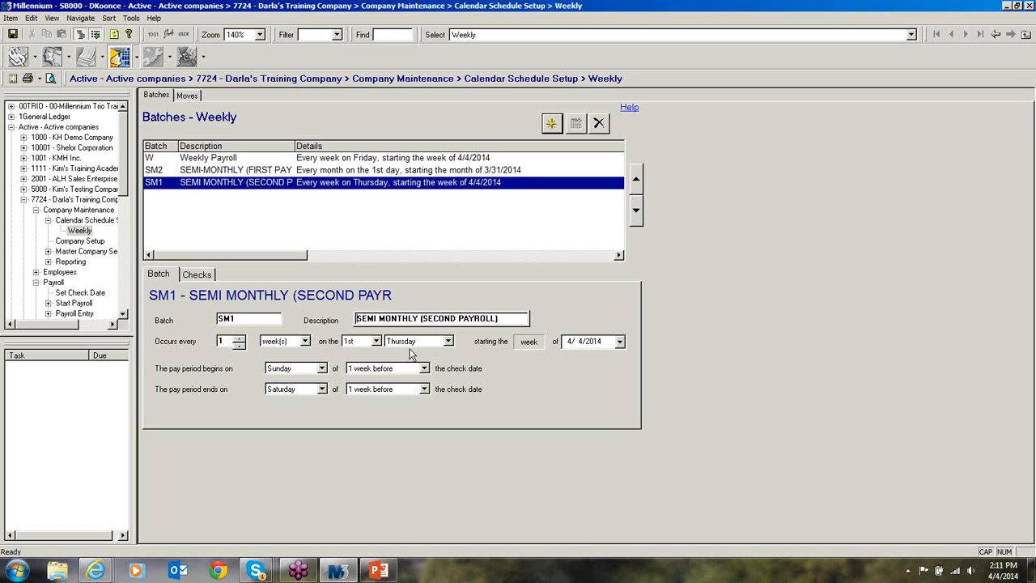
- Set the SM1 batch to recur every 1 month(s) on the 16th day
click(293, 348)
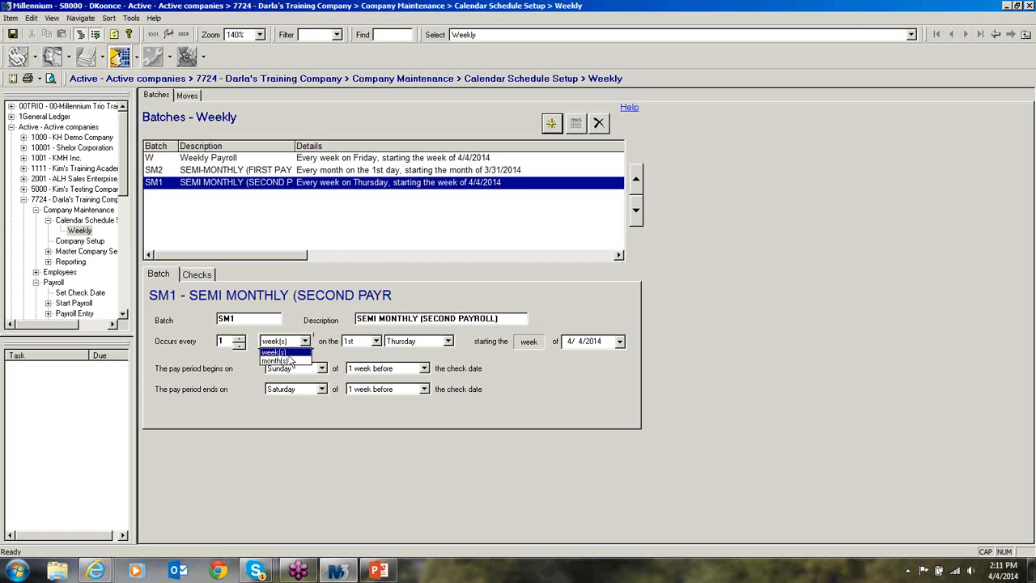
click(291, 366)
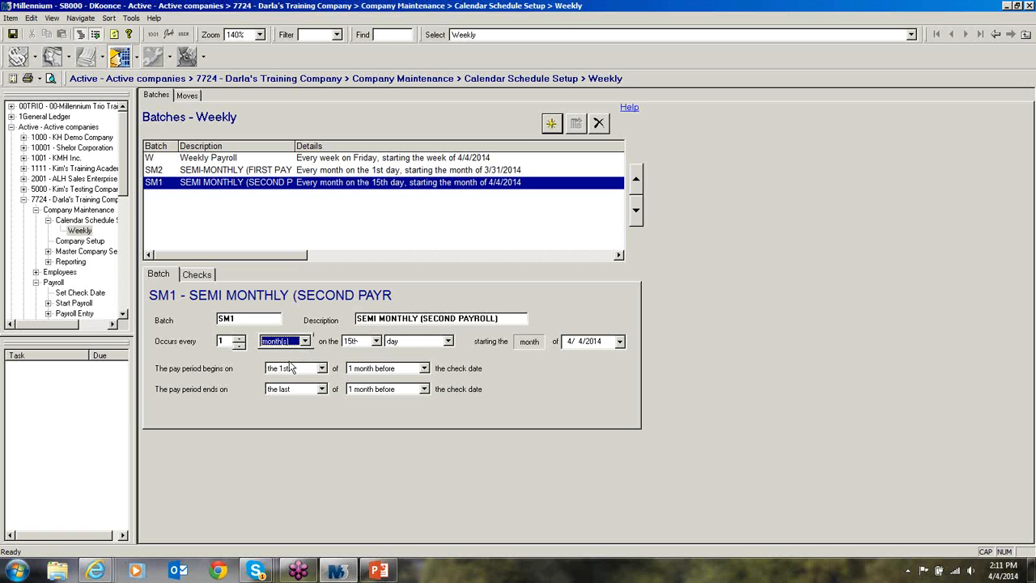
click(362, 343)
click(364, 380)
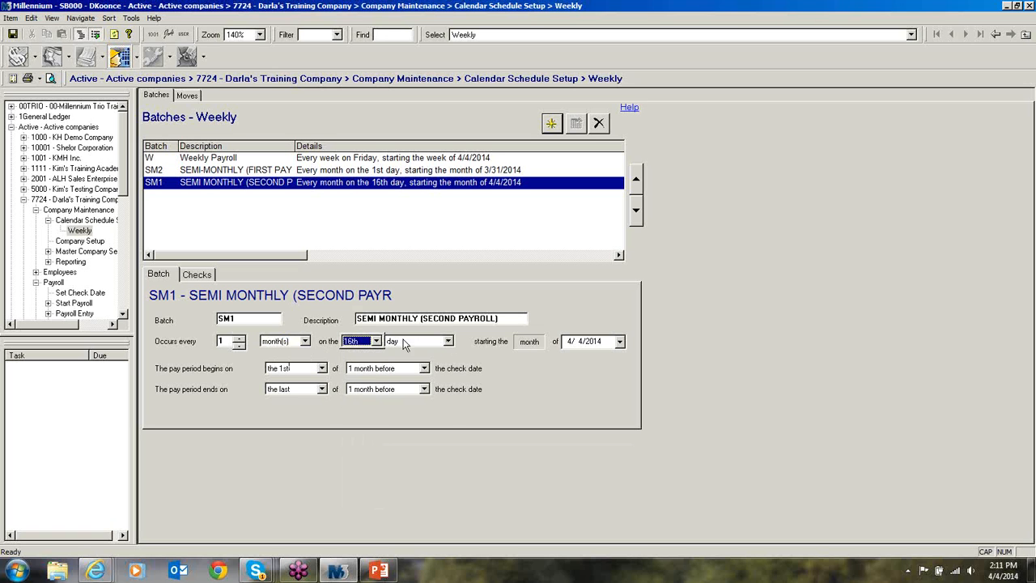
click(408, 345)
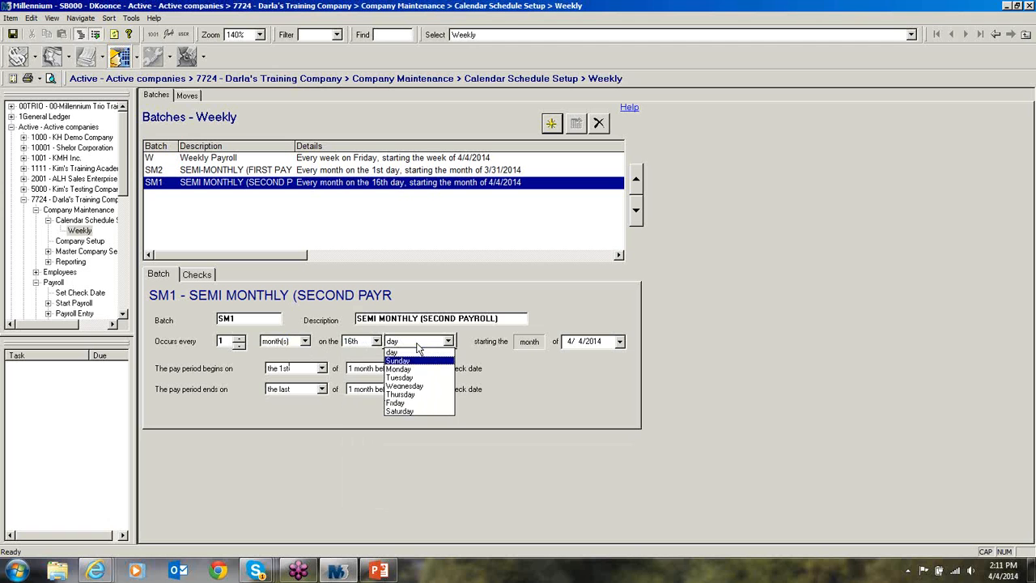
click(516, 392)
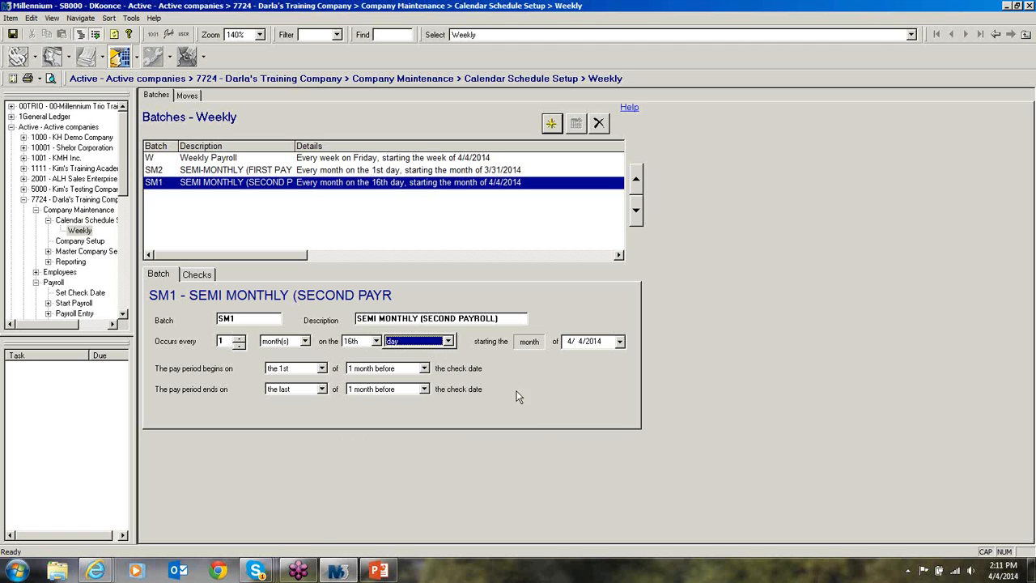
- Change the SM1 batch's monthly occurrence to the last day
click(311, 370)
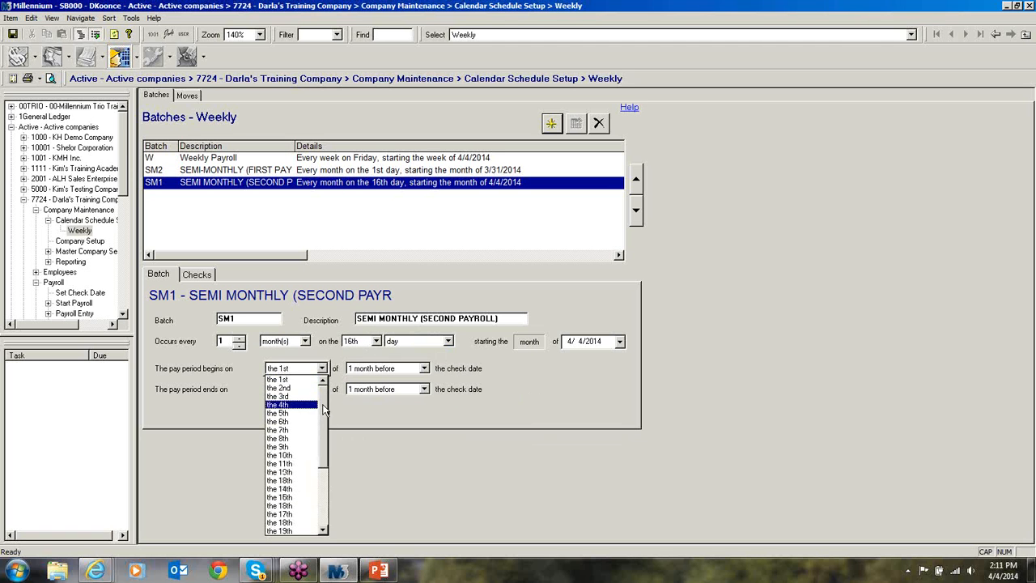
drag(322, 415, 322, 427)
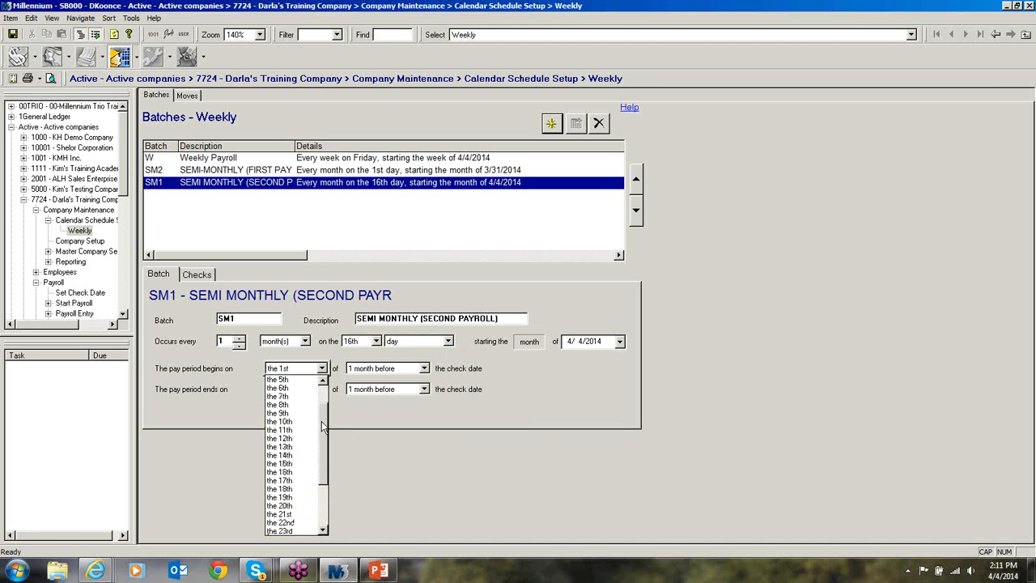
click(374, 354)
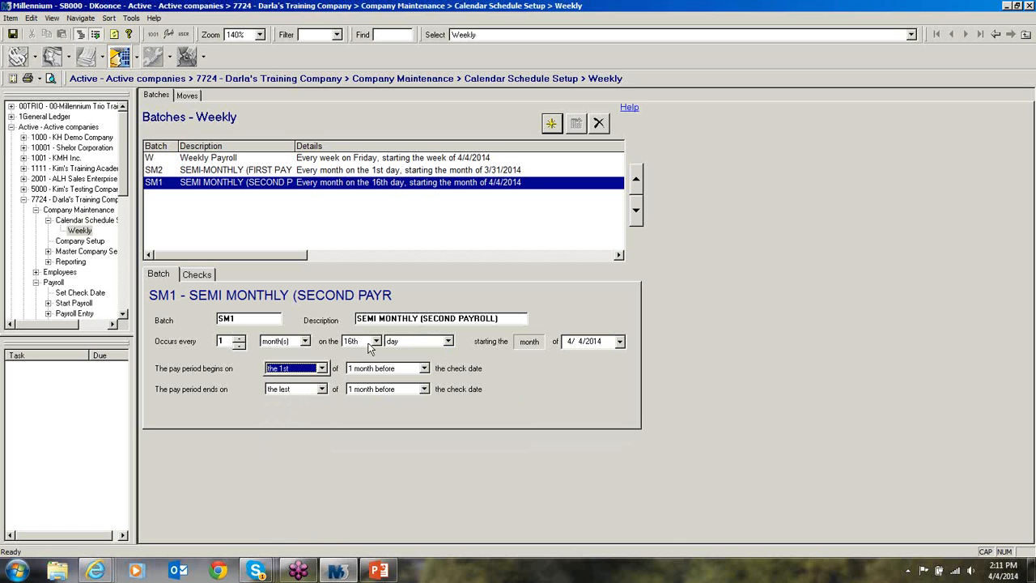
click(376, 342)
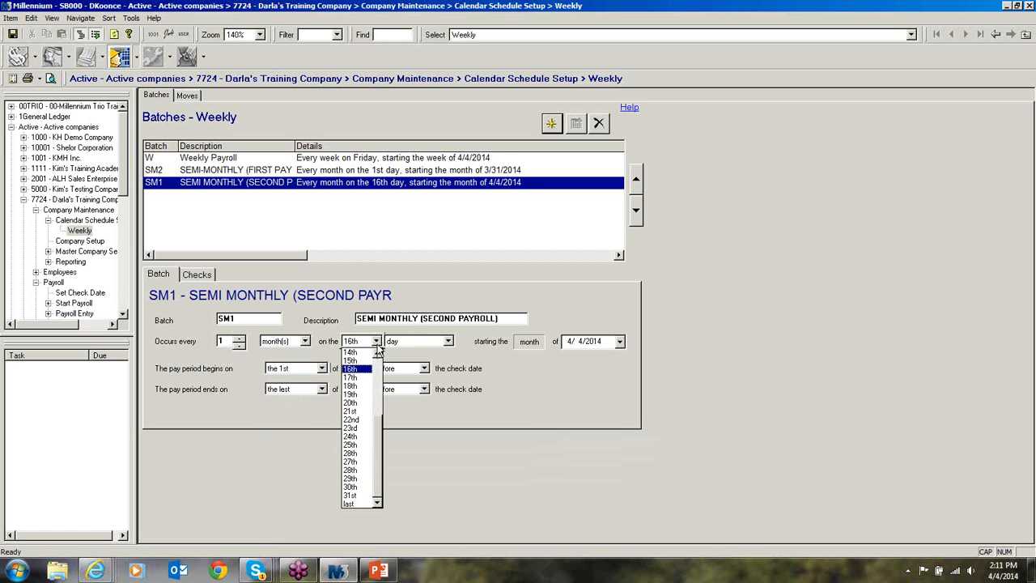
click(356, 503)
- Set the SM1 batch's pay period to begin on the 16th and end on the last day of the month of the check date
click(311, 370)
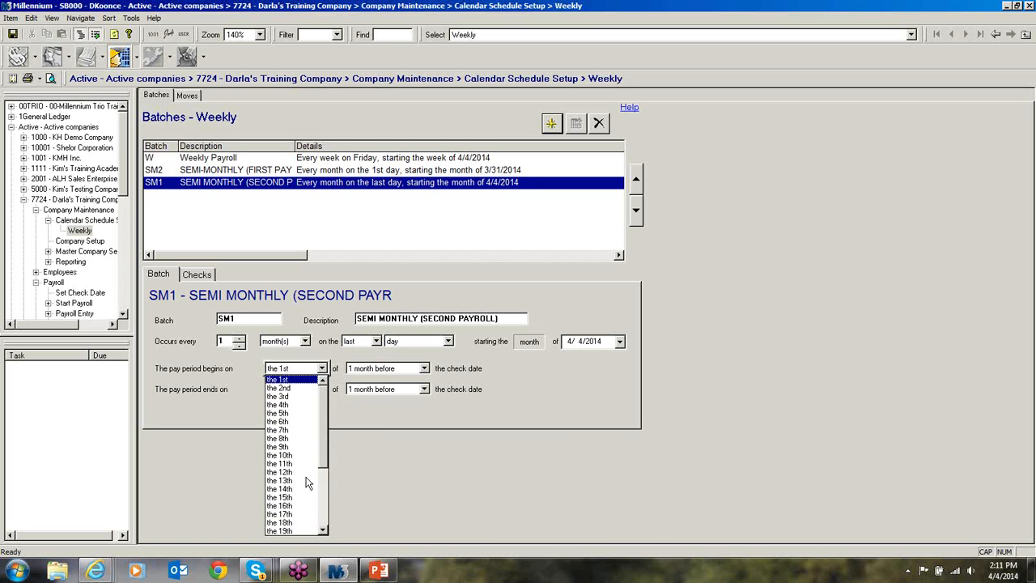
click(297, 507)
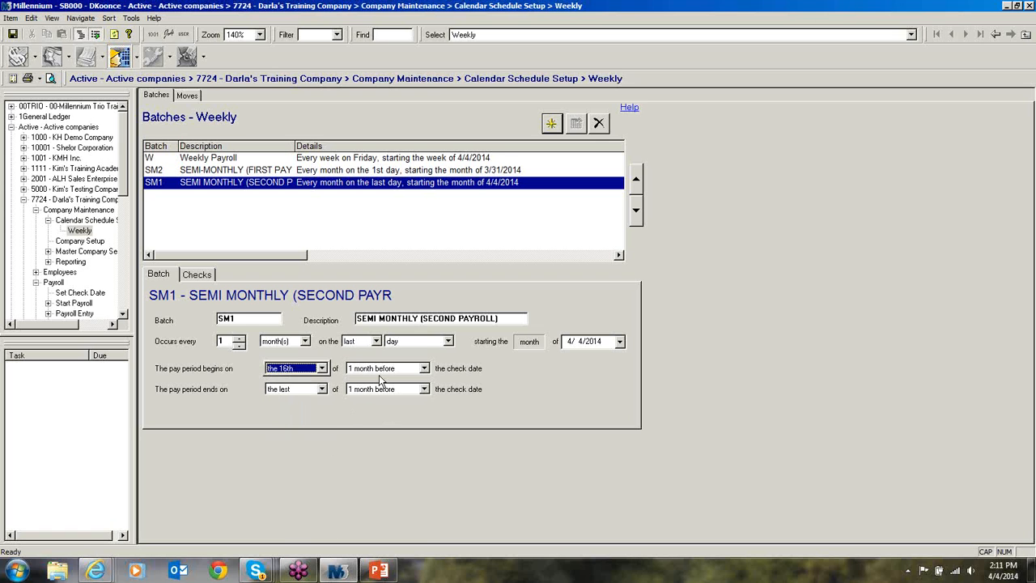
click(383, 370)
scroll(428, 469, up, 2)
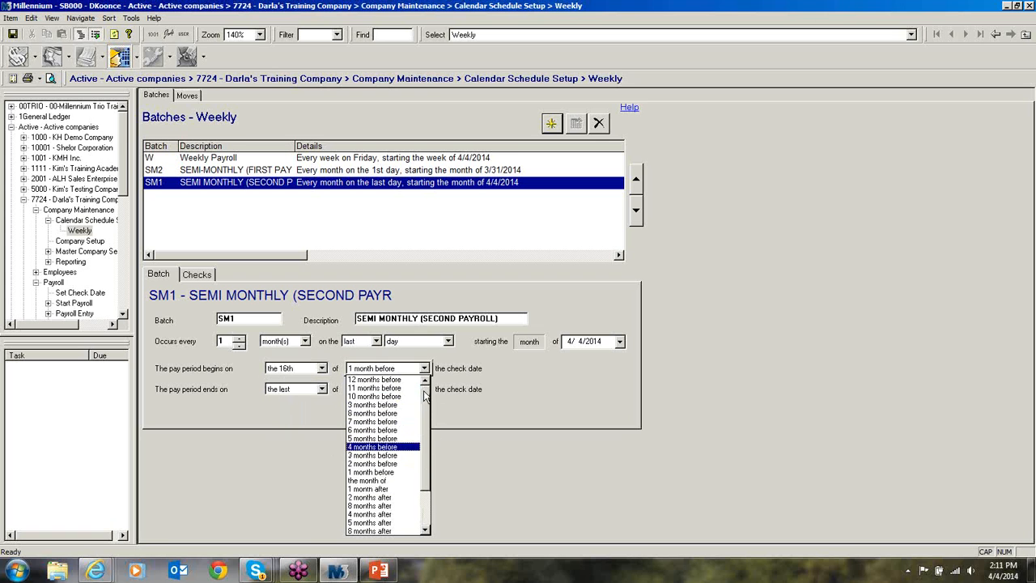
click(380, 481)
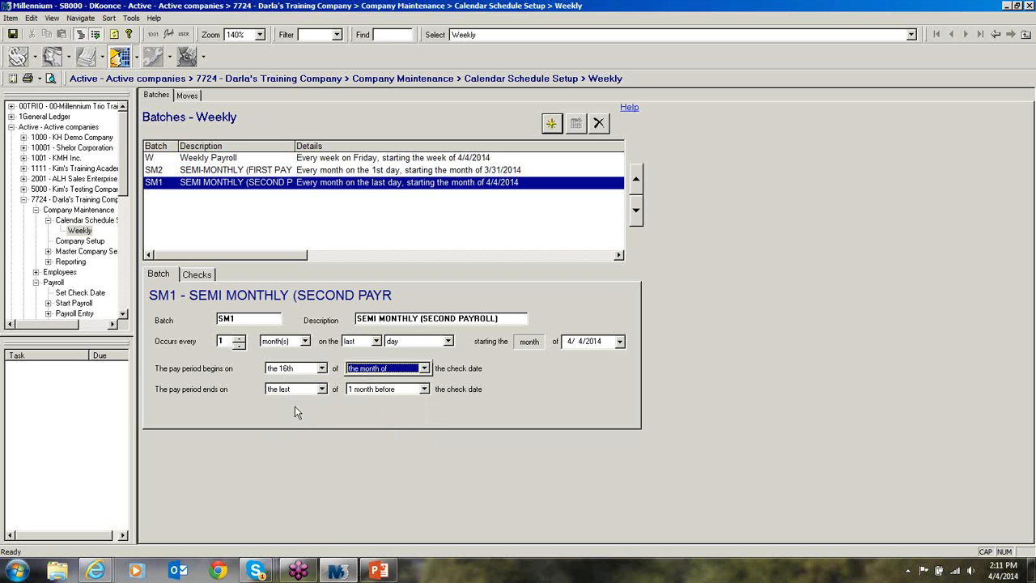
click(388, 391)
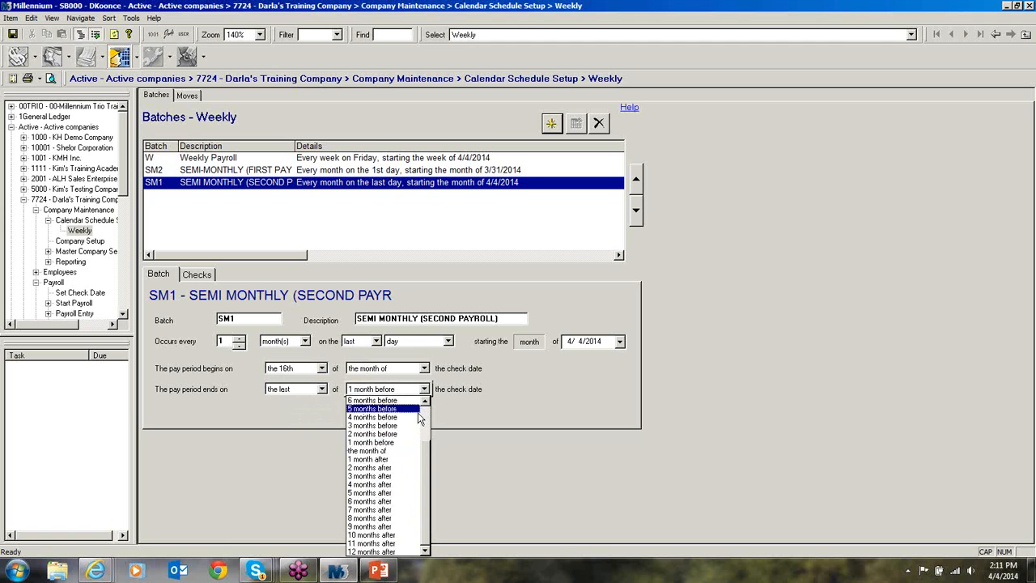
click(386, 451)
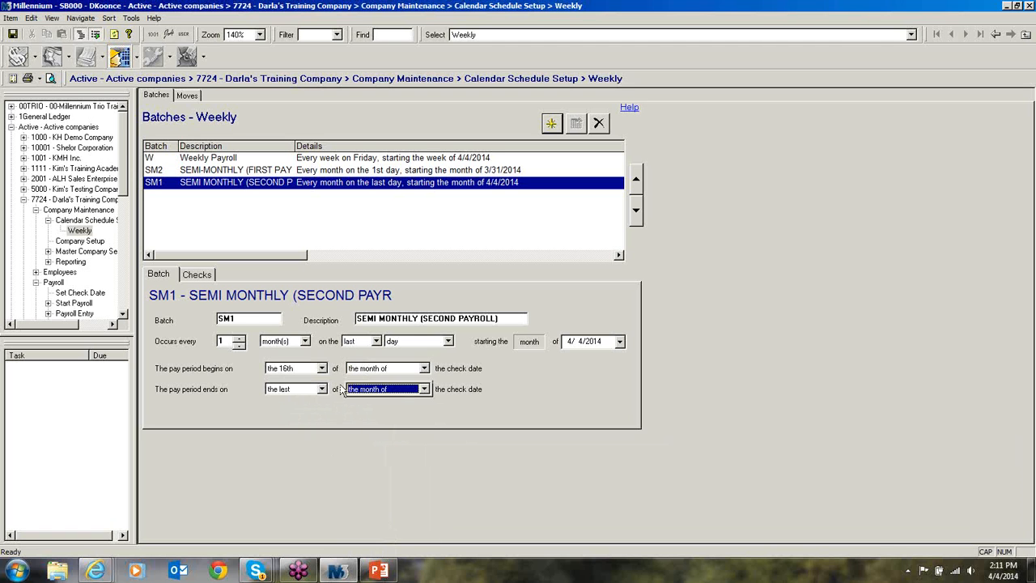
- Set the SM1 batch's starting month date to 3/31/2014
click(261, 318)
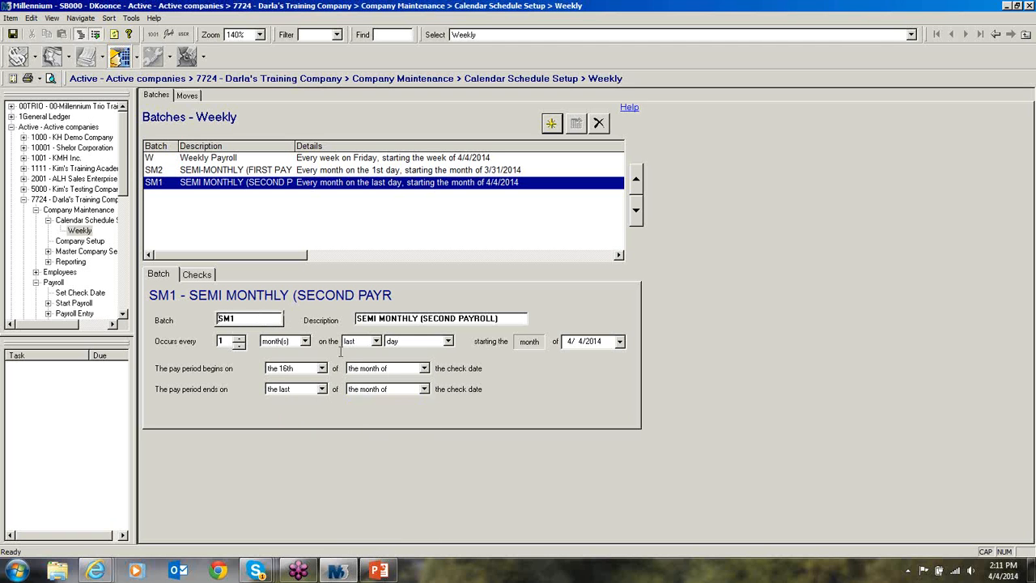
click(620, 342)
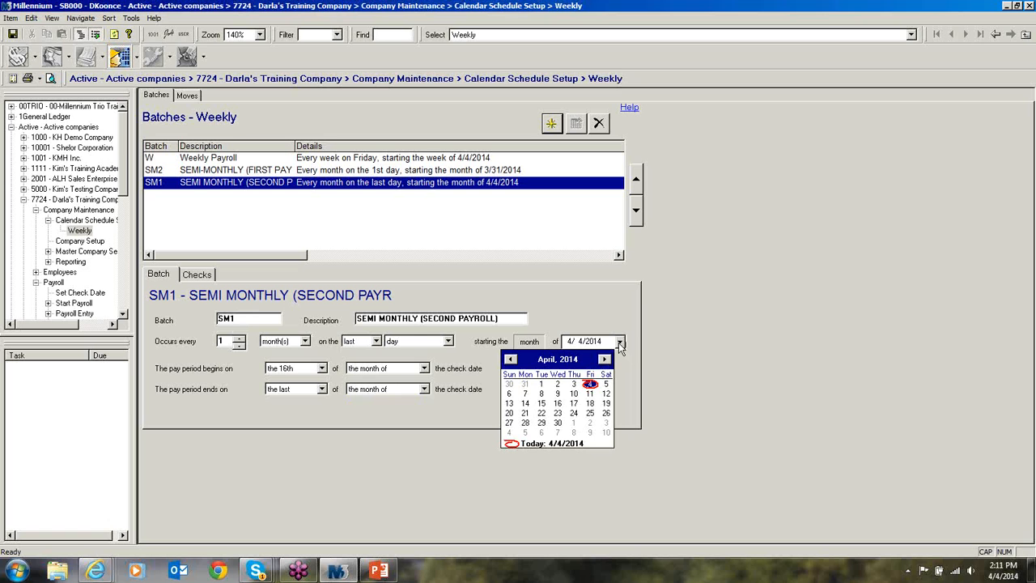
click(510, 359)
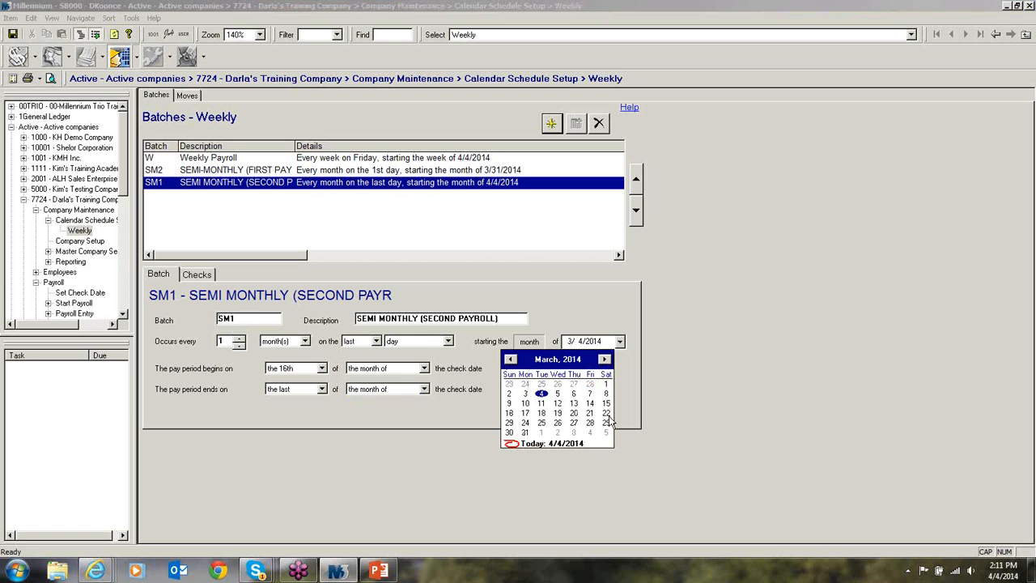
click(525, 433)
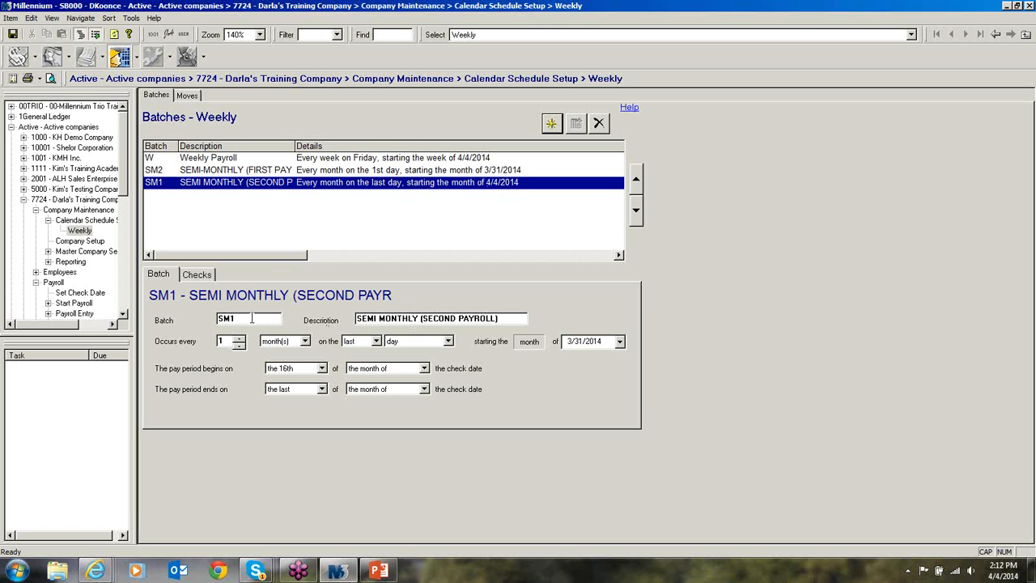
- Change the batch code of the SEMI-MONTHLY (FIRST PAYROLL) batch to SM1
click(259, 172)
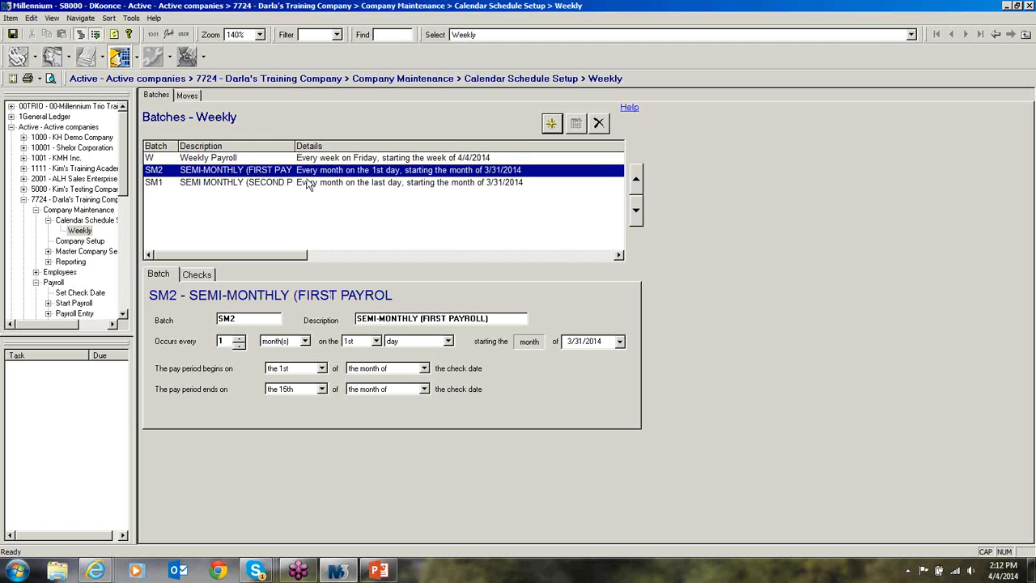
click(301, 183)
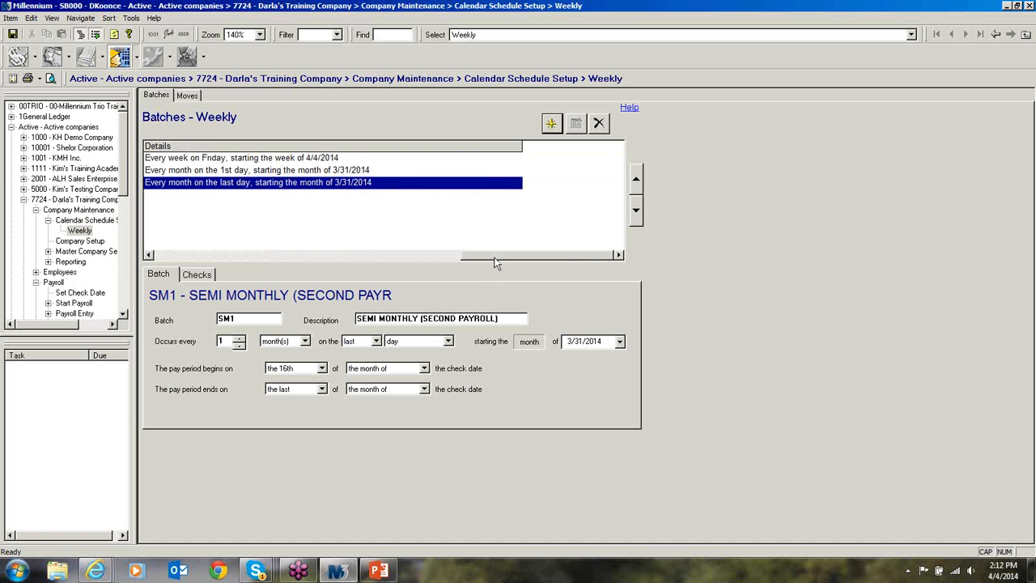
drag(495, 257, 169, 255)
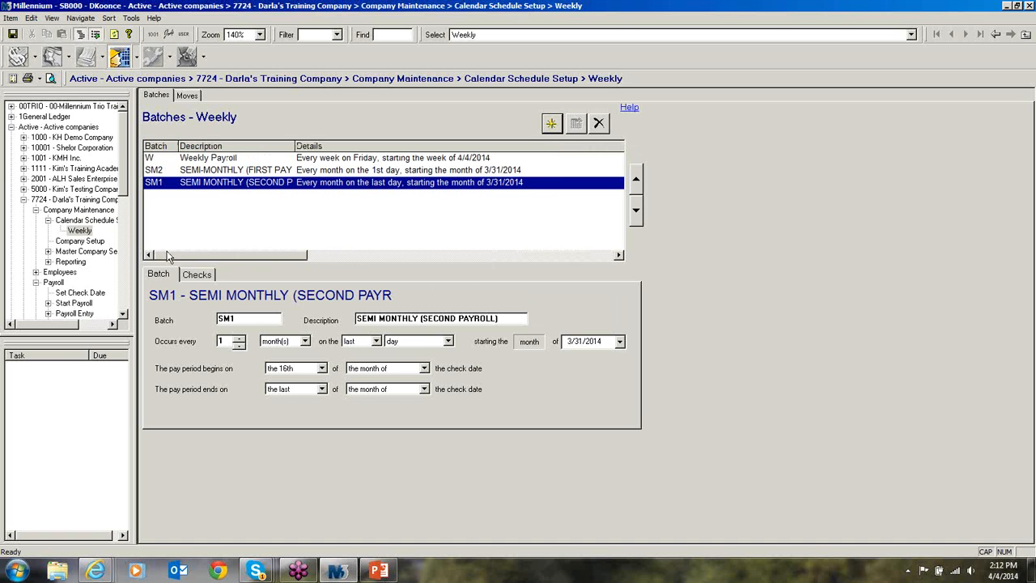
click(222, 171)
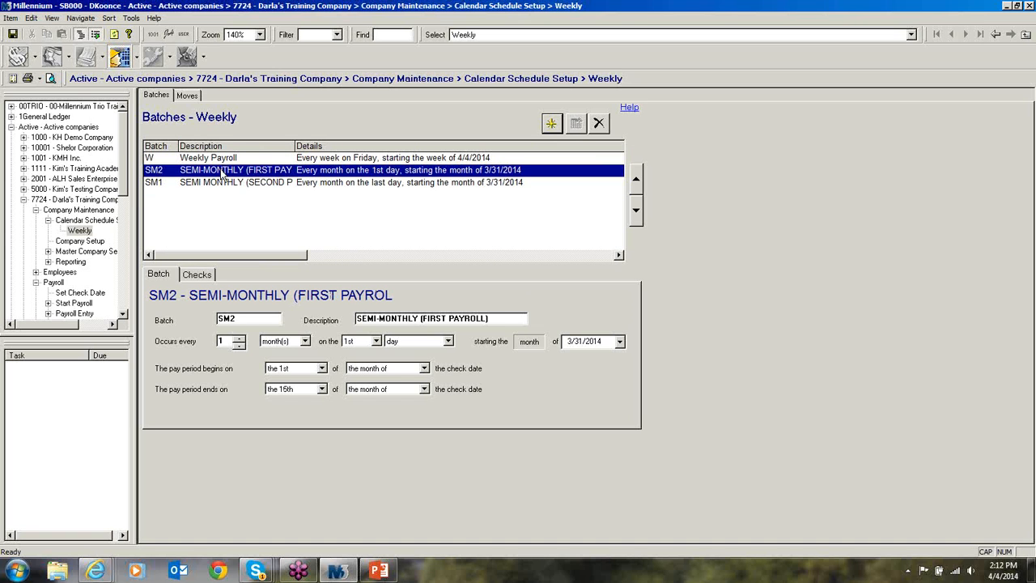
click(269, 321)
key(BackSpace)
text(1)
- Change the batch code of the SEMI MONTHLY (SECOND PAYROLL) batch to SM2
click(209, 183)
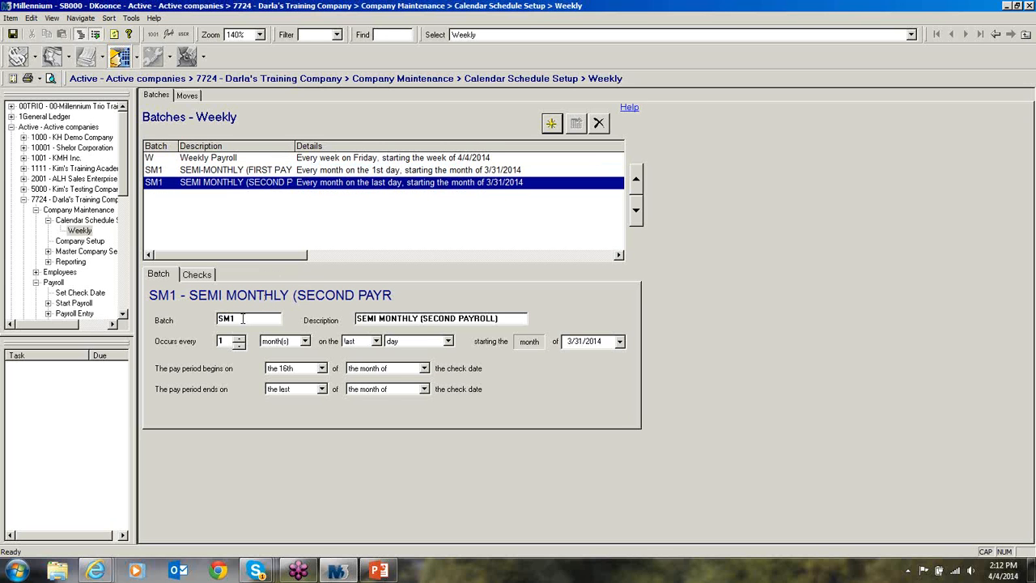
click(243, 319)
text(2)
click(342, 172)
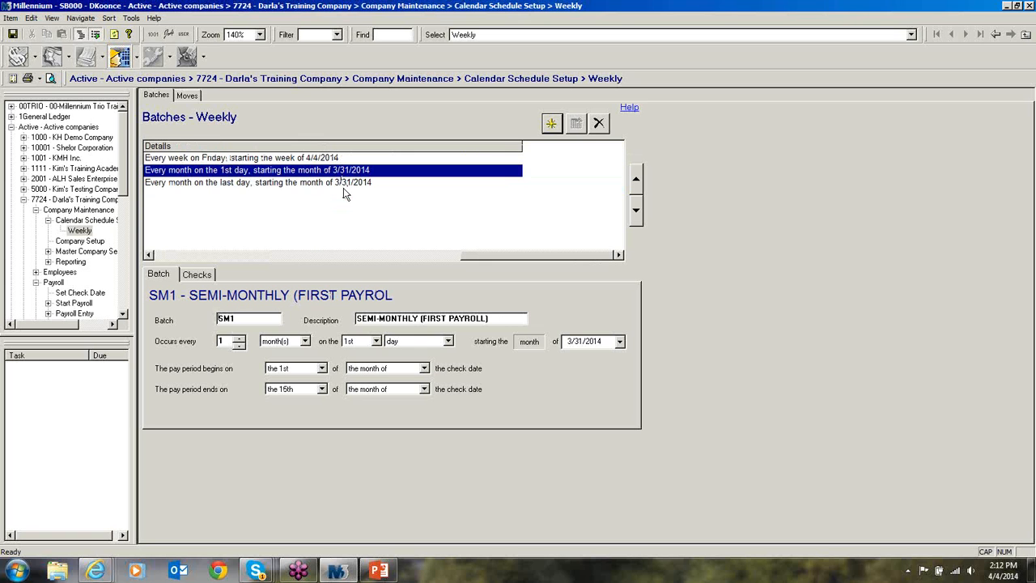
click(343, 185)
drag(504, 256, 121, 255)
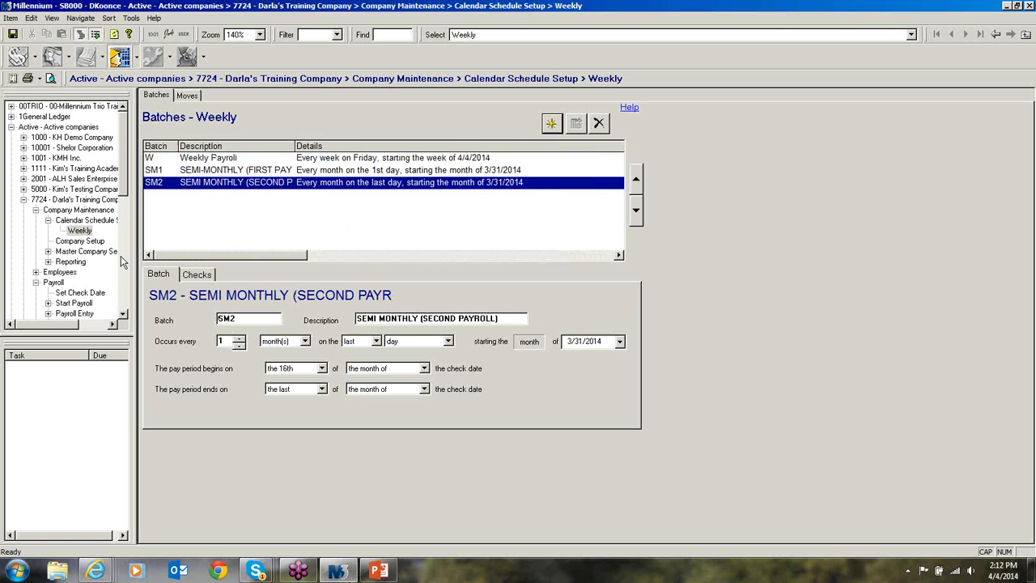
- Review the check settings of the SM2 and SM1 batches and open the company's payroll groups in Calendar Schedule Setup
drag(499, 256, 174, 257)
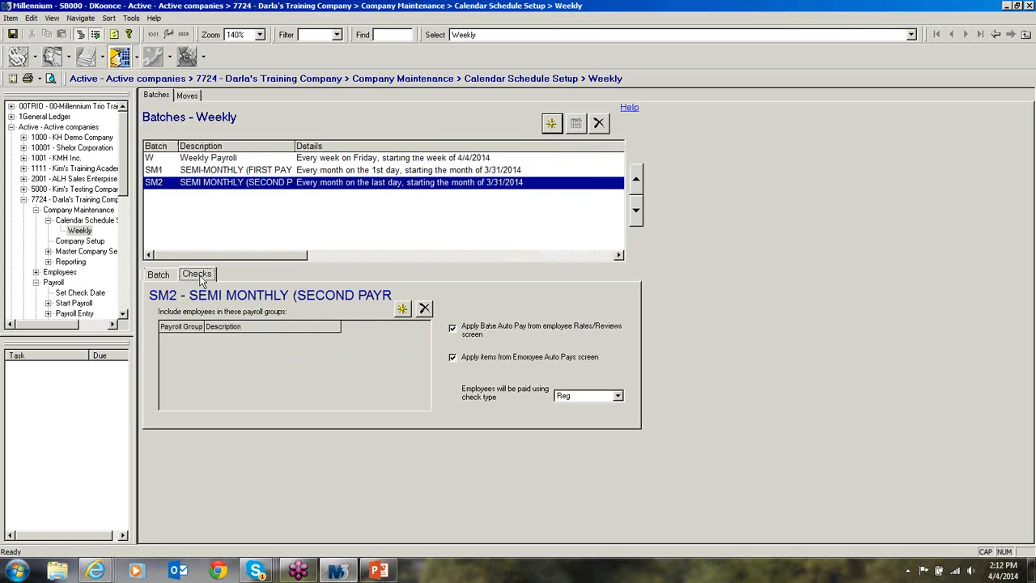
click(206, 172)
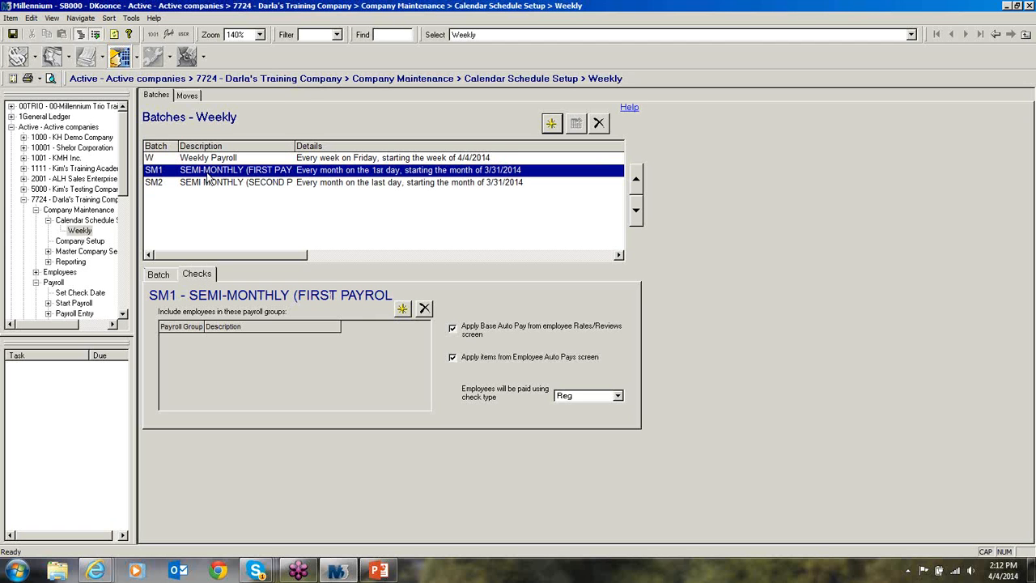
click(119, 60)
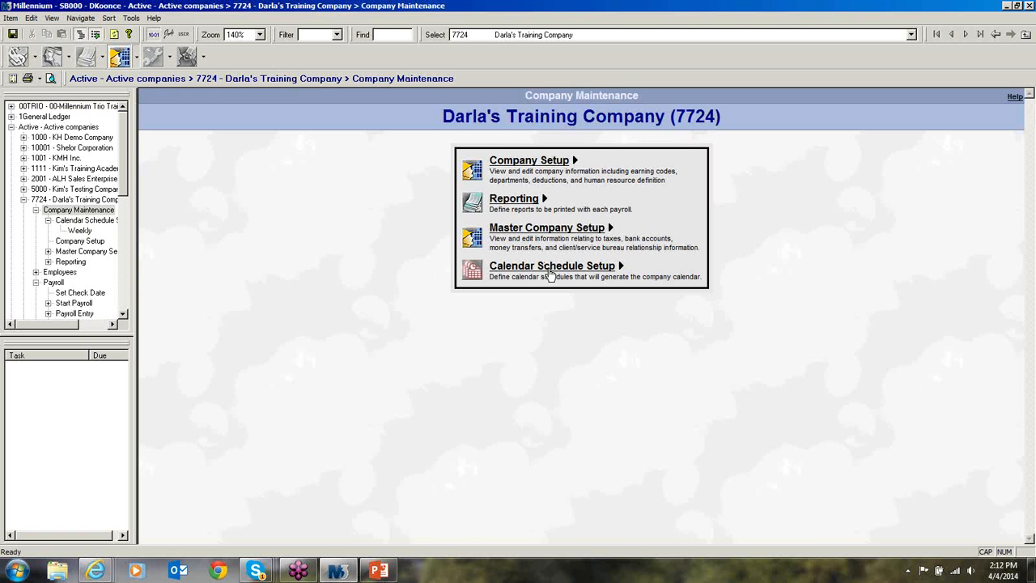
click(545, 275)
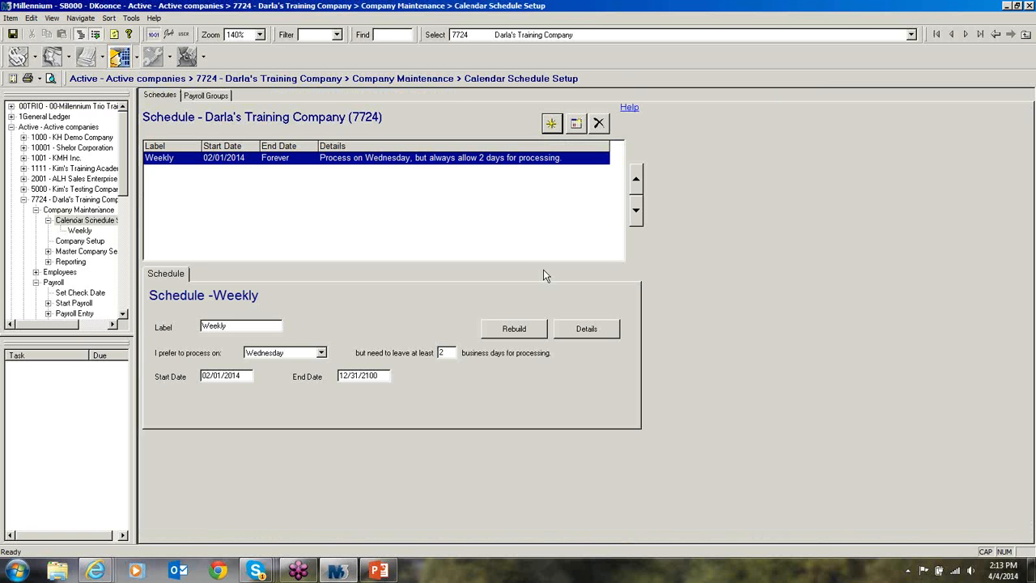
click(213, 95)
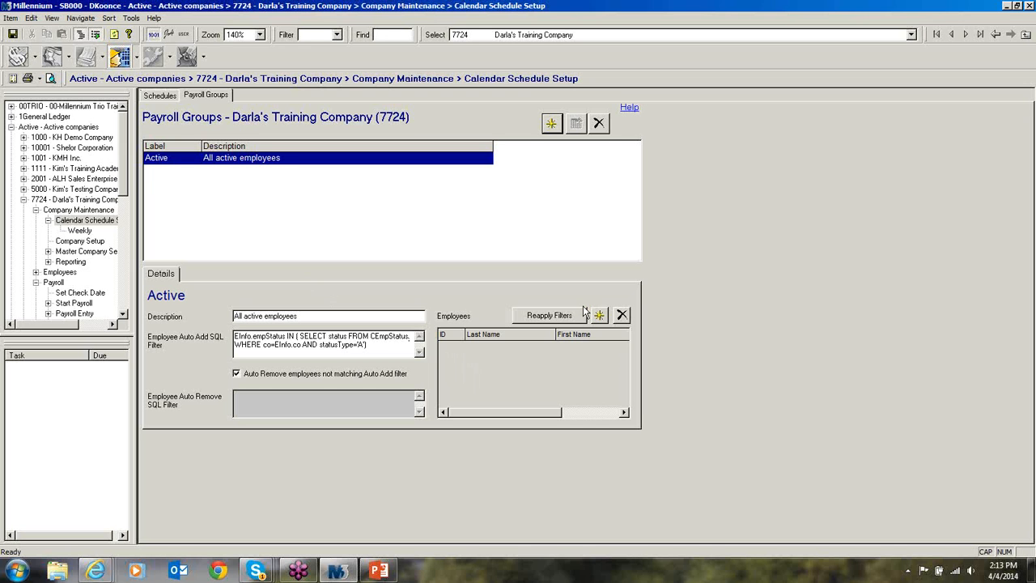
- Add two payroll groups labelled W and SM
click(553, 126)
key(Caps_Lock)
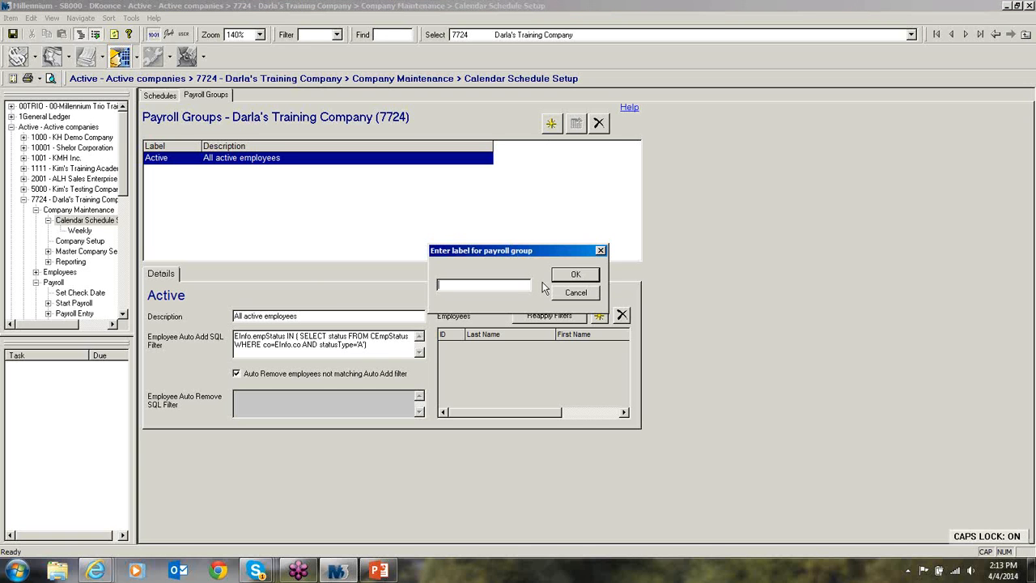
text(W)
click(572, 276)
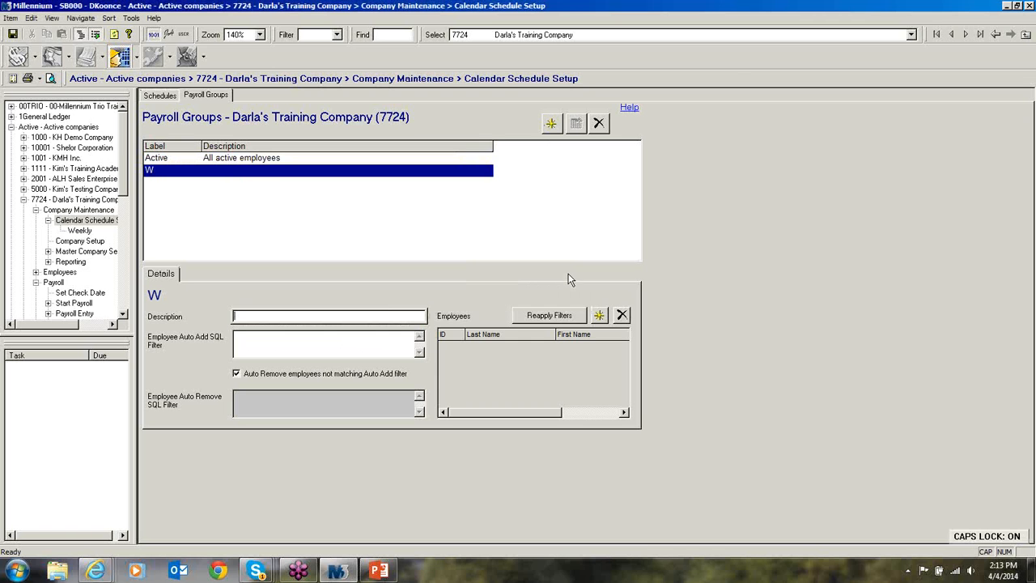
click(551, 125)
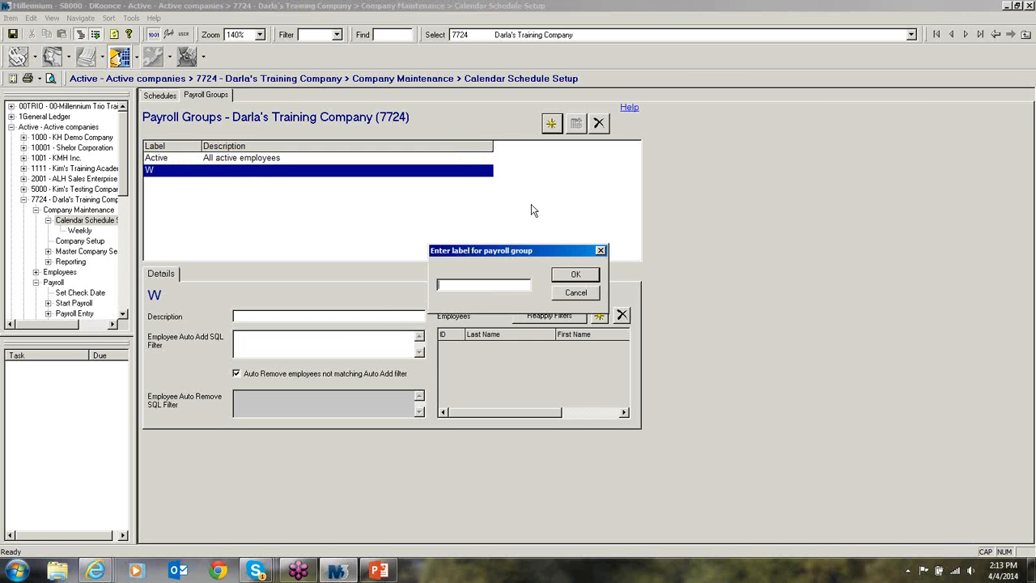
text(SM)
click(570, 273)
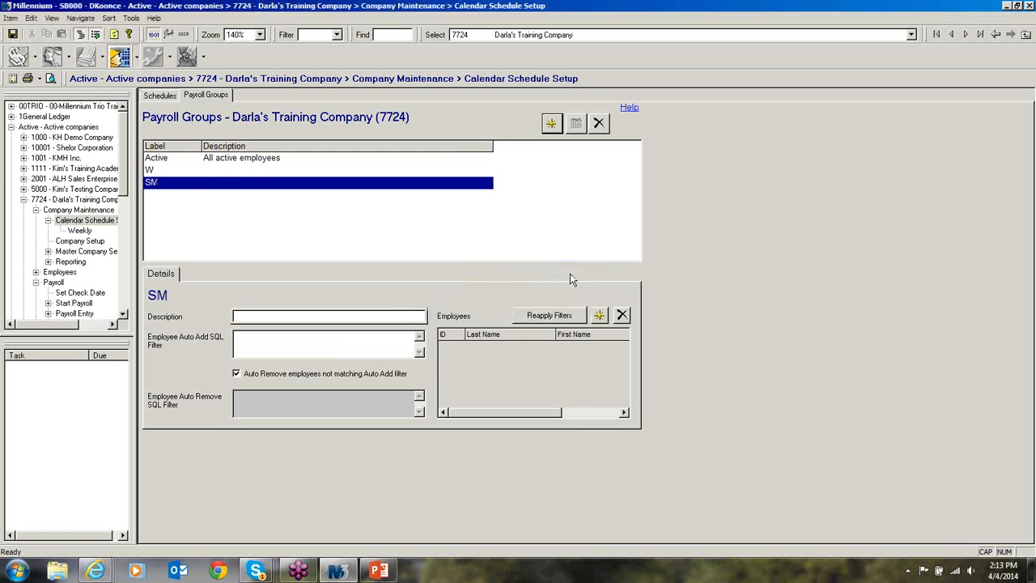
- Enter WEEKLY as the description of the W payroll group
click(268, 174)
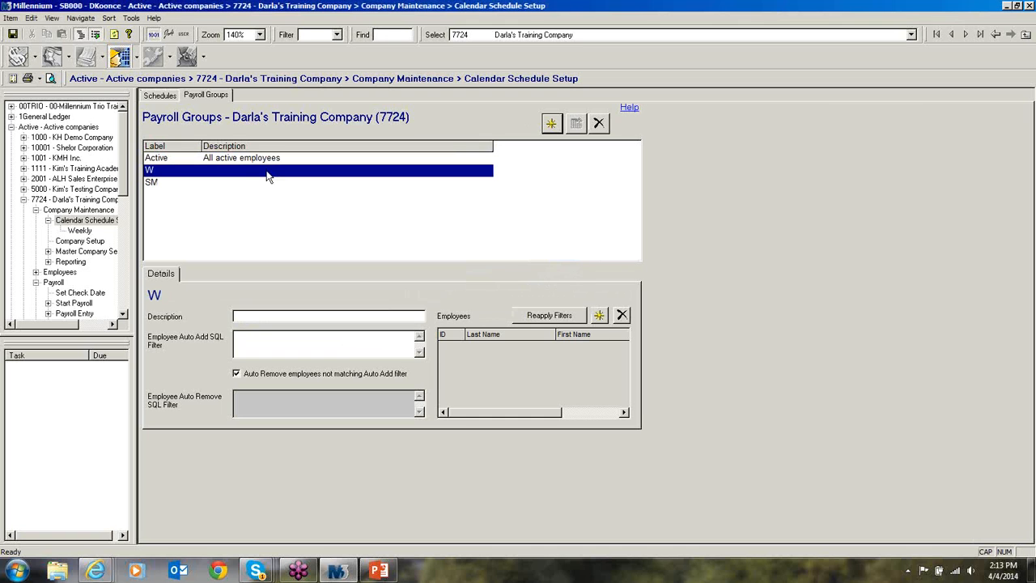
click(279, 316)
text(WEEKLY)
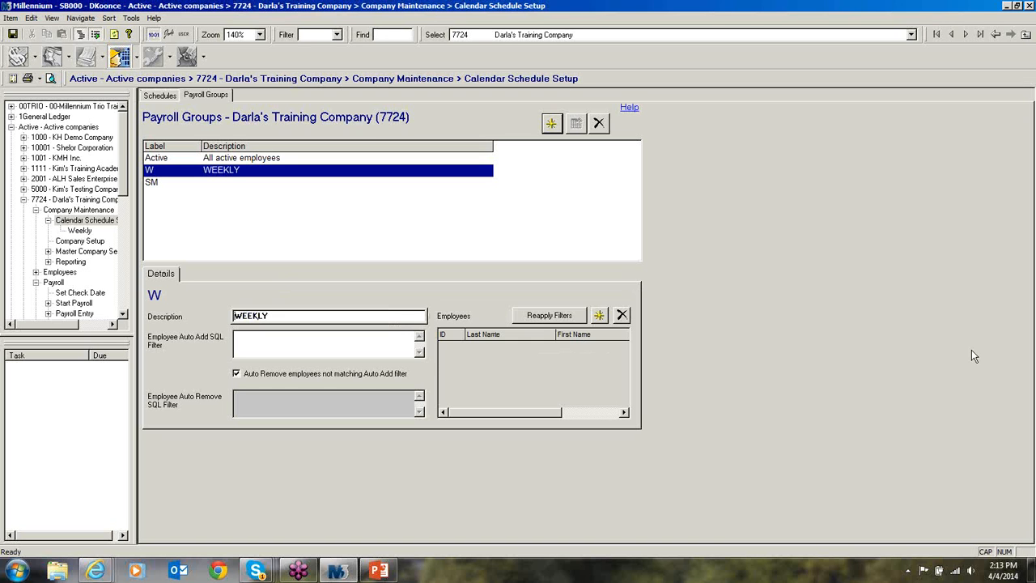
- Enter EINFO.EMPSTATUS='A' AND PAYFREQUENCY='W' as the W payroll group's Employee Auto Add SQL filter
click(293, 346)
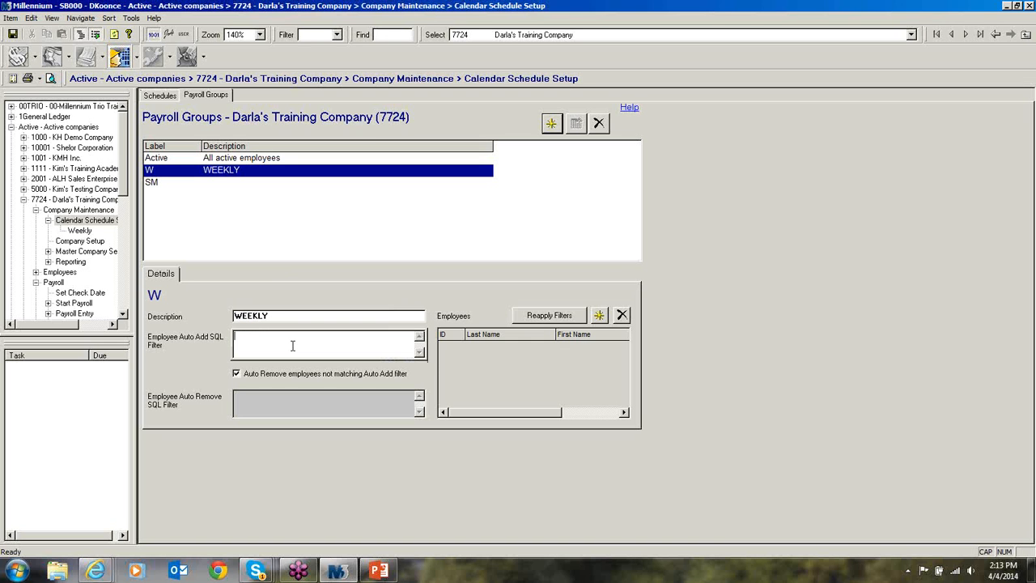
text(EINFO.EMPSTATUS)
key(BackSpace)
text('A' AND PAYFREQ)
key(BackSpace)
key(BackSpace)
key(BackSpace)
key(BackSpace)
text(FREQUENCY)
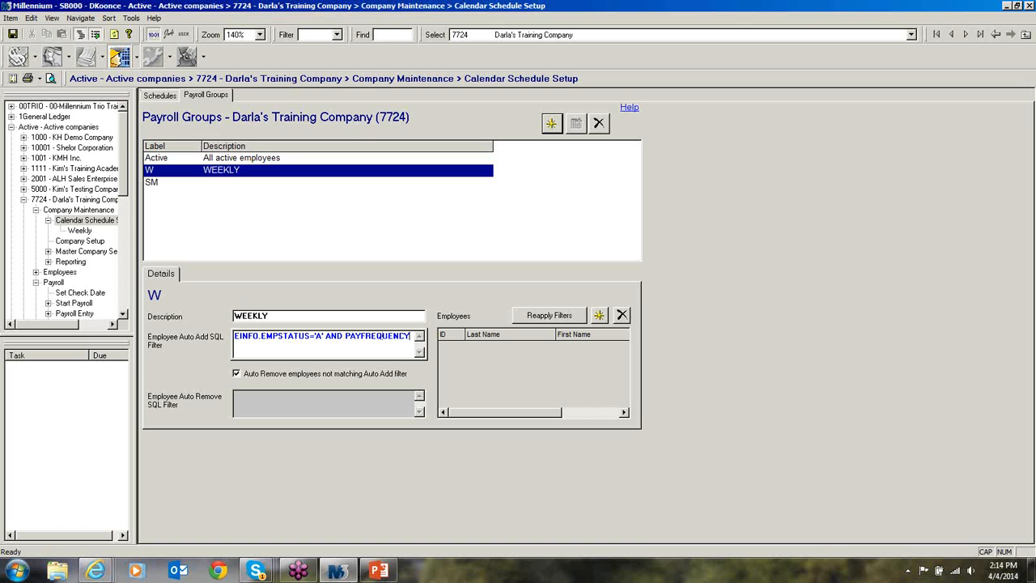
text(='W)
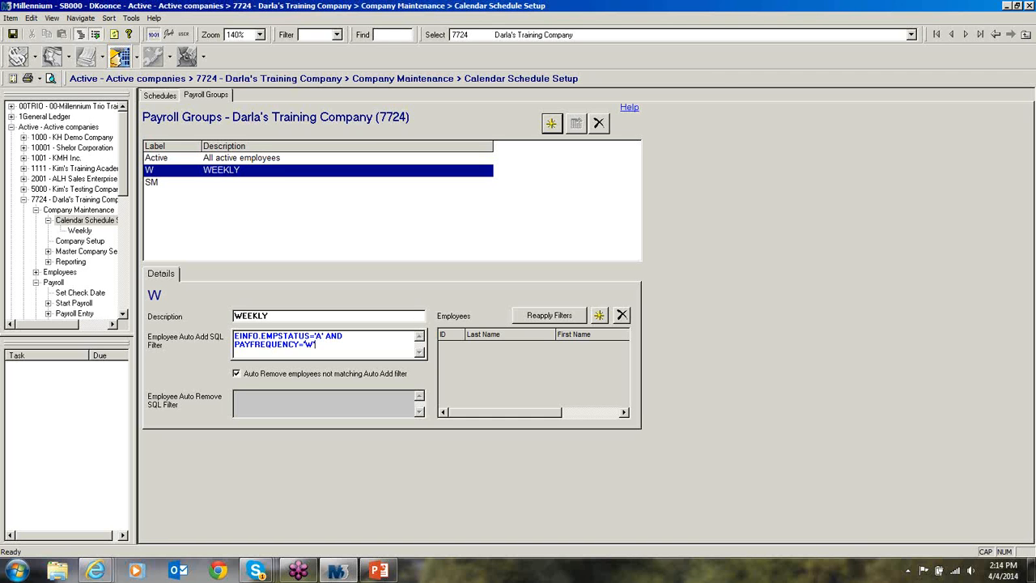
text(')
- Copy the W payroll group's Auto Add SQL filter into the SM payroll group's Auto Add SQL filter
drag(322, 344, 217, 334)
right_click(250, 338)
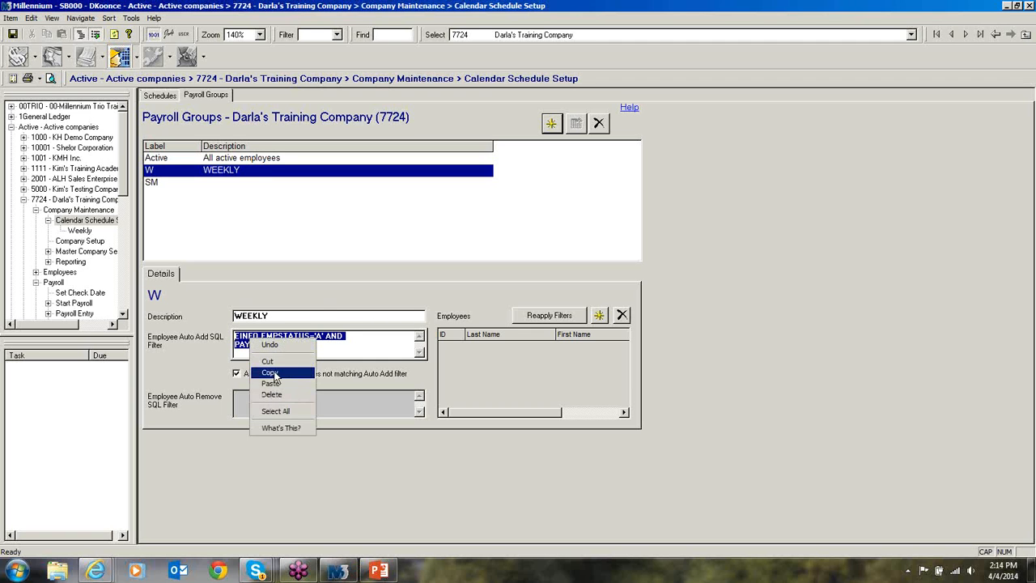
click(271, 374)
click(222, 185)
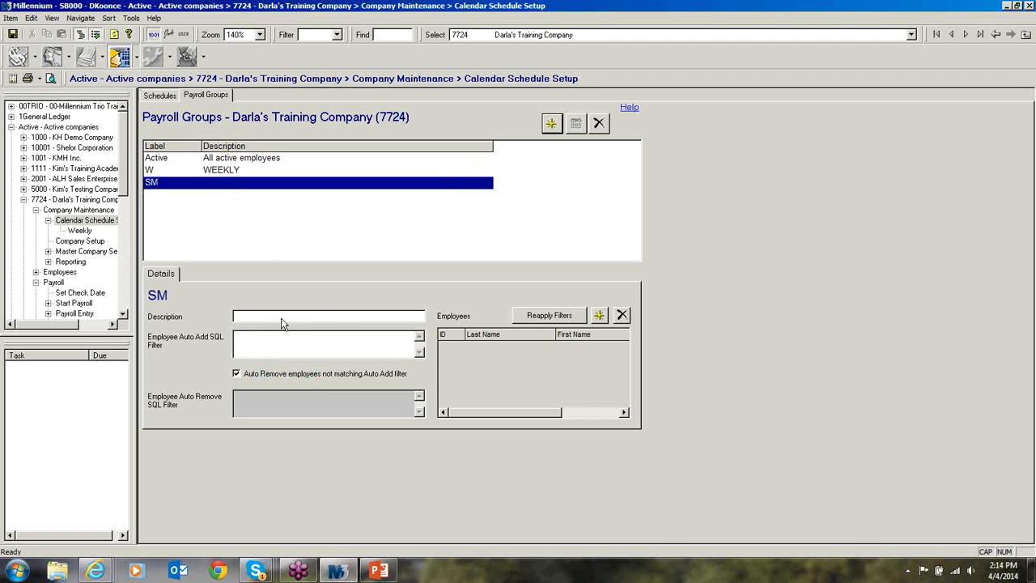
click(266, 342)
right_click(269, 344)
click(300, 388)
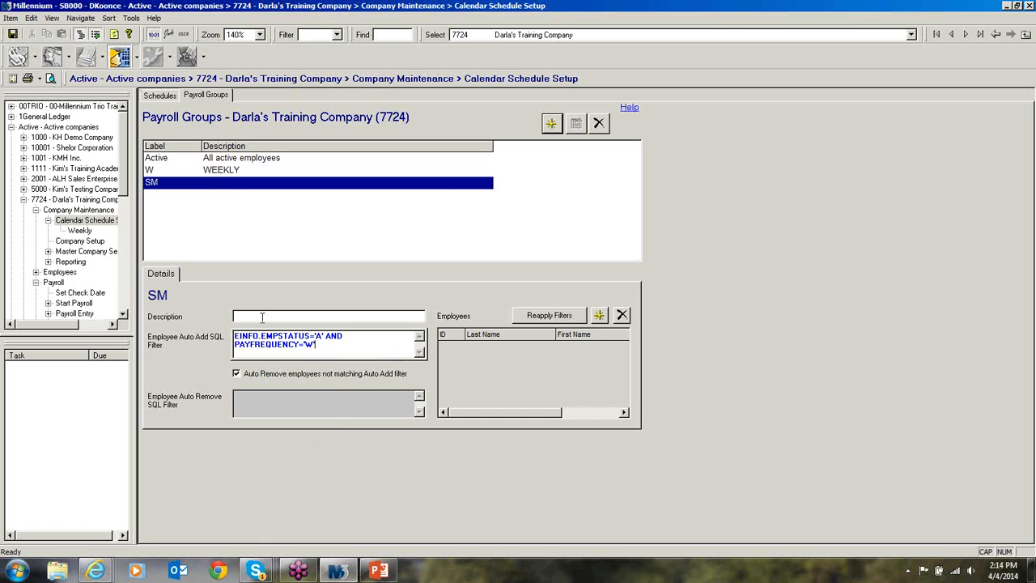
- Enter SEMI MONTHLY as the description of the SM payroll group
click(262, 317)
text(SEMI MO)
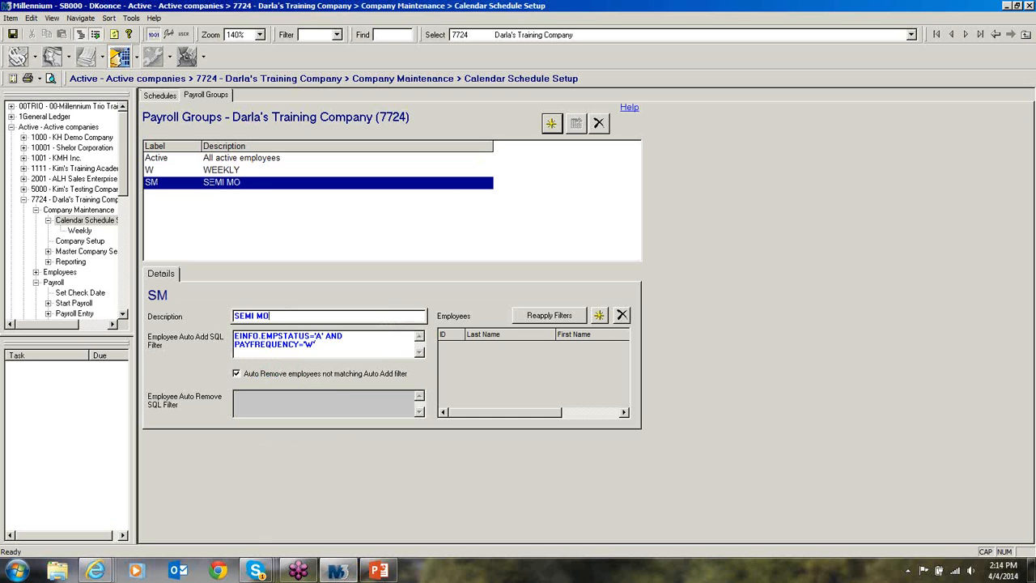
text(NTHLY)
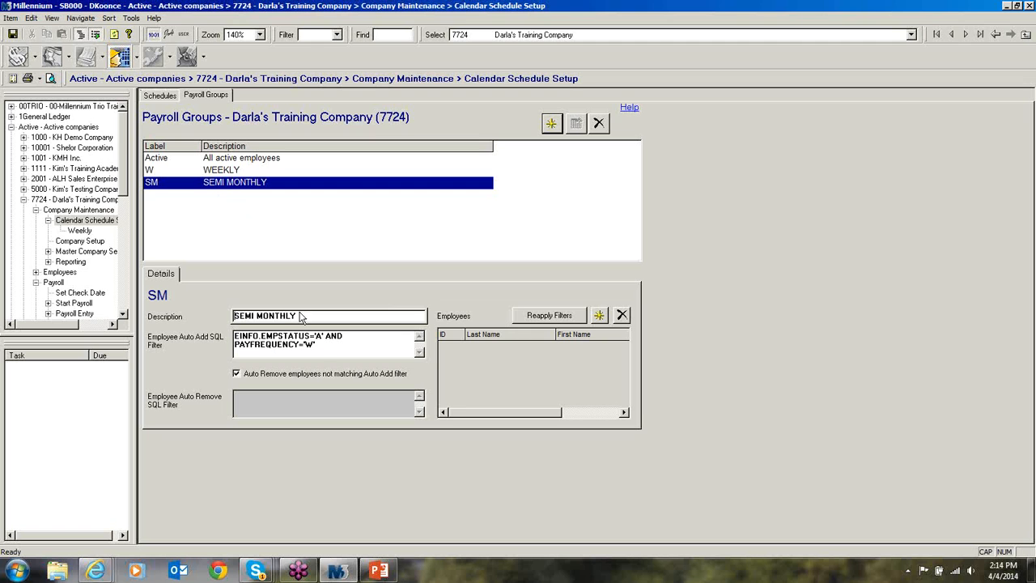
- Change the pay frequency condition in the SM payroll group's Employee Auto Add SQL filter to PAYFREQUENCY='S'
click(316, 345)
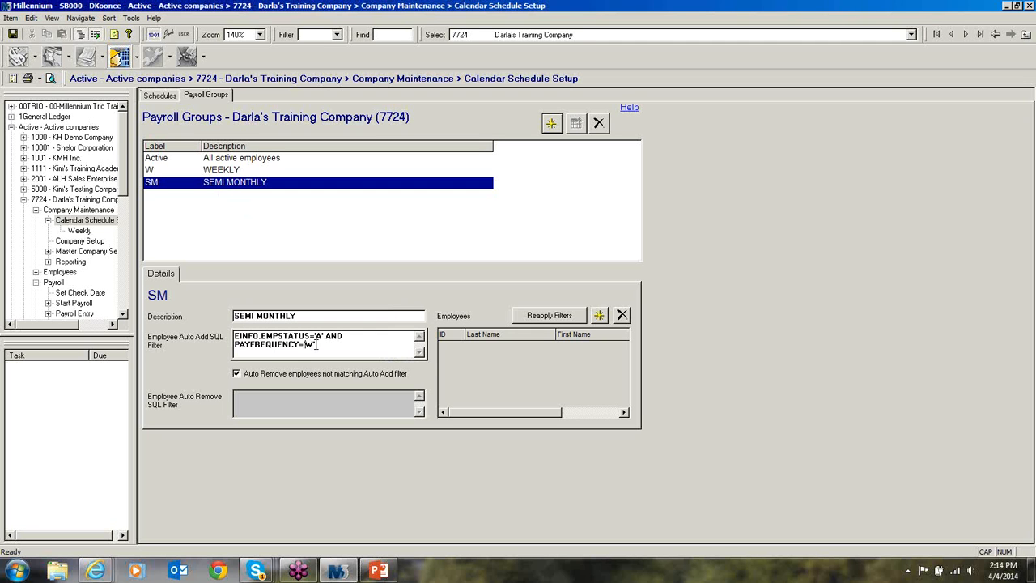
key(BackSpace)
key(BackSpace)
text(S')
- In Employee Maintenance, set the pay frequency to S (Semi-Monthly) in Rates/Reviews for the eighth employee in company 7724's list
click(54, 58)
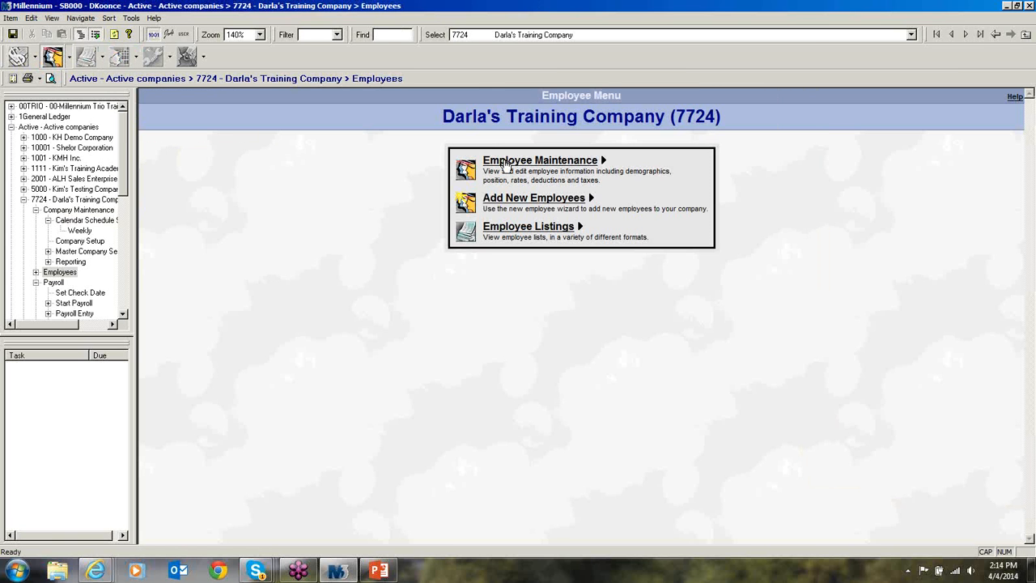
click(508, 162)
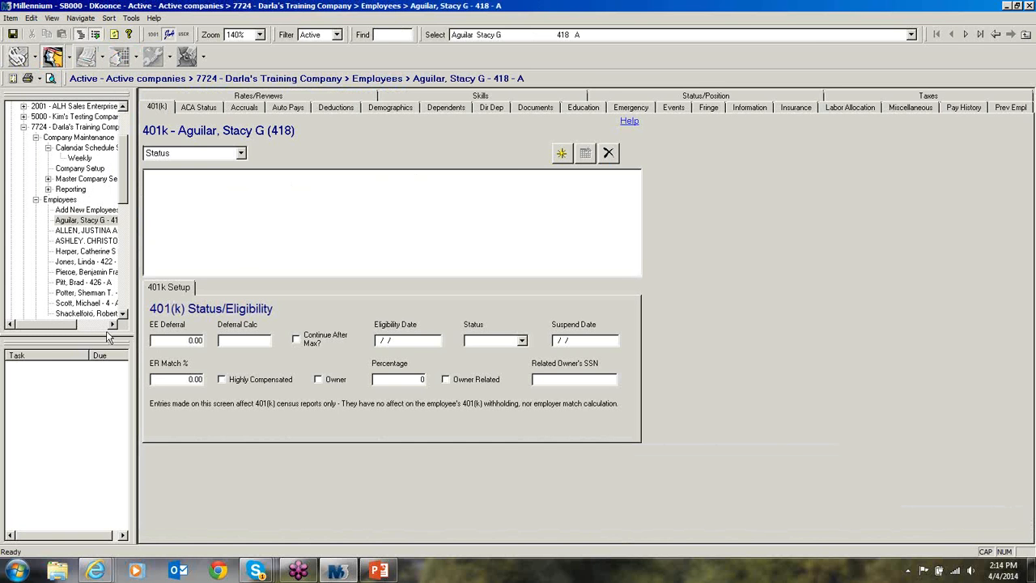
drag(99, 335, 99, 489)
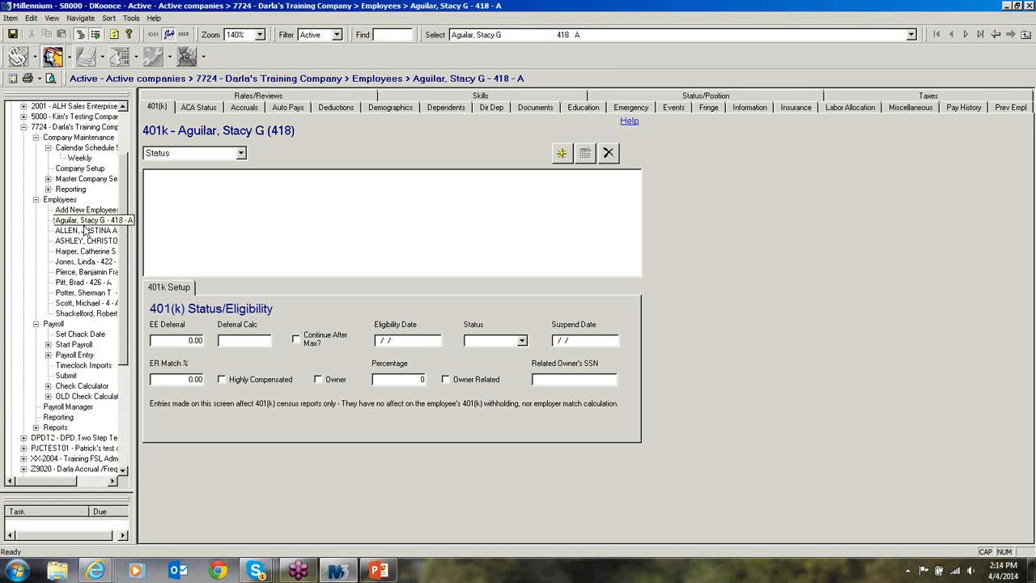
click(83, 294)
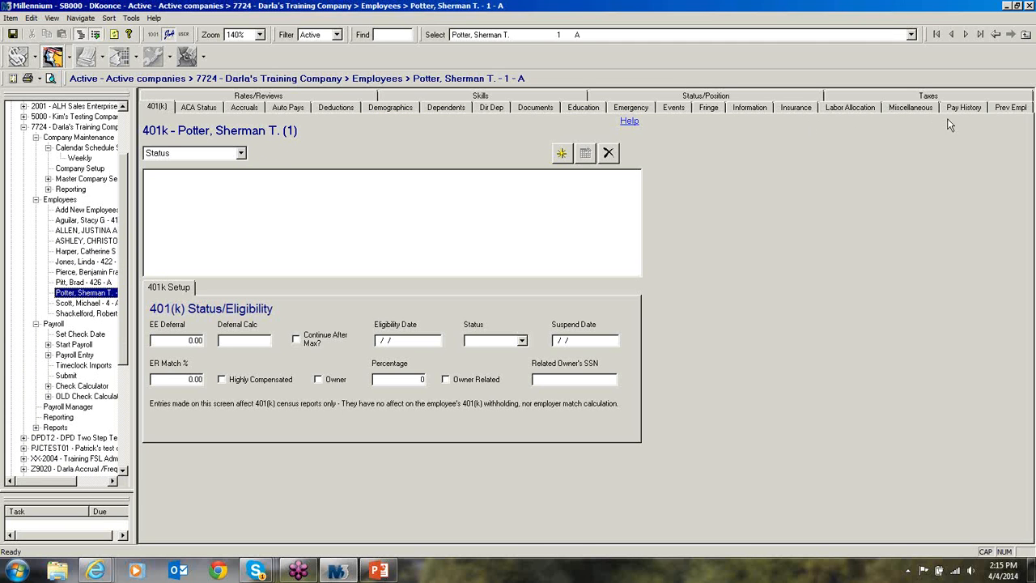
click(302, 99)
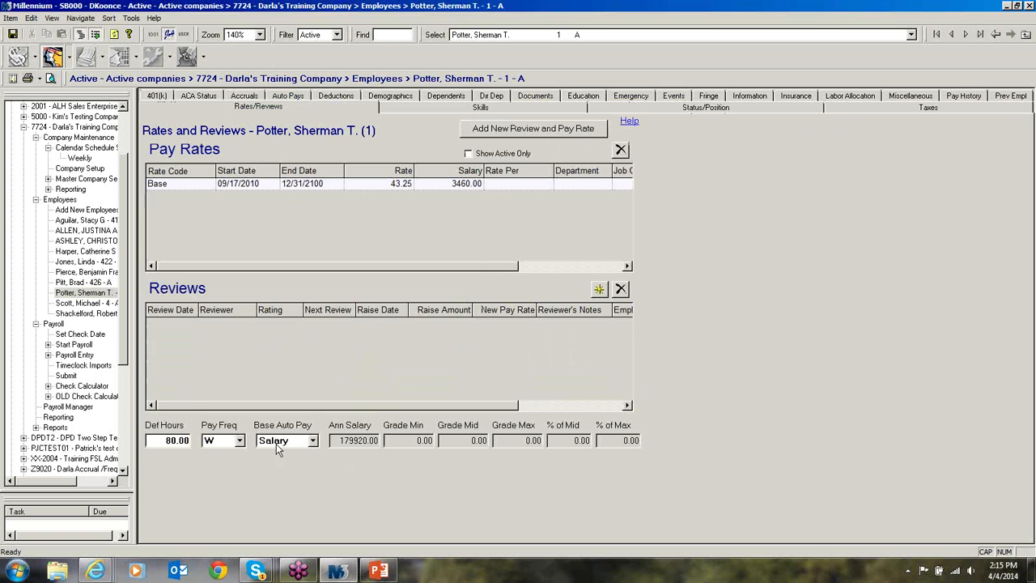
click(224, 446)
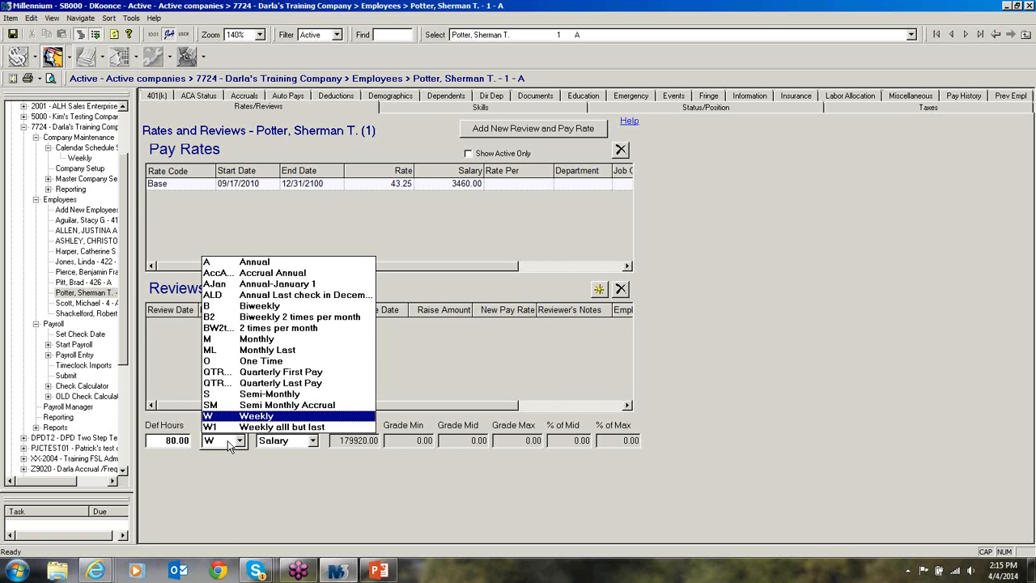
click(268, 394)
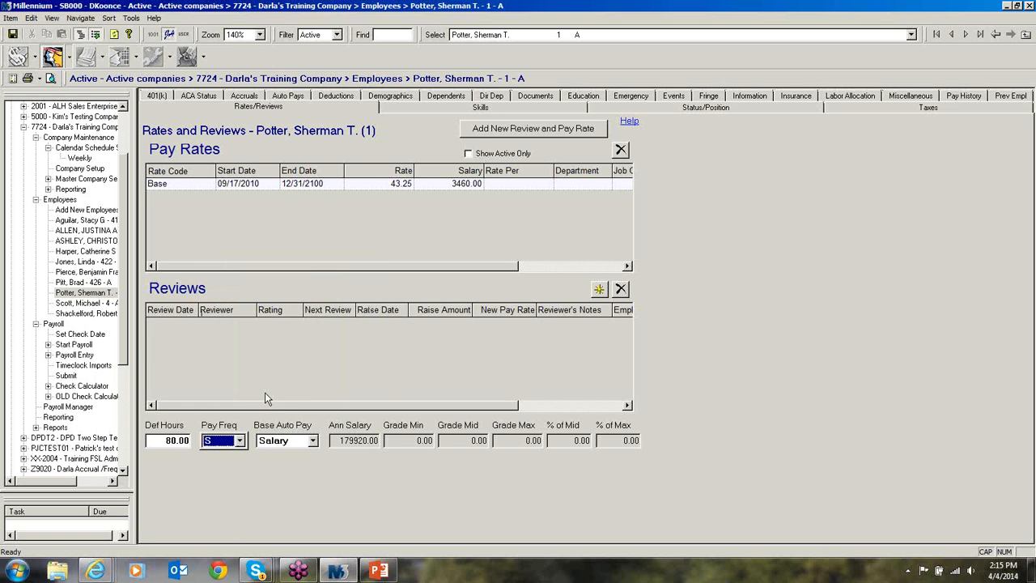
click(172, 441)
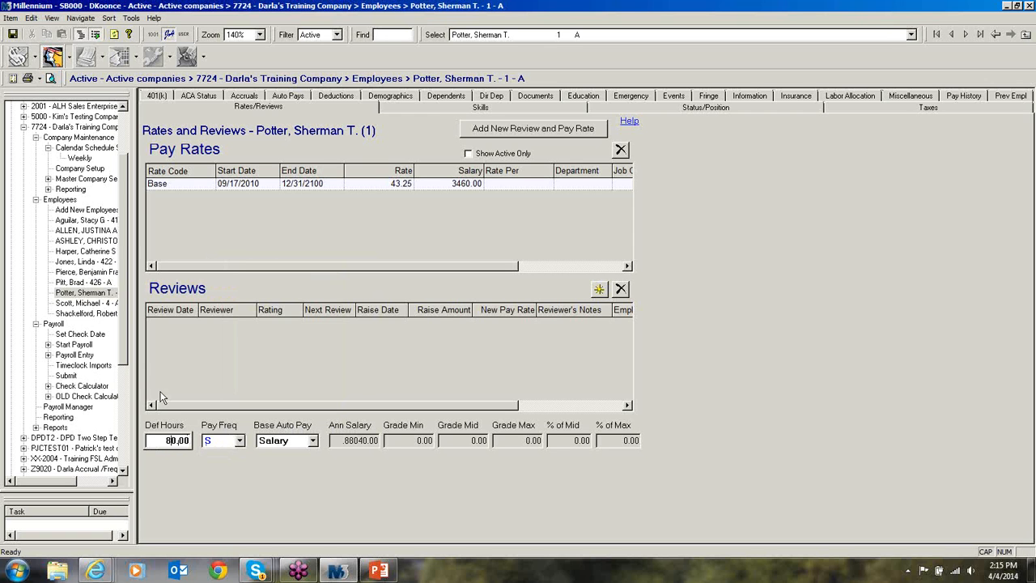
- Set the pay frequency to S (Semi-Monthly) for the ninth employee in the company's employee list
click(85, 303)
click(231, 445)
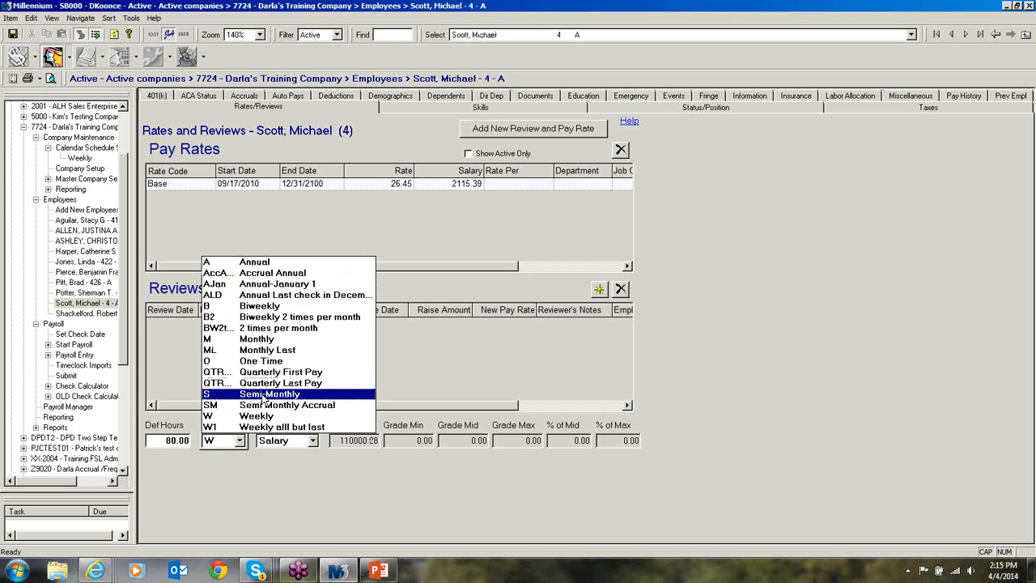
click(261, 394)
click(165, 440)
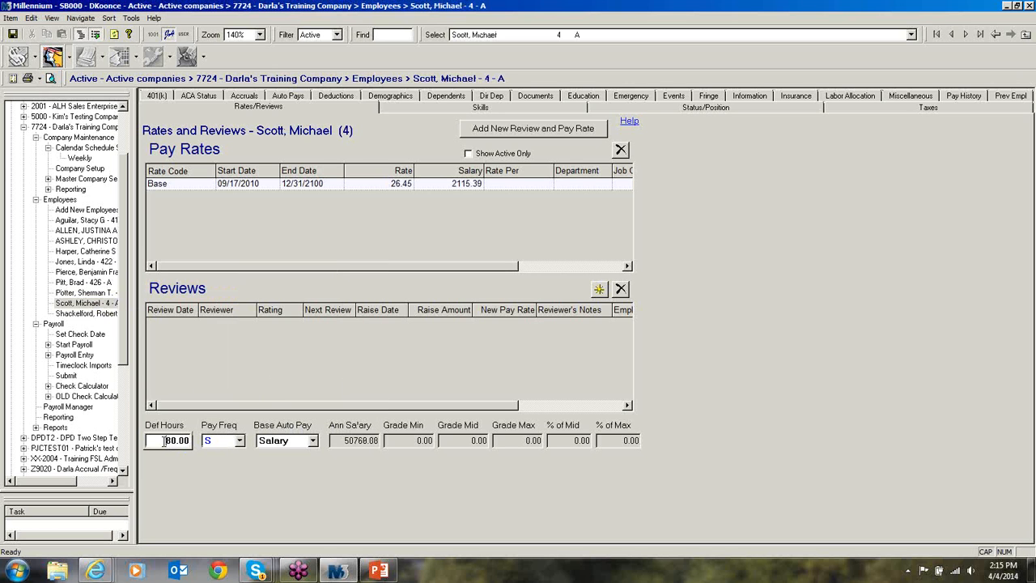
- Set the pay frequency to S (Semi-Monthly) for the tenth employee in the company's employee list
click(92, 314)
click(287, 440)
click(231, 444)
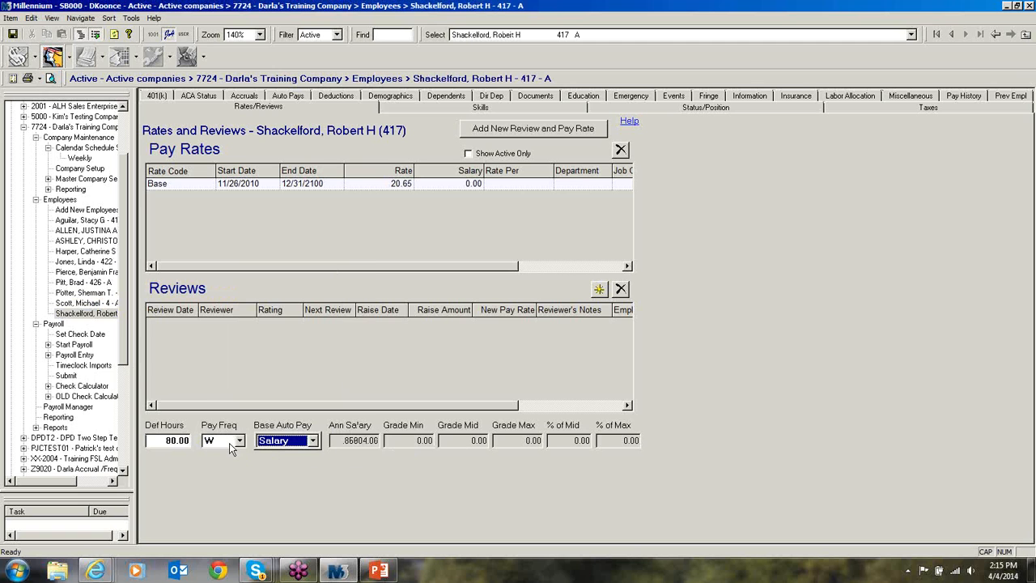
click(229, 443)
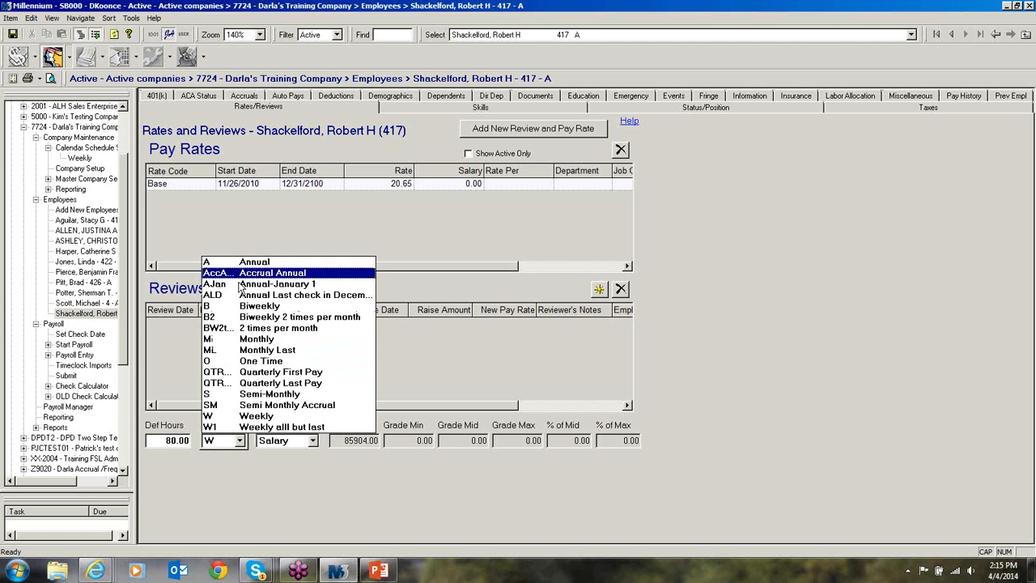
click(235, 394)
click(165, 441)
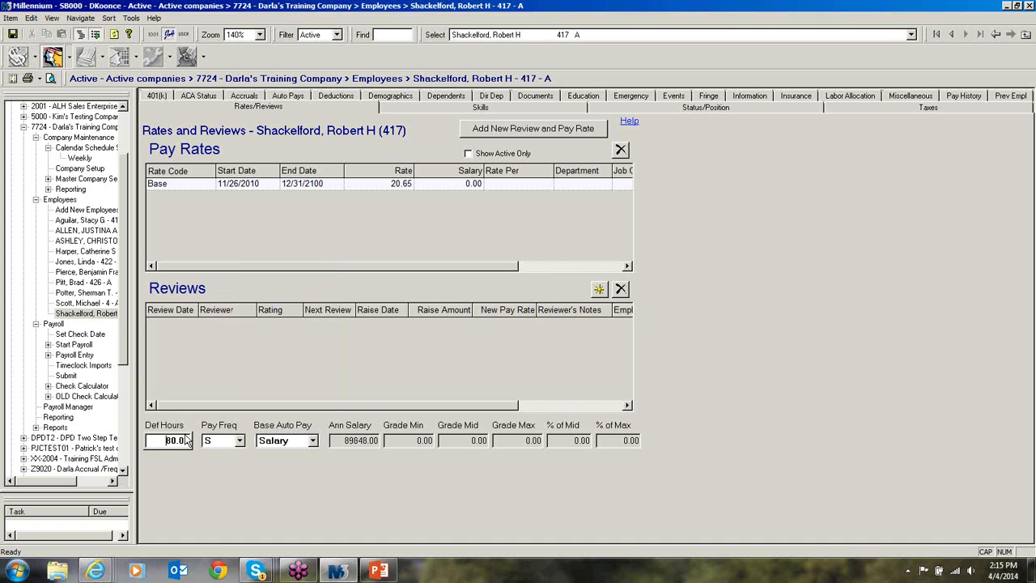
- Check the pay frequency and base auto pay settings of the fifth through tenth employees in the list
click(84, 304)
click(84, 282)
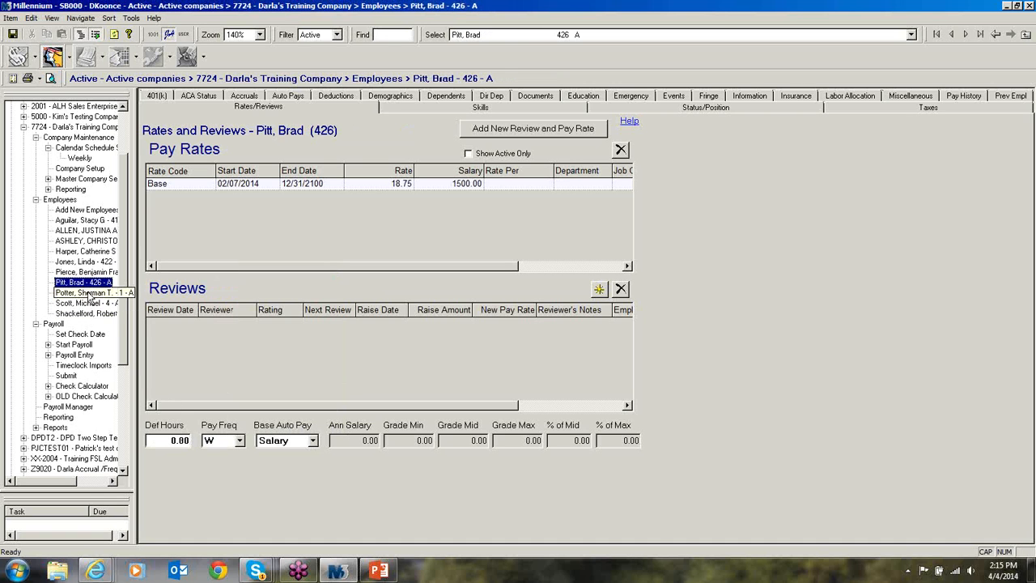
click(89, 293)
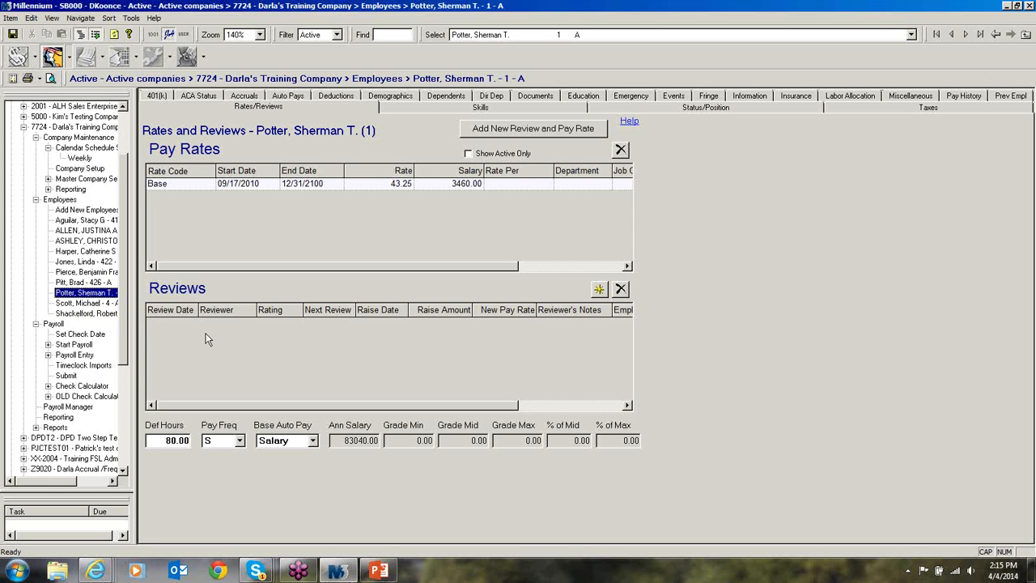
click(89, 302)
click(90, 314)
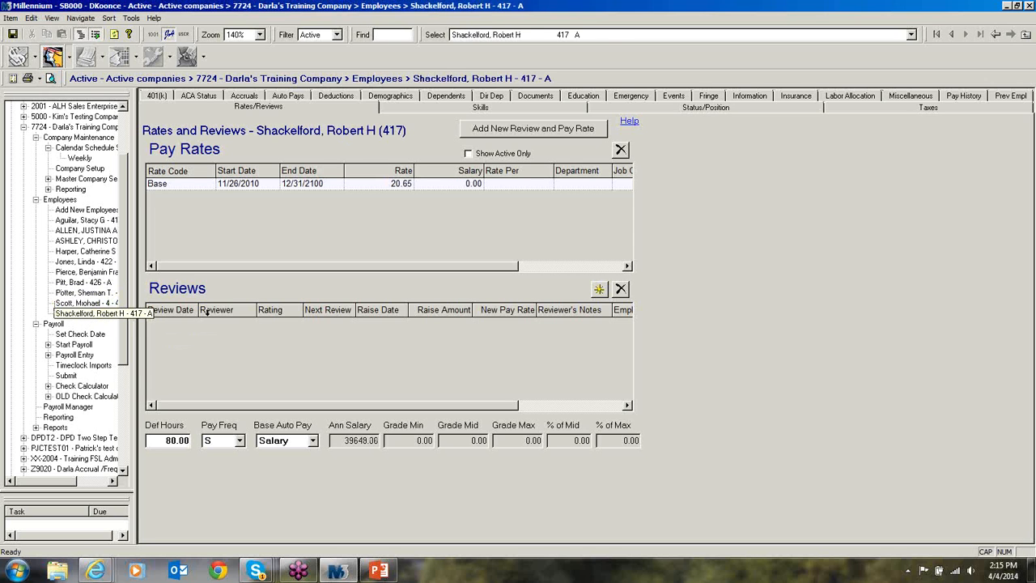
click(89, 293)
click(88, 283)
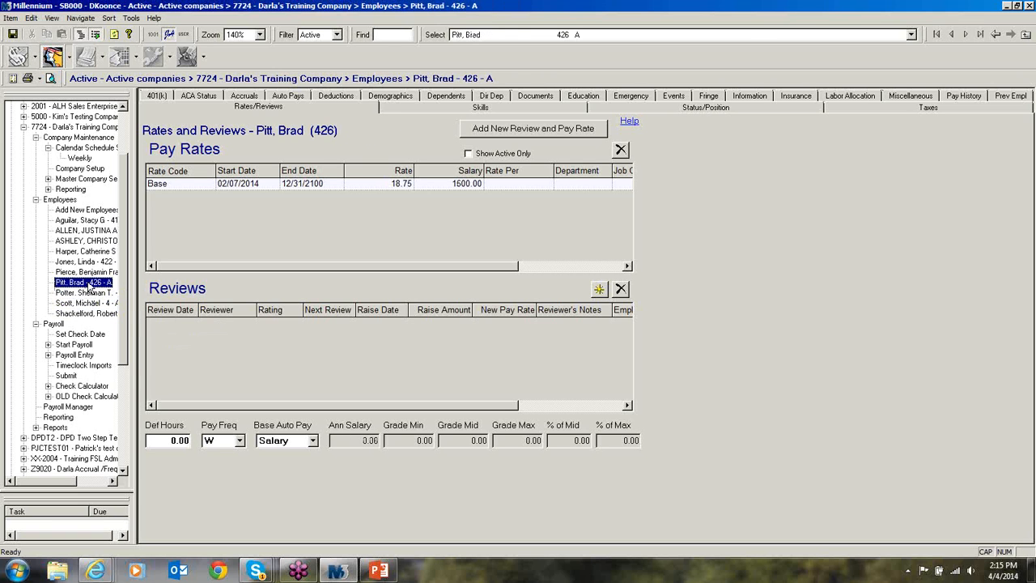
click(91, 272)
click(89, 261)
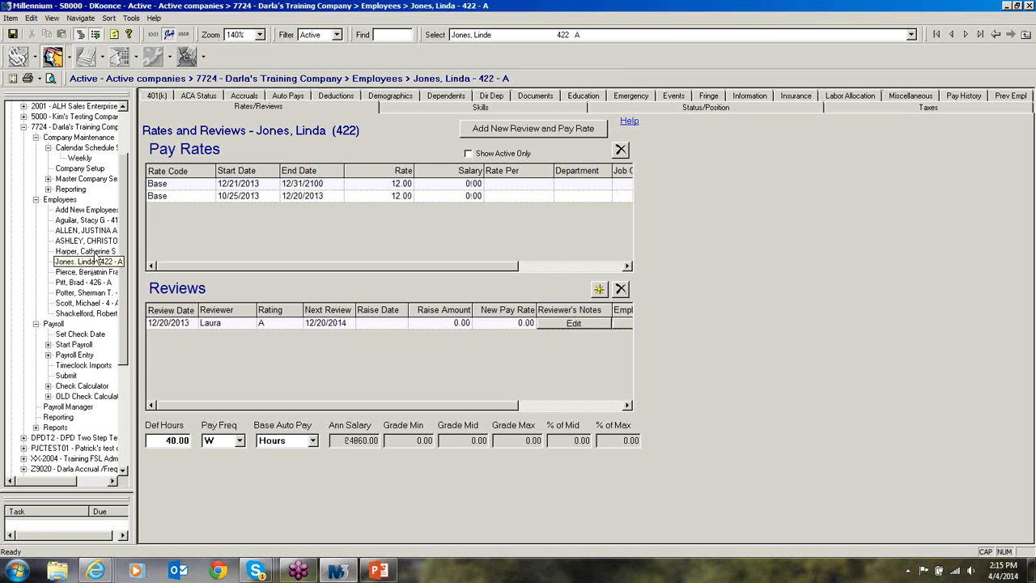
- Set the pay frequency to W (Weekly) for the fourth employee in the company's employee list
click(88, 251)
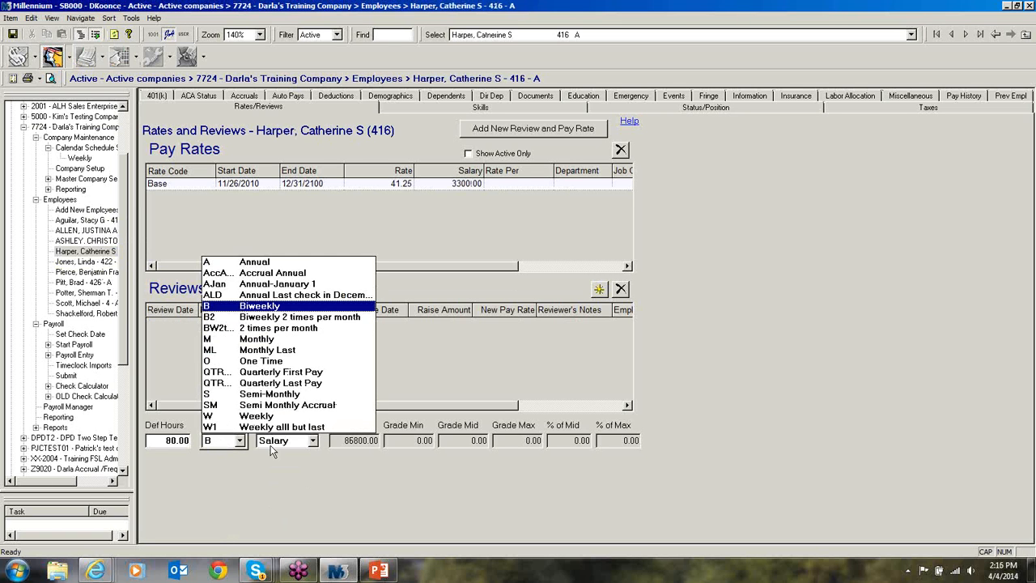
click(261, 416)
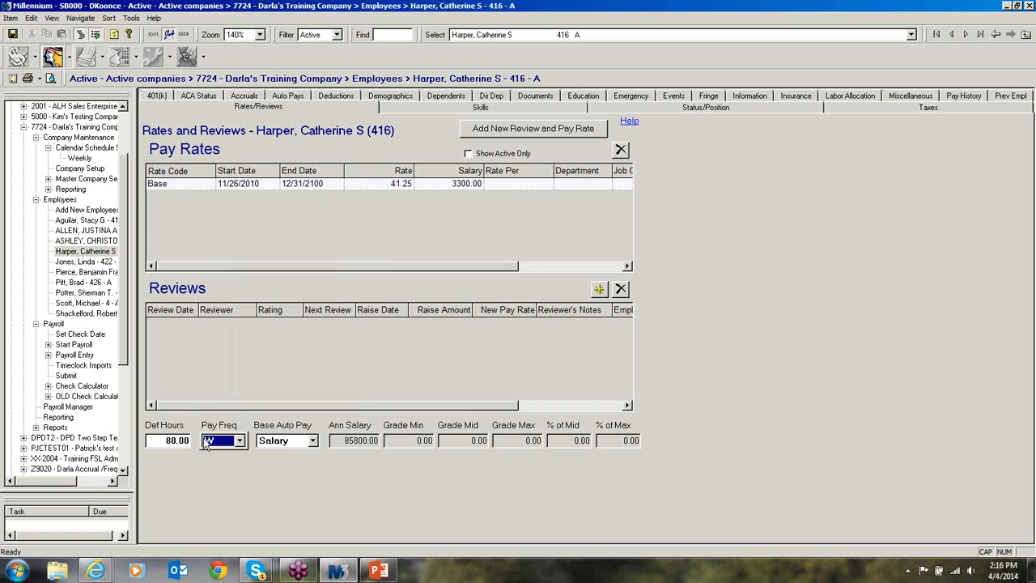
click(166, 440)
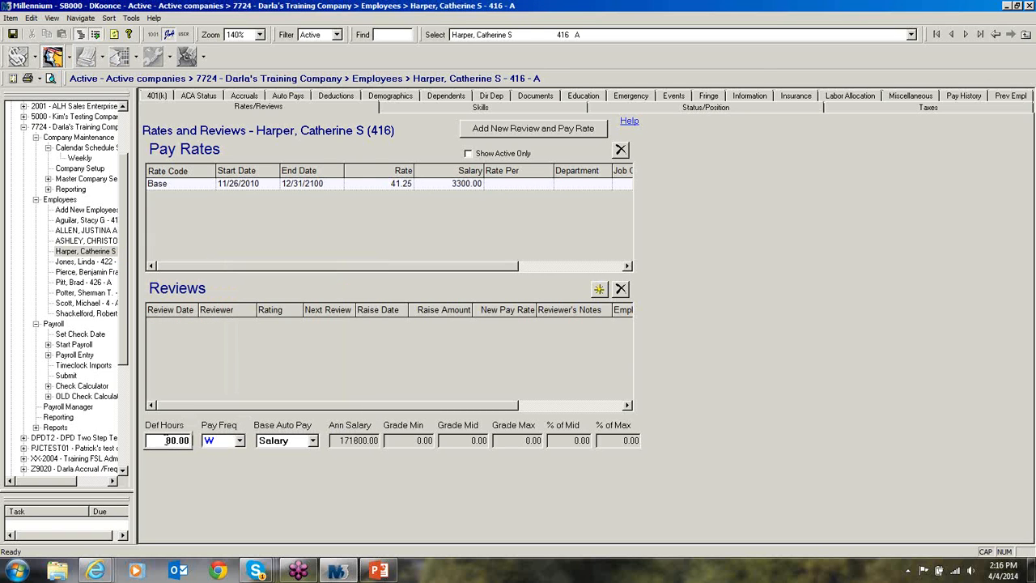
- Set the pay frequency to S (Semi-Monthly) for the third employee in the company's employee list
click(93, 242)
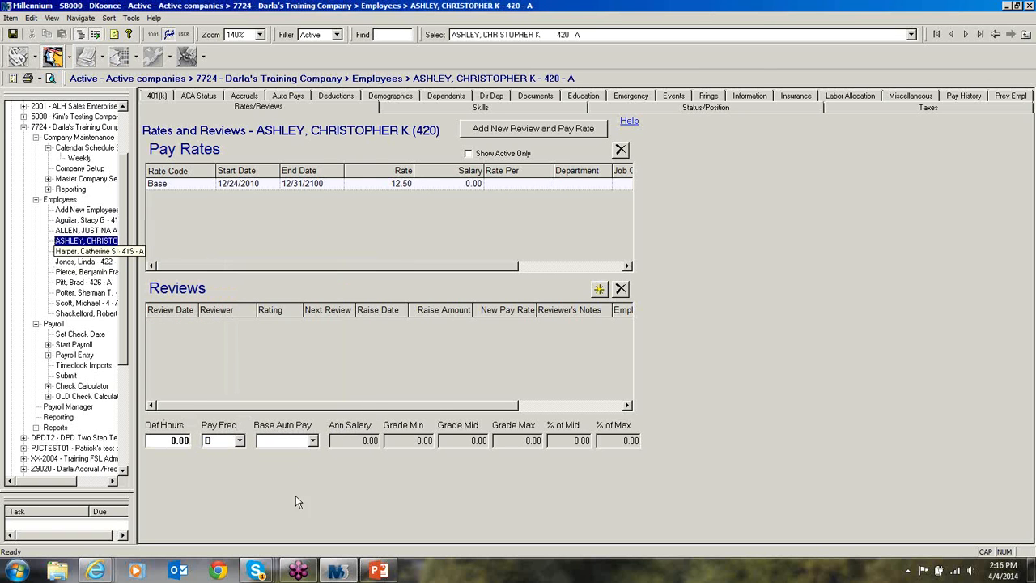
click(239, 441)
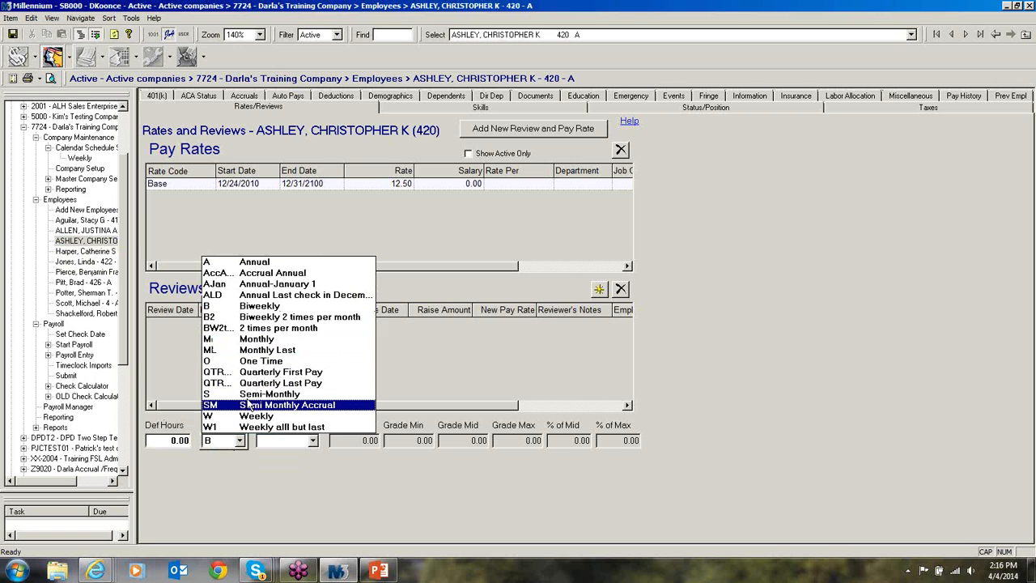
click(263, 393)
click(178, 439)
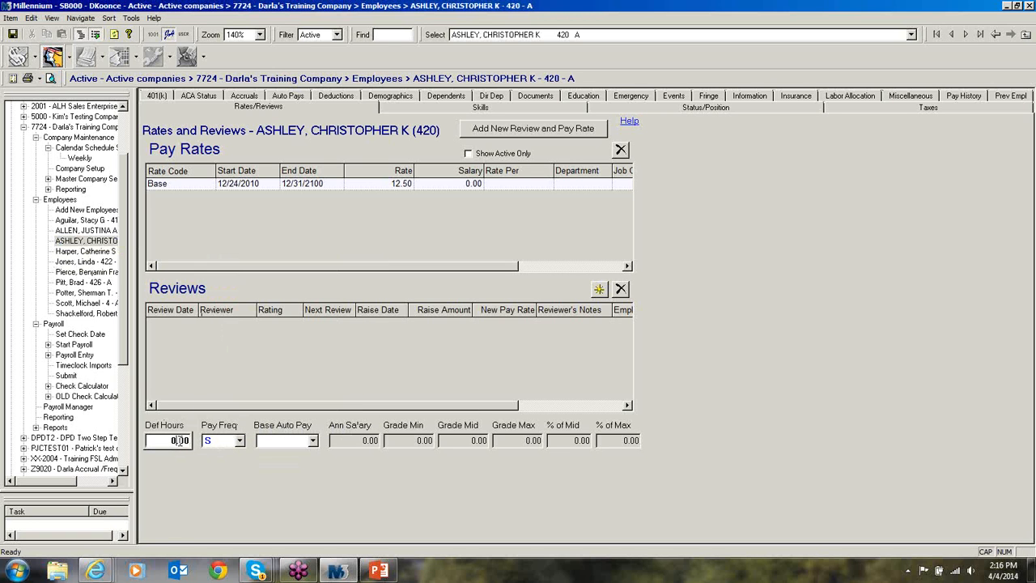
- Set the pay frequency to S (Semi-Monthly) for the second employee in the company's employee list
click(96, 232)
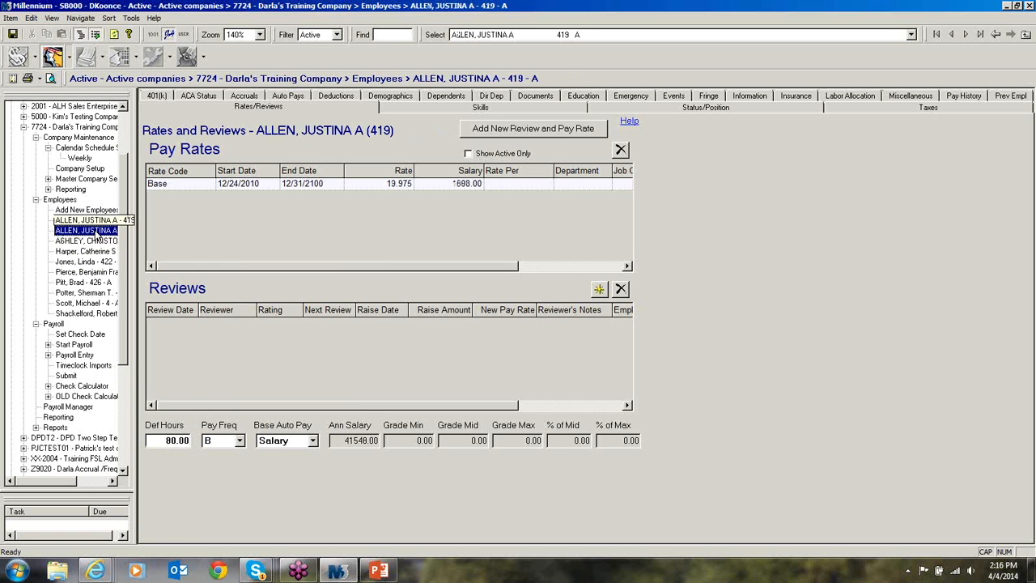
click(225, 441)
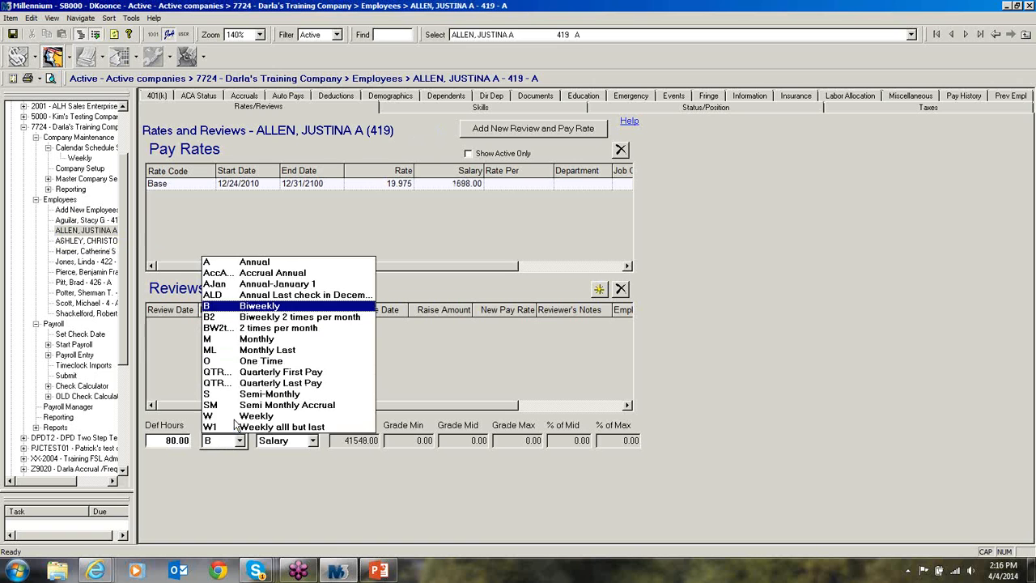
click(261, 394)
click(165, 440)
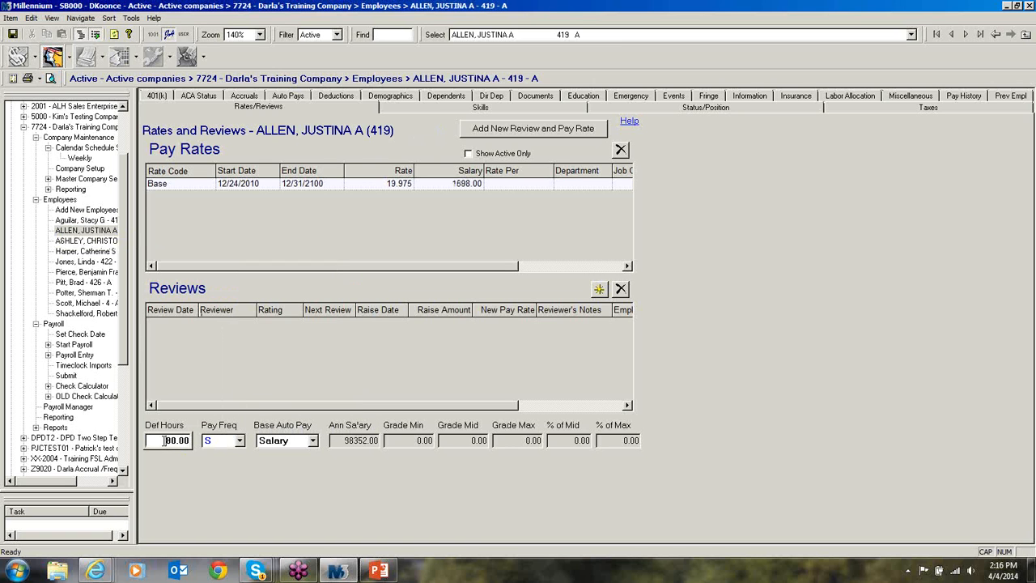
- Set the pay frequency to S (Semi-Monthly) for the first employee in the company's employee list
click(87, 221)
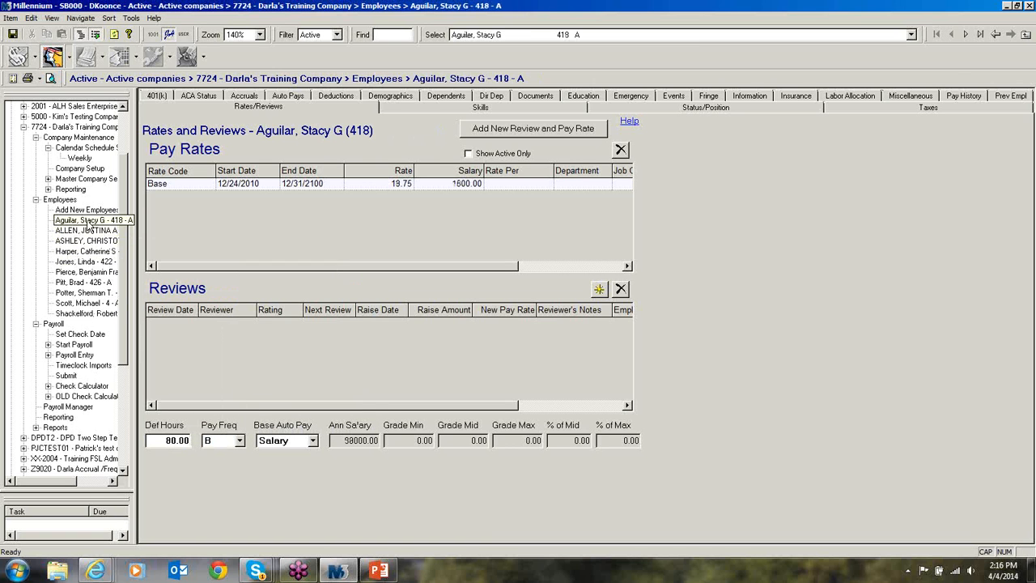
click(219, 441)
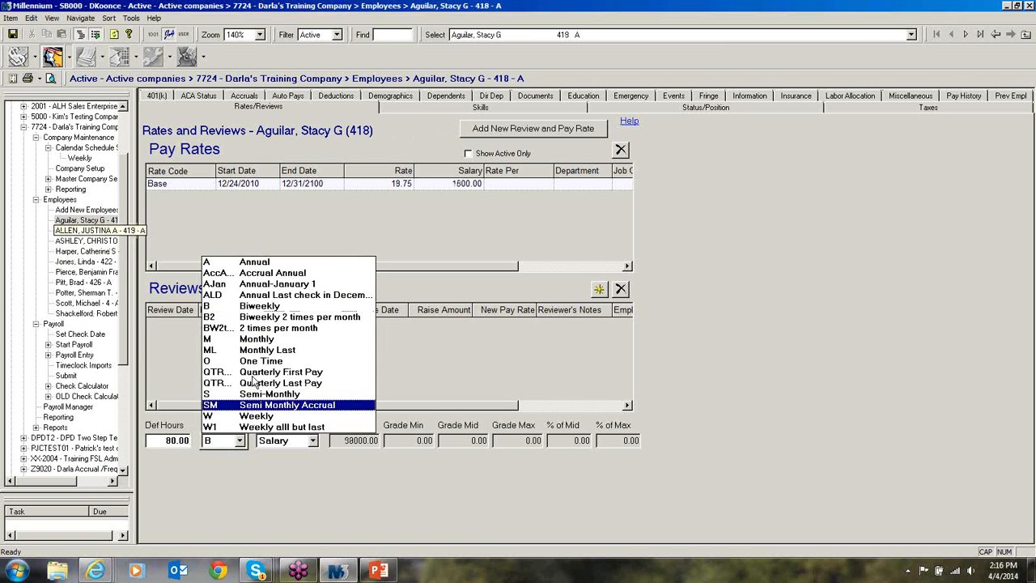
click(259, 394)
click(167, 440)
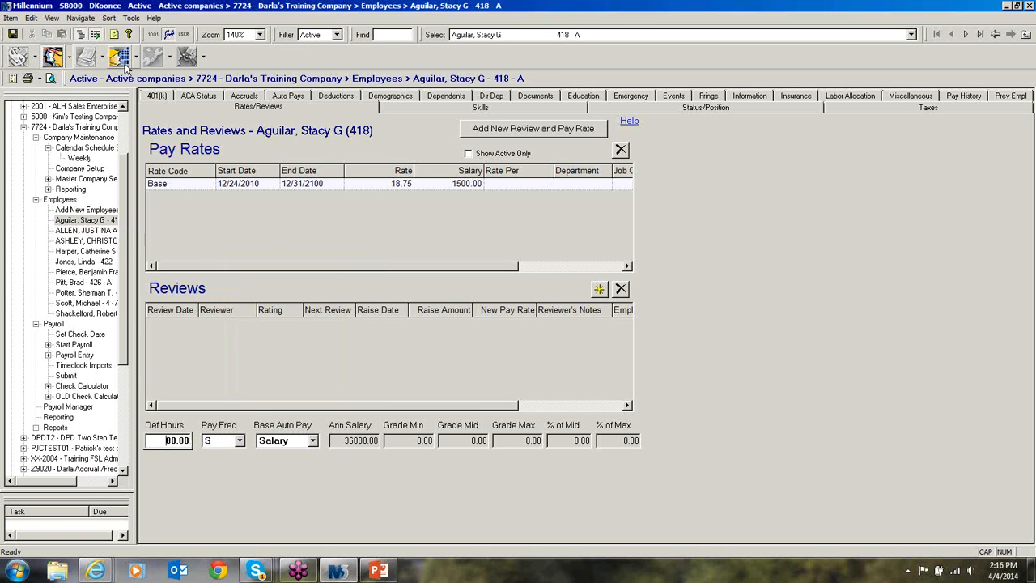
- Review the pay frequencies of the second through eighth employees in the company's employee list
click(85, 231)
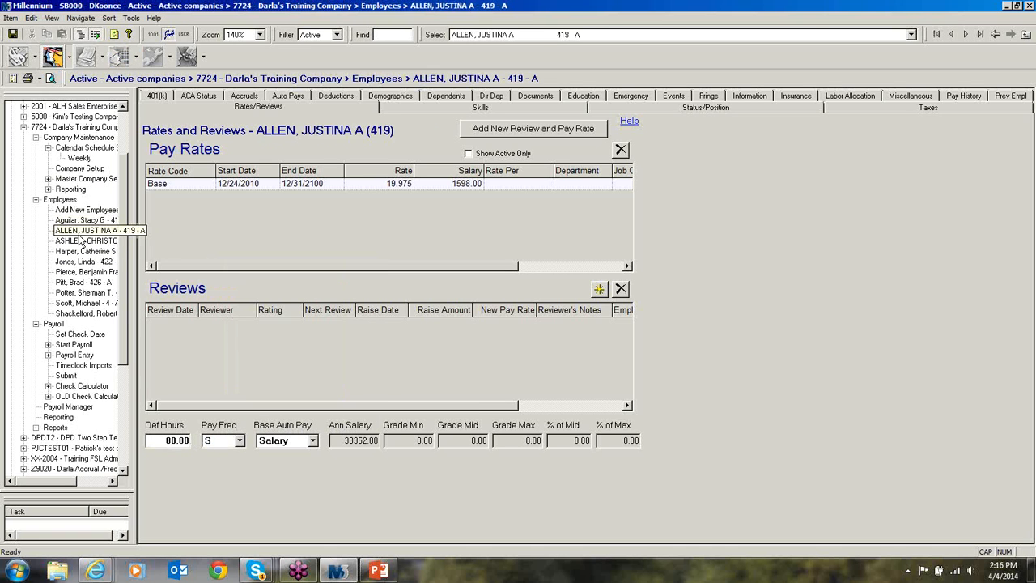
click(81, 241)
click(81, 252)
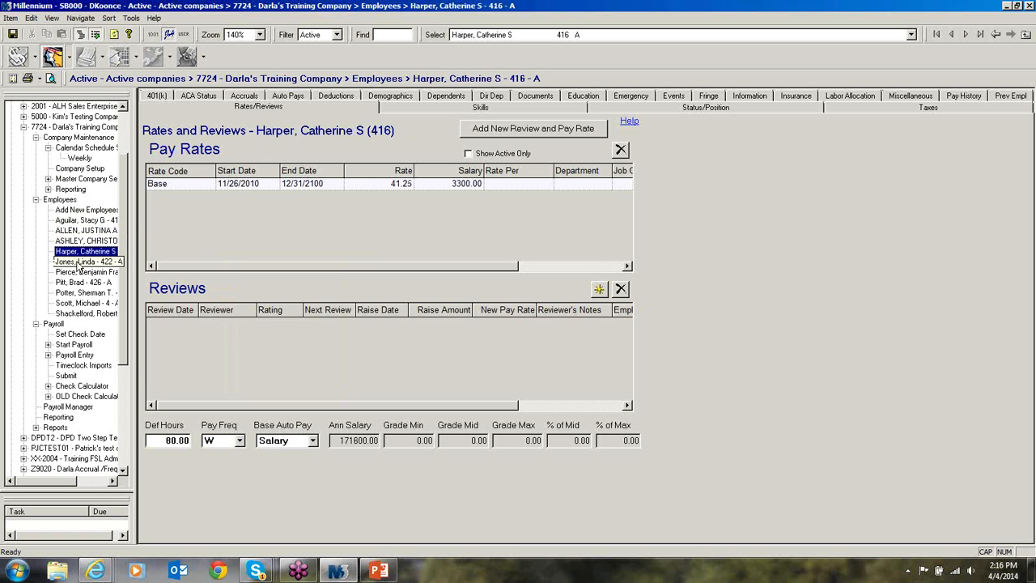
click(224, 443)
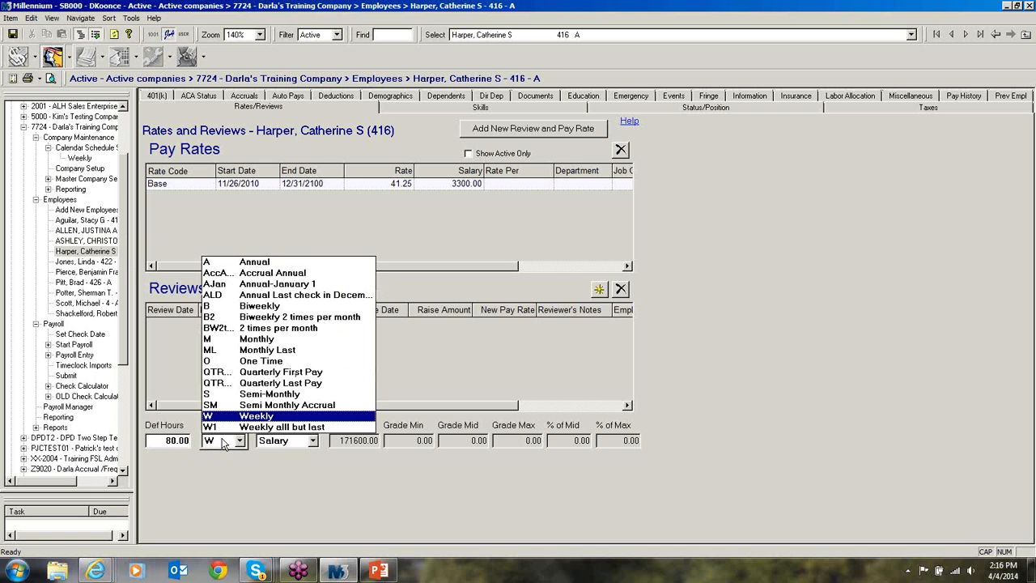
click(162, 441)
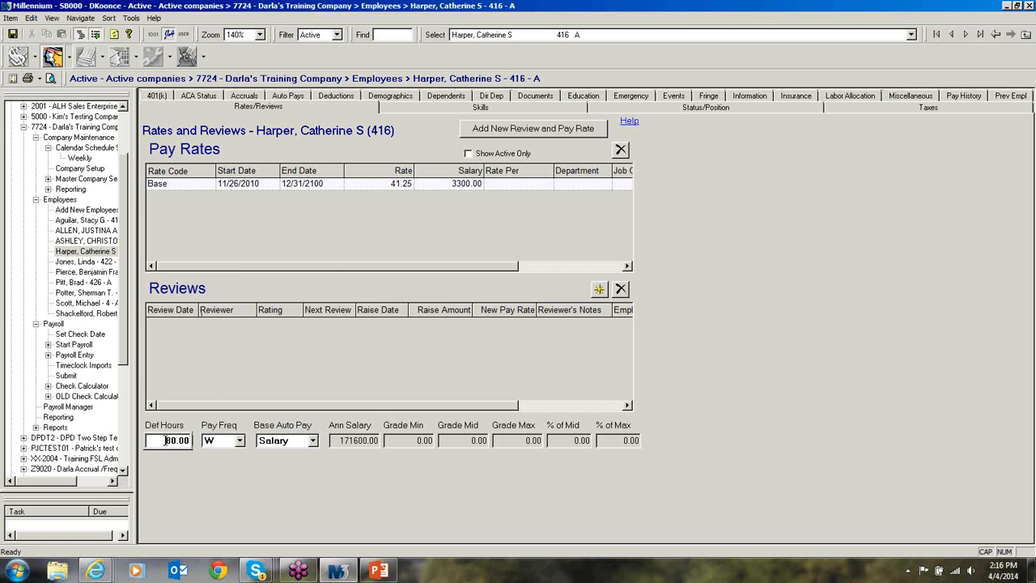
click(225, 443)
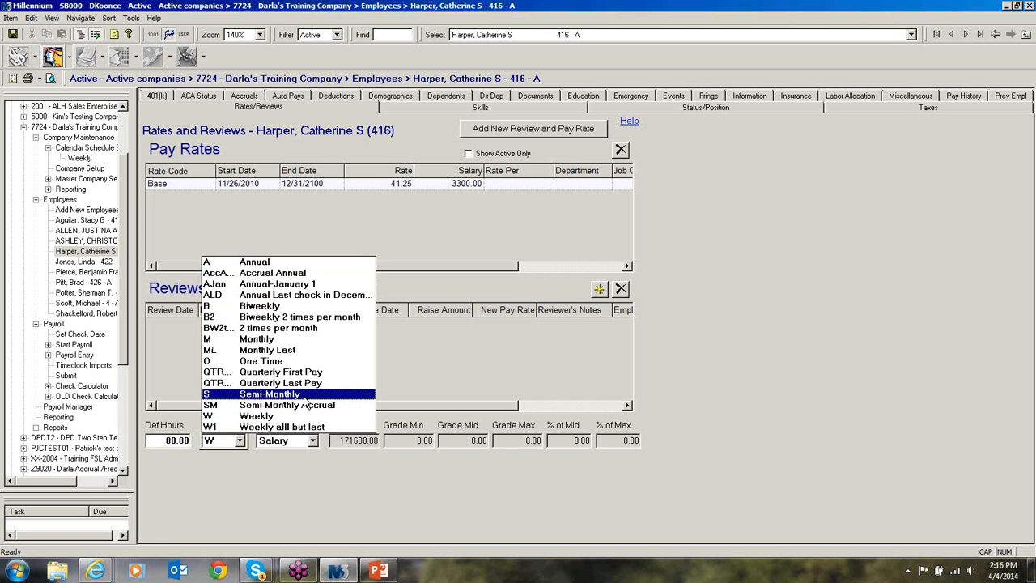
click(172, 442)
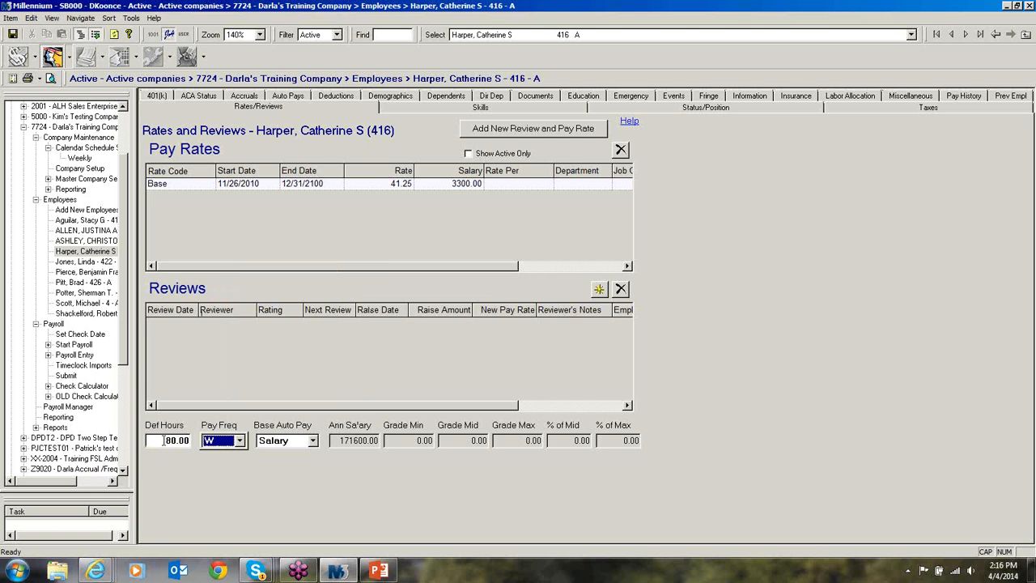
click(83, 263)
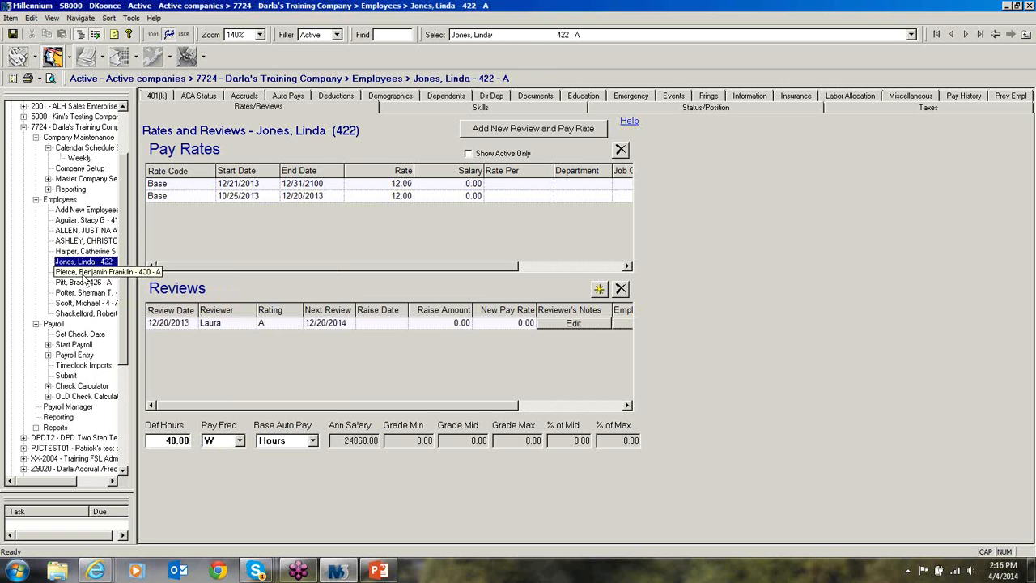
click(84, 274)
click(84, 283)
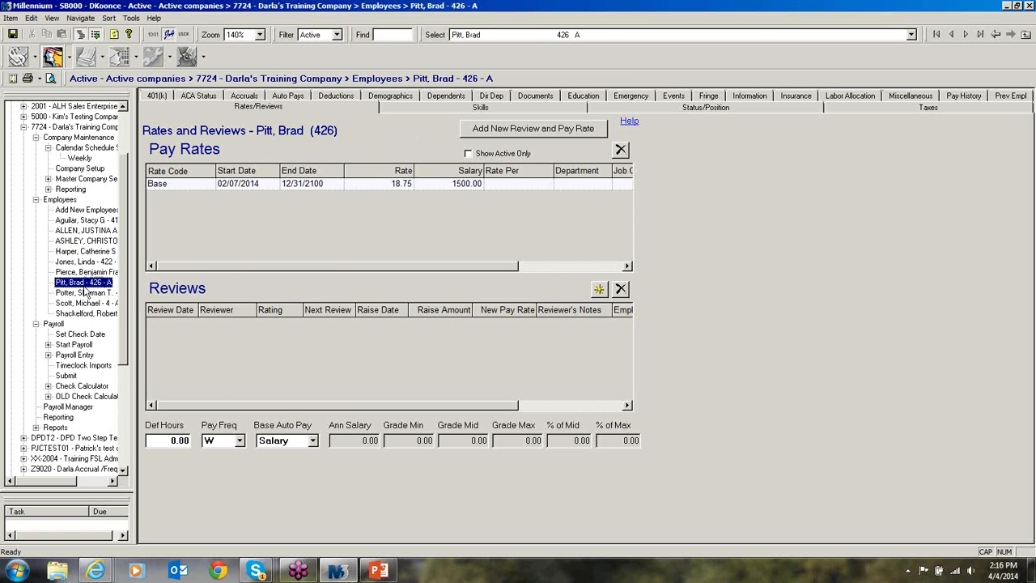
click(84, 293)
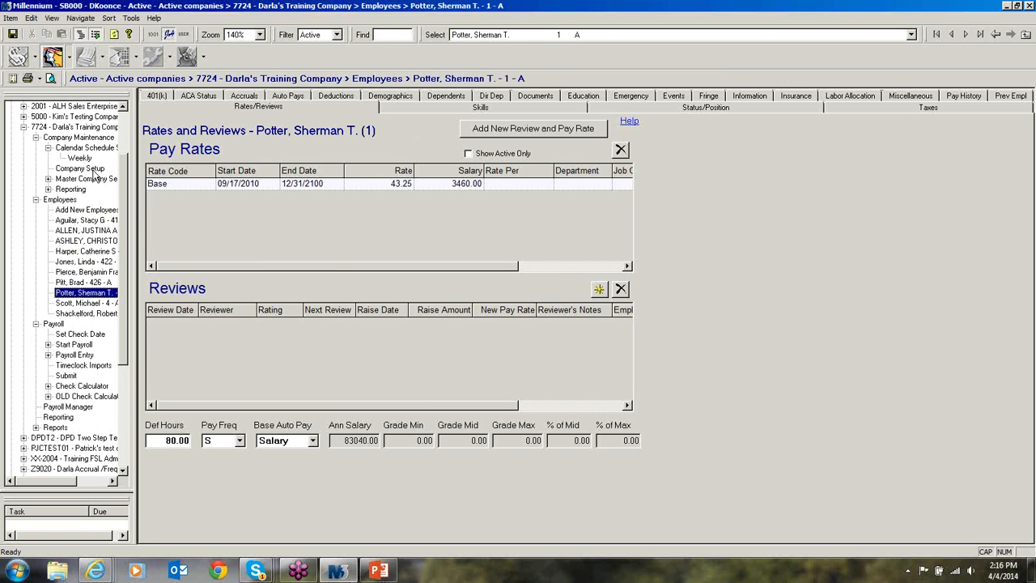
- Add the SM payroll group to the check settings of the SM1 batch in the Weekly calendar schedule
click(119, 59)
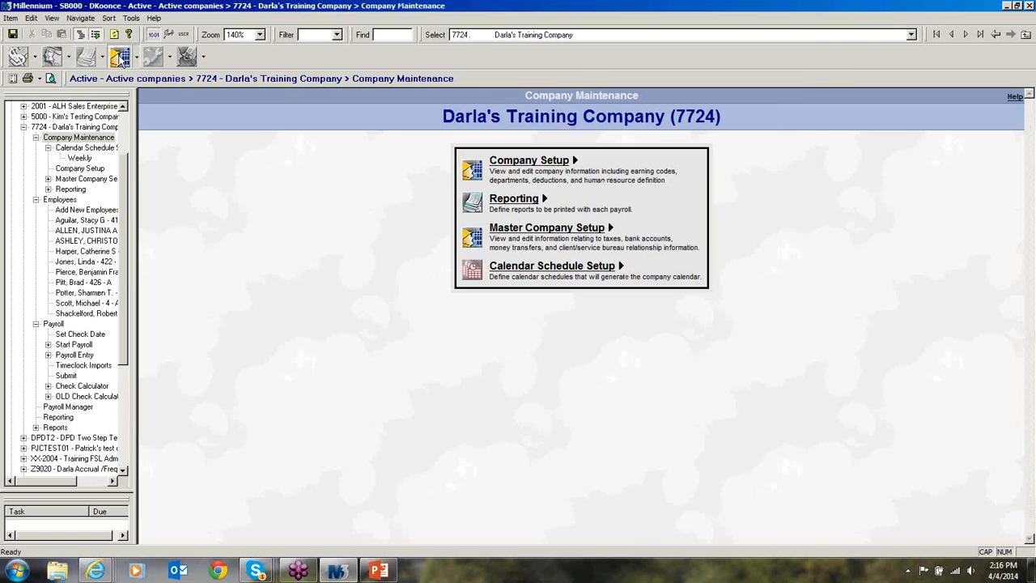
click(544, 271)
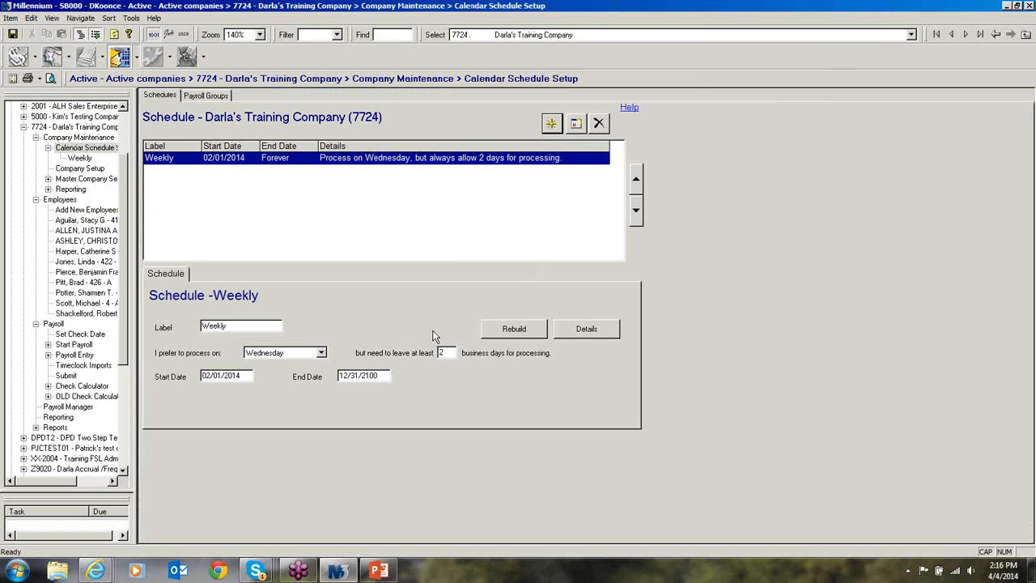
click(606, 330)
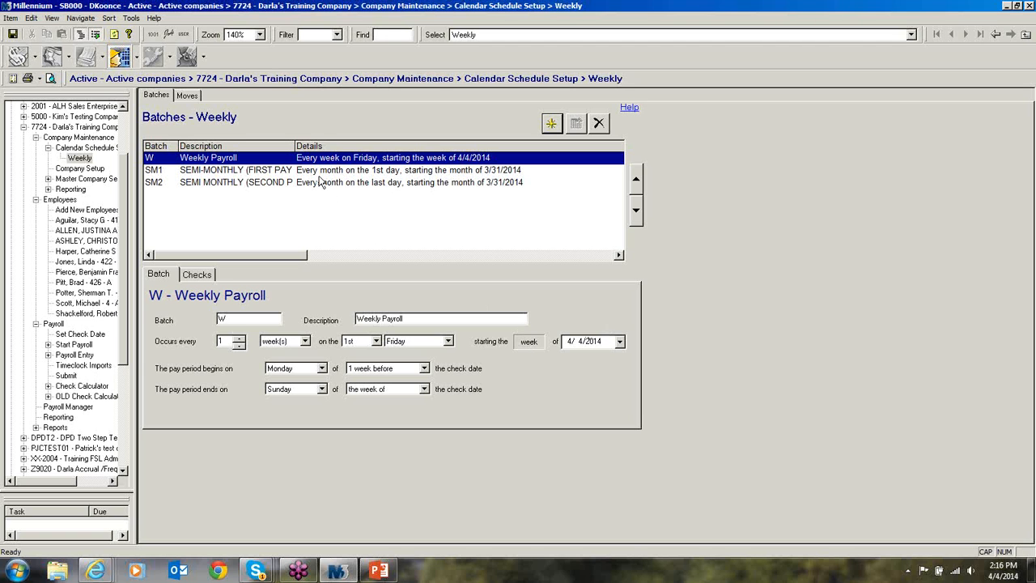
click(201, 275)
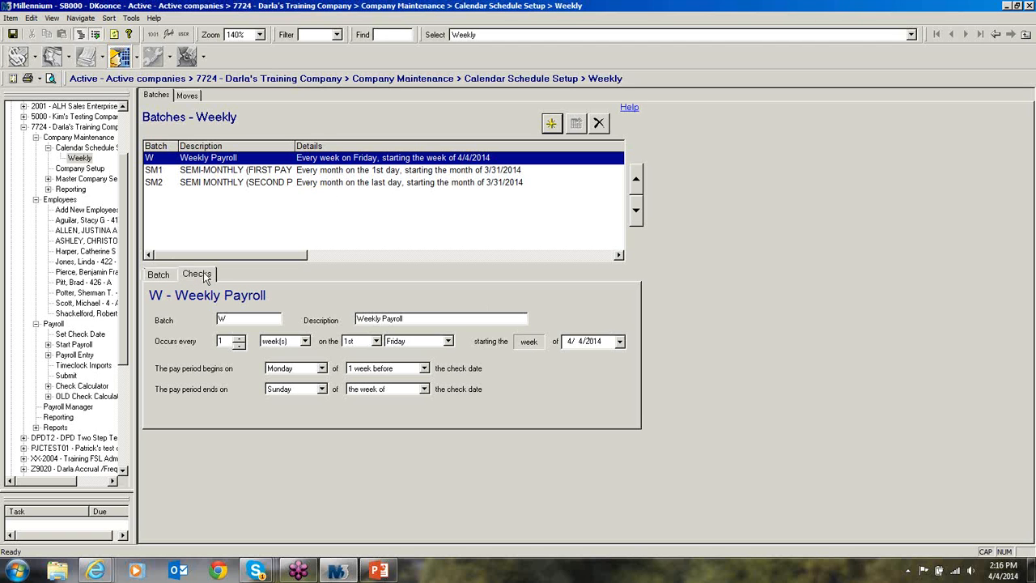
click(216, 171)
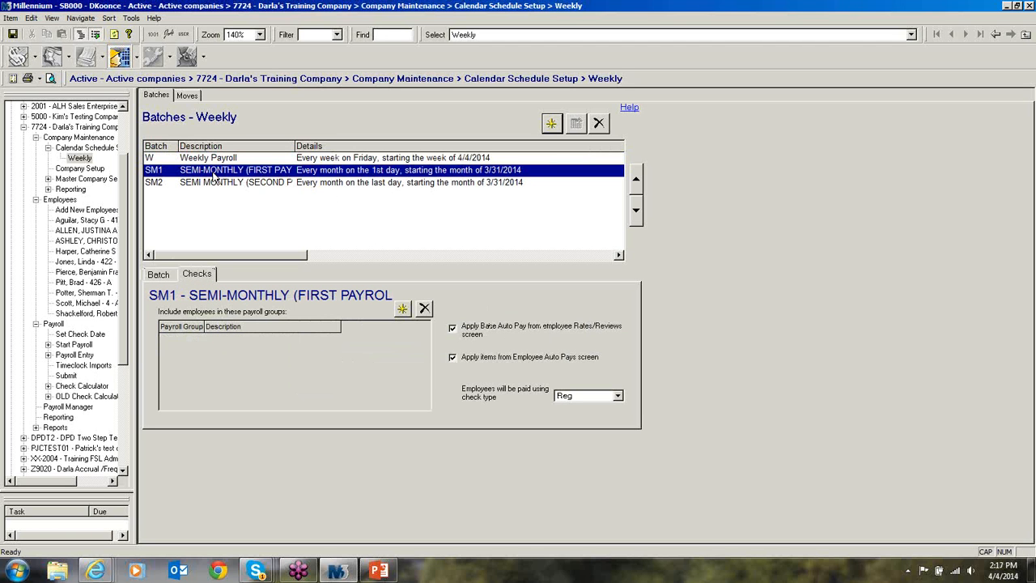
click(402, 310)
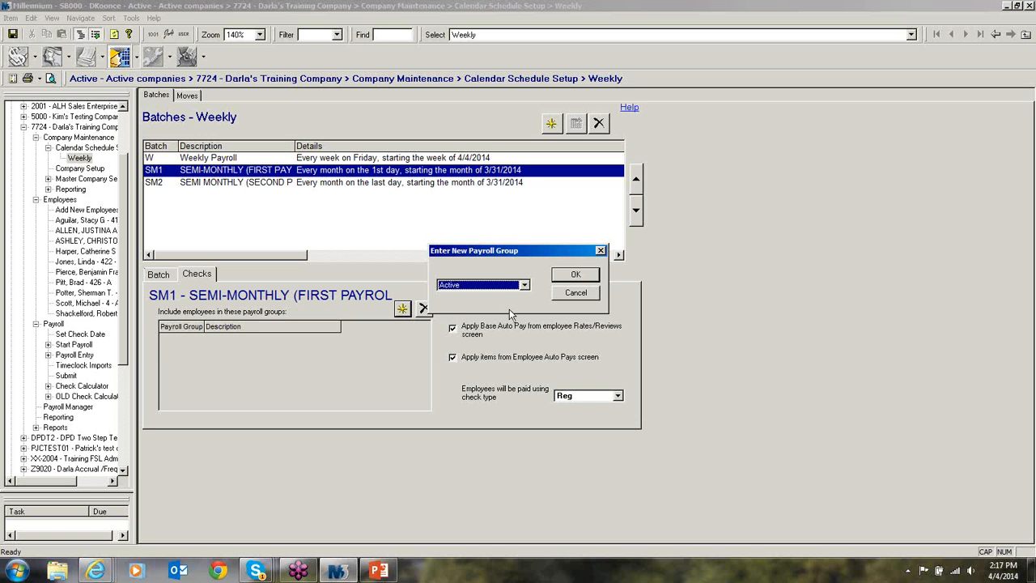
click(505, 285)
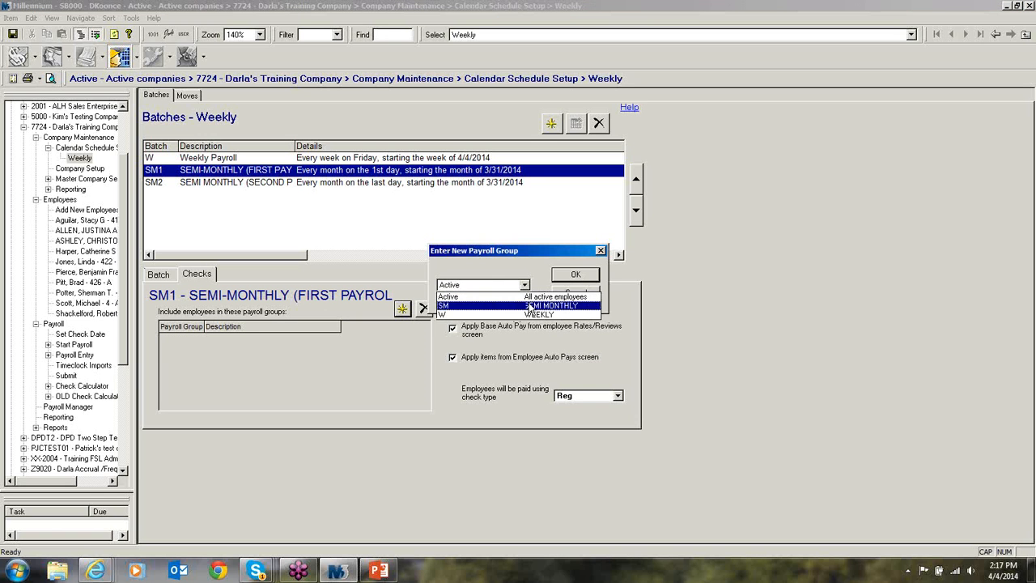
click(530, 308)
click(587, 275)
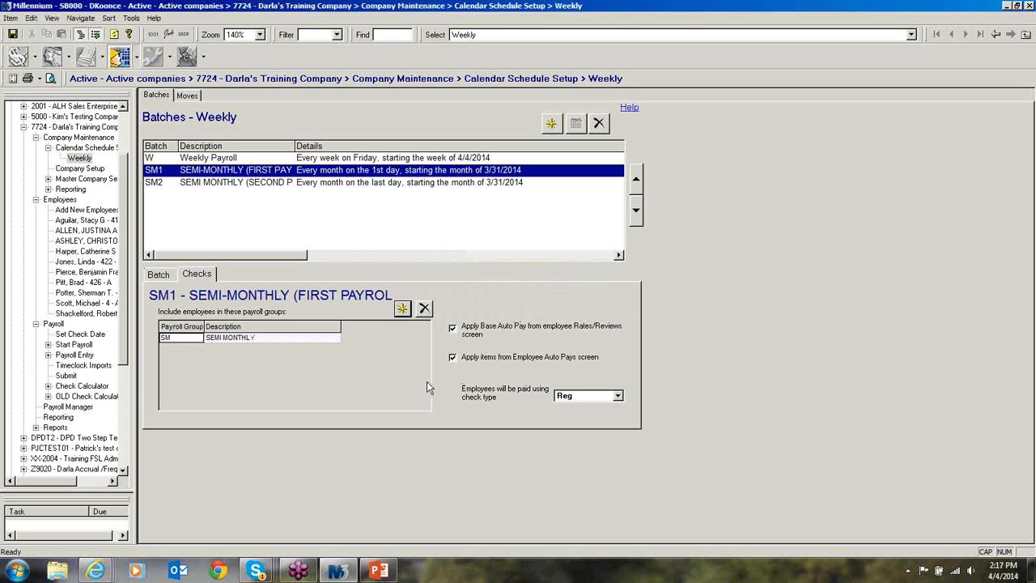
- Include the SM payroll group in the check settings of the SM2 batch
click(219, 183)
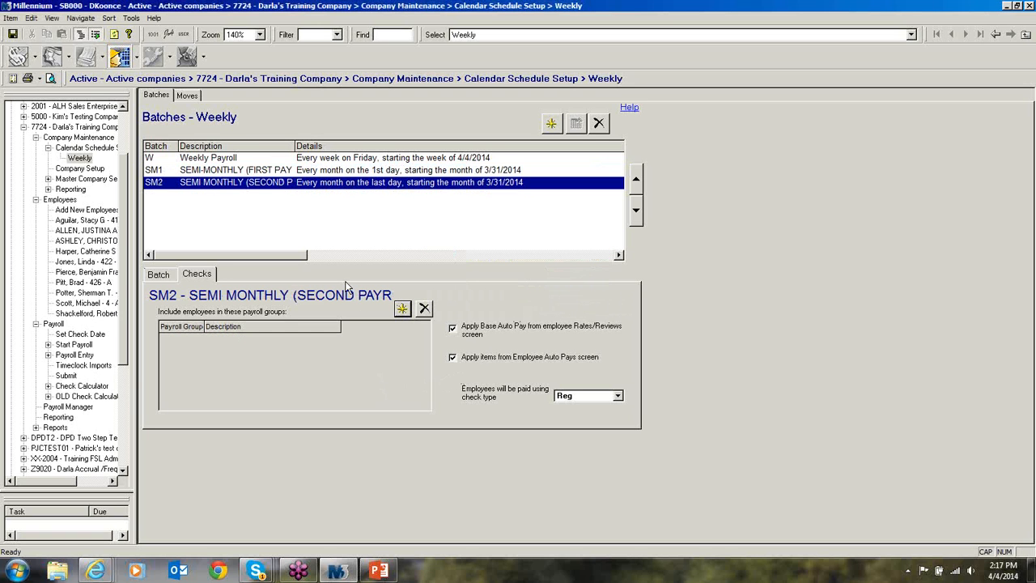
click(403, 309)
click(524, 285)
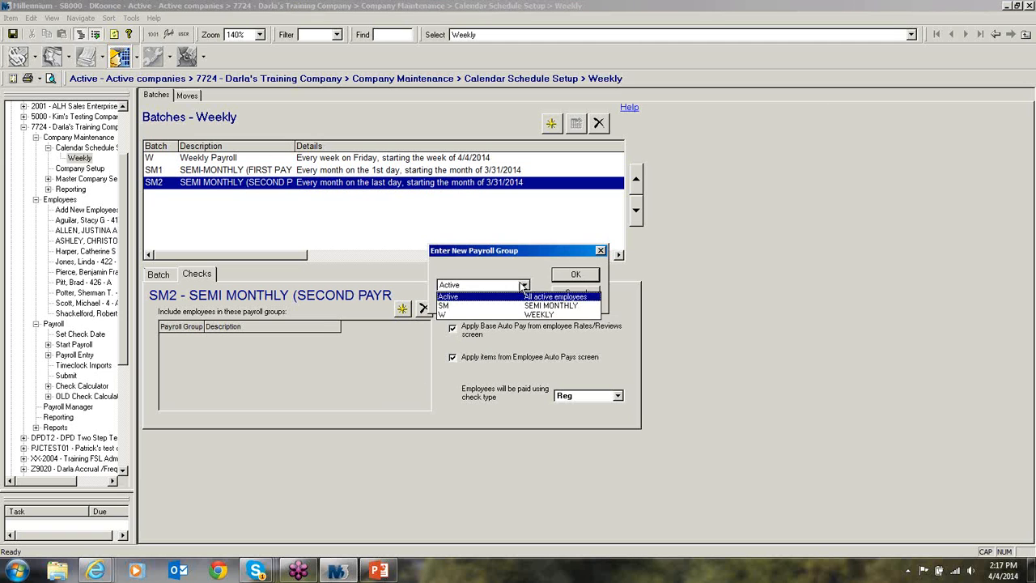
click(515, 307)
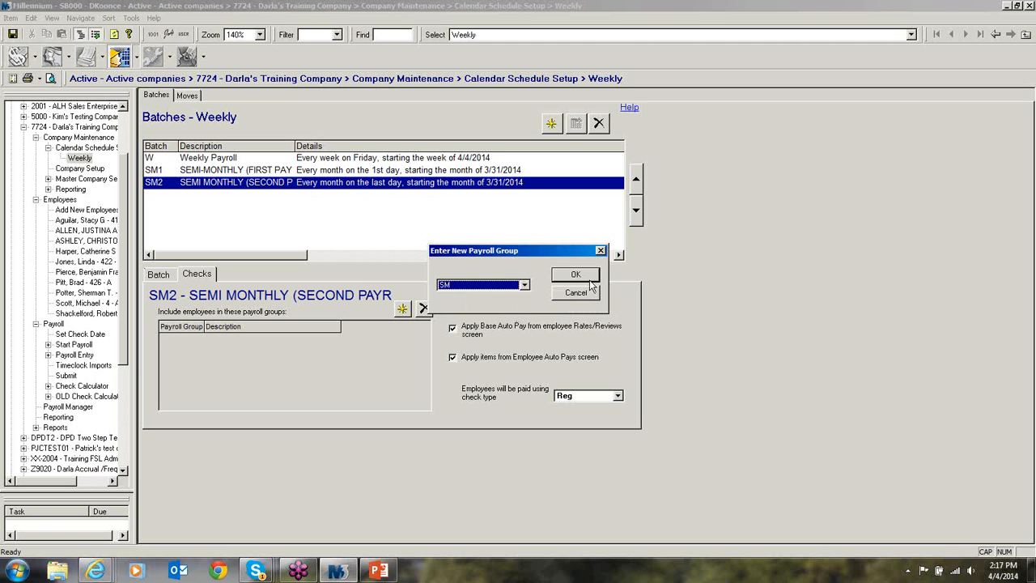
click(589, 277)
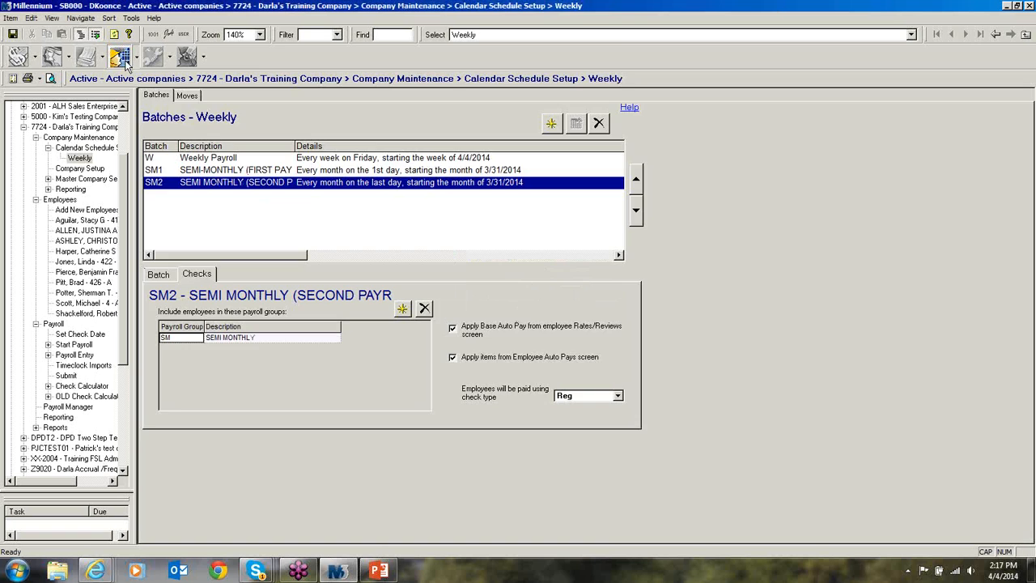
- Reapply the employee filters for the SM payroll group in the company's calendar schedule setup
click(78, 138)
click(572, 265)
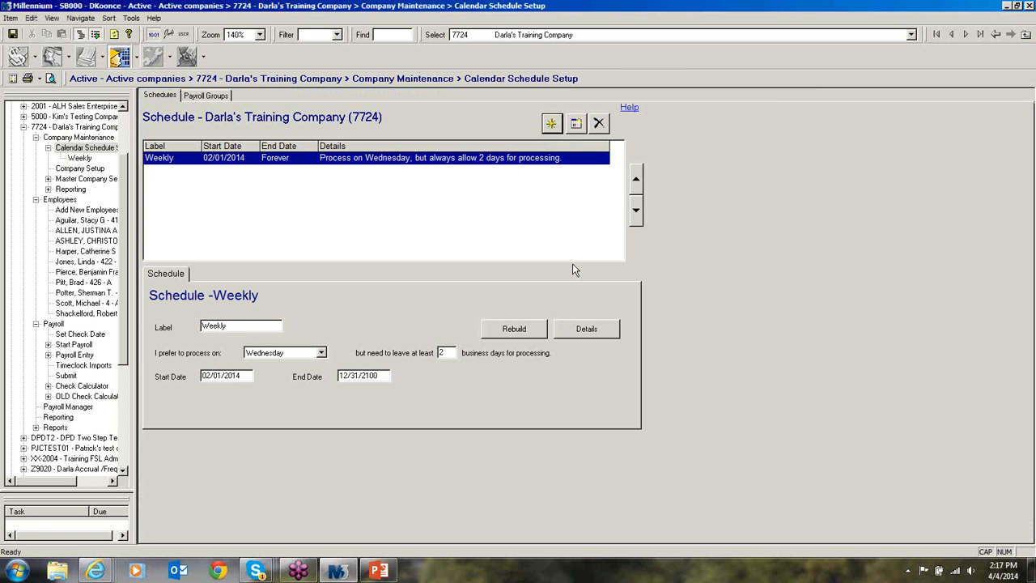
click(204, 95)
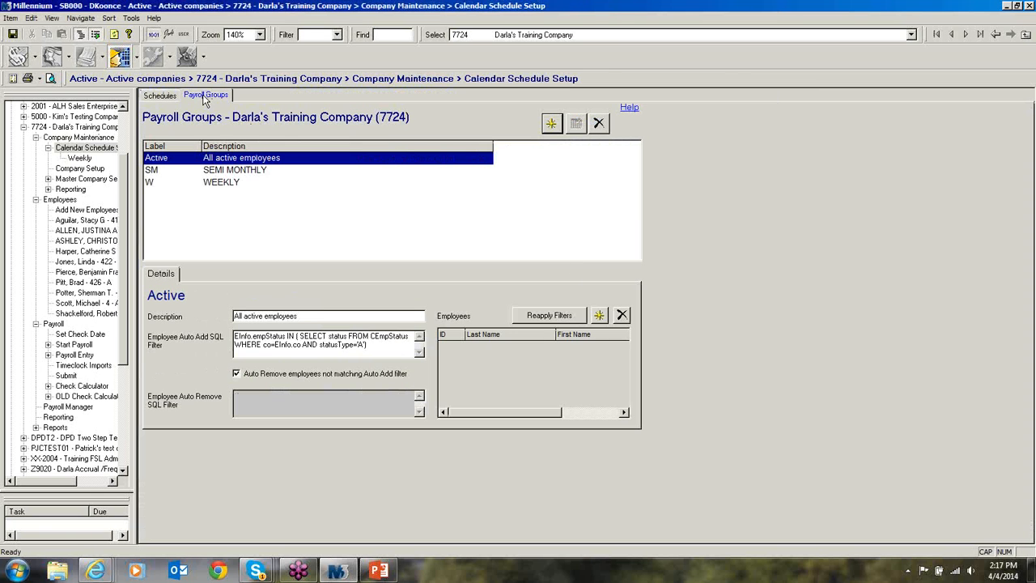
click(227, 172)
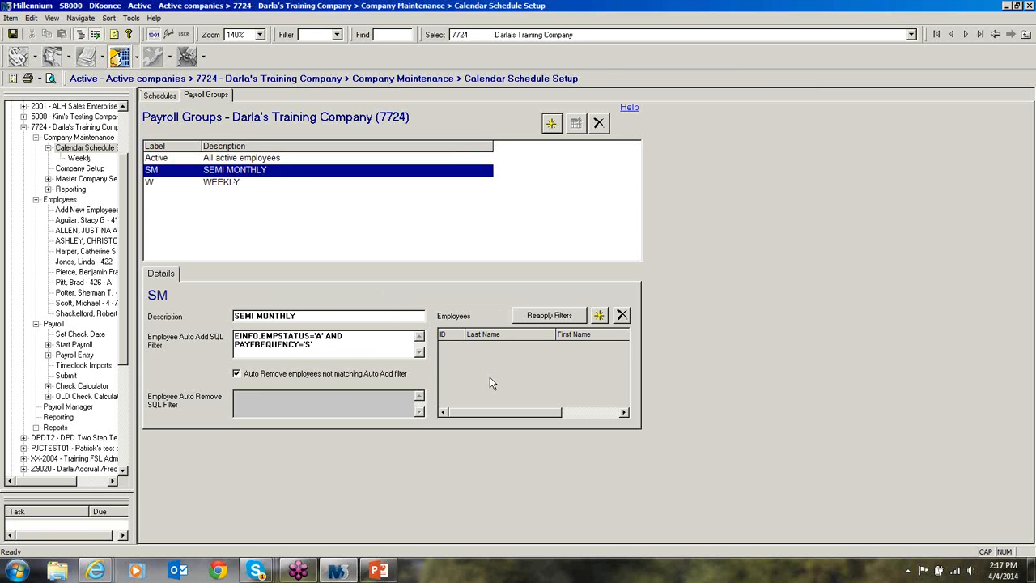
click(544, 317)
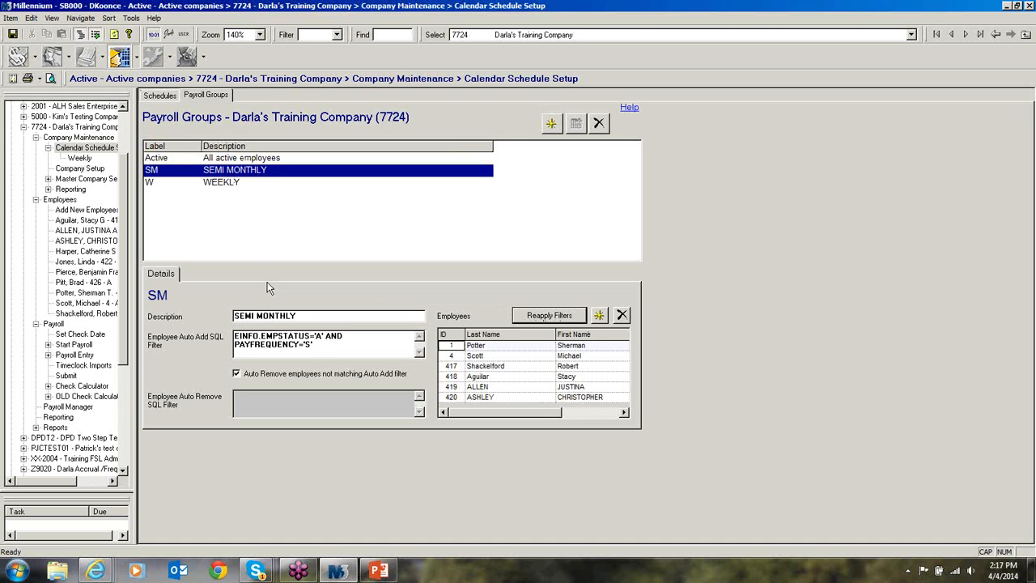
- Reapply the employee filters for the W payroll group
click(182, 183)
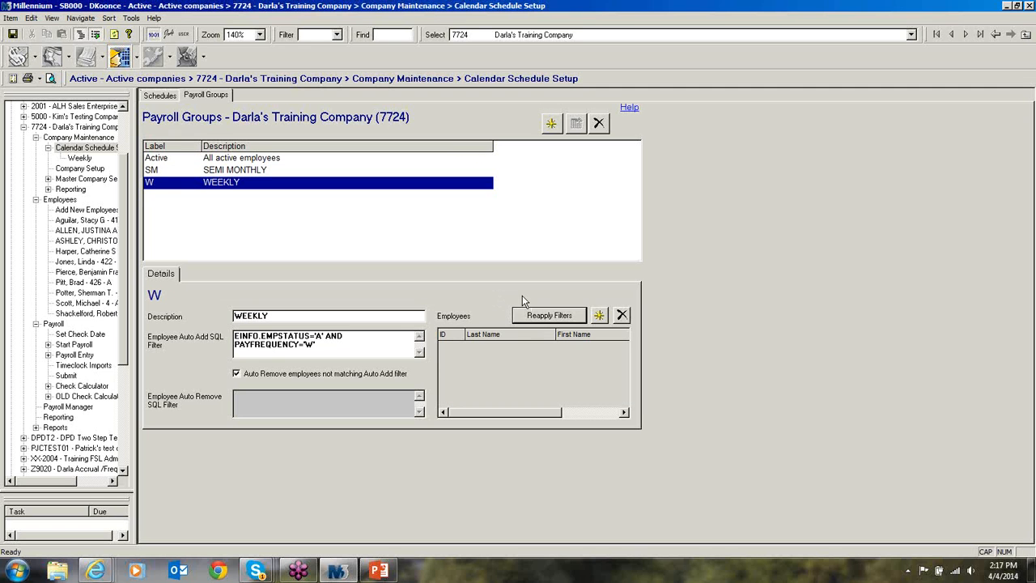
click(535, 319)
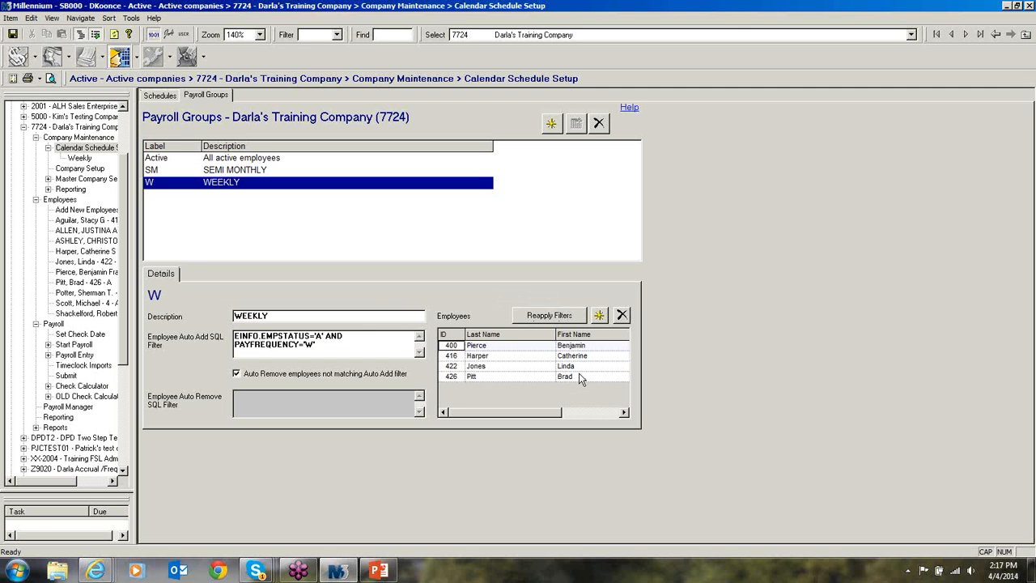
click(361, 314)
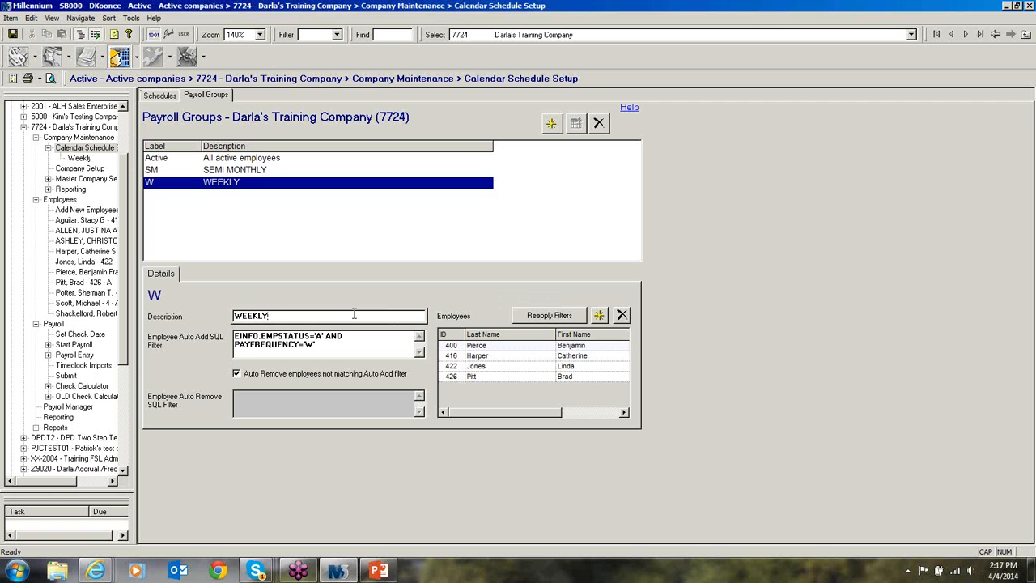
- Check the payroll group assignment in the status and position details of the last employee in the list
click(56, 63)
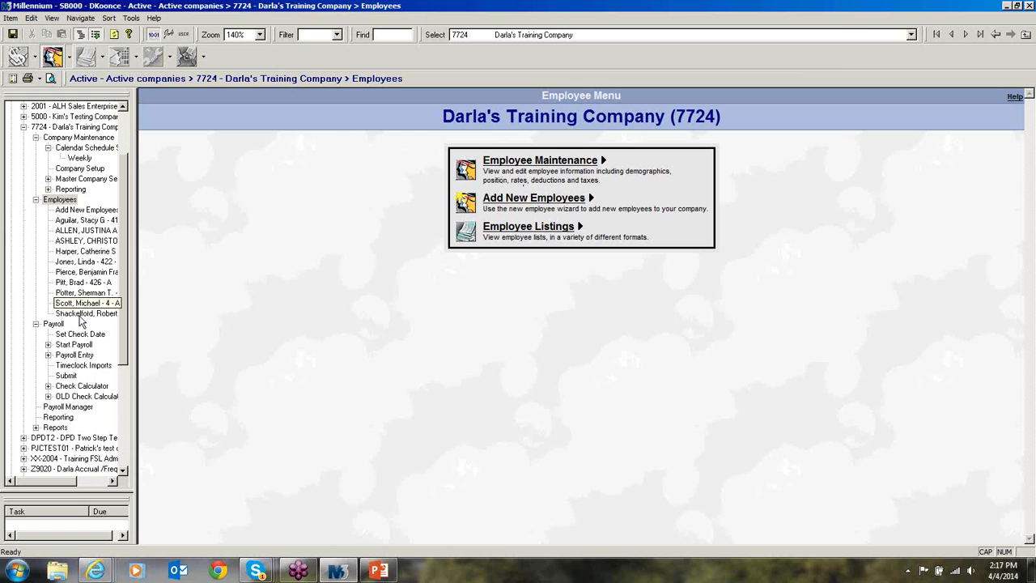
click(81, 313)
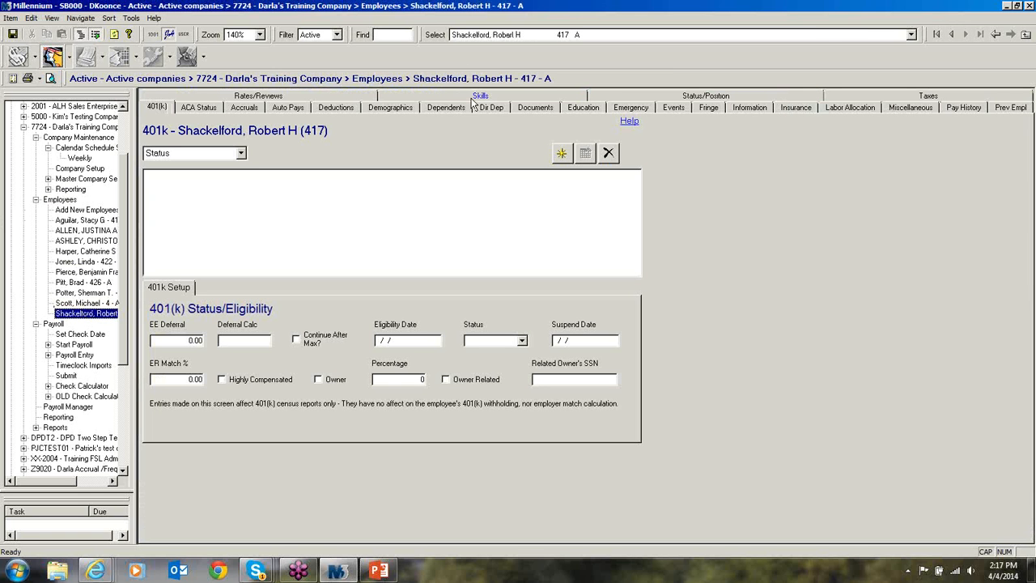
click(734, 97)
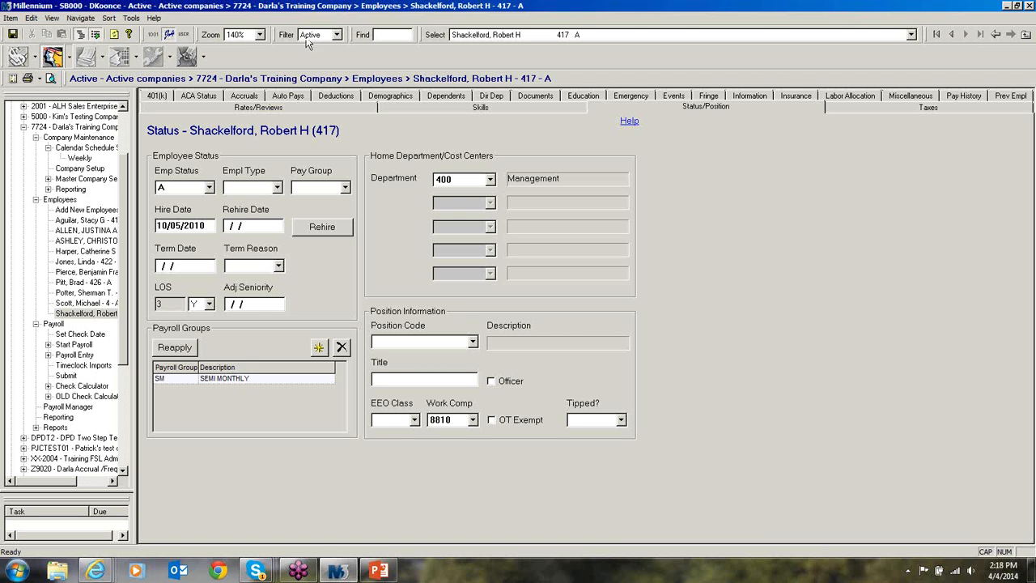
- Review the batch settings of SM1 and SM2 in the Weekly schedule of the company's calendar schedule setup
click(151, 60)
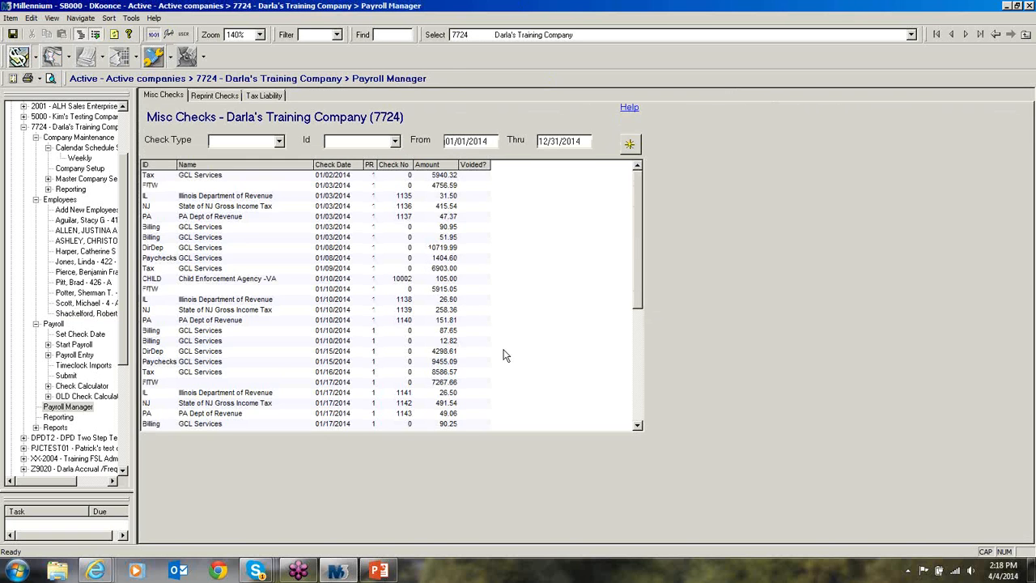
click(119, 58)
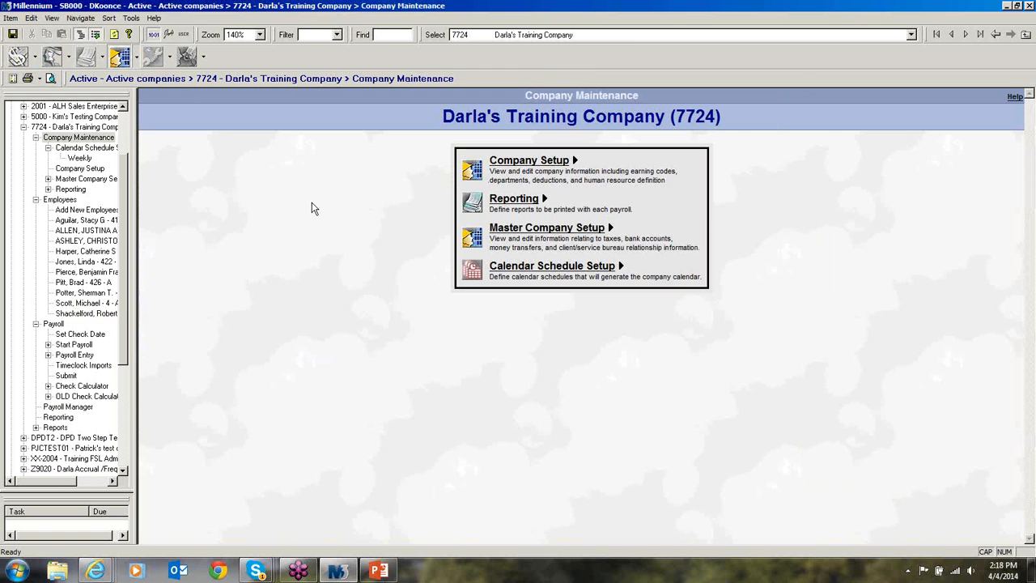
click(547, 269)
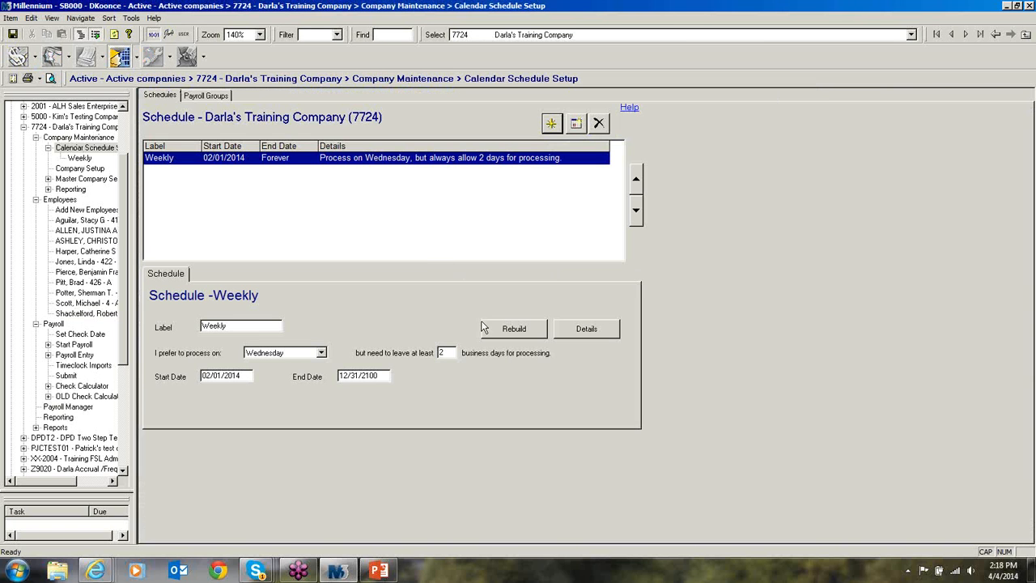
click(596, 333)
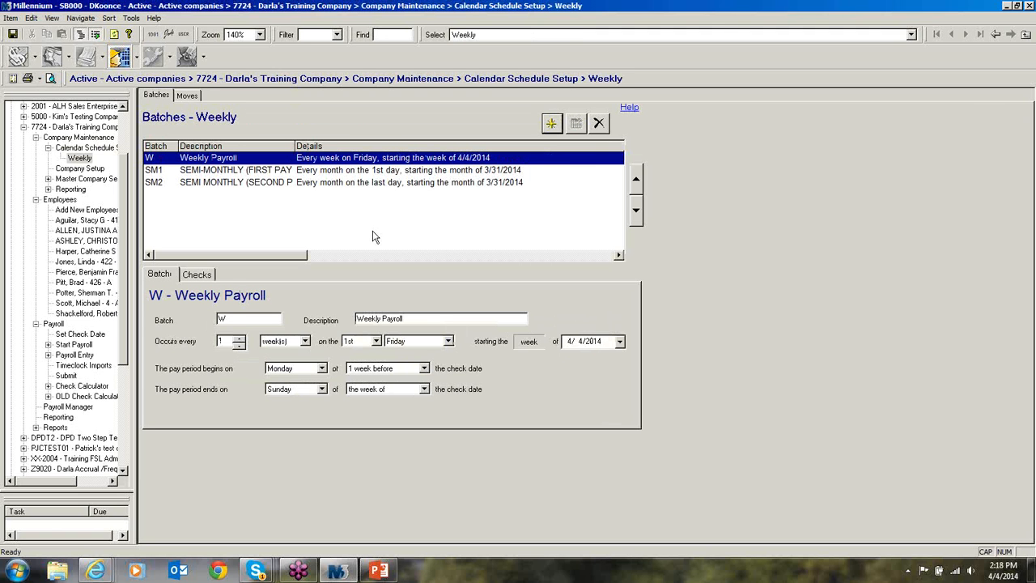
click(445, 174)
click(403, 184)
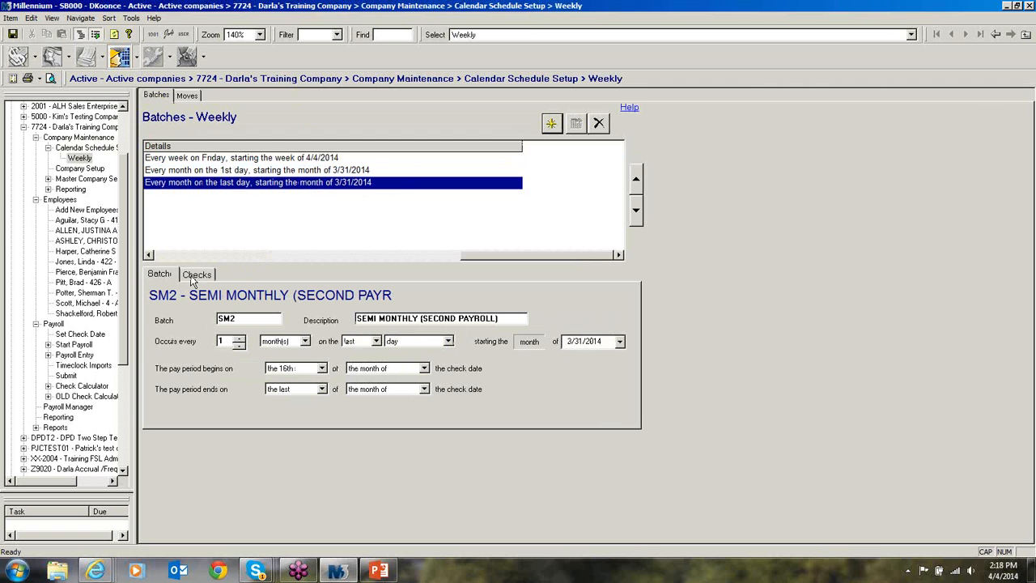
click(224, 171)
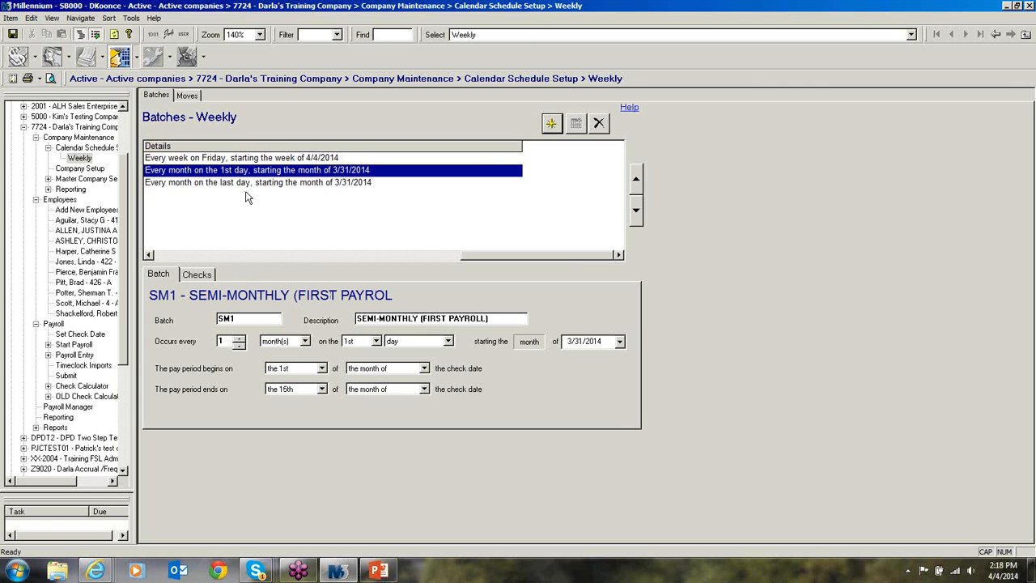
click(250, 184)
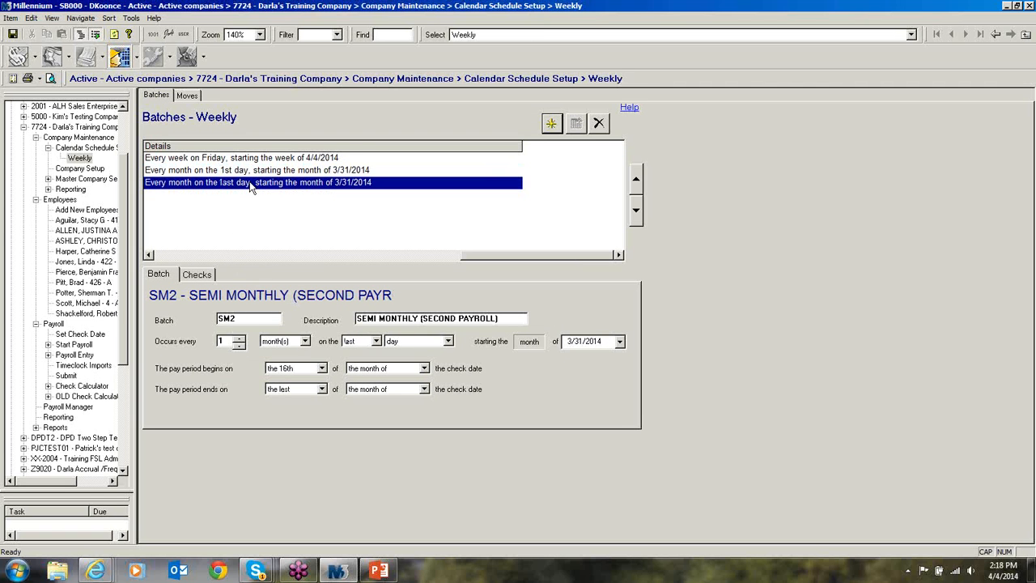
- Rebuild the Weekly calendar schedule, authorizing the rebuild with YES
click(1024, 35)
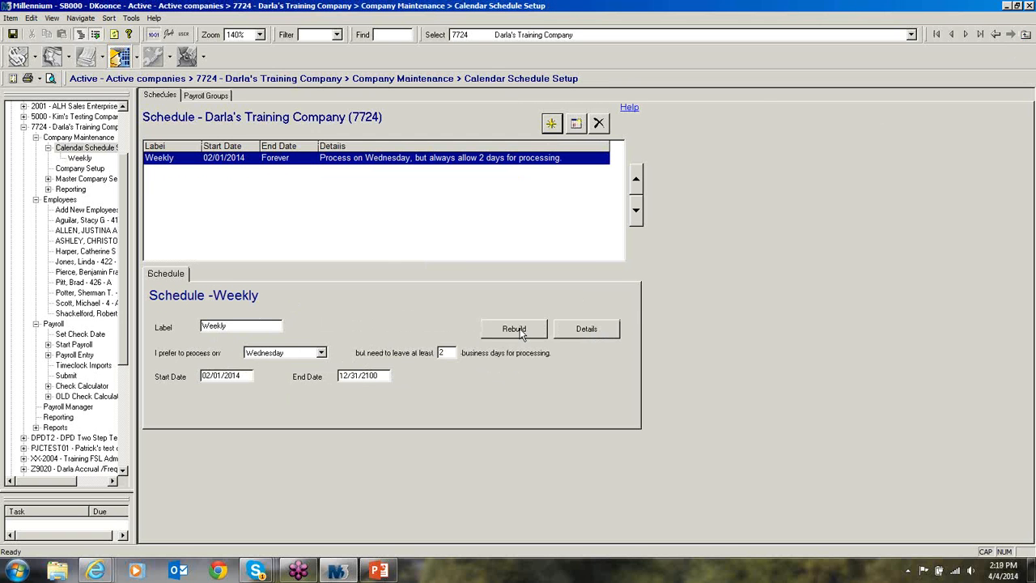
click(520, 332)
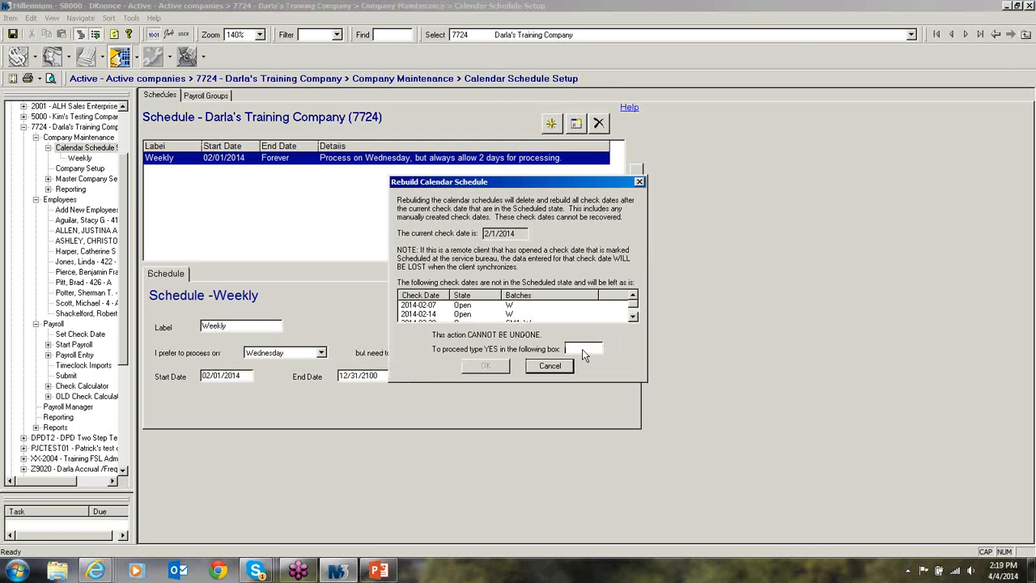
text(YES)
click(485, 366)
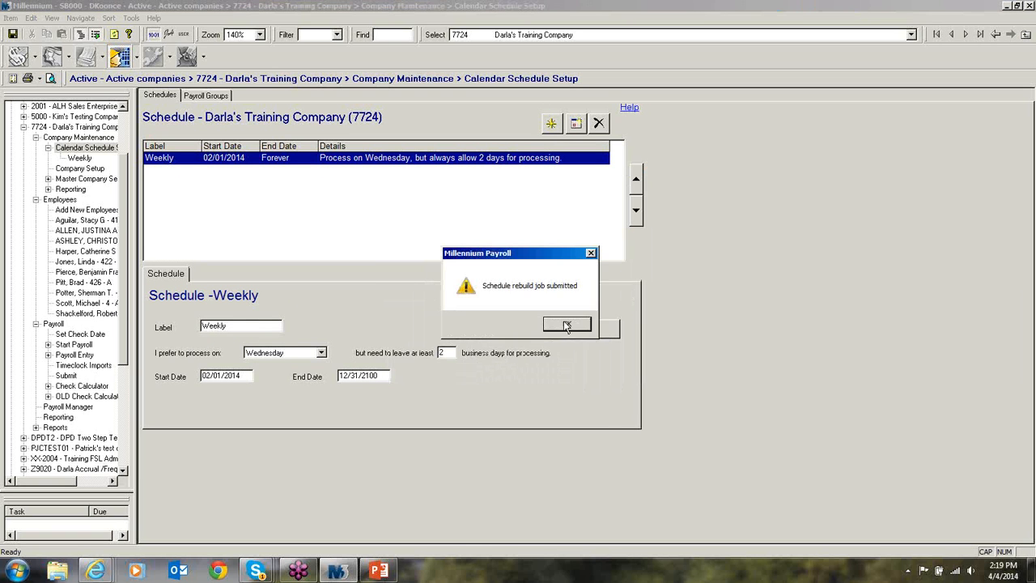
key(Return)
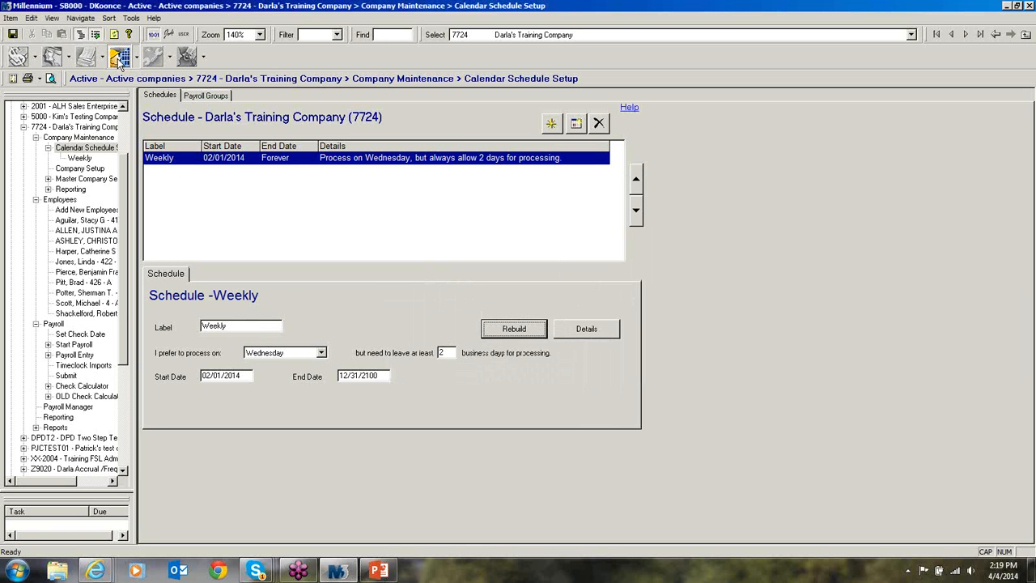
- Check the status of company 7724's CalendarGenerator job in the system operations job queue
click(205, 58)
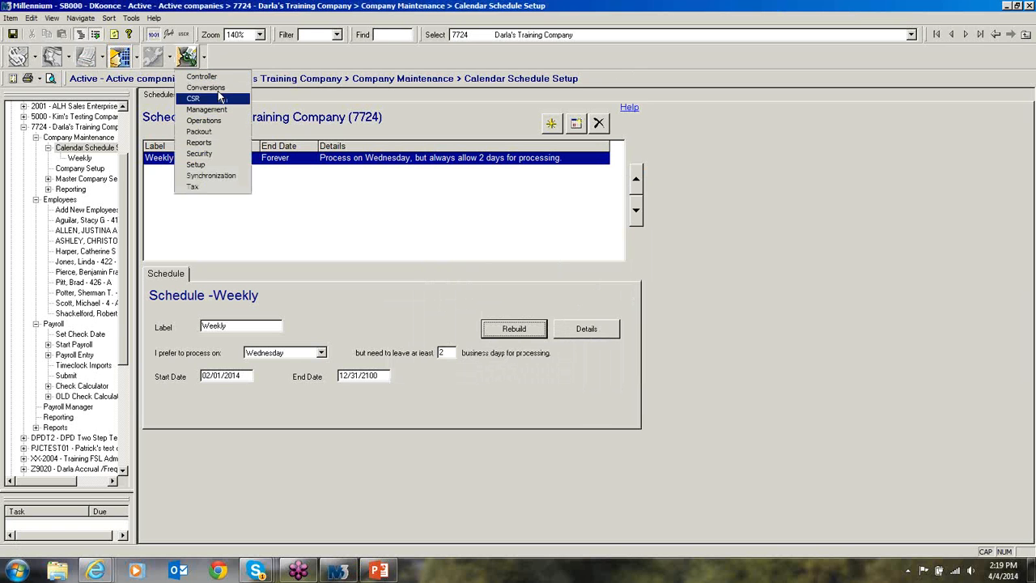
click(218, 125)
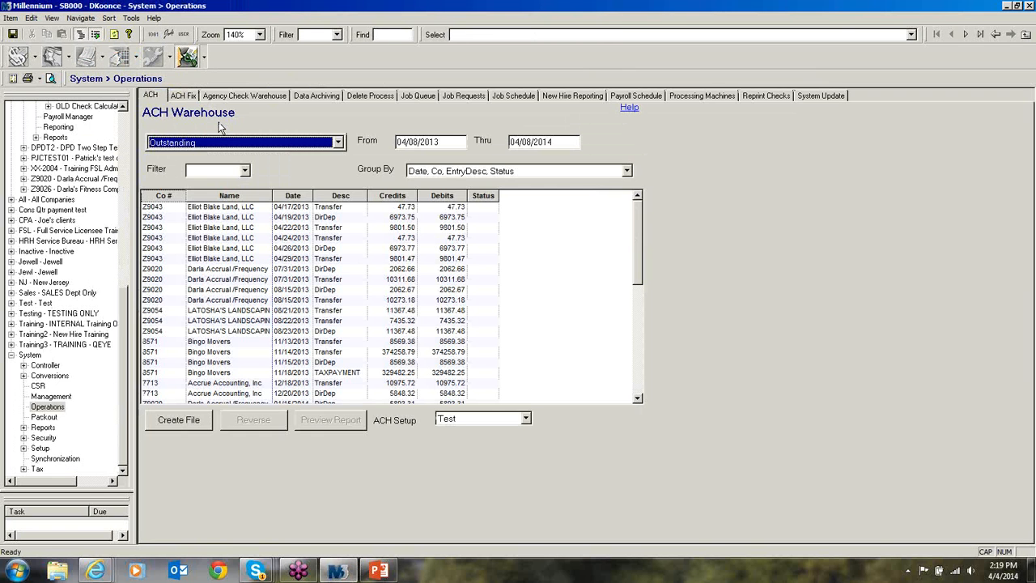
click(418, 96)
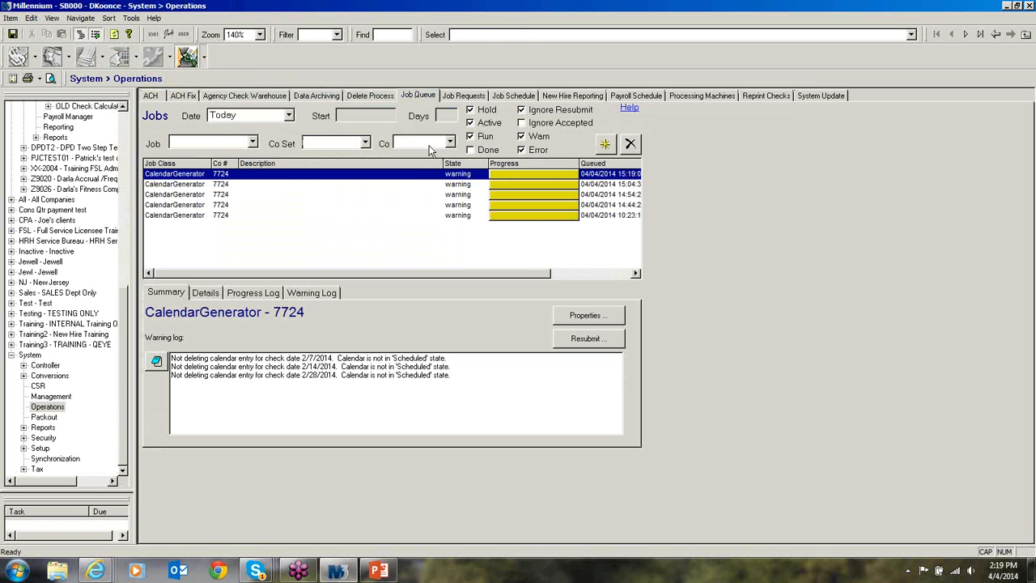
click(430, 145)
click(243, 186)
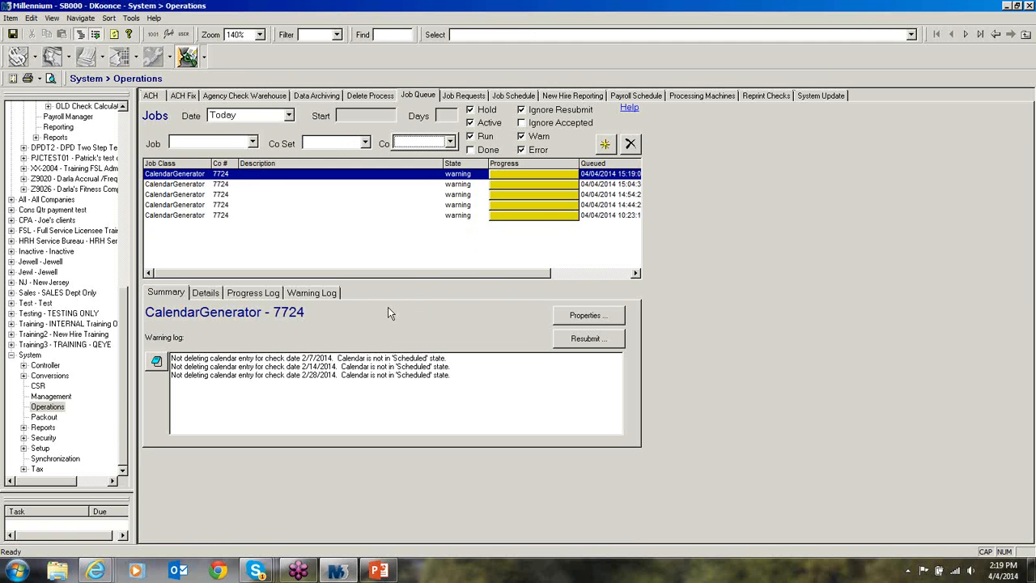
- Open the company's payroll calendar and examine the batch details of the 02/01/2014 and 02/14/2014 scheduled check dates
click(86, 56)
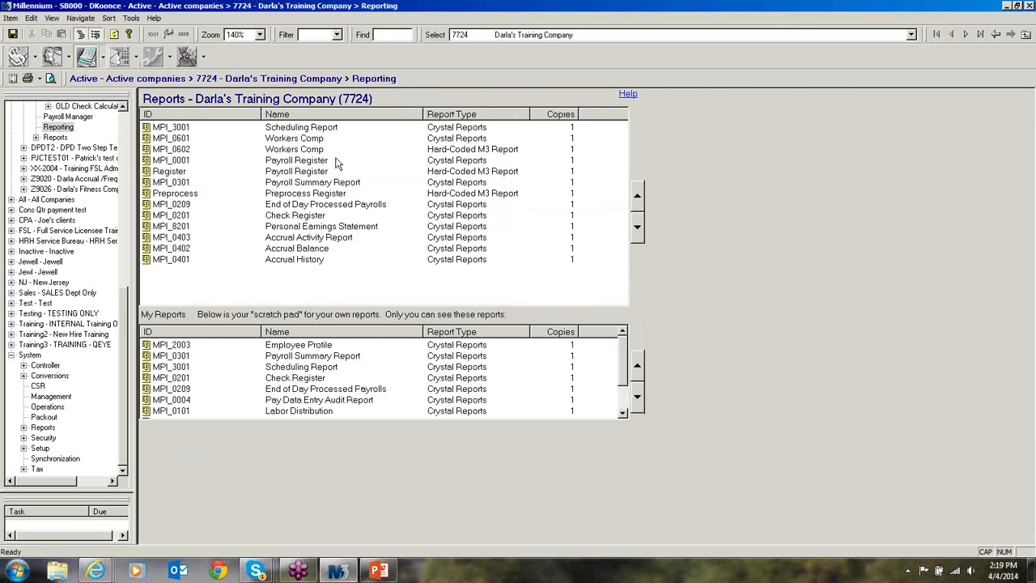
click(119, 58)
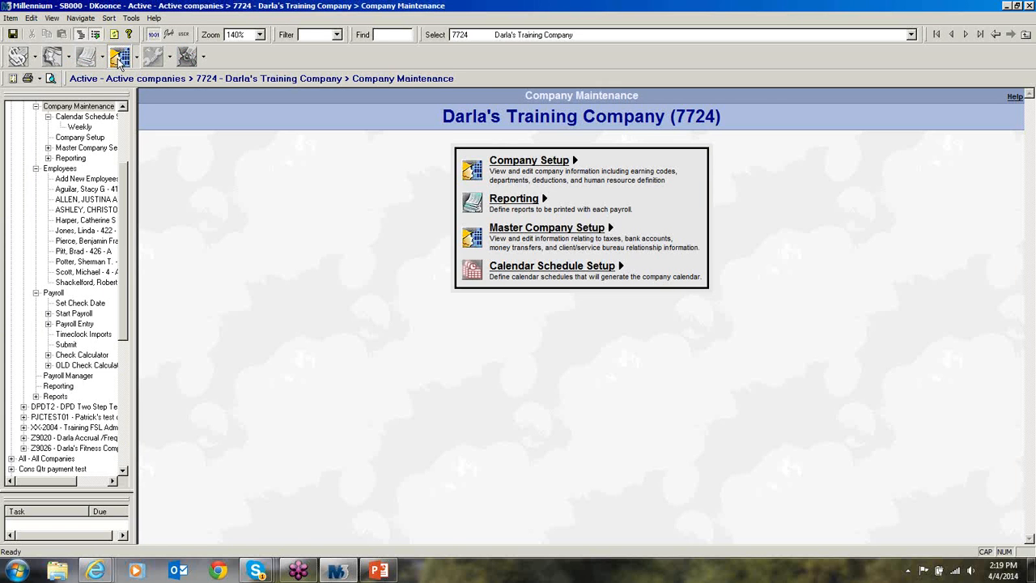
click(528, 162)
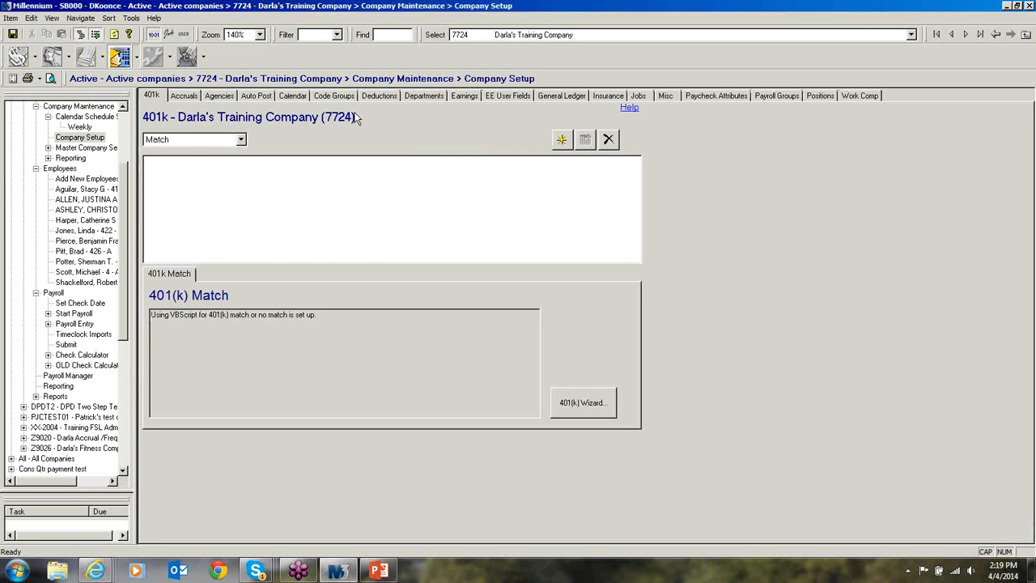
click(293, 98)
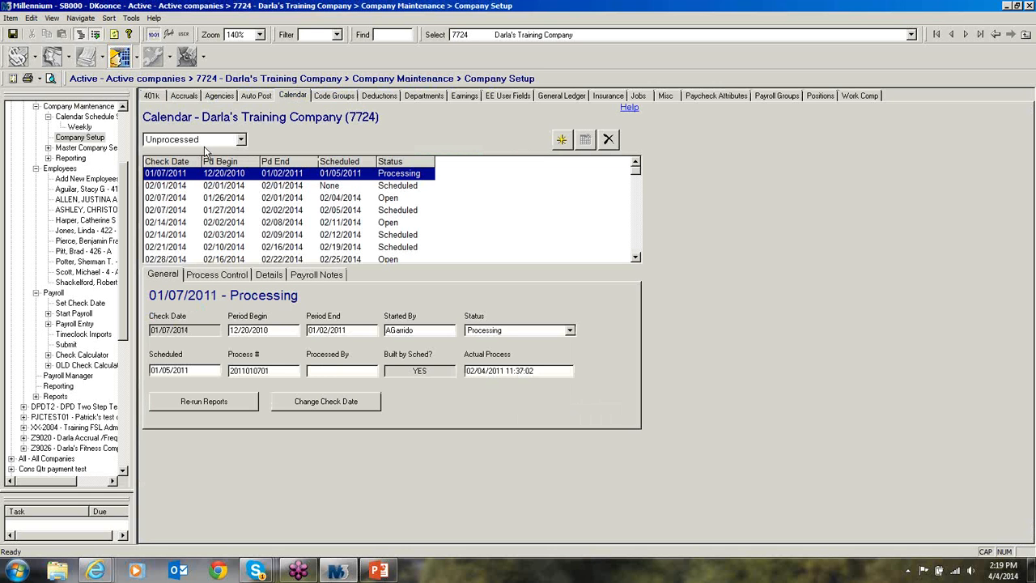
click(201, 188)
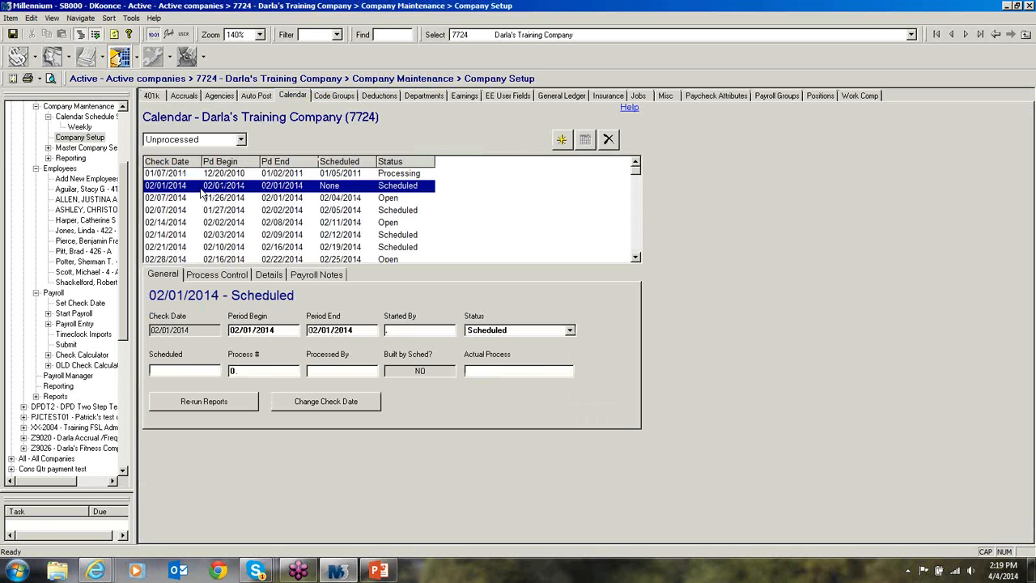
click(278, 277)
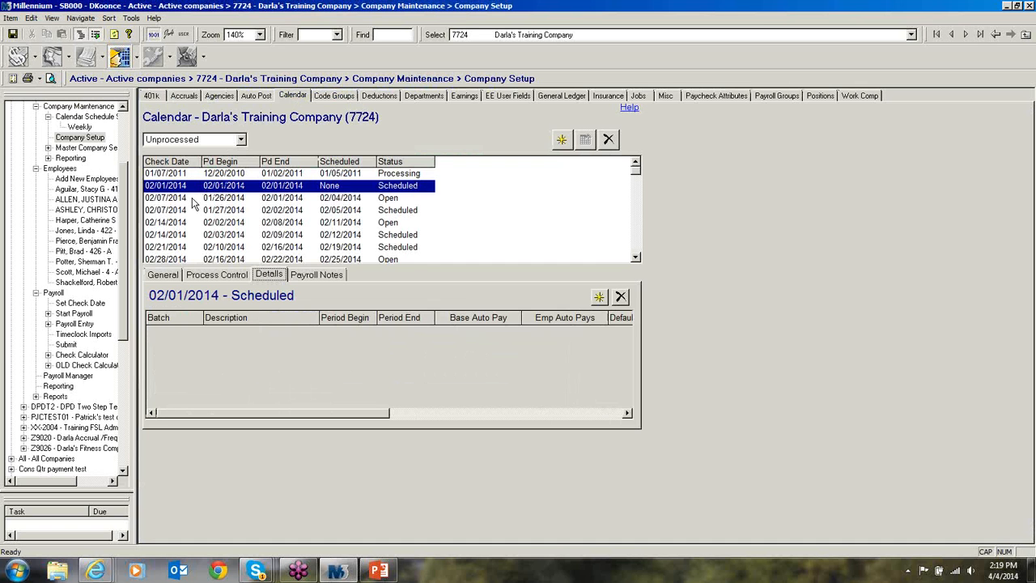
click(193, 235)
scroll(194, 239, down, 1)
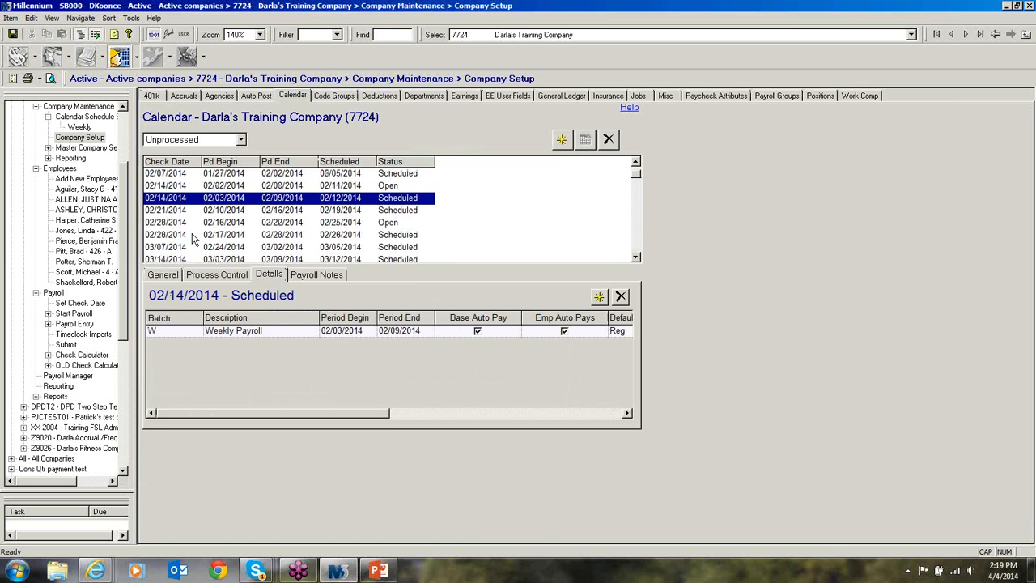
- Examine which batch is assigned to each scheduled check date from 04/01/2014 through 04/30/2014
scroll(193, 239, down, 3)
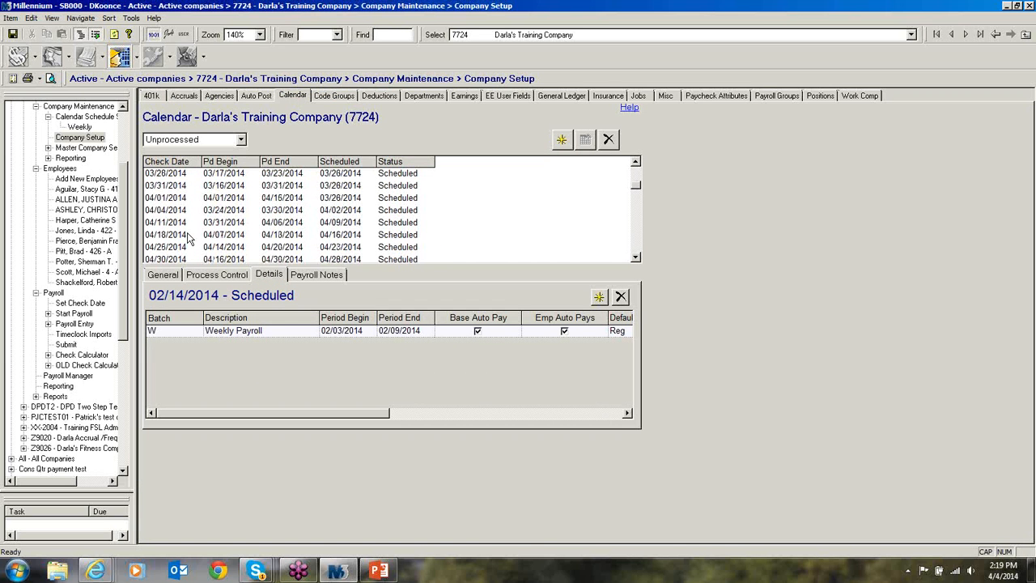
click(181, 198)
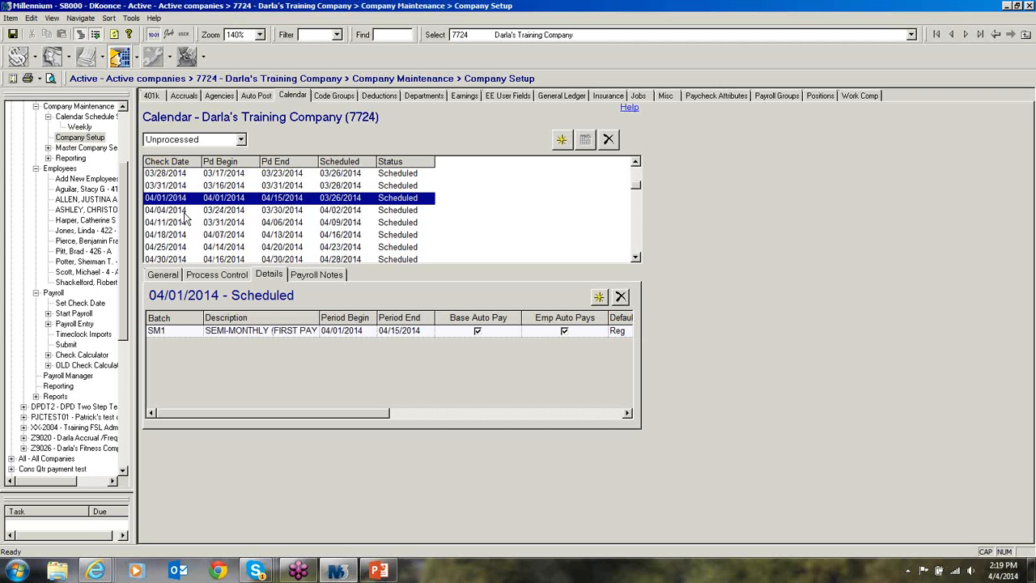
click(180, 211)
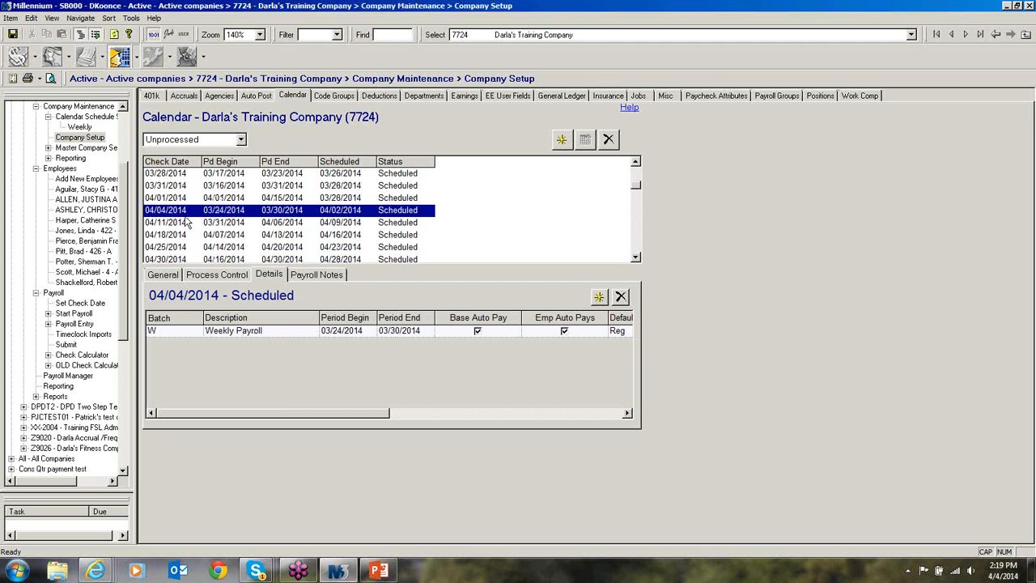
click(184, 225)
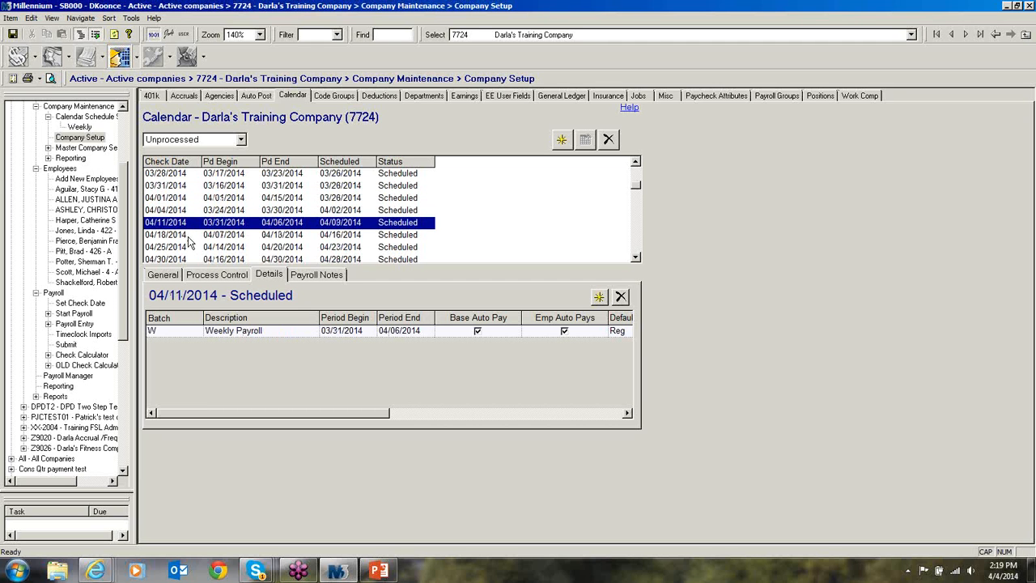
click(189, 243)
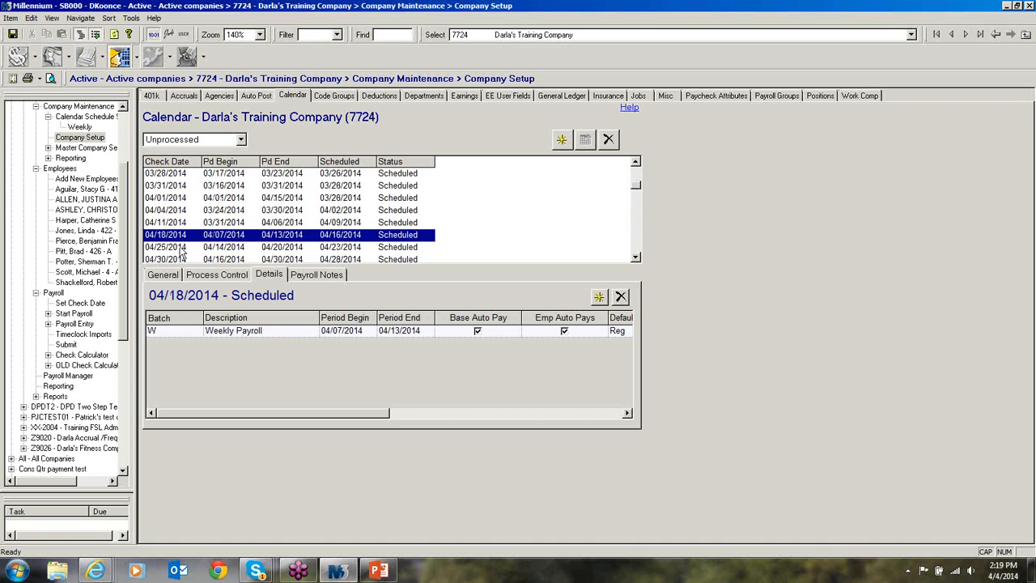
click(179, 248)
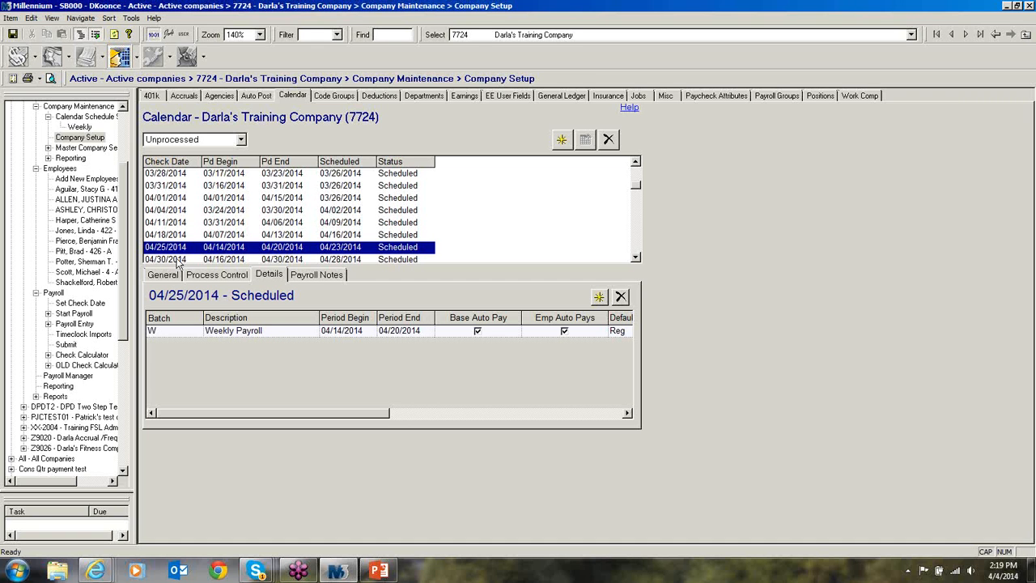
click(180, 261)
scroll(198, 243, down, 1)
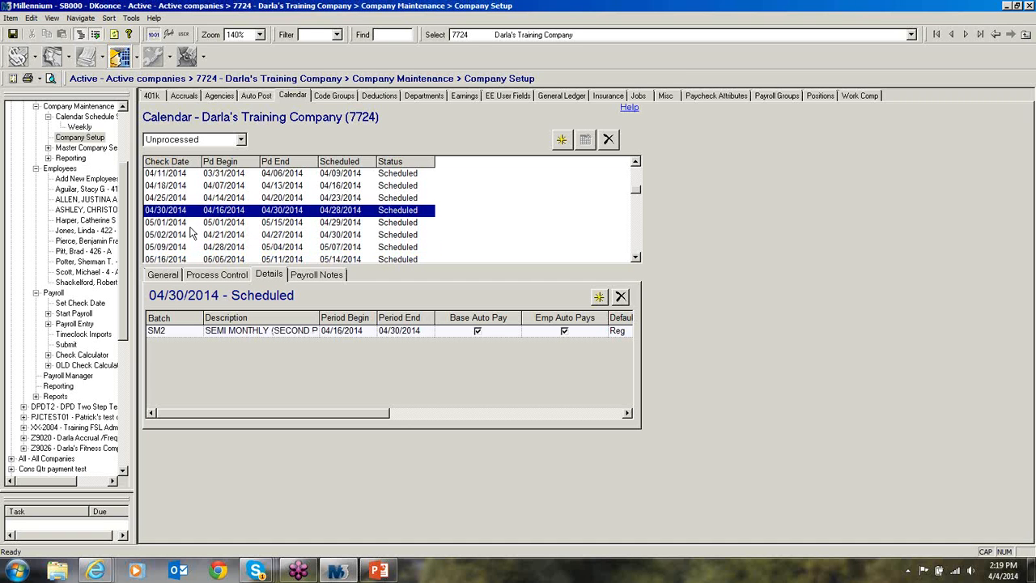
- Examine the batches assigned to the check dates from 05/01/2014 through 05/30/2014 and recheck those of 04/01/2014
click(194, 224)
click(192, 235)
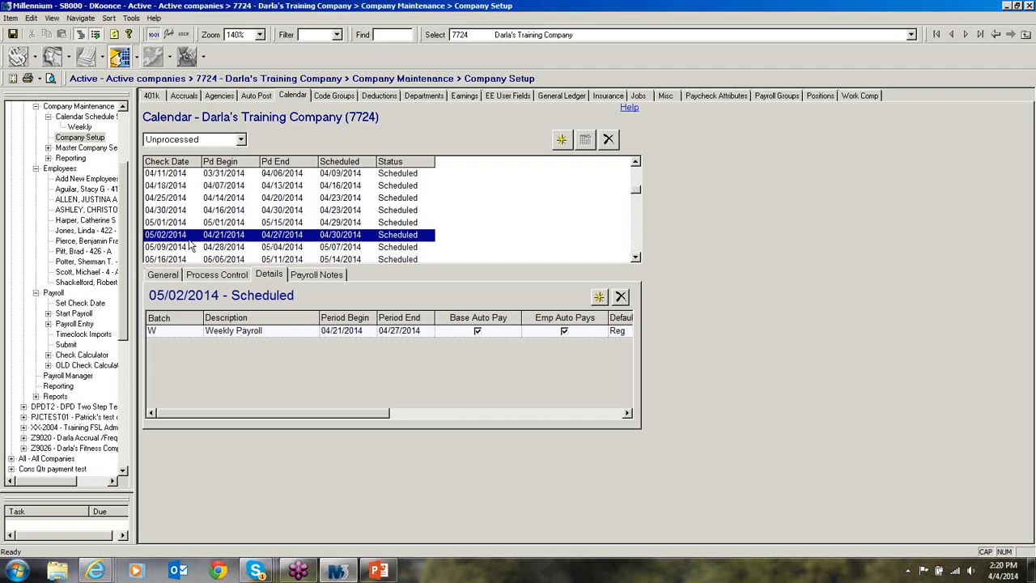
click(190, 247)
click(187, 259)
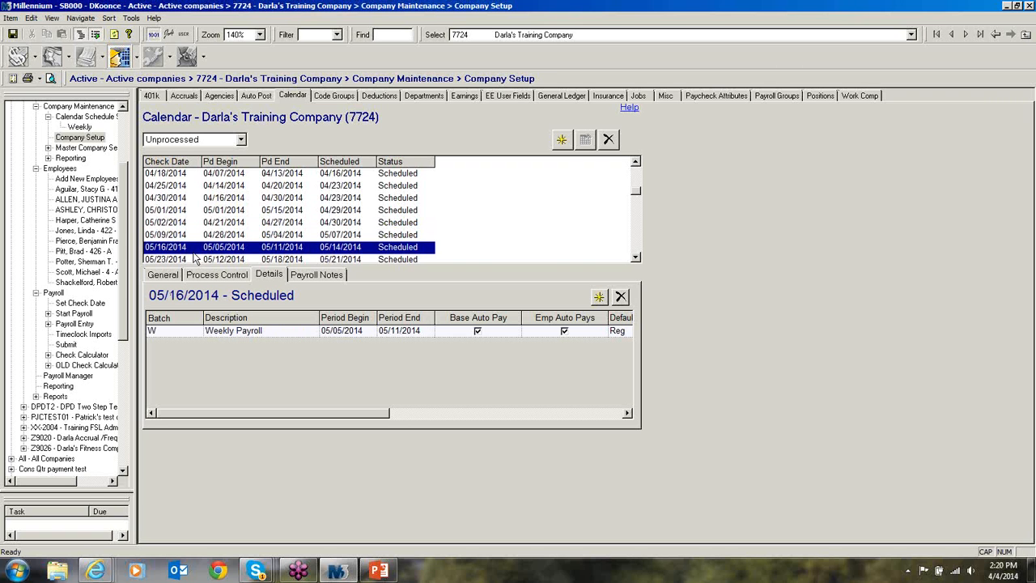
scroll(197, 255, down, 1)
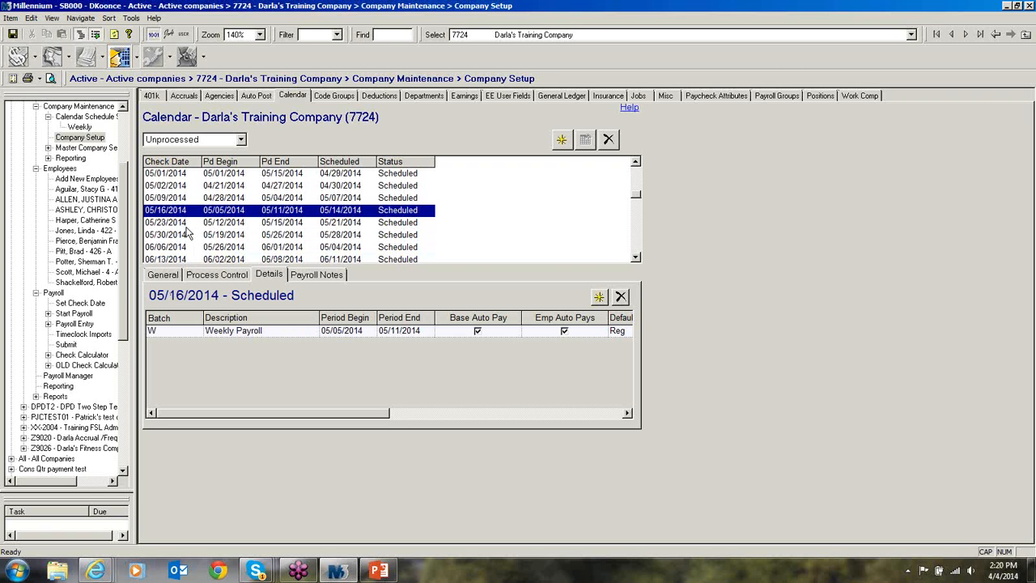
click(188, 226)
click(192, 234)
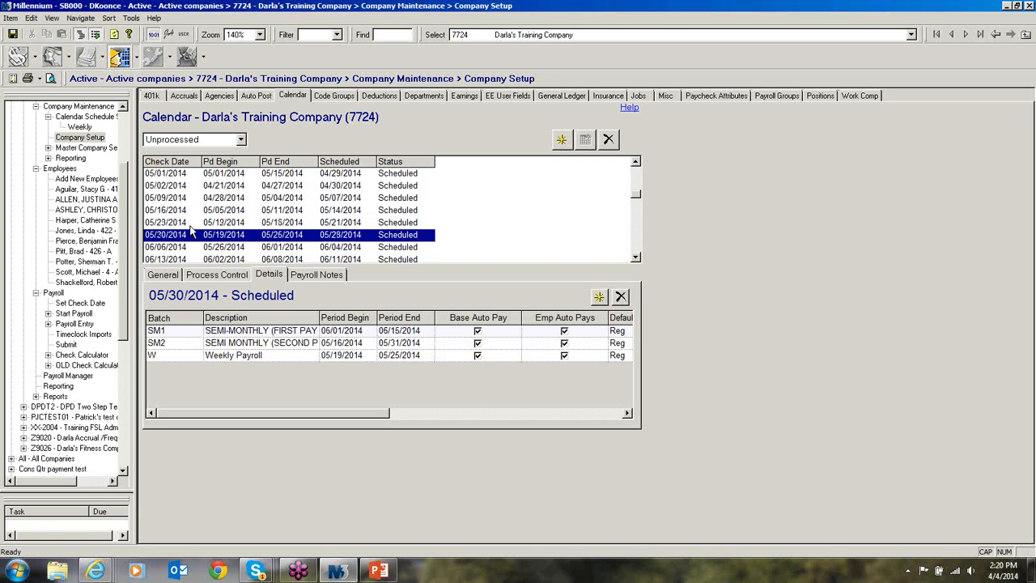
scroll(193, 217, up, 2)
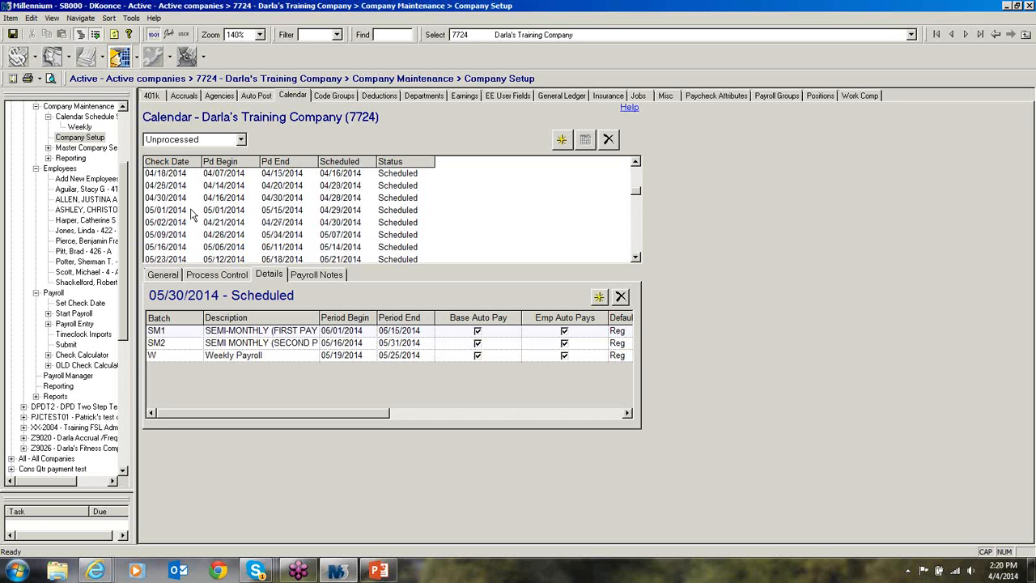
click(175, 175)
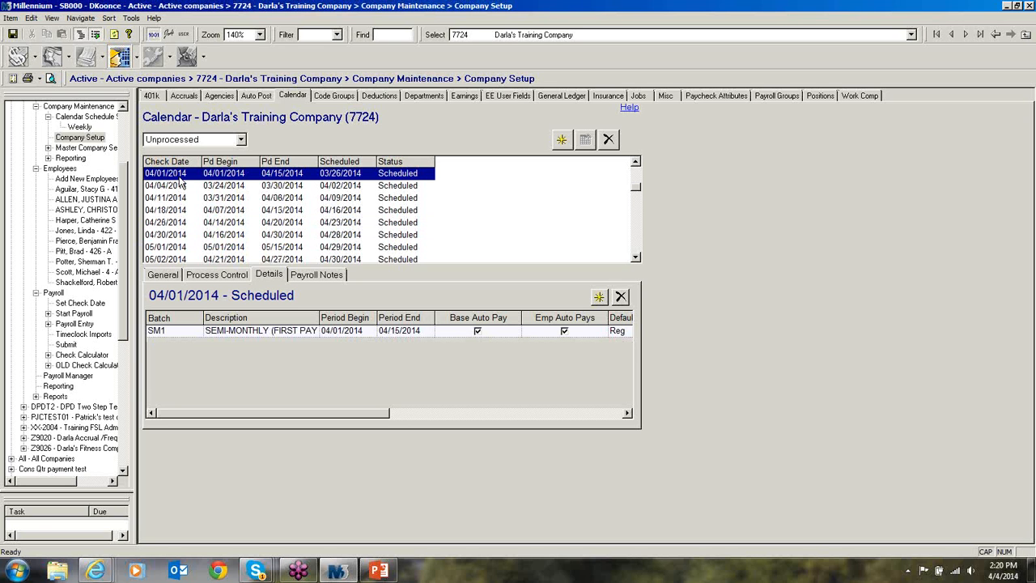
- Recheck which batch is assigned to the scheduled check dates from 04/04/2014 through 04/30/2014
click(180, 237)
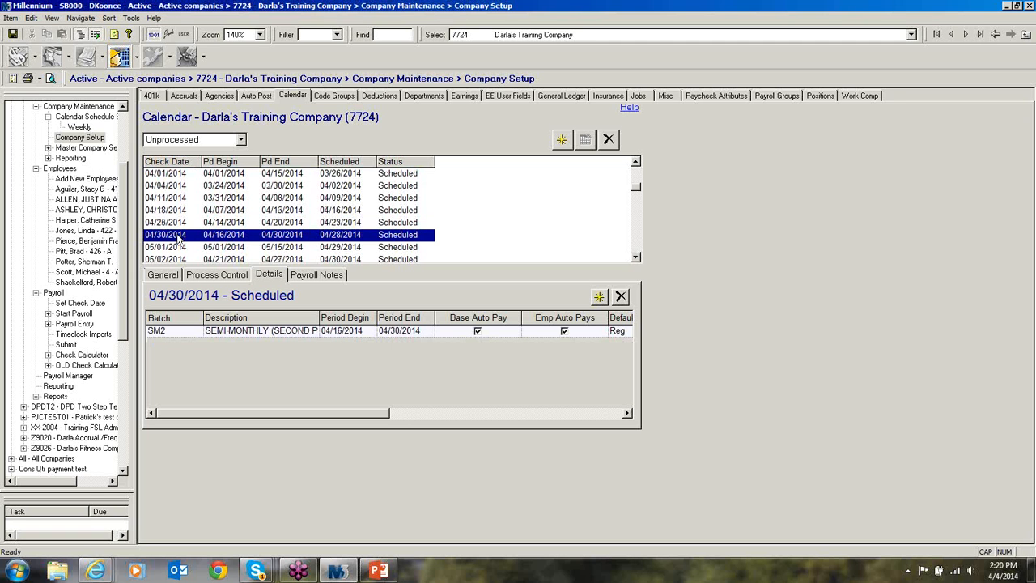
click(170, 211)
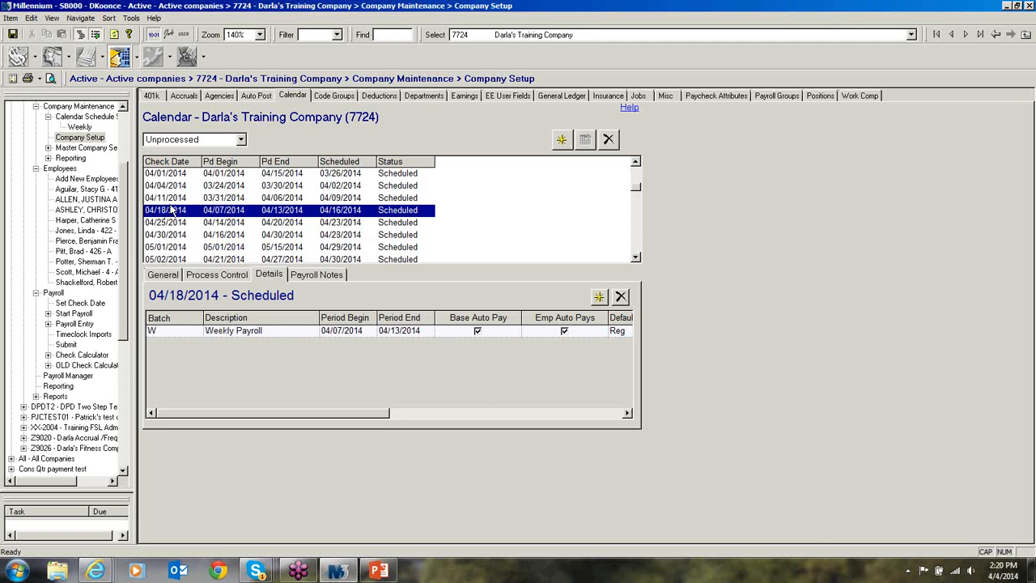
click(173, 200)
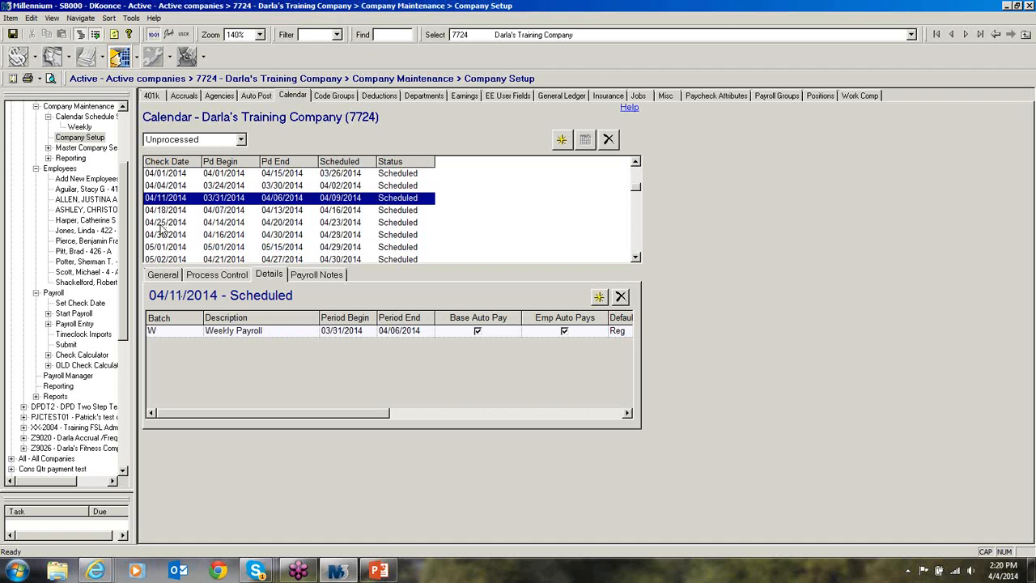
click(166, 225)
click(162, 235)
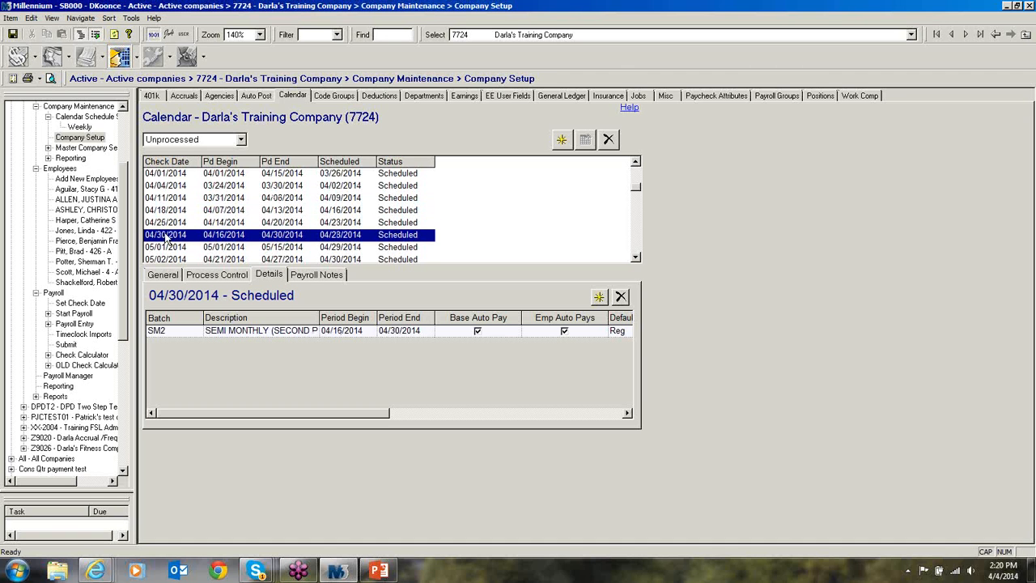
click(174, 200)
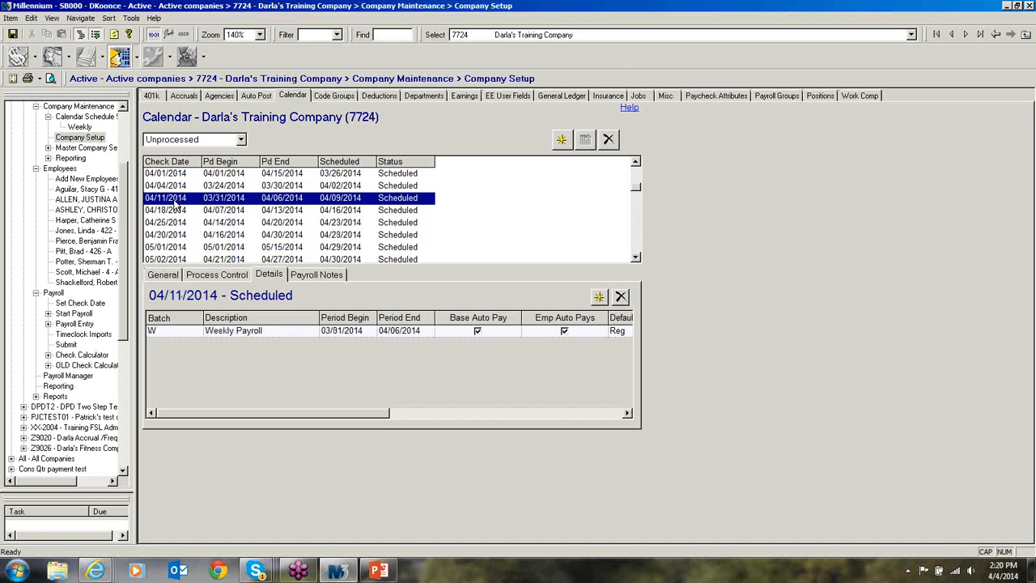
click(177, 211)
click(183, 187)
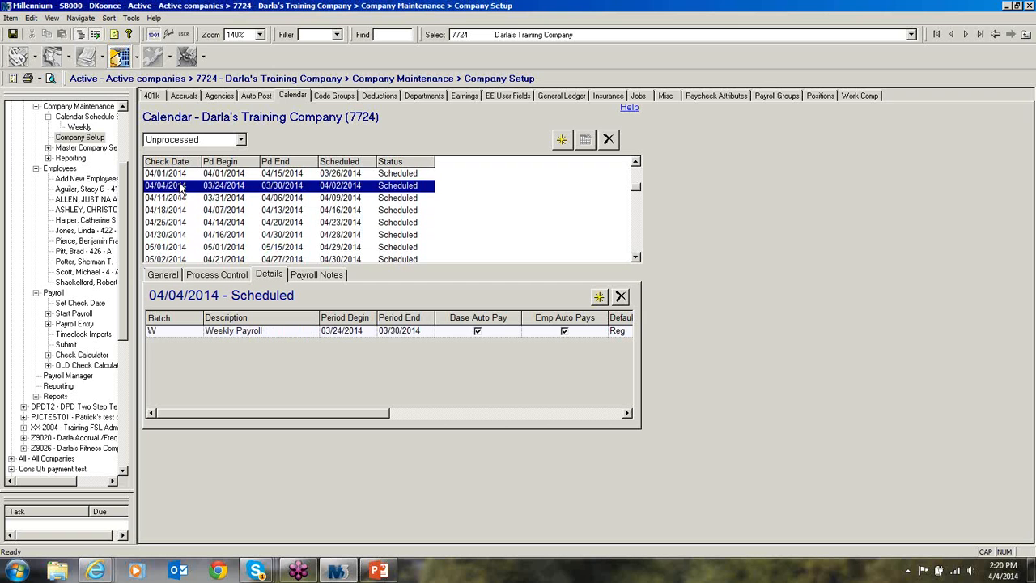
- Review the batches assigned to each scheduled check date from 05/01/2014 through 05/30/2014
click(176, 247)
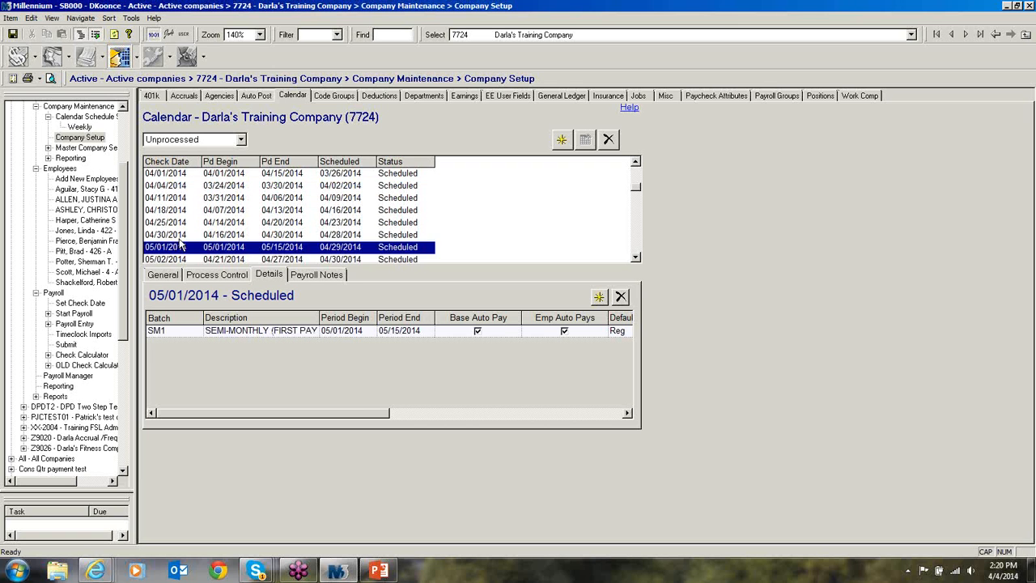
scroll(178, 248, down, 1)
click(177, 248)
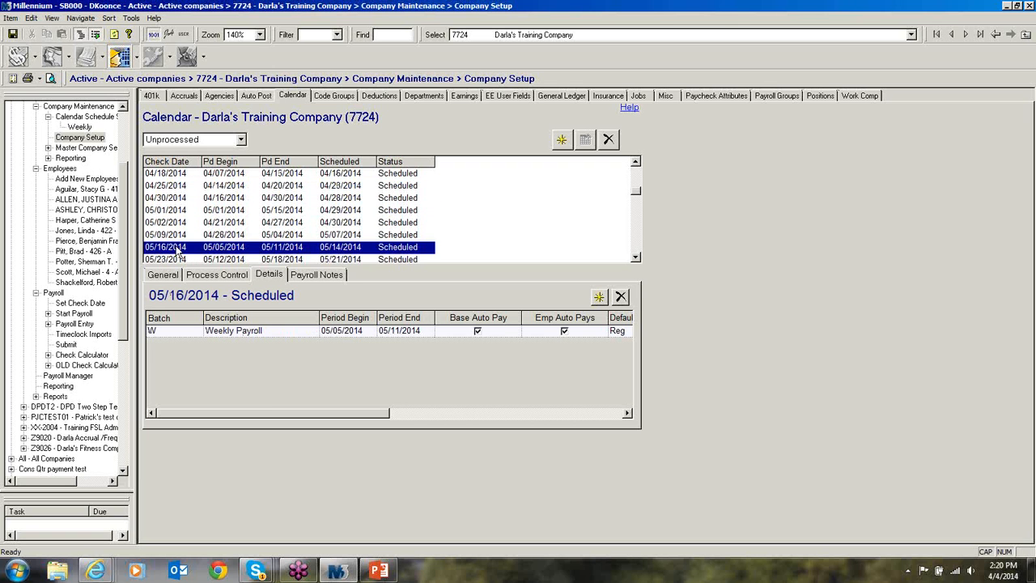
click(178, 236)
scroll(179, 244, down, 1)
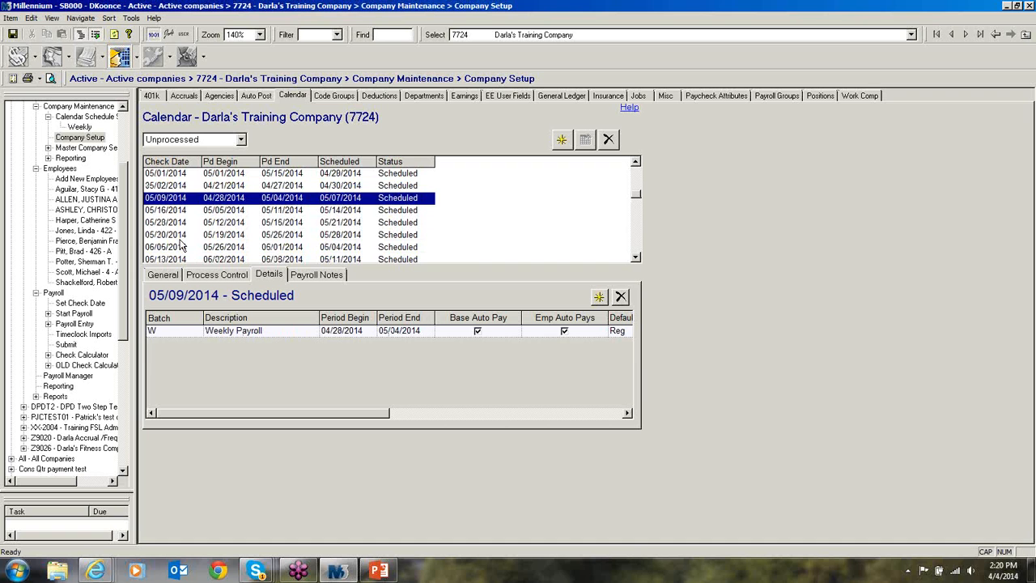
click(176, 236)
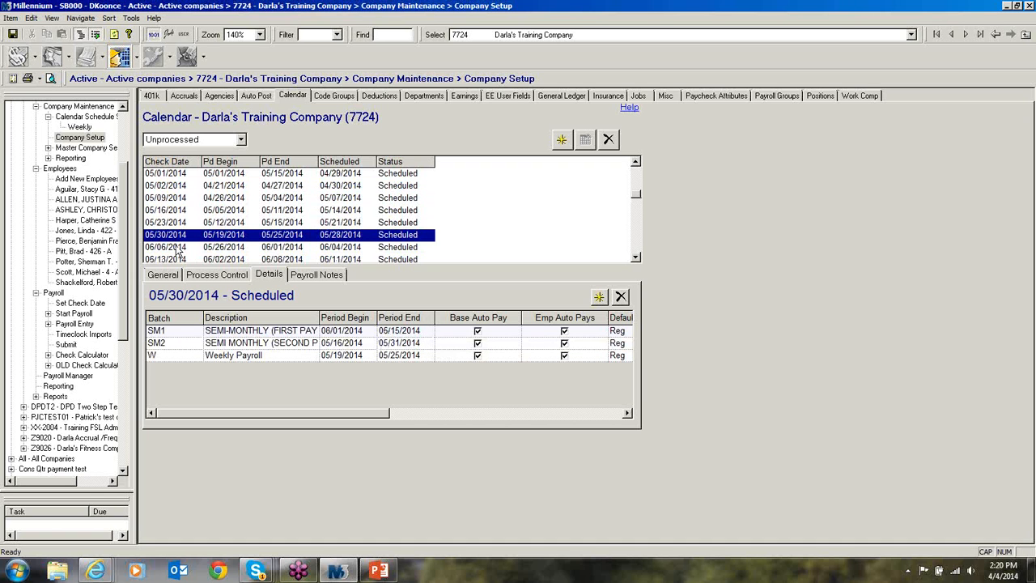
click(178, 225)
click(178, 215)
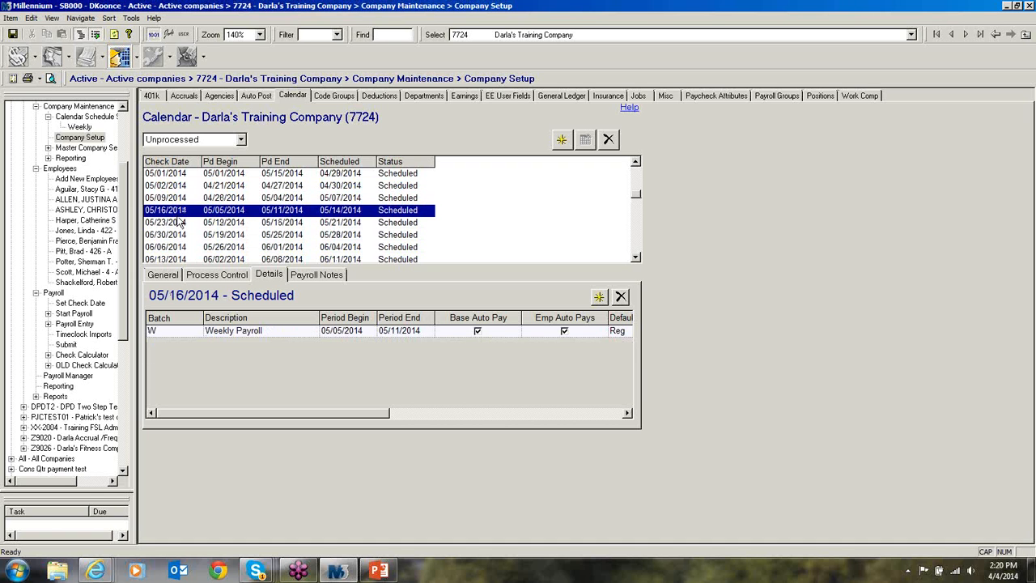
click(183, 199)
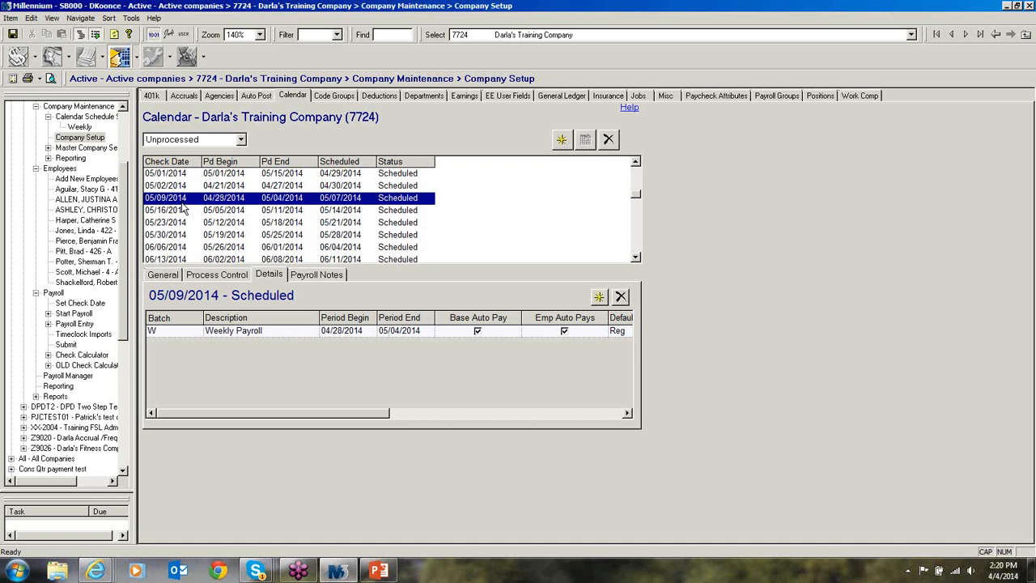
click(183, 185)
click(179, 174)
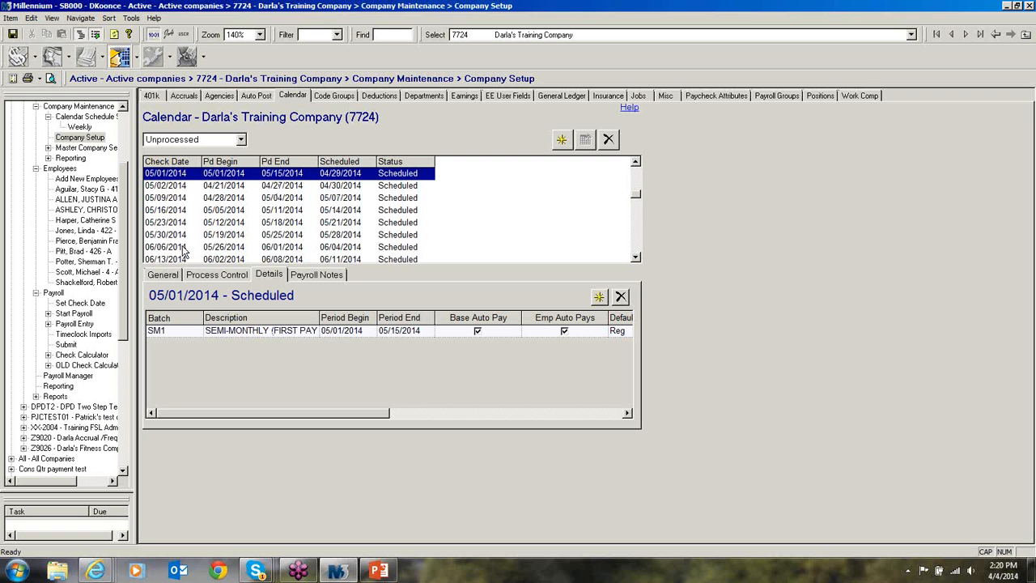
- Set the SM1 batch in the company's Weekly calendar schedule to occur on the 15th day of the month
click(120, 57)
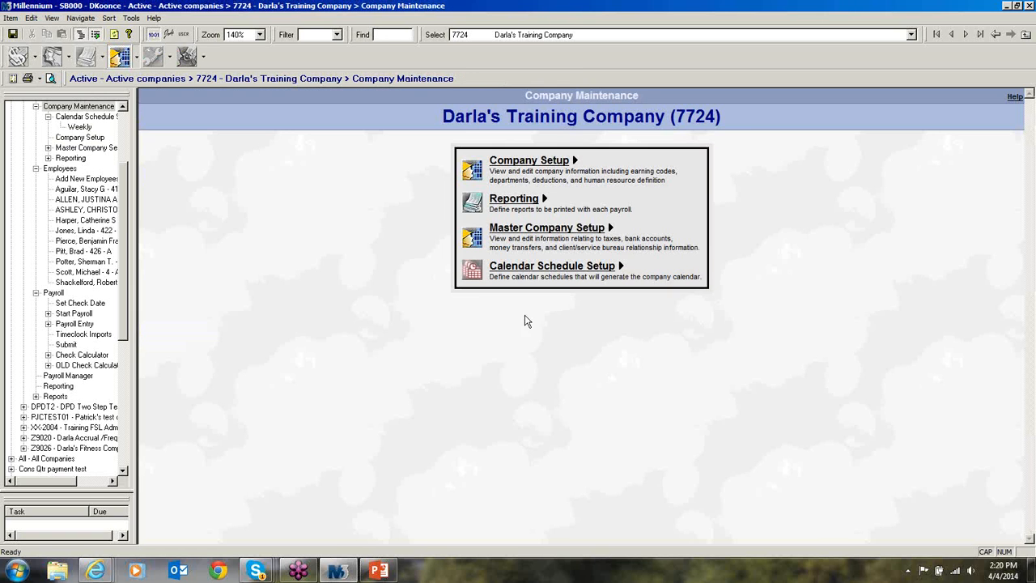
click(567, 273)
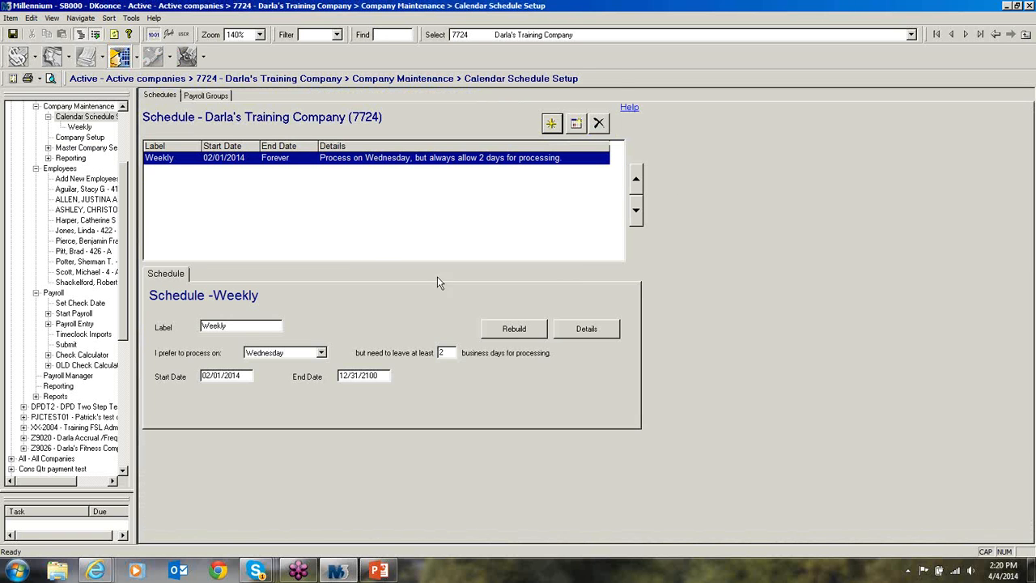
click(599, 331)
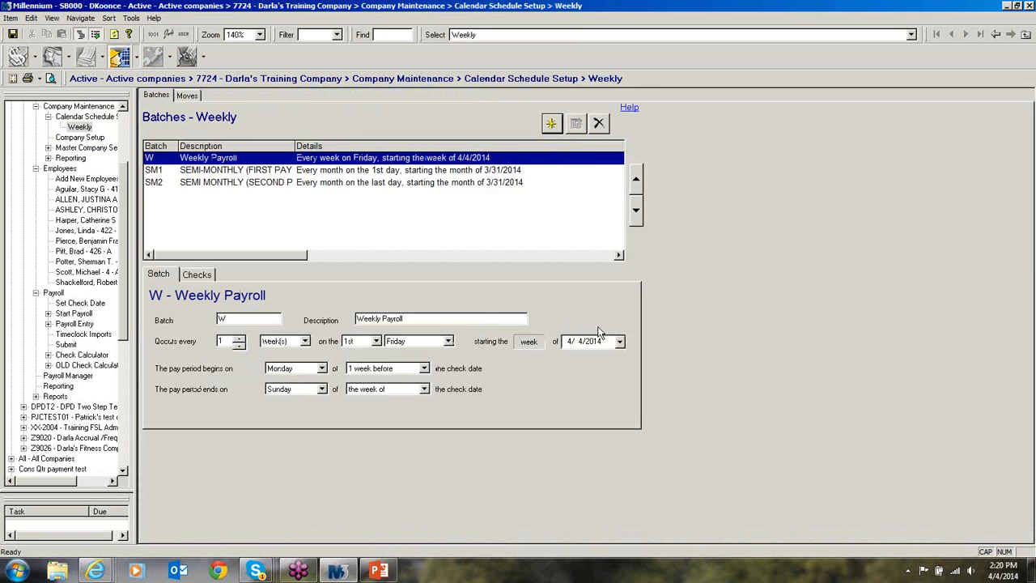
click(220, 170)
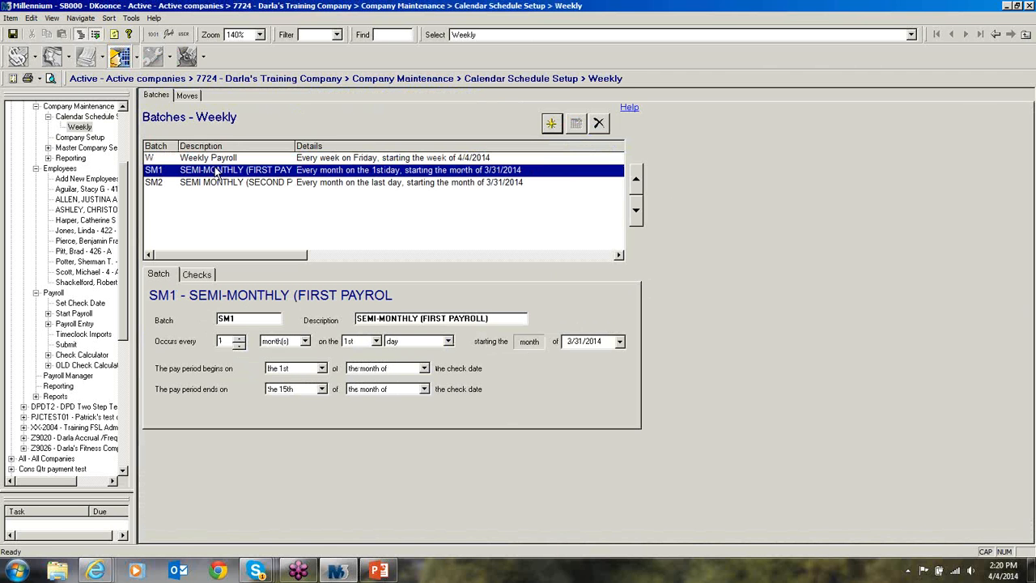
click(374, 342)
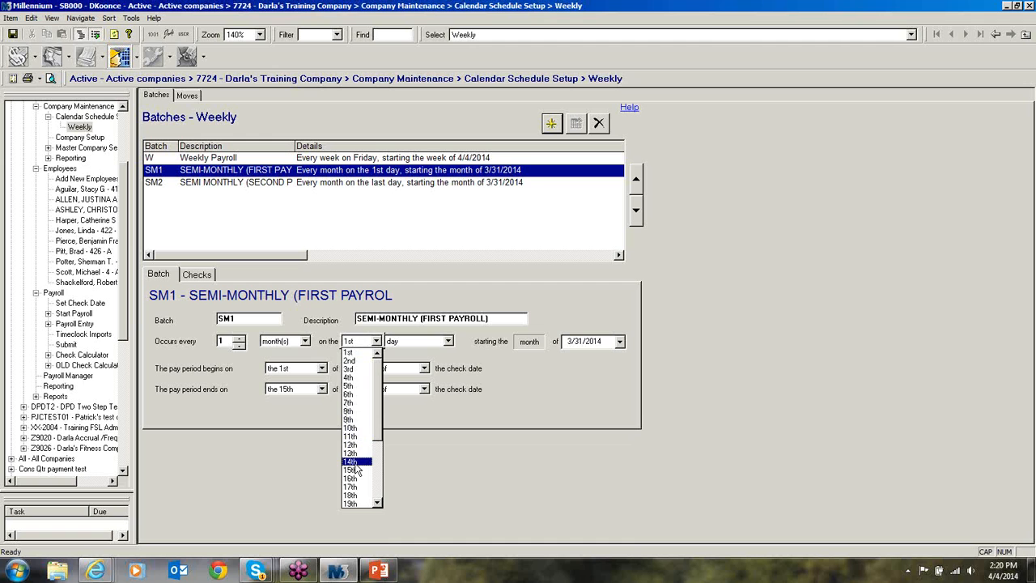
click(350, 470)
click(261, 316)
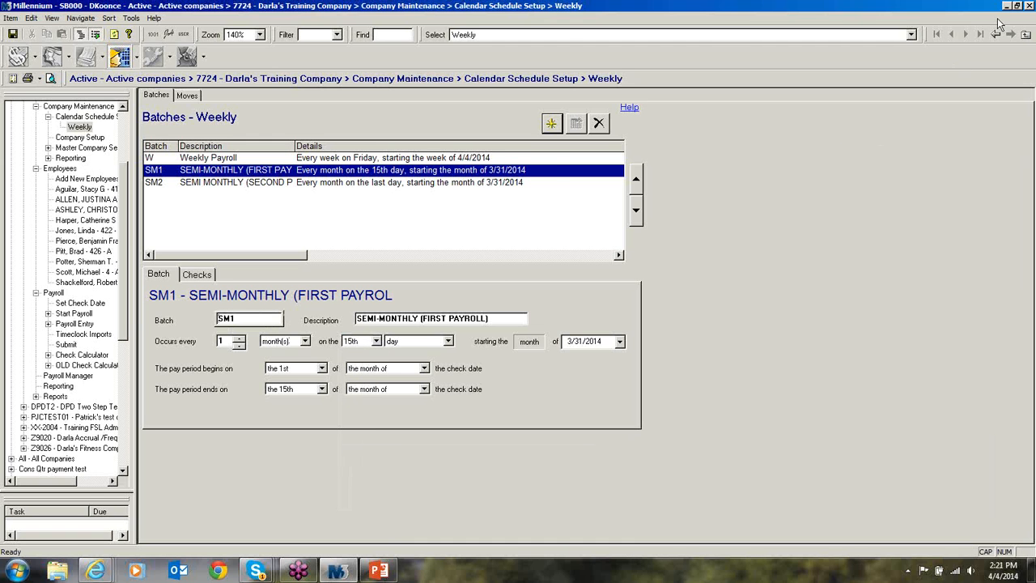
- Rebuild the company's Weekly calendar schedule, entering YES to authorize it
click(1025, 36)
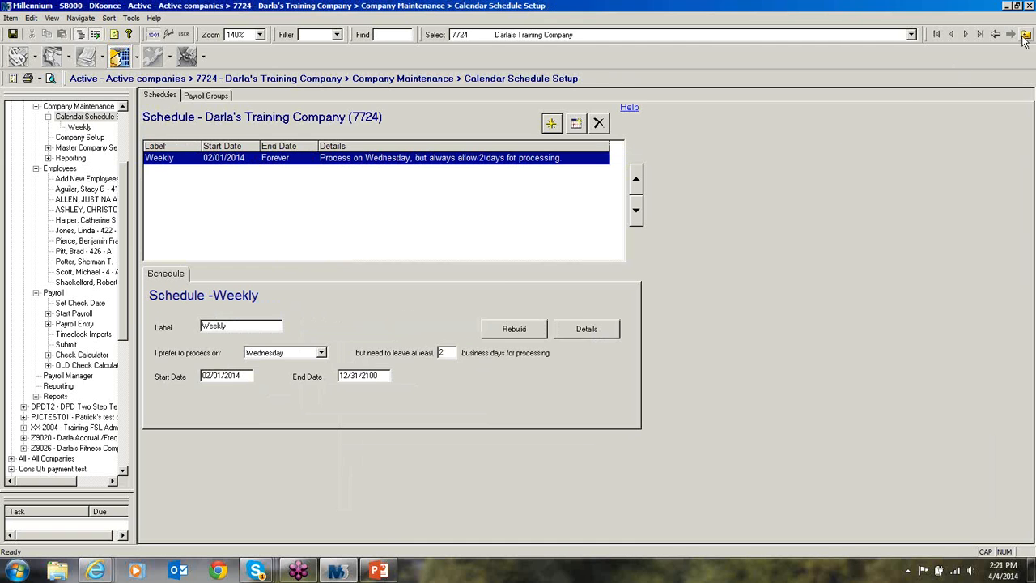
click(521, 332)
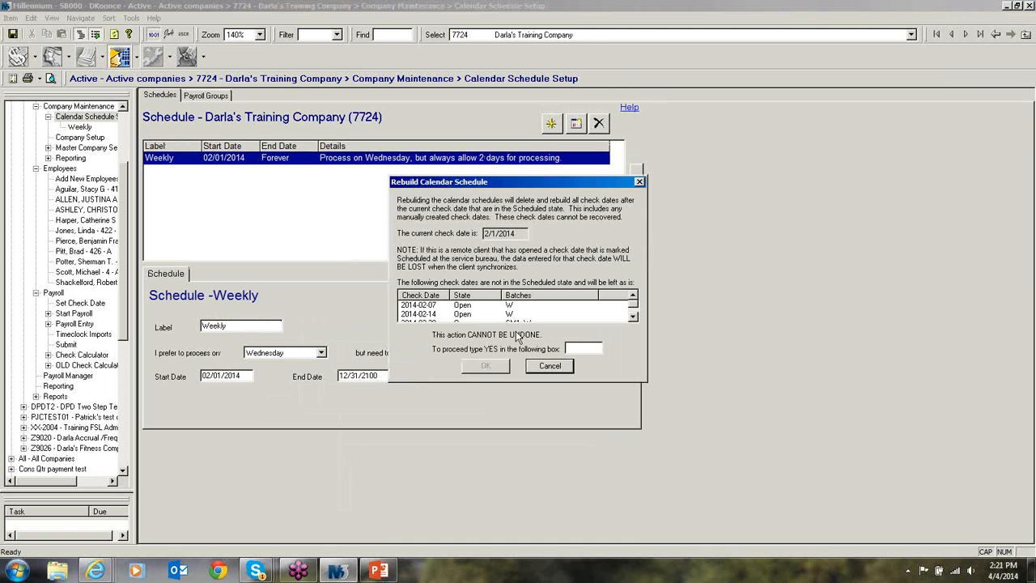
text(YES)
click(489, 364)
click(566, 323)
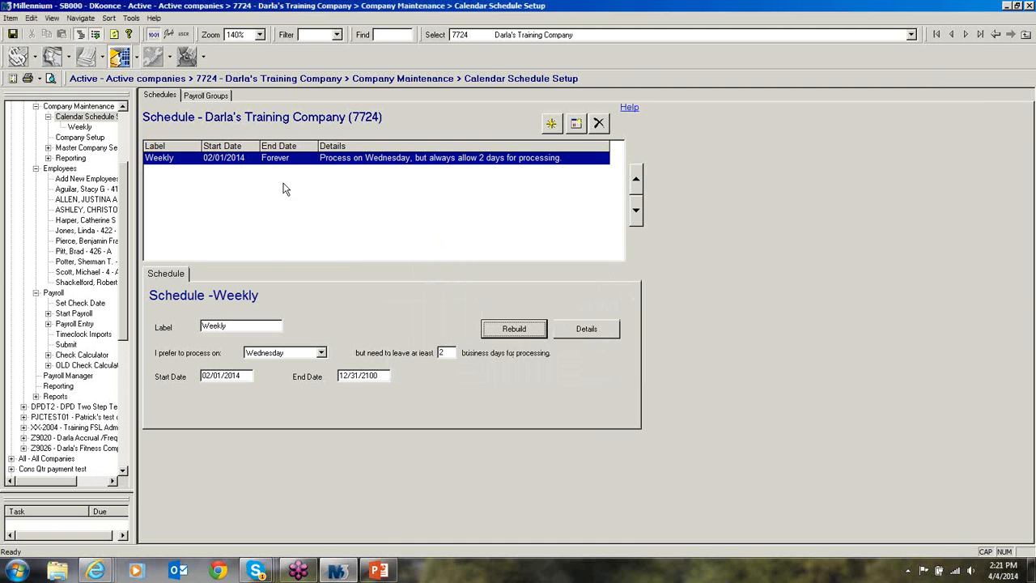
- Open the company's payroll calendar and examine the batch details of the 04/15/2014 scheduled check date
click(120, 58)
click(526, 160)
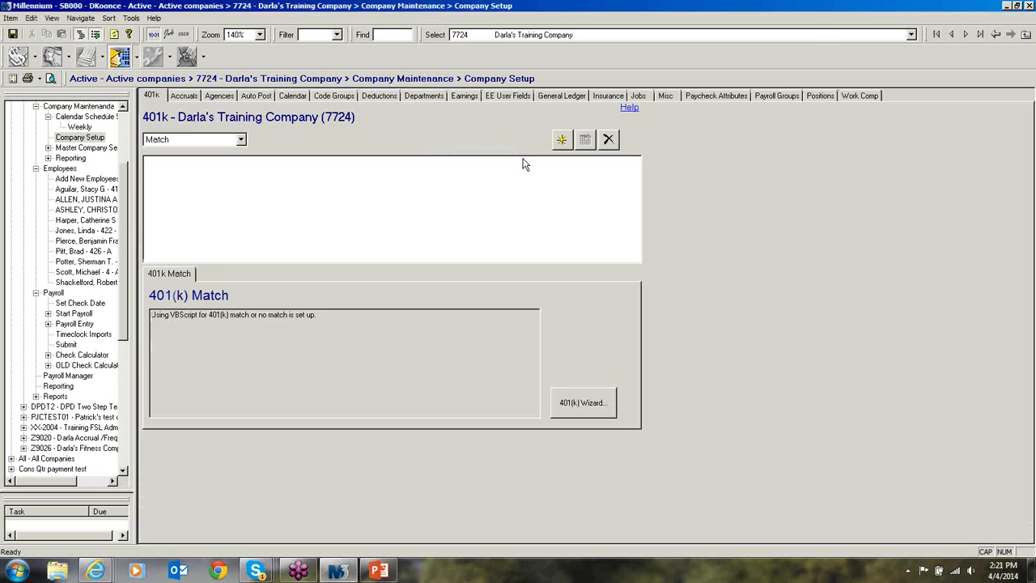
click(285, 98)
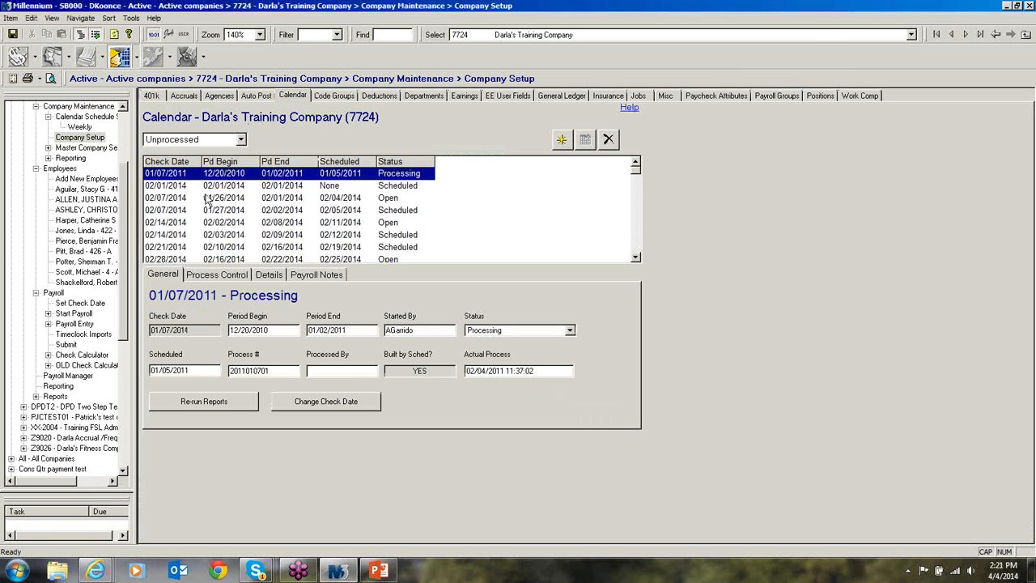
click(214, 234)
scroll(215, 235, down, 1)
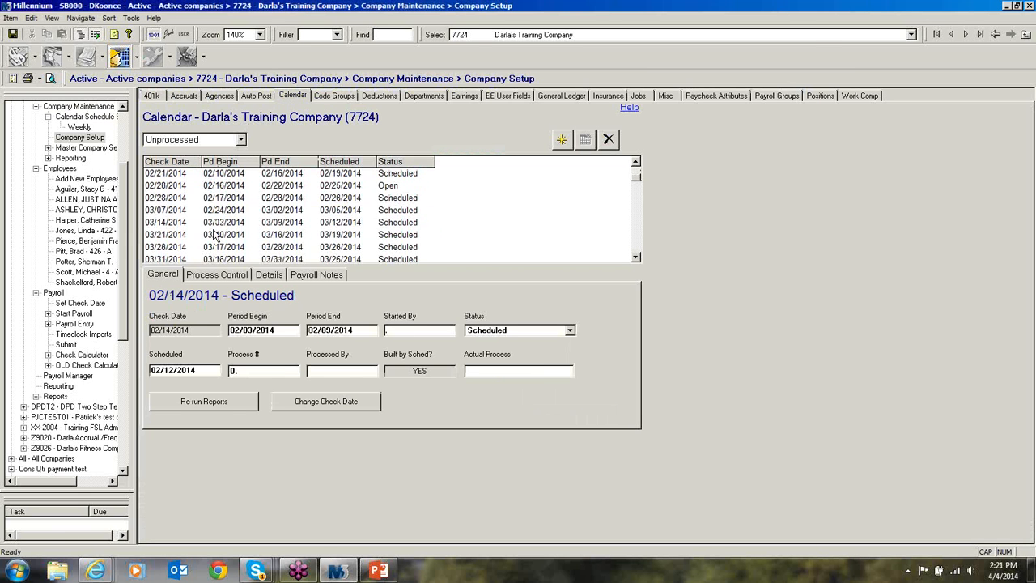
scroll(215, 235, down, 1)
scroll(202, 252, down, 1)
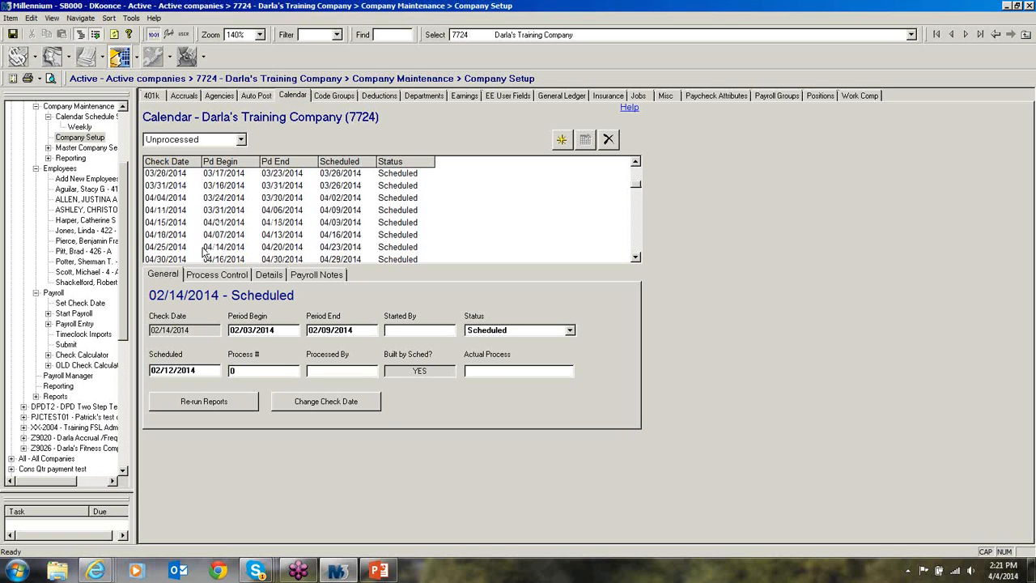
click(196, 225)
click(268, 276)
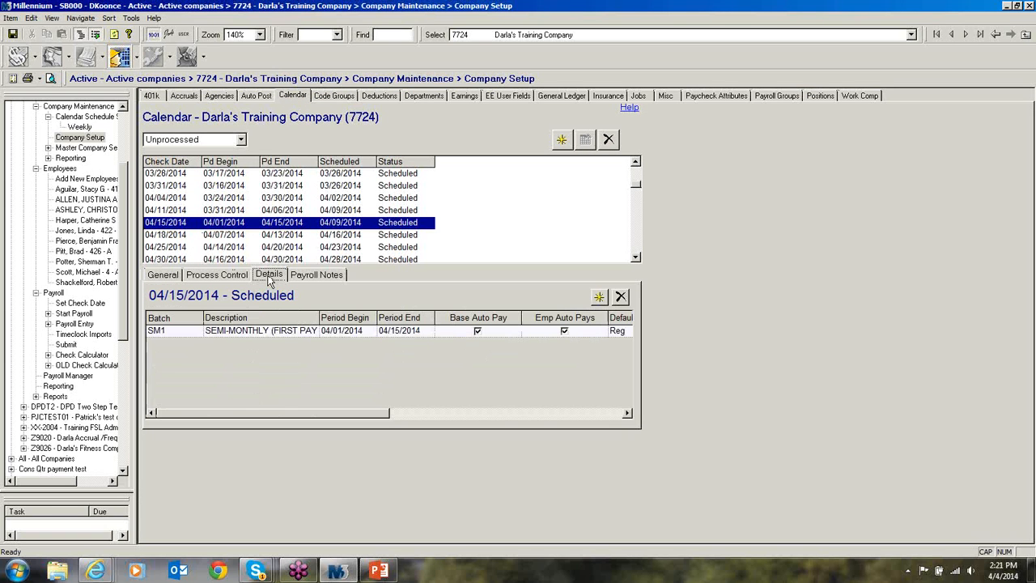
- Examine the batches assigned to the check dates from 04/18/2014 through 05/15/2014 and recheck that of 04/18/2014
click(194, 236)
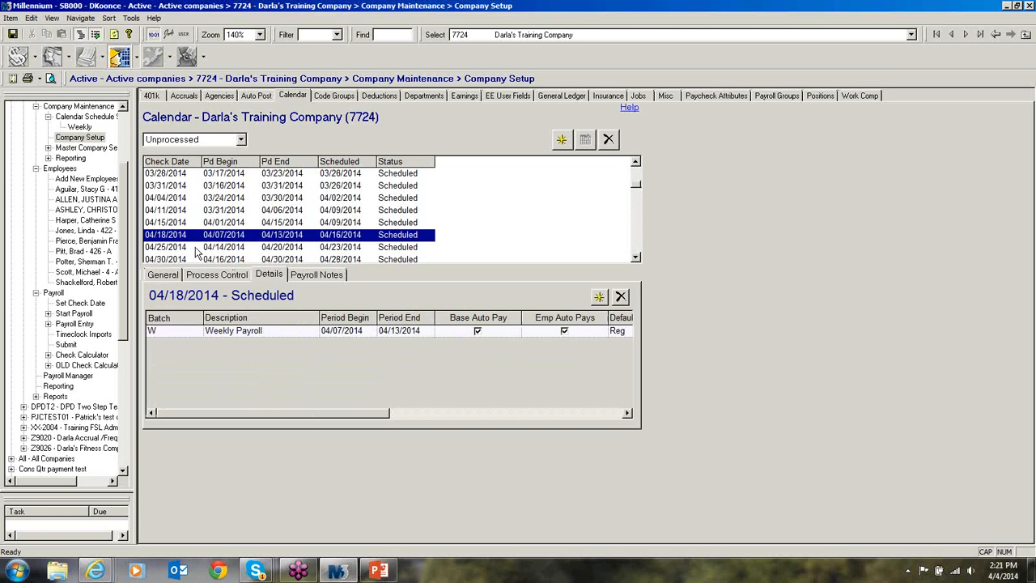
click(195, 248)
click(197, 259)
scroll(196, 256, down, 1)
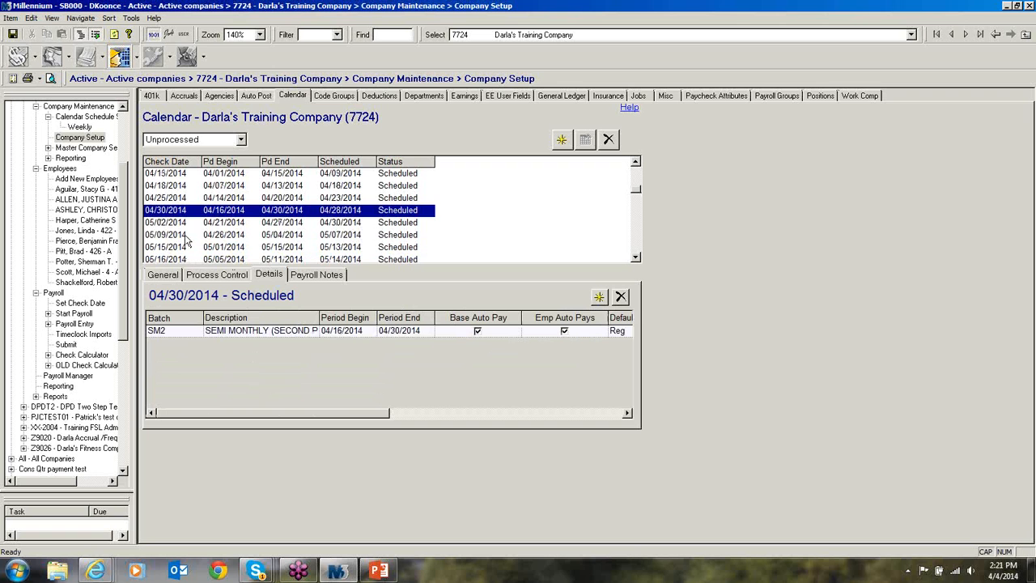
click(186, 223)
click(188, 235)
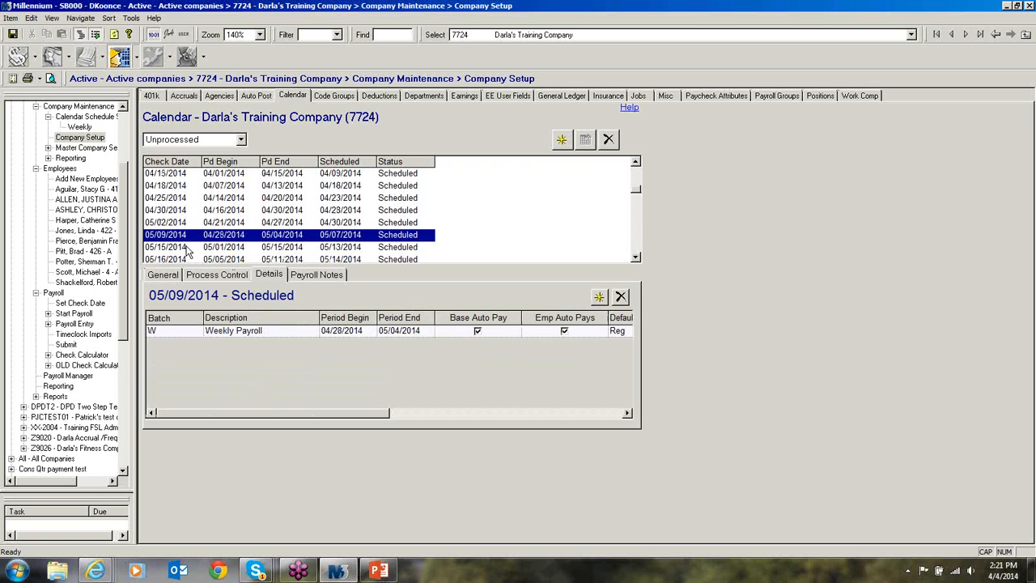
click(186, 248)
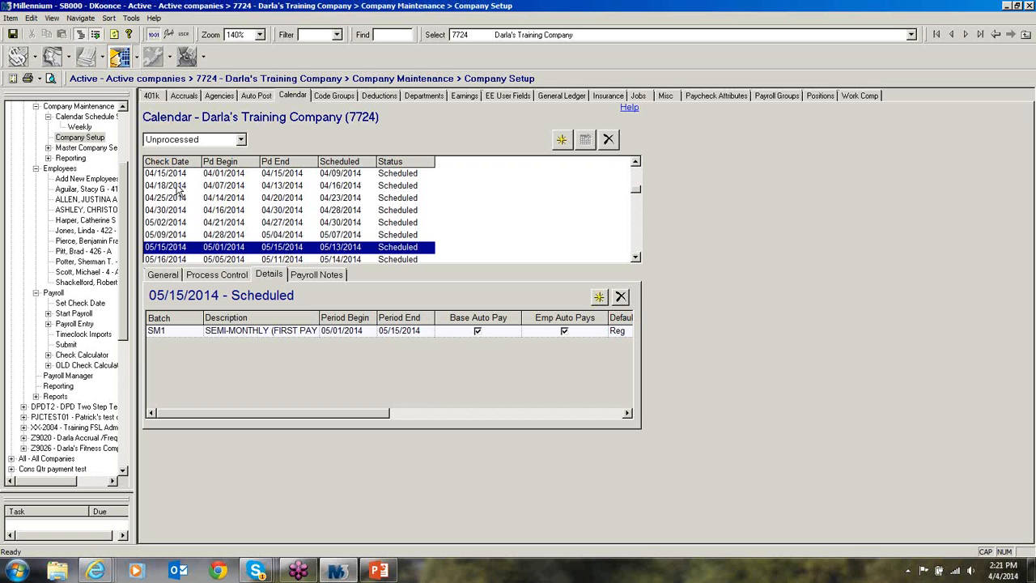
click(179, 188)
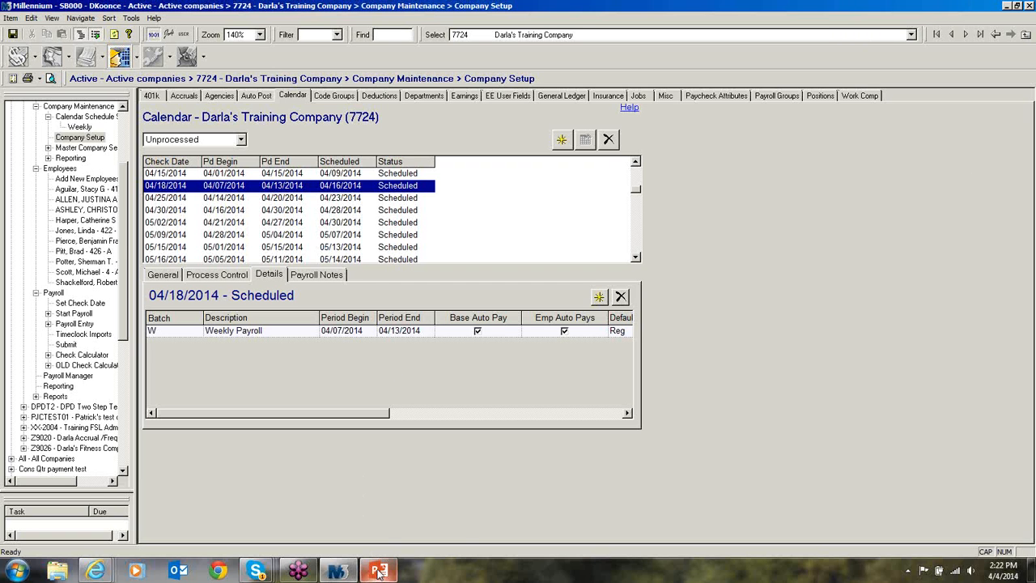
- Switch to the Calendar Rebuilds Made Easy presentation in PowerPoint and display slide 11, Training Activity
mouse_move(379, 571)
click(369, 522)
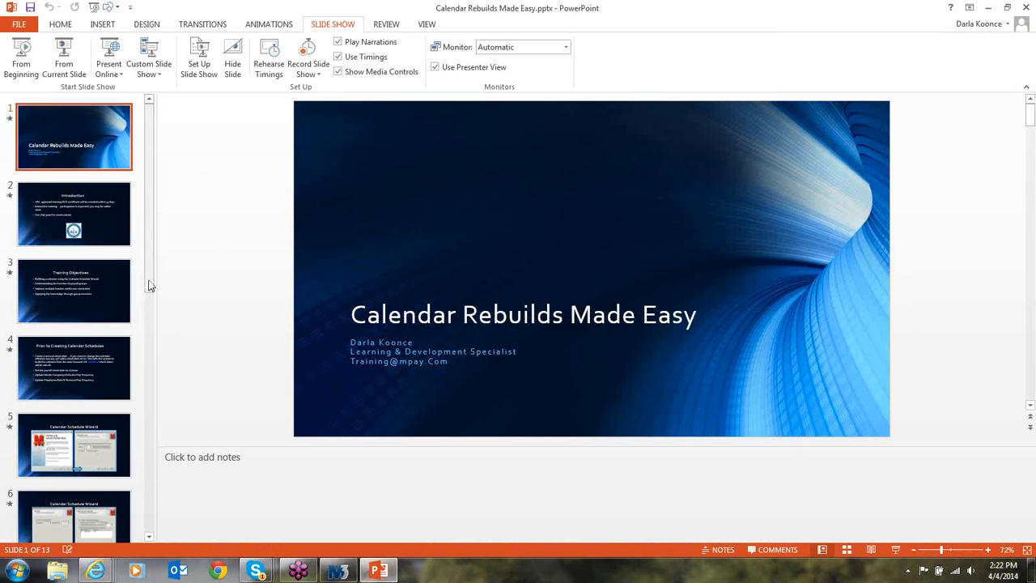
drag(153, 289, 149, 334)
click(124, 350)
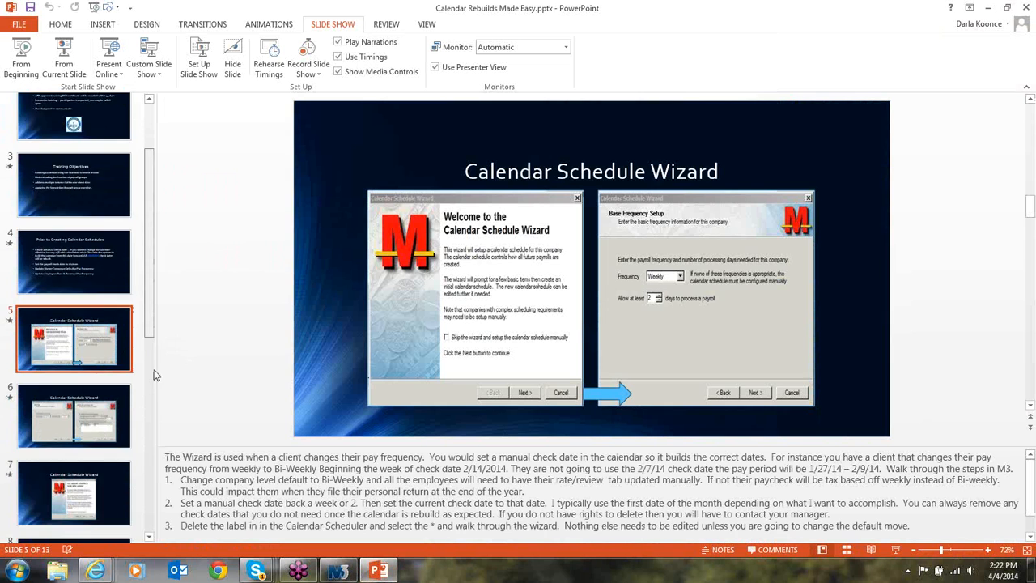
drag(154, 331, 153, 524)
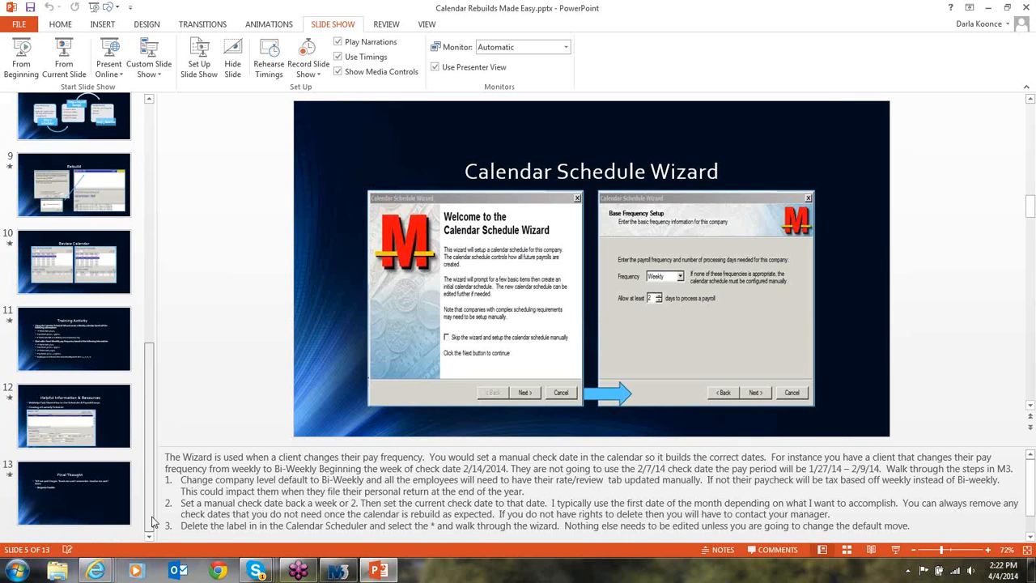
click(87, 359)
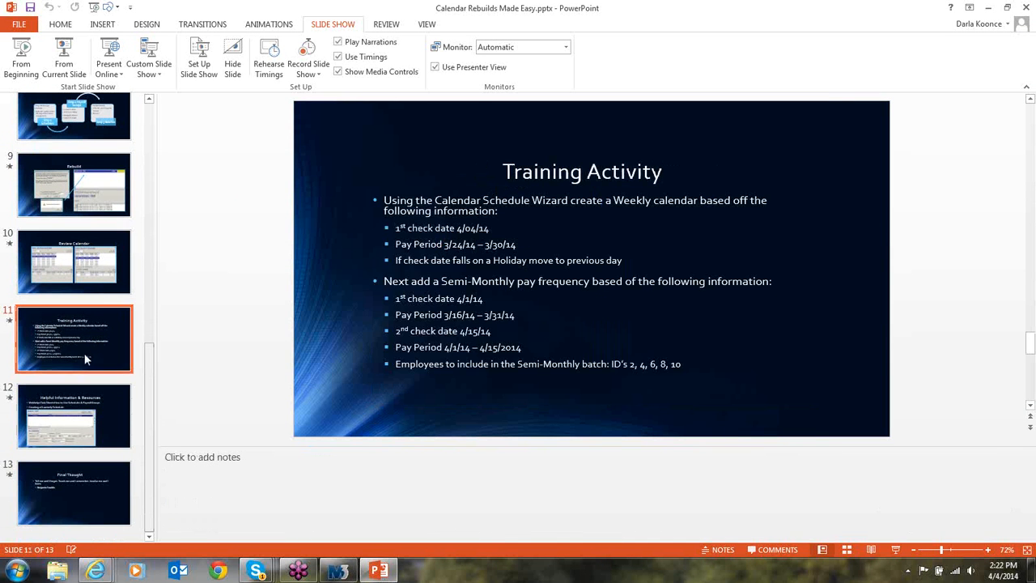